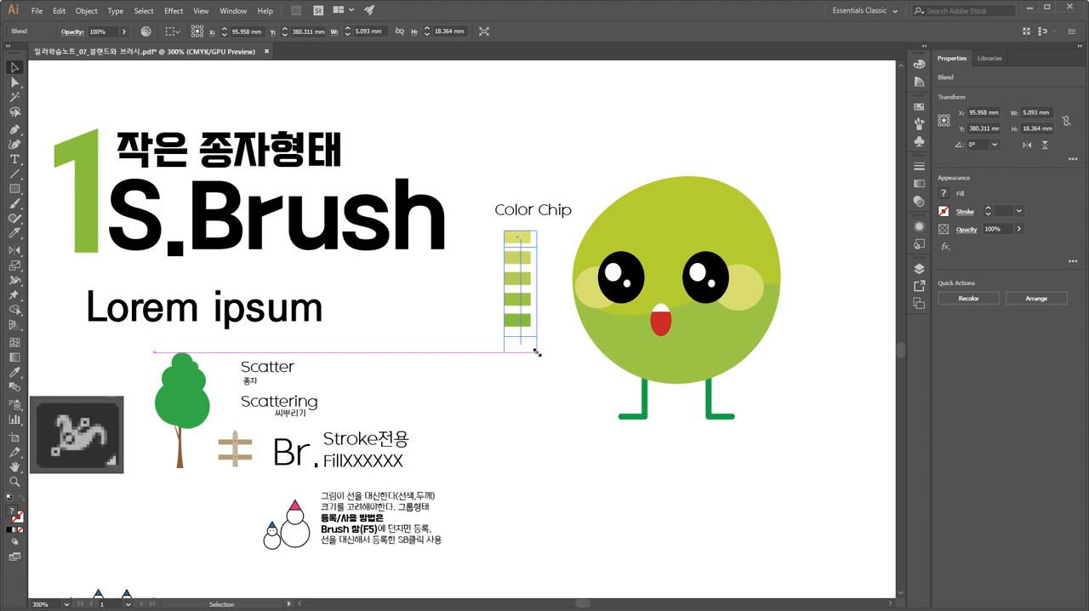
Stretch the blended color chip column to about 5.6 mm wide and 23.3 mm high, and deselect it.
drag(537, 352, 534, 353)
key(ctrl+plus)
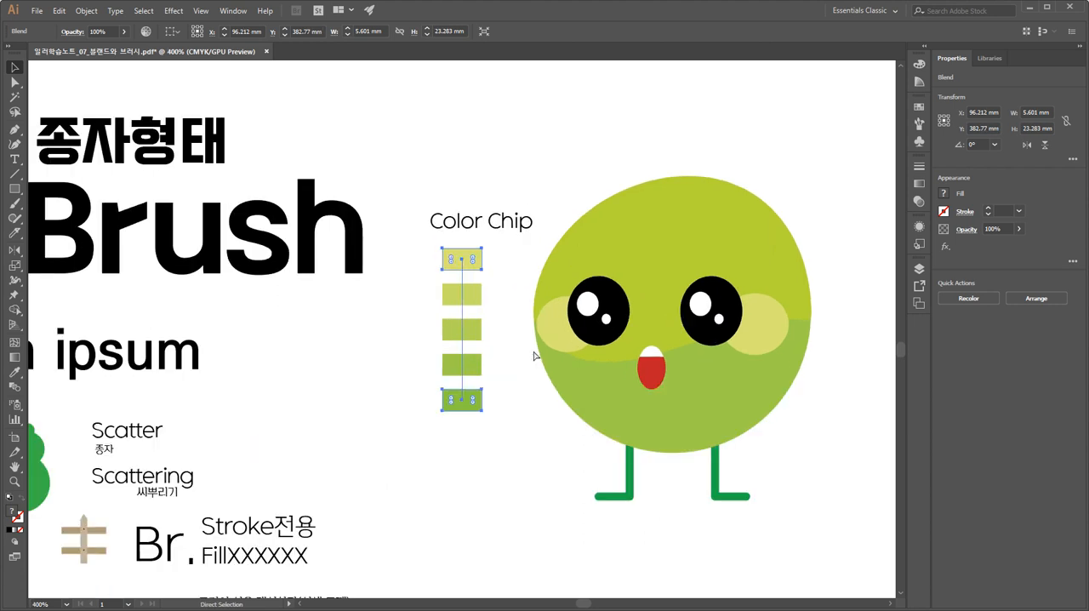
drag(472, 155, 399, 128)
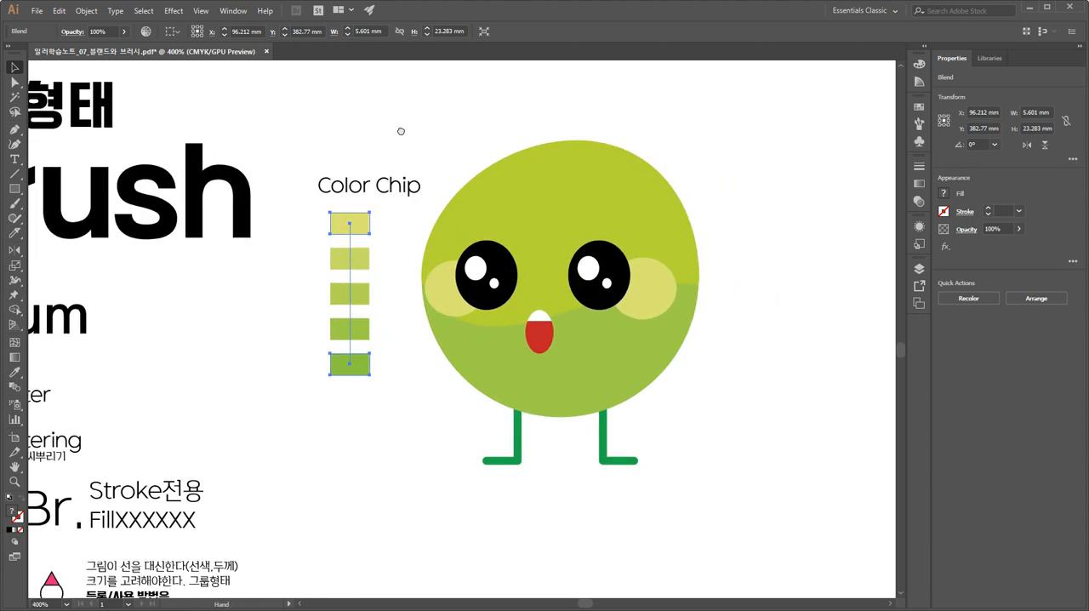
click(727, 315)
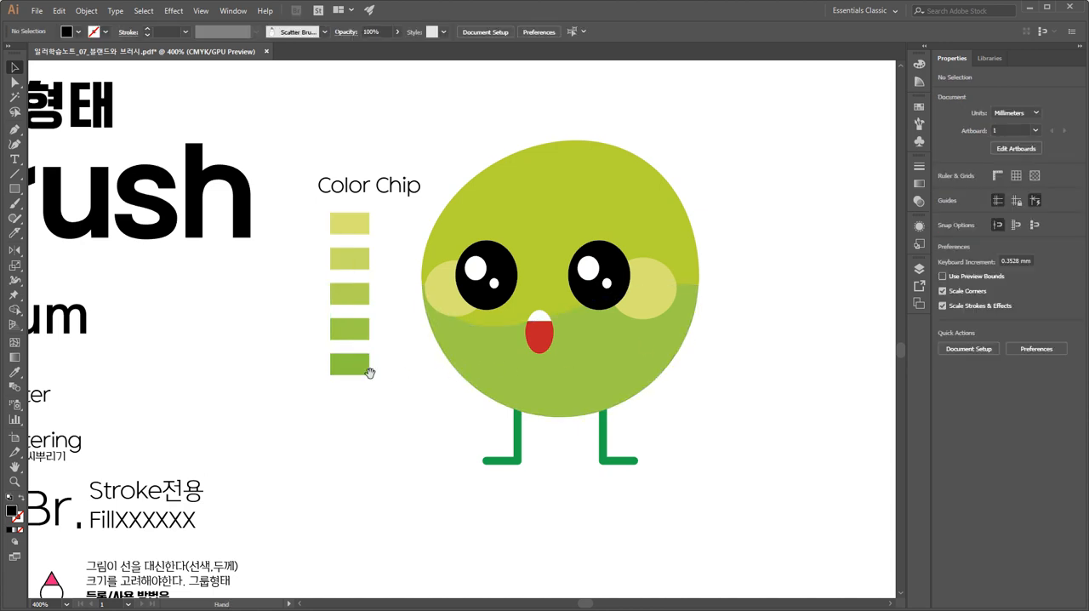
Examine the paths behind the snowman curve, the brown curve and the two circles in outline view, and return to preview.
drag(365, 382, 535, 279)
mouse_move(426, 472)
mouse_down()
mouse_move(481, 234)
mouse_move(459, 68)
mouse_up()
key(ctrl)
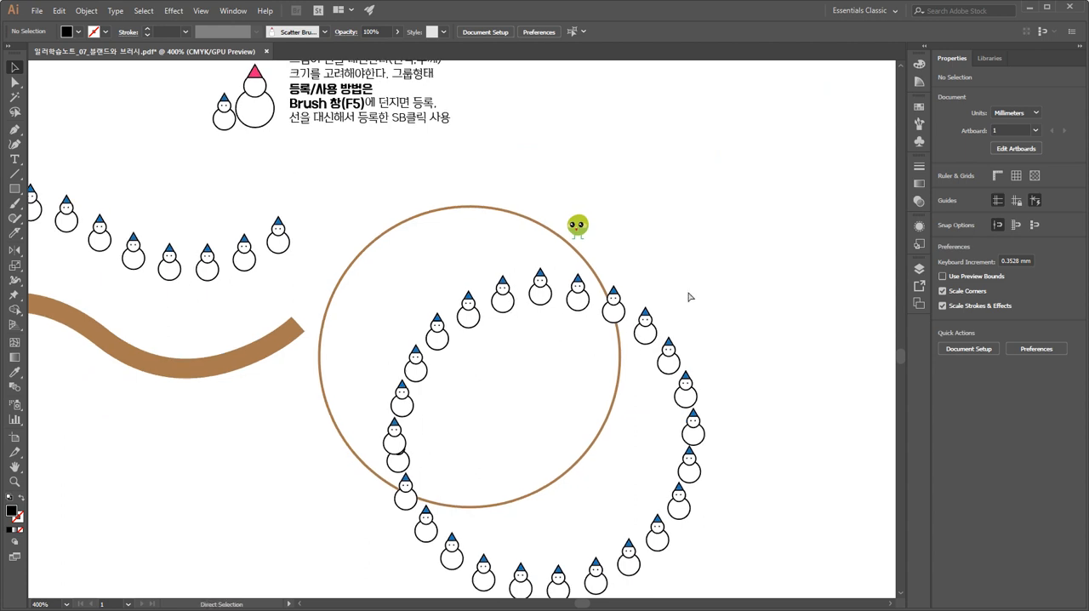
key(ctrl+y)
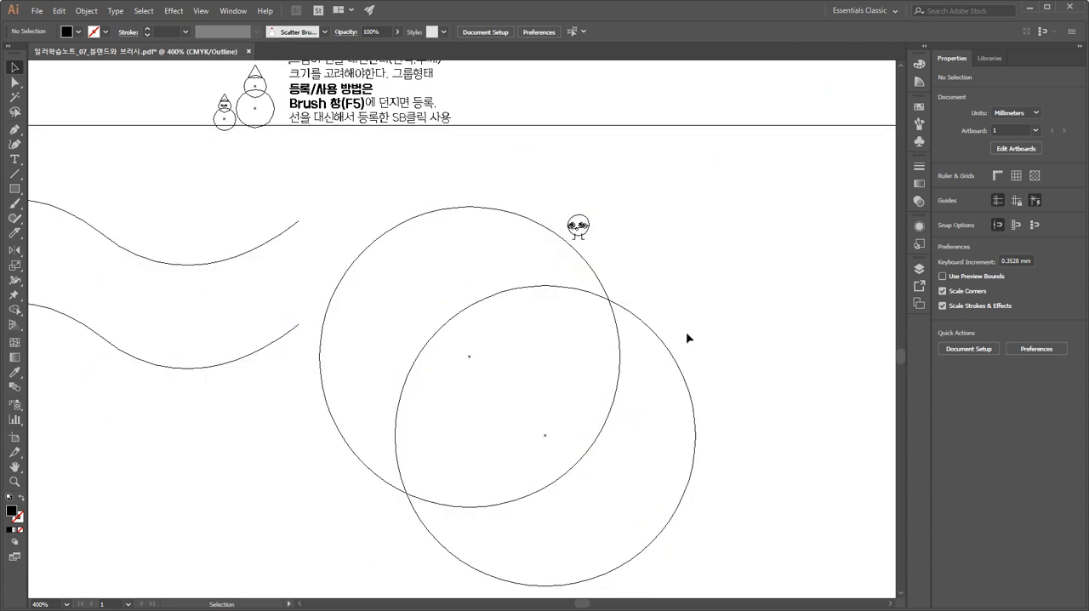
click(670, 354)
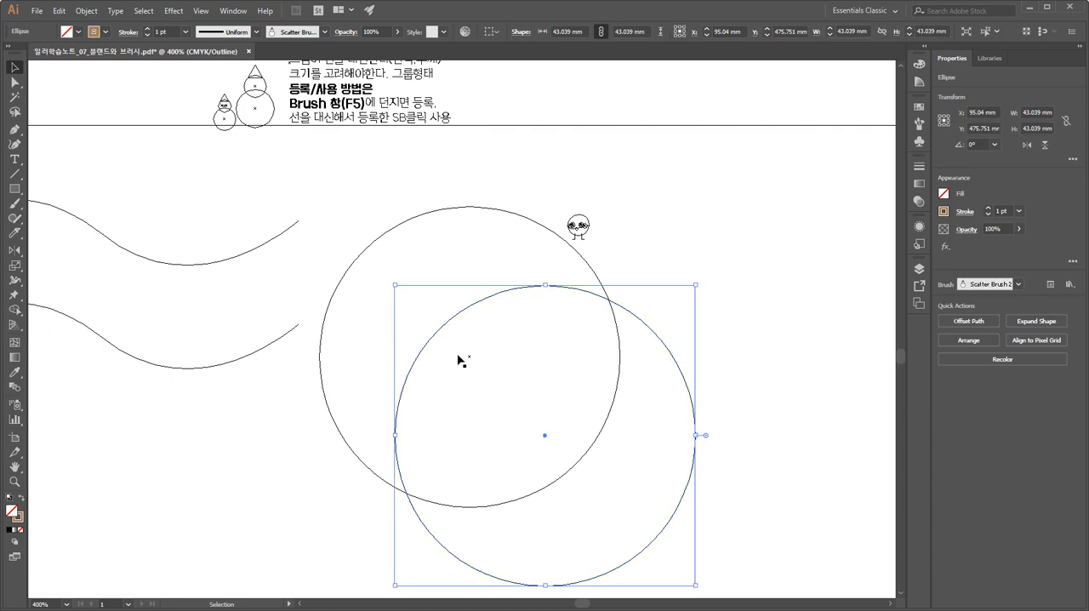
drag(244, 409, 177, 347)
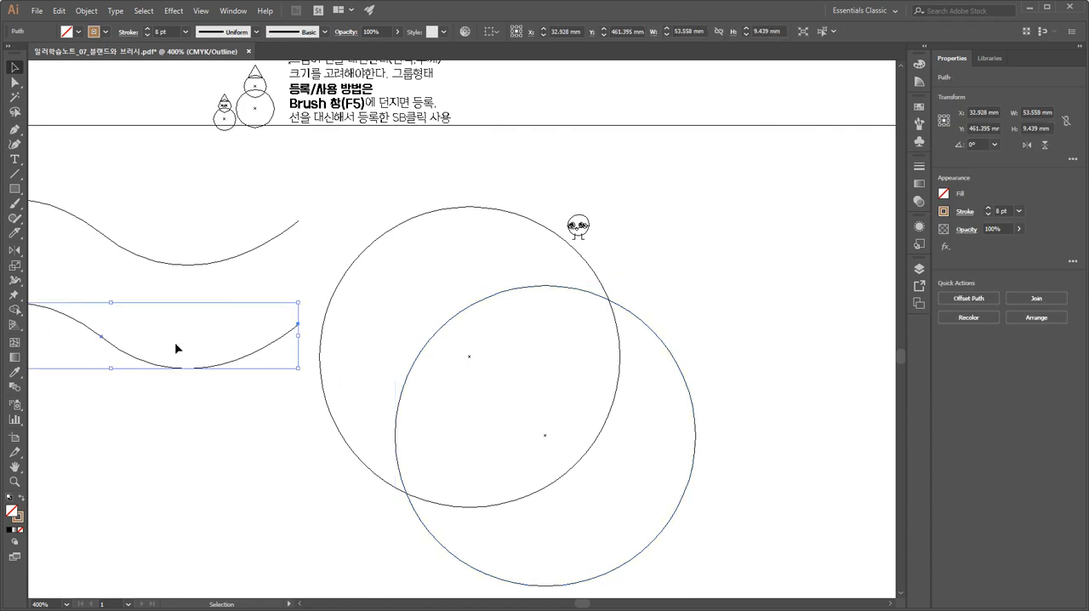
key(a)
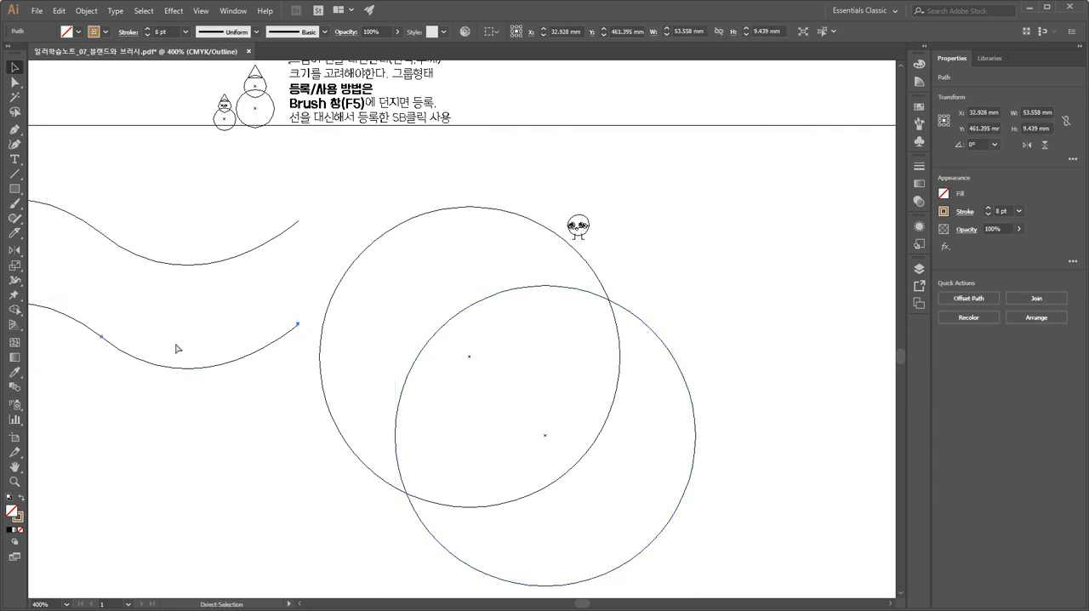
key(ctrl+y)
key(v)
drag(309, 263, 231, 211)
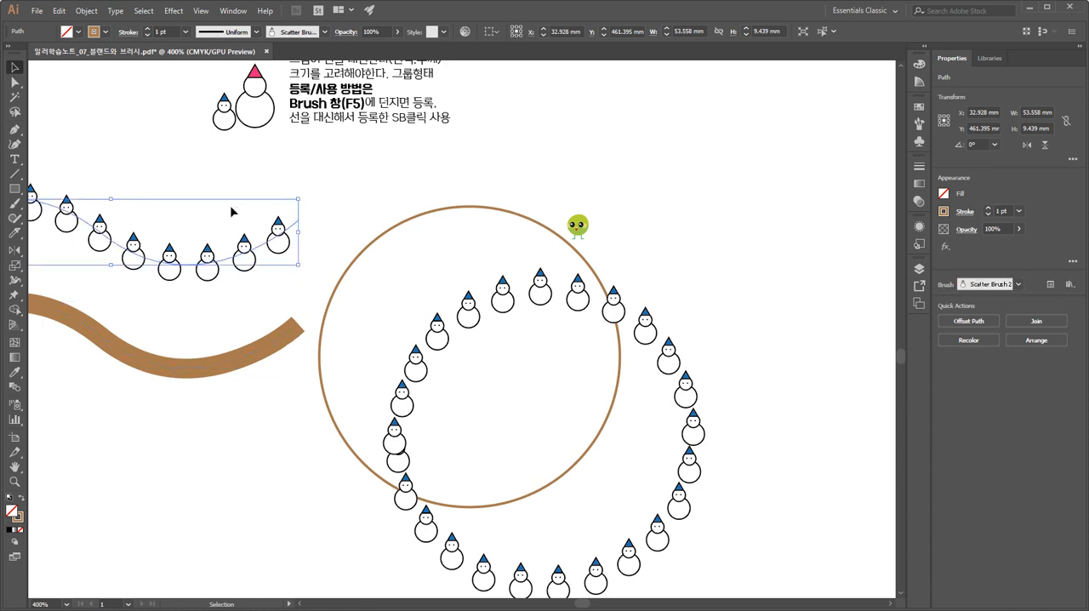
click(652, 259)
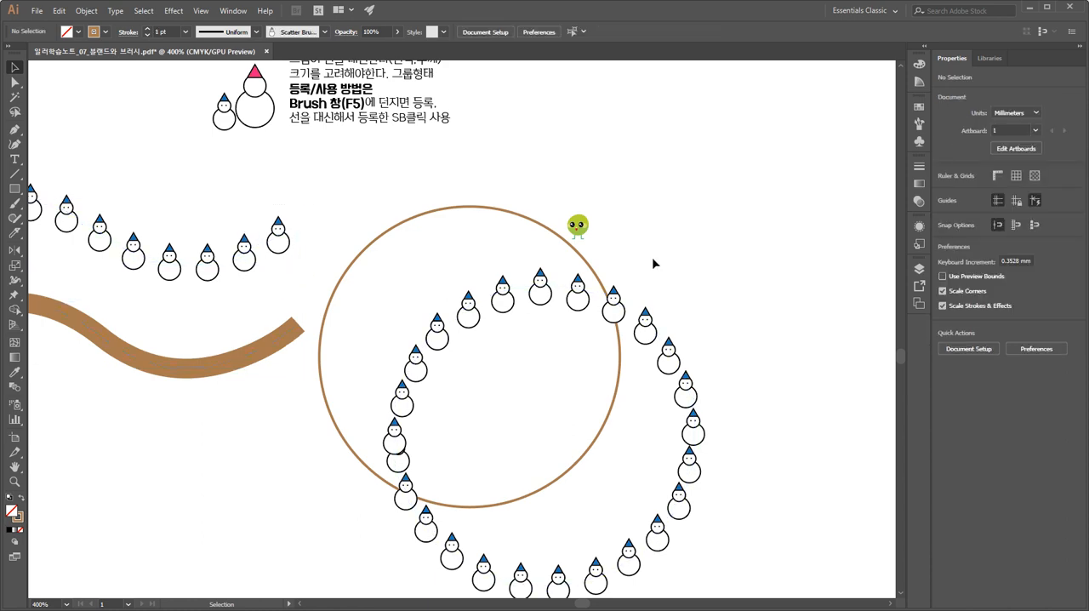
Read the Scatter Brush notes on the meaning of the name, stroke-only use, and how to register and apply the brush.
mouse_move(645, 182)
mouse_down()
mouse_move(618, 400)
mouse_move(593, 499)
mouse_move(633, 571)
mouse_up()
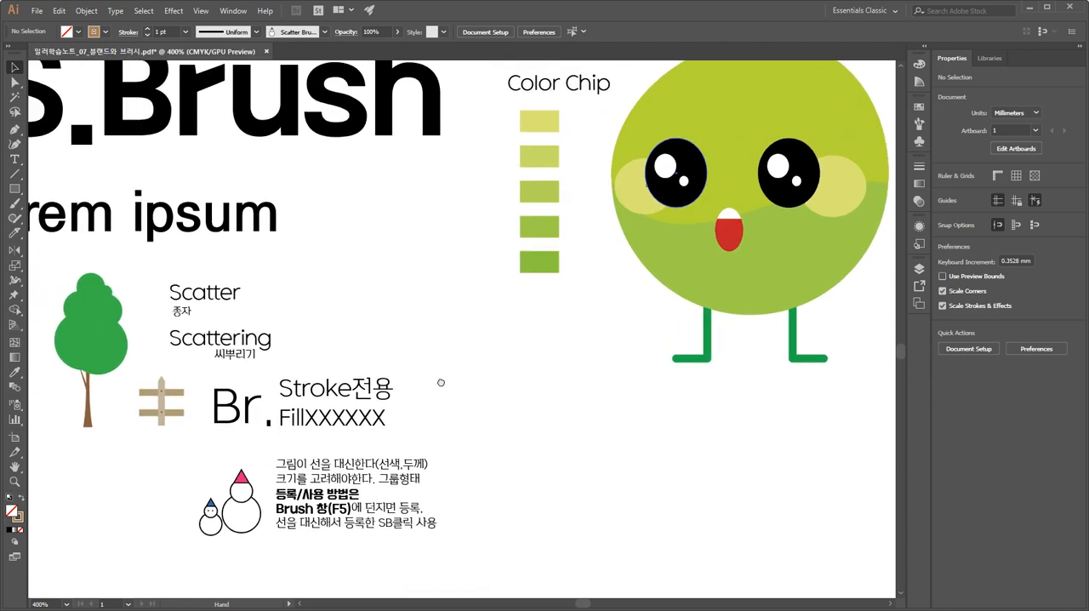
drag(441, 382, 440, 350)
click(251, 313)
key(ctrl+plus)
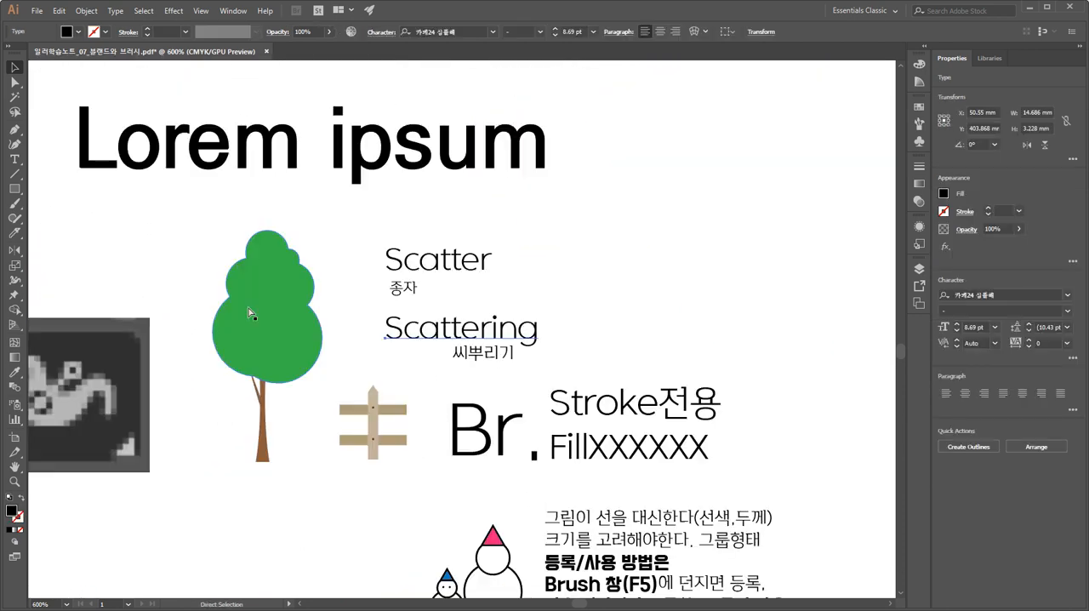
key(ctrl+plus)
key(ctrl+plus)
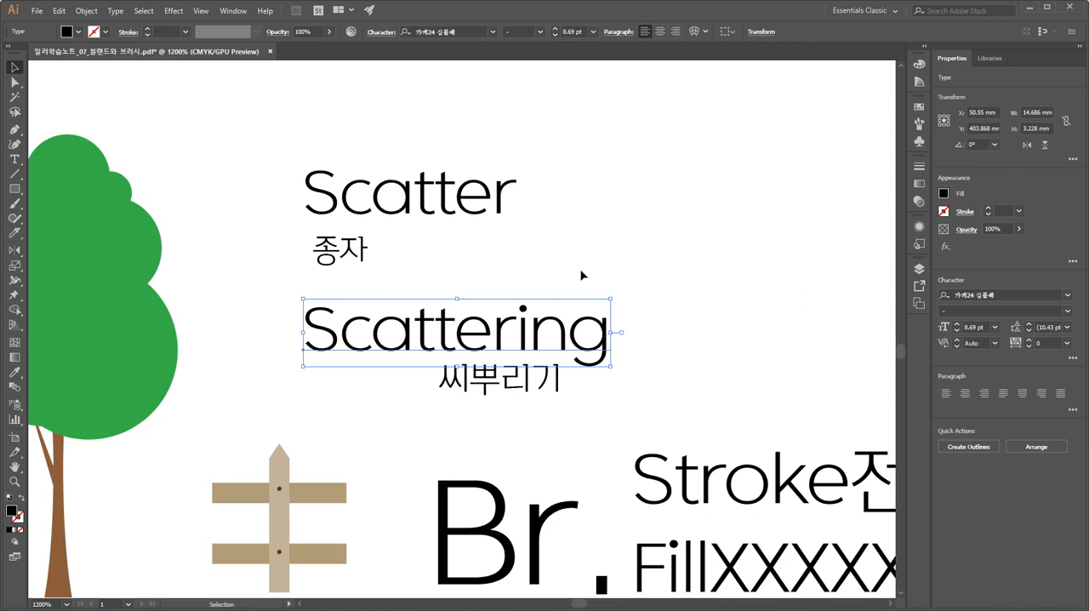
click(659, 369)
drag(646, 464, 439, 231)
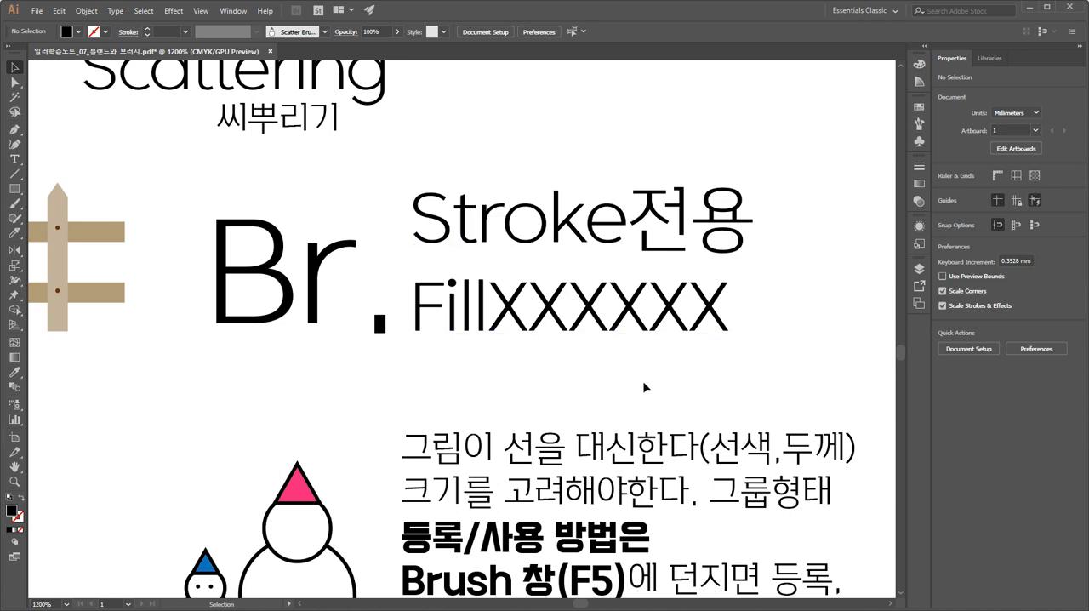
key(space)
drag(594, 485, 540, 313)
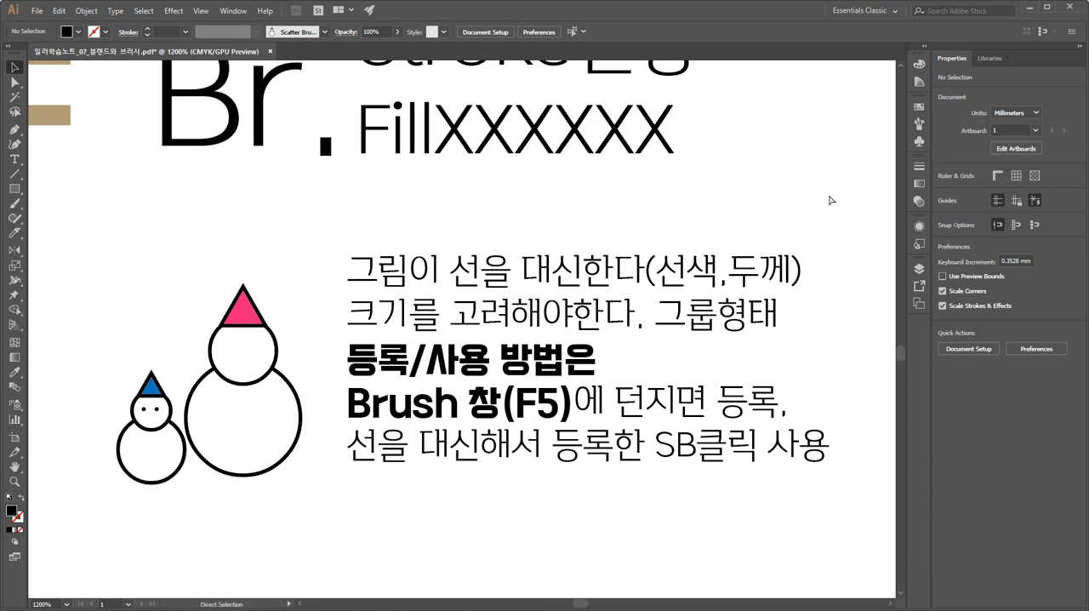
key(ctrl+minus)
key(ctrl+minus)
key(ctrl+minus)
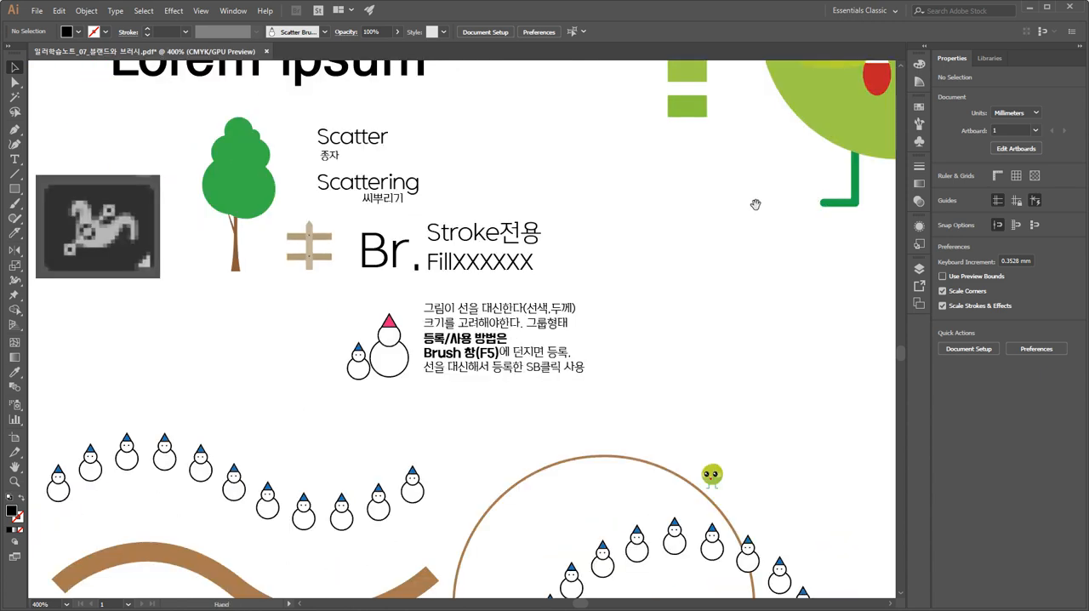
Compare the large green character with its small copy beside the brown circle.
drag(757, 204, 406, 424)
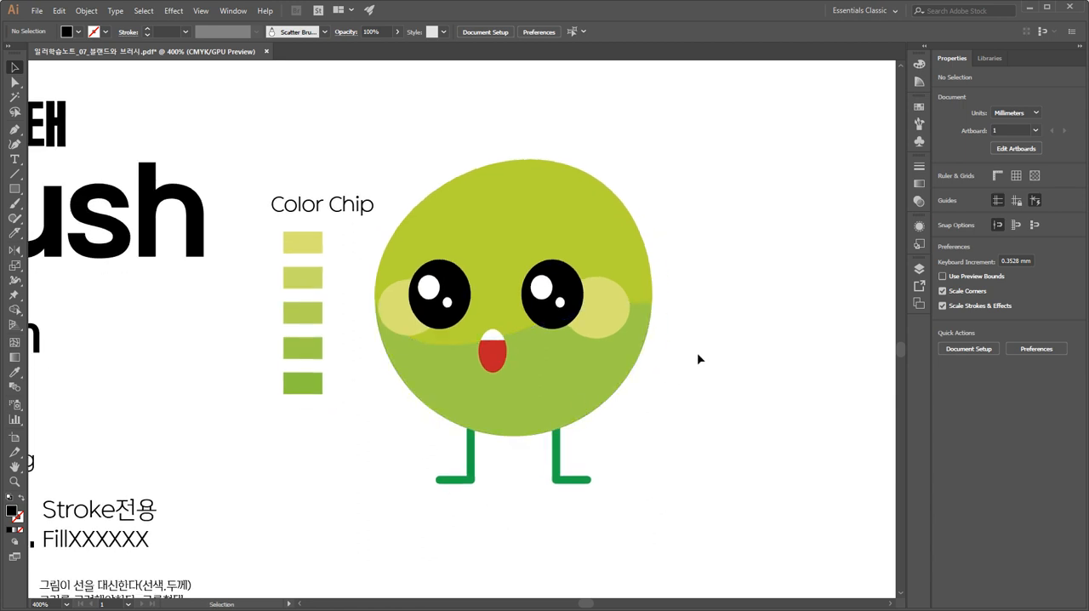
click(637, 316)
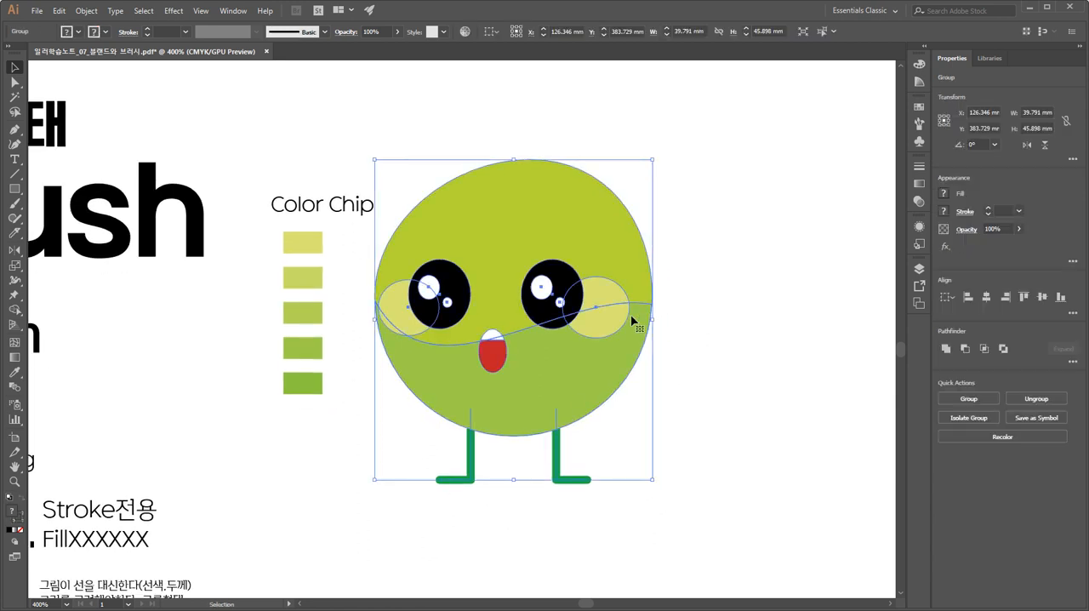
click(738, 302)
mouse_move(729, 278)
mouse_down()
mouse_move(718, 259)
mouse_move(740, 231)
mouse_up()
mouse_move(429, 429)
mouse_down()
mouse_move(479, 326)
mouse_move(564, 230)
mouse_up()
drag(498, 468, 499, 390)
click(474, 429)
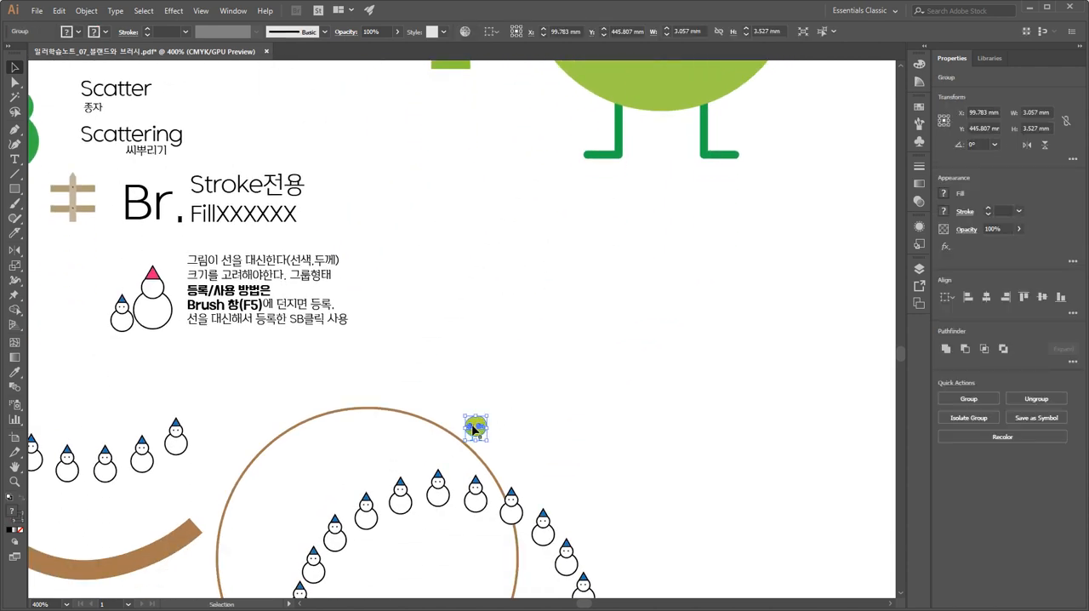
scroll(474, 429, up, 7)
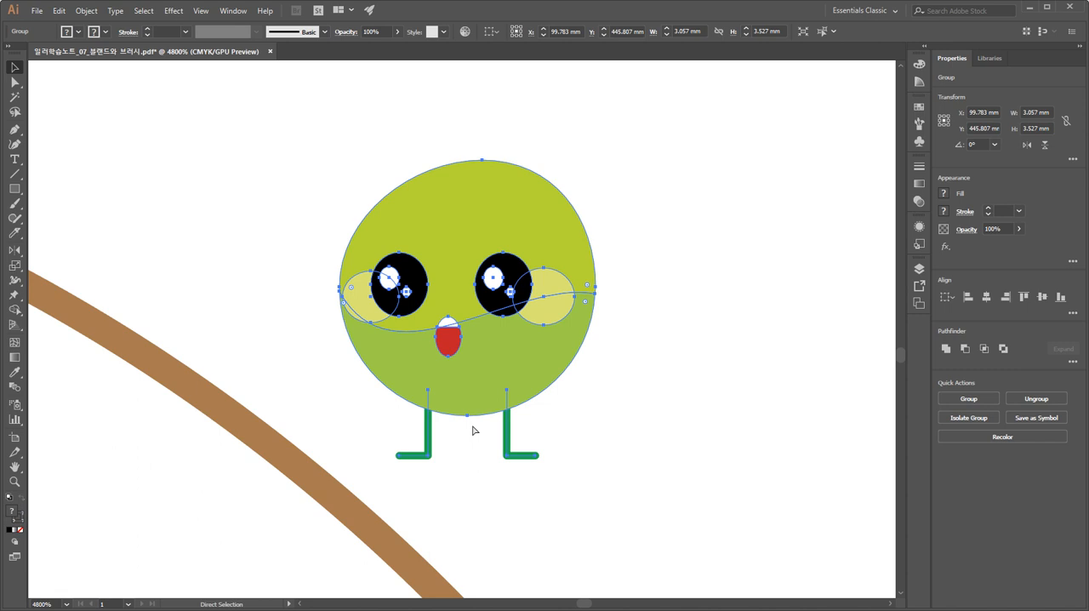
scroll(474, 429, down, 5)
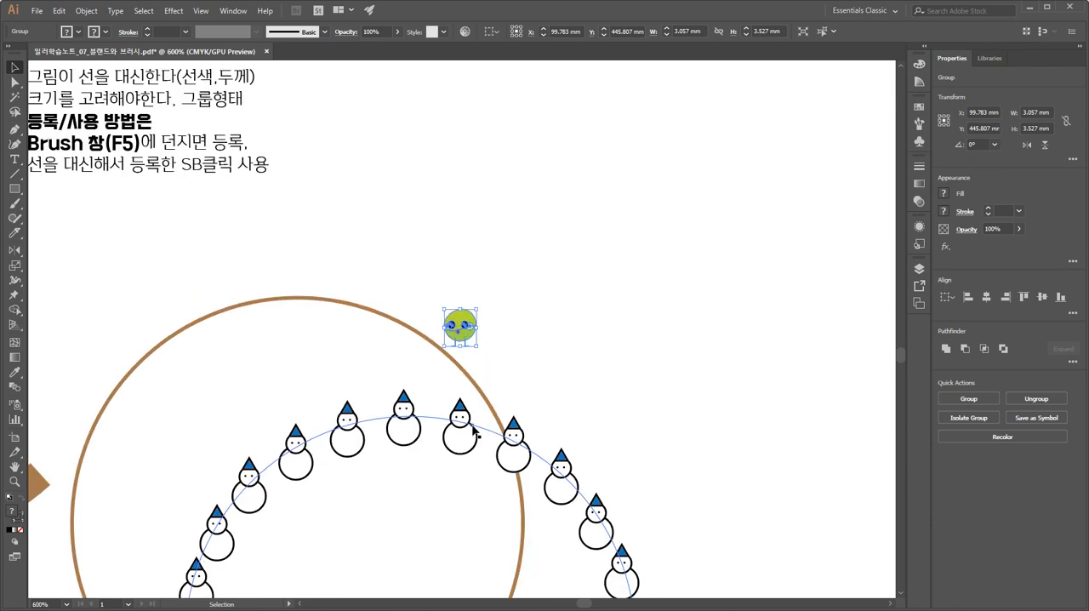
drag(629, 211, 457, 511)
drag(568, 345, 519, 567)
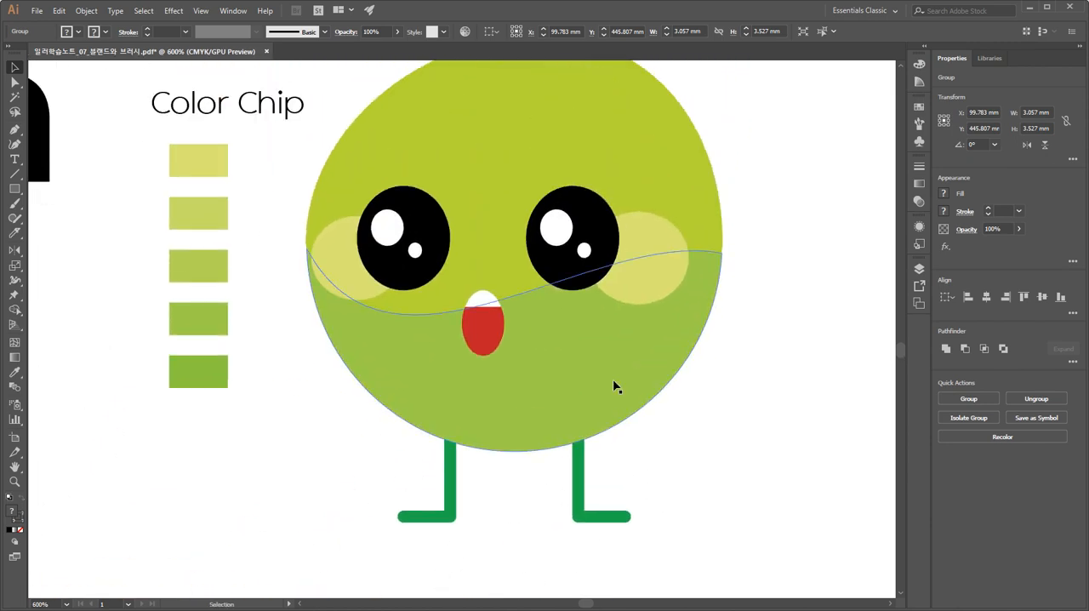
Inspect the grouped parts of the large green character next to the color chips.
click(730, 182)
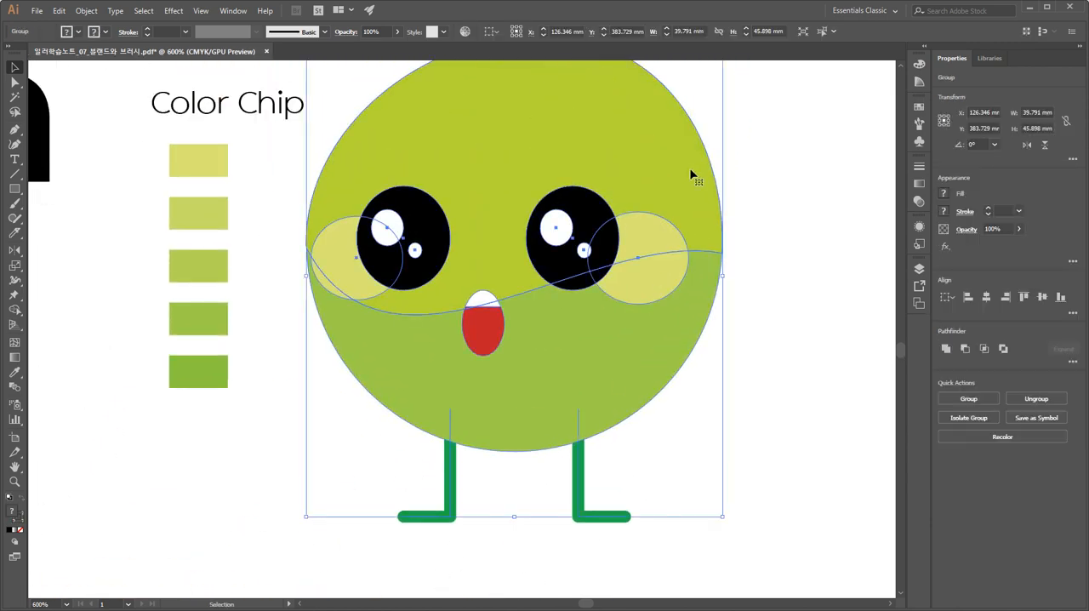
click(764, 231)
click(671, 236)
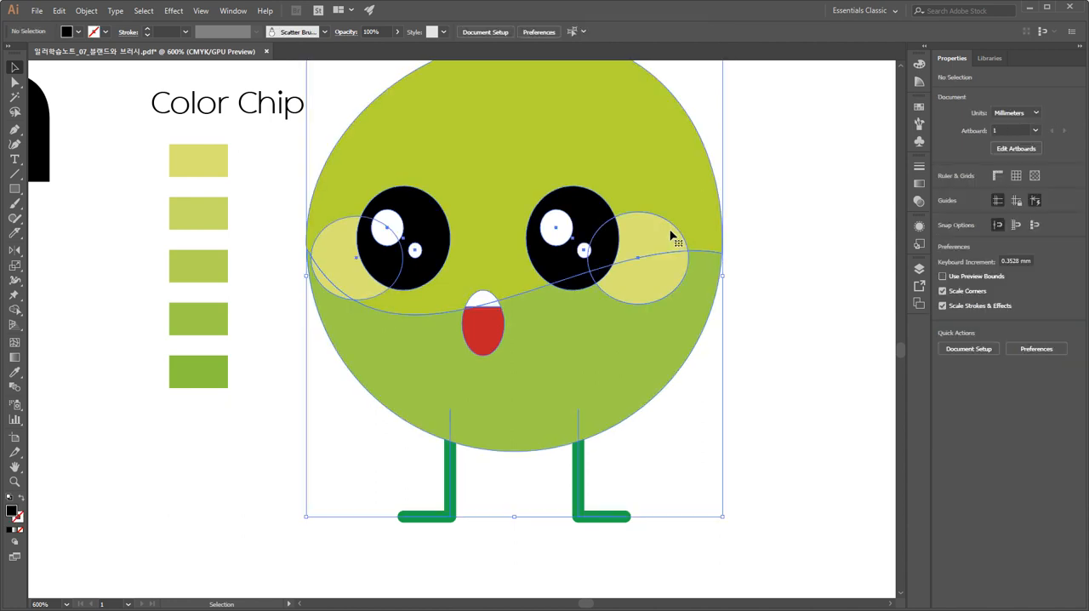
click(756, 217)
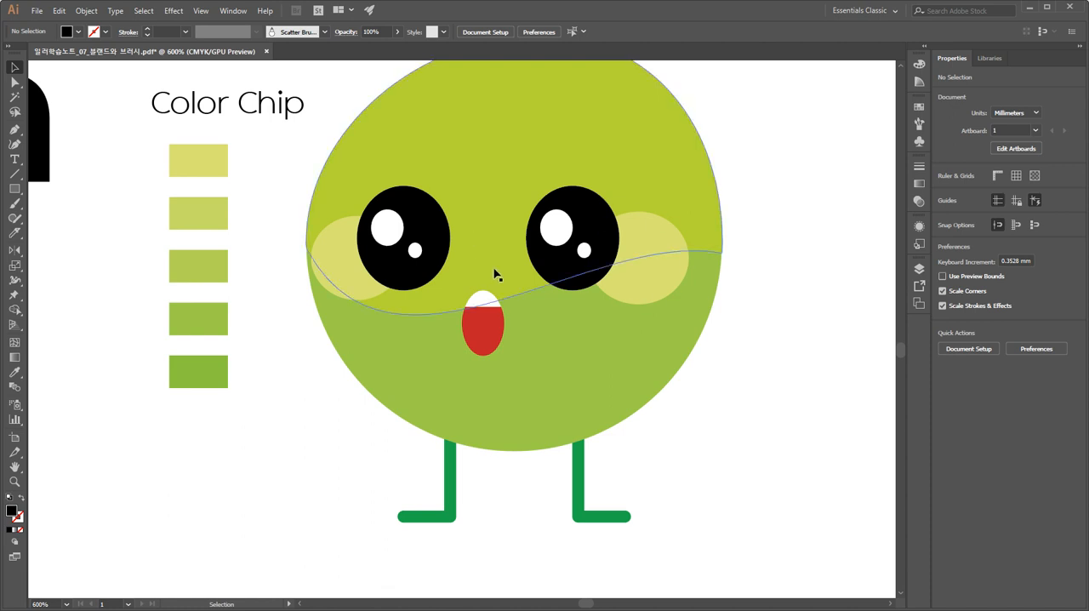
drag(495, 272, 474, 318)
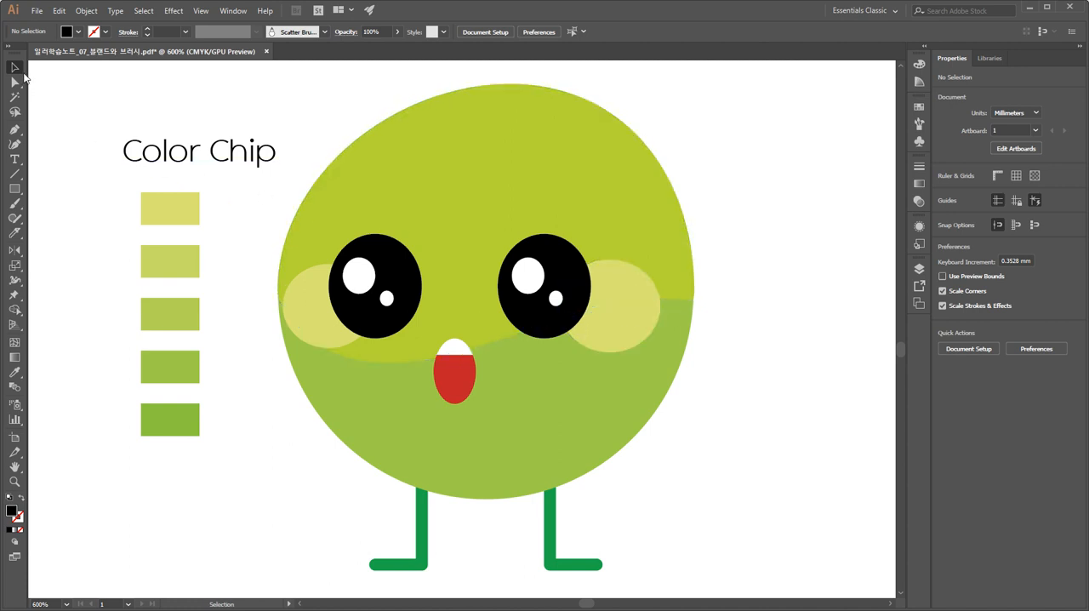
click(637, 287)
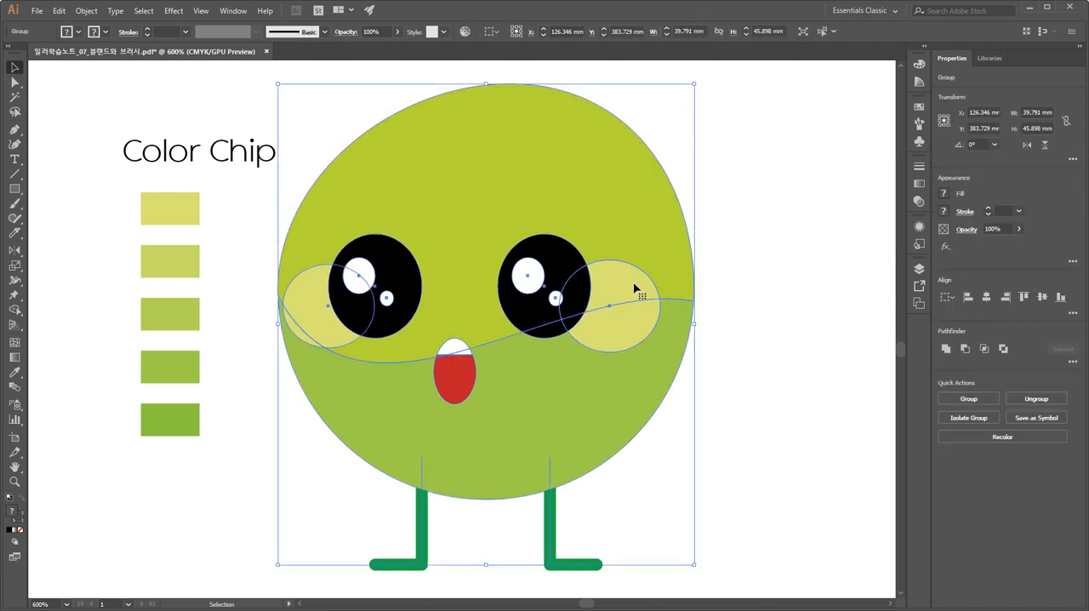
click(760, 278)
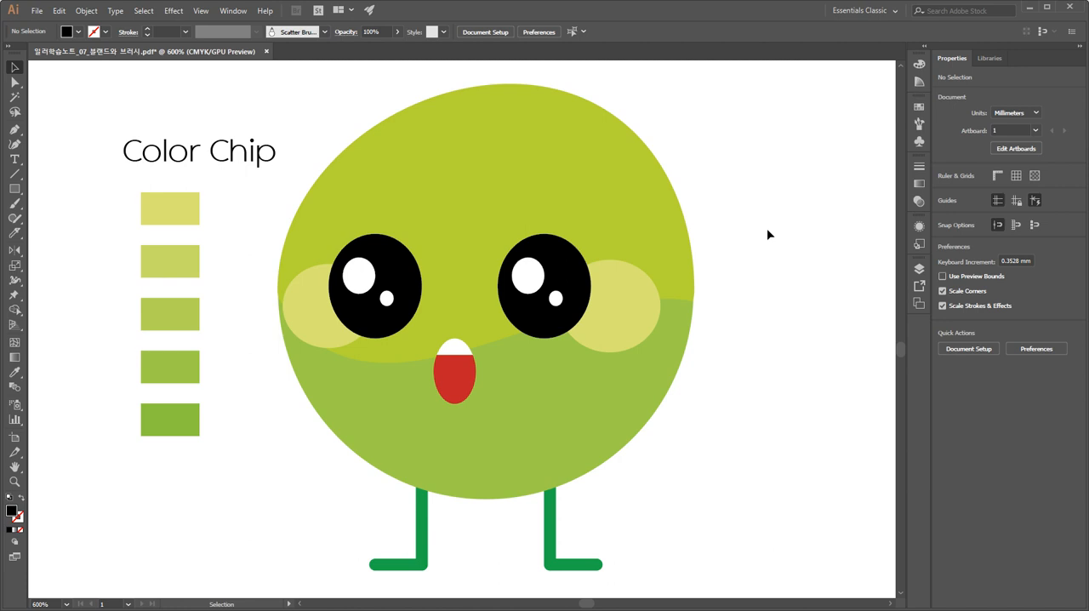
key(space)
drag(737, 238, 676, 228)
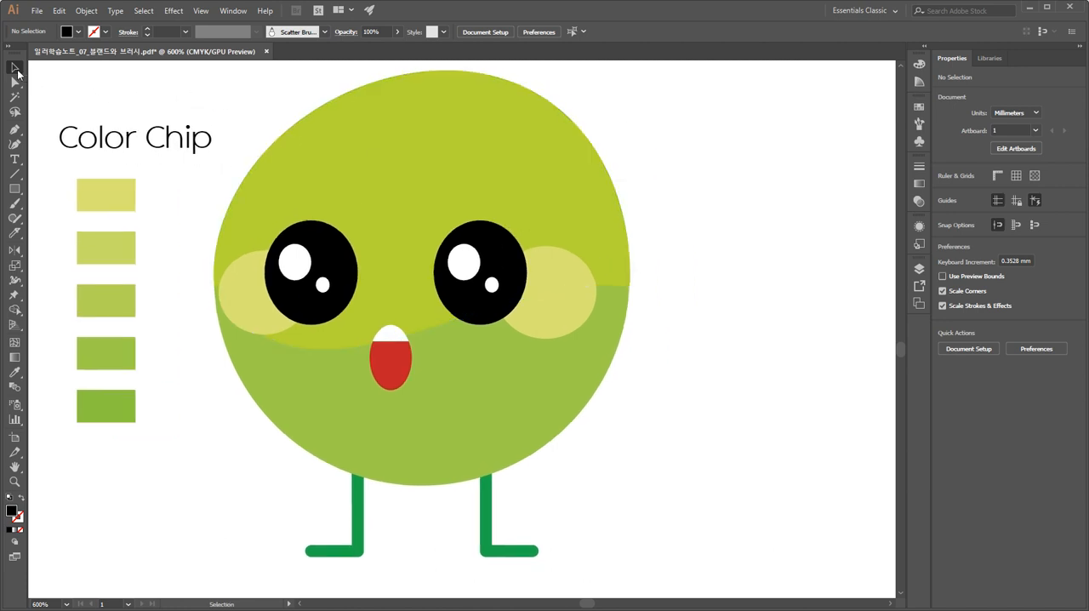
Duplicate the large green character horizontally, placing the copy about 49 mm to the right of the original.
click(329, 170)
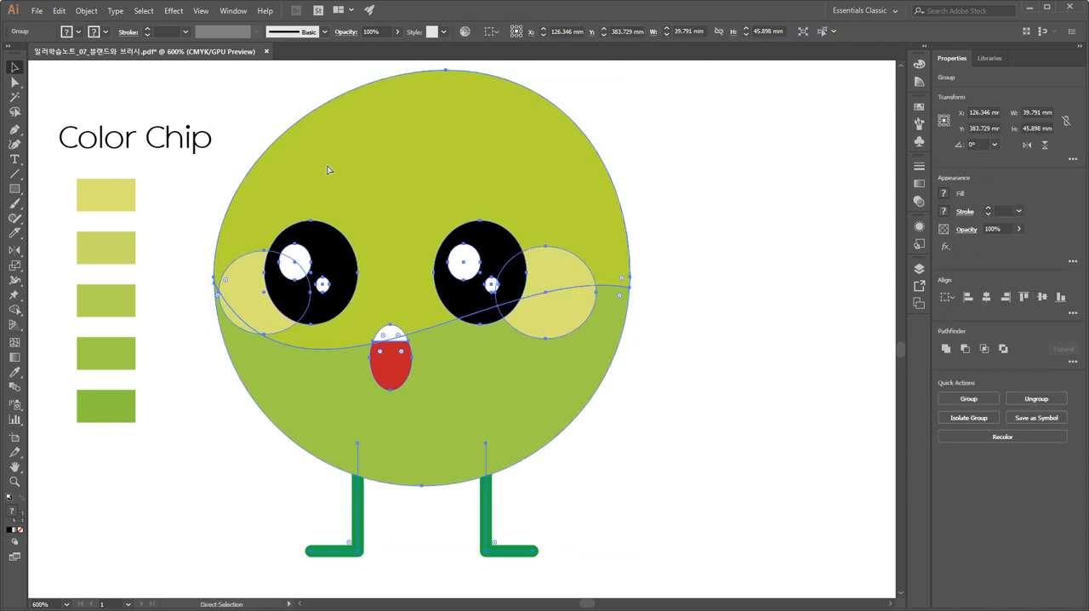
key(ctrl+minus)
key(space)
drag(370, 199, 263, 159)
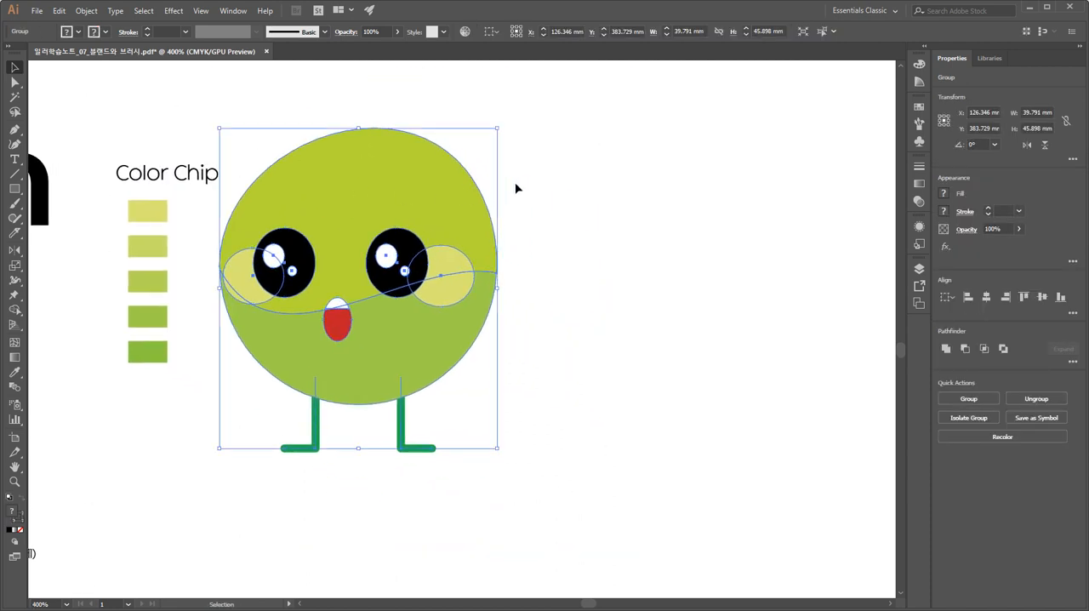
drag(387, 243, 727, 243)
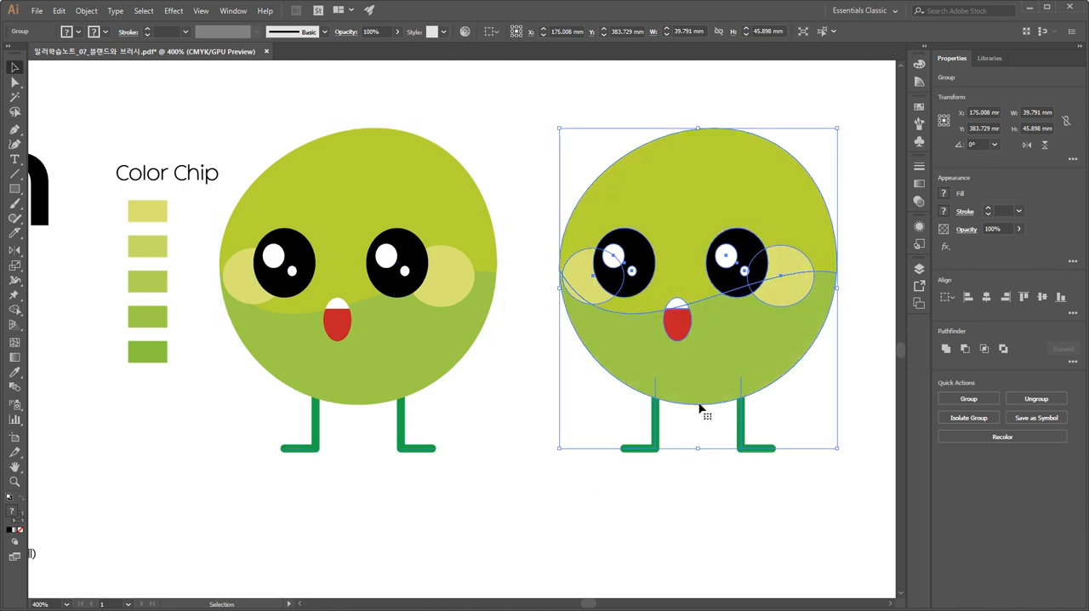
click(667, 518)
Ungroup the copied green character and select its two-tone body separately from the face and legs.
click(754, 356)
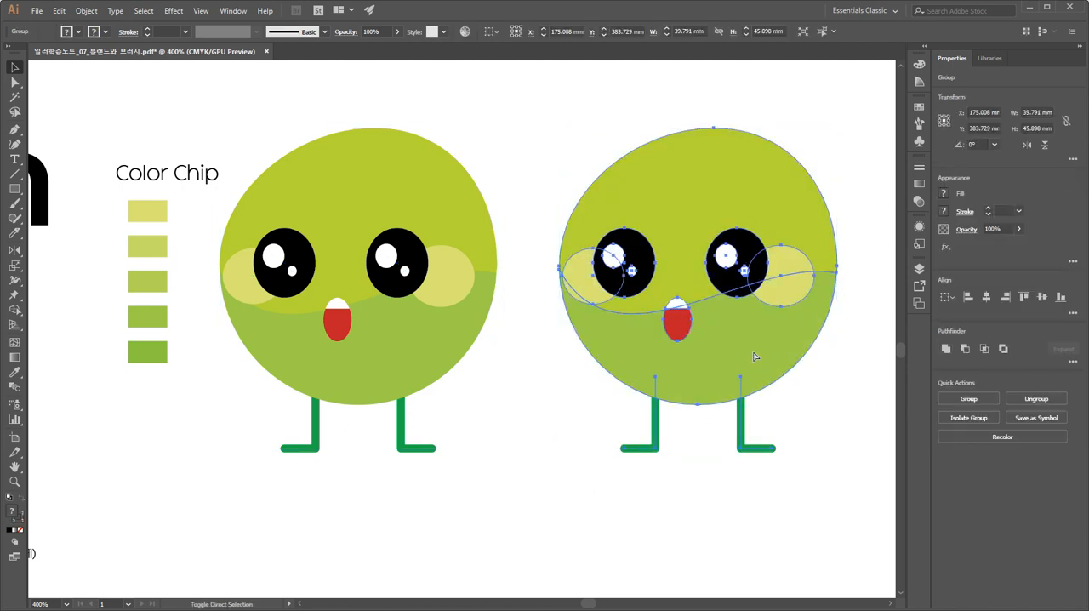
click(795, 379)
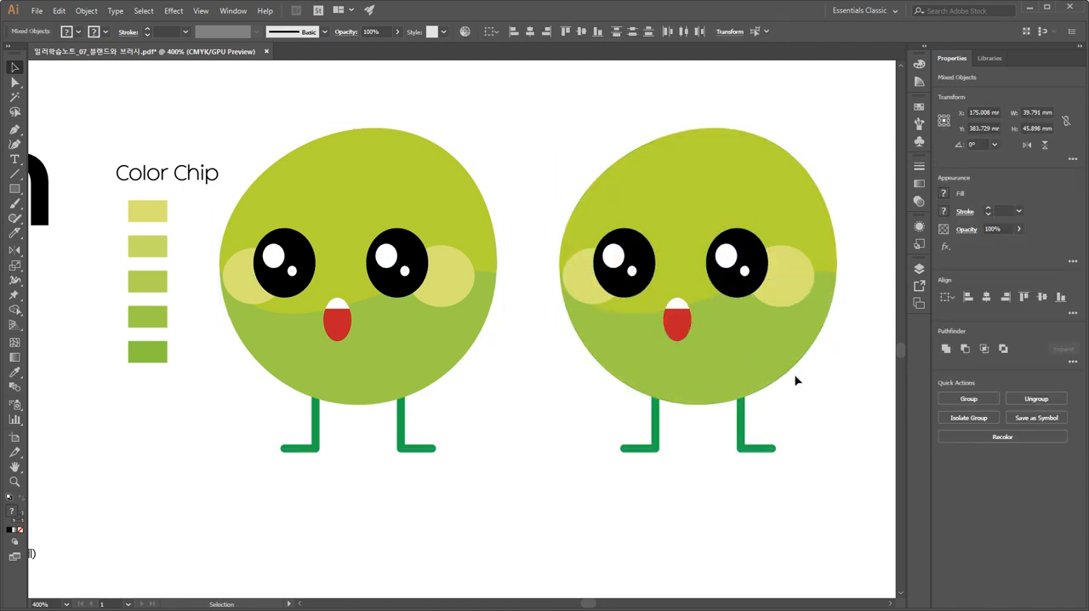
click(827, 246)
drag(830, 250, 820, 206)
key(ctrl+z)
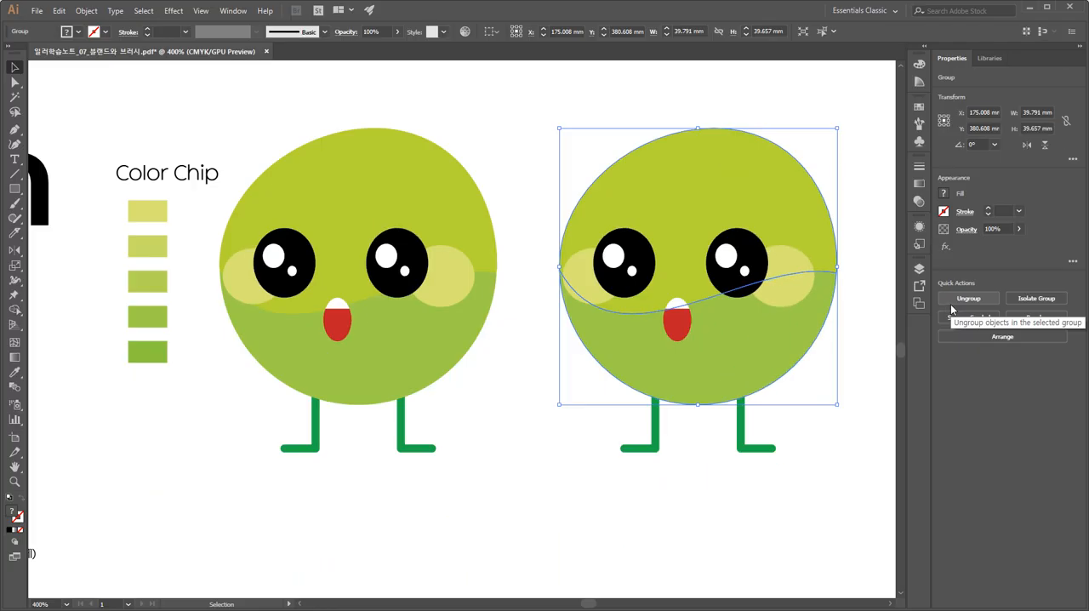
Unite the copied character's two-tone body into a single shape with Pathfinder.
key(ctrl+shift+F9)
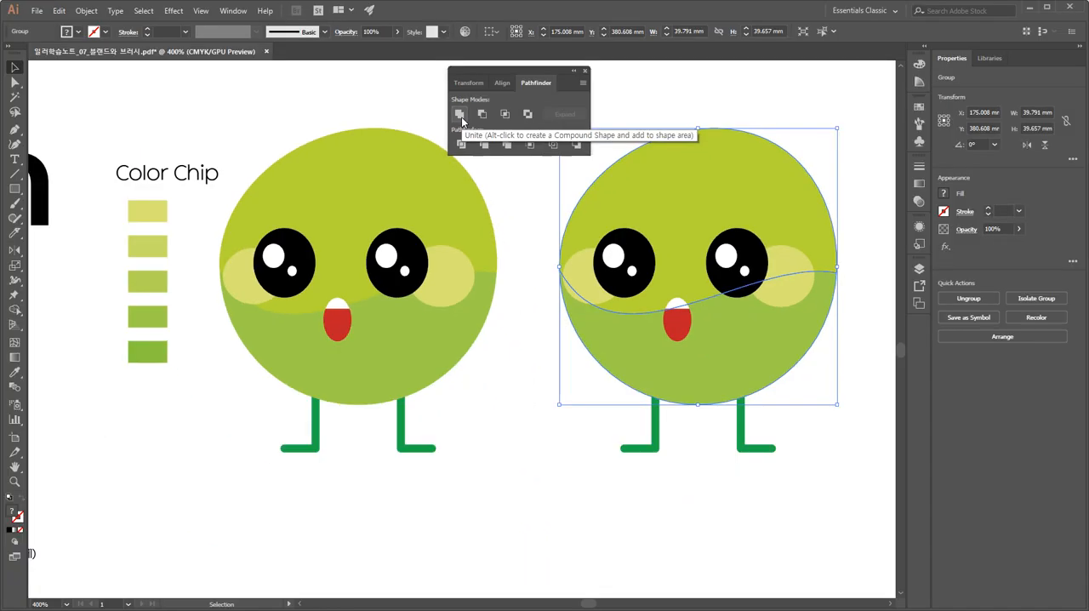
click(473, 121)
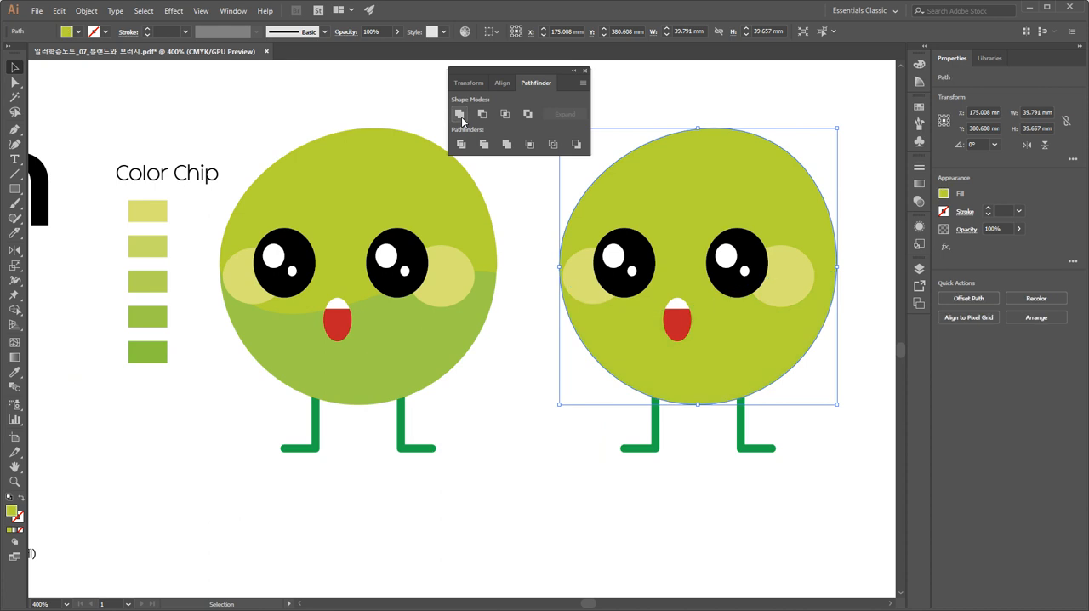
click(541, 375)
Cut the copied character's united body along an S-shaped curve with the Knife and try moving the lower piece away.
click(580, 343)
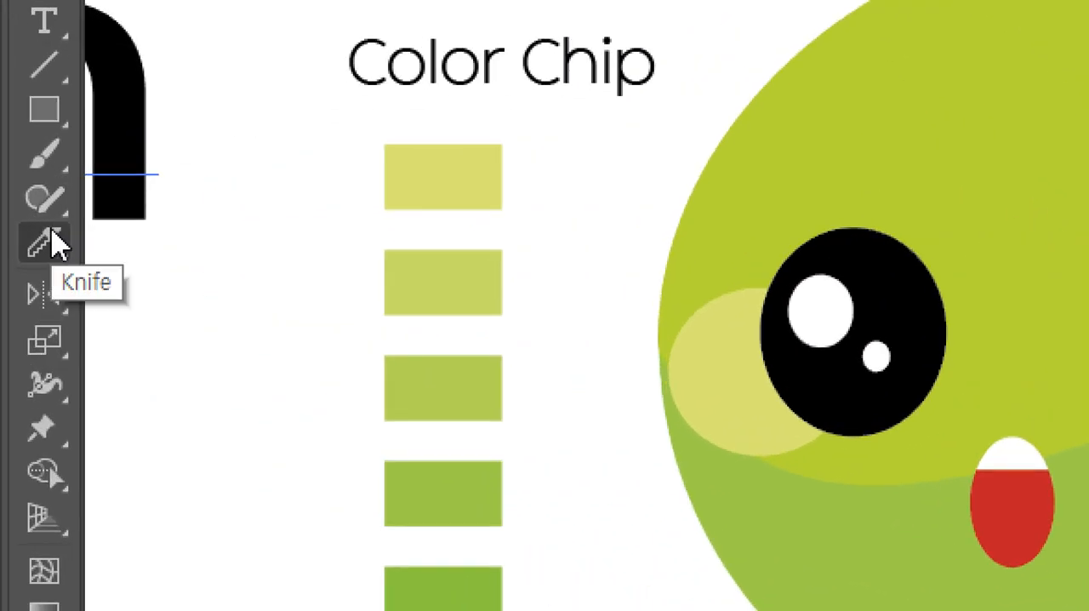
click(51, 243)
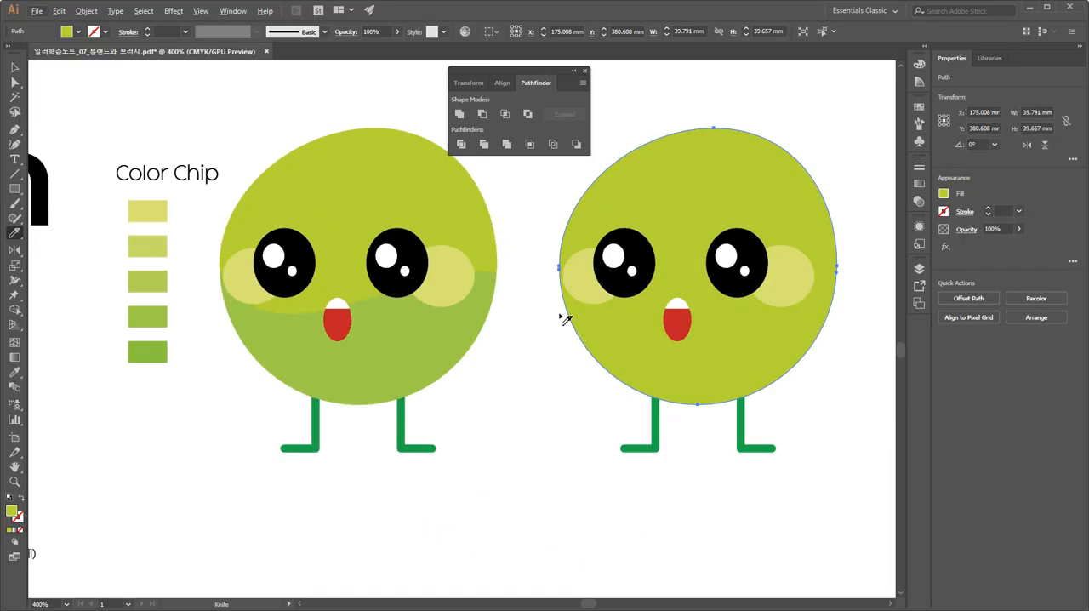
mouse_move(541, 259)
mouse_down()
mouse_move(568, 317)
mouse_move(628, 331)
mouse_move(666, 321)
mouse_move(748, 233)
mouse_move(778, 222)
mouse_move(830, 220)
mouse_move(859, 238)
mouse_move(881, 304)
mouse_up()
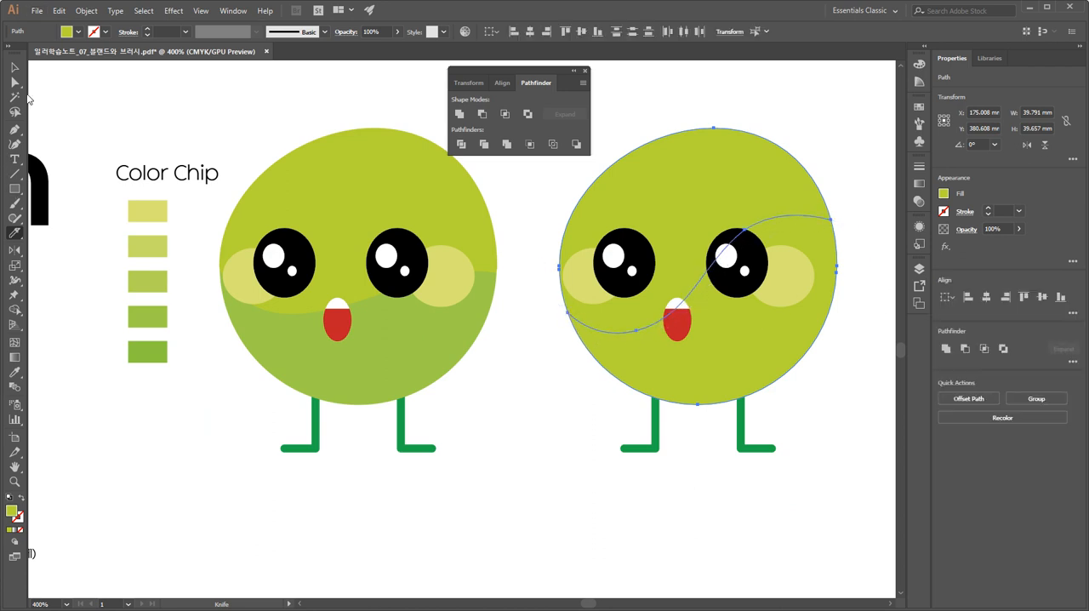
click(15, 68)
click(814, 514)
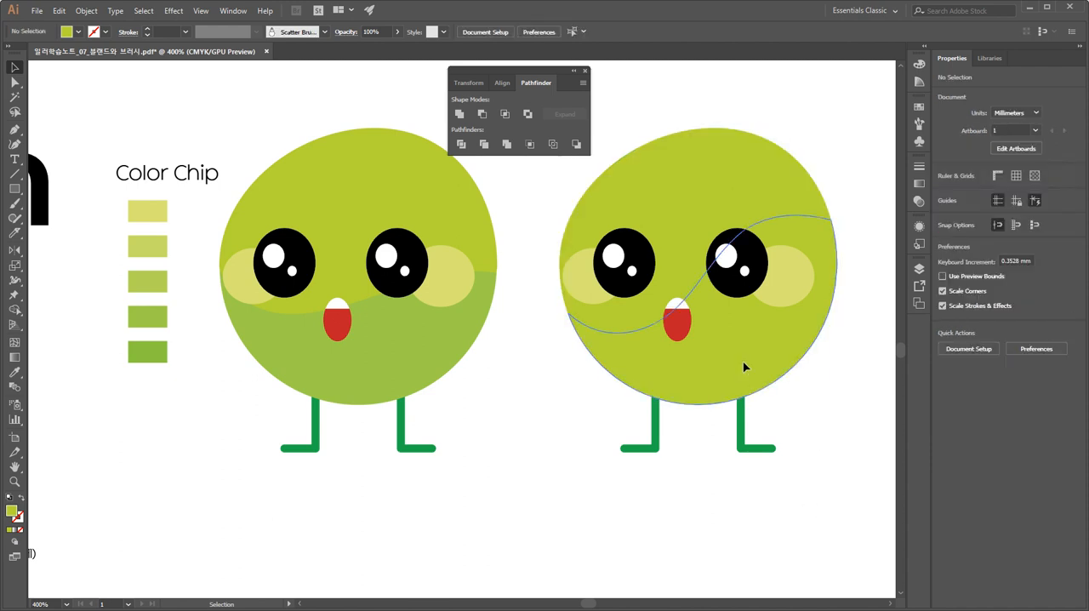
drag(743, 366, 769, 457)
key(ctrl+z)
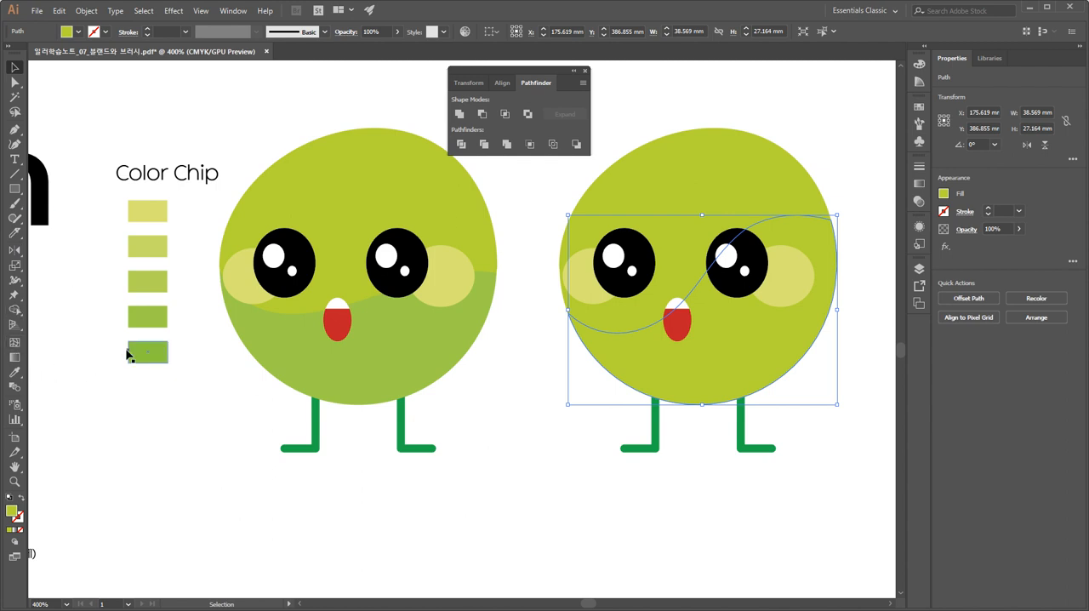
Fill the lower body piece with the darkest green sampled from the color chips.
key(i)
click(159, 317)
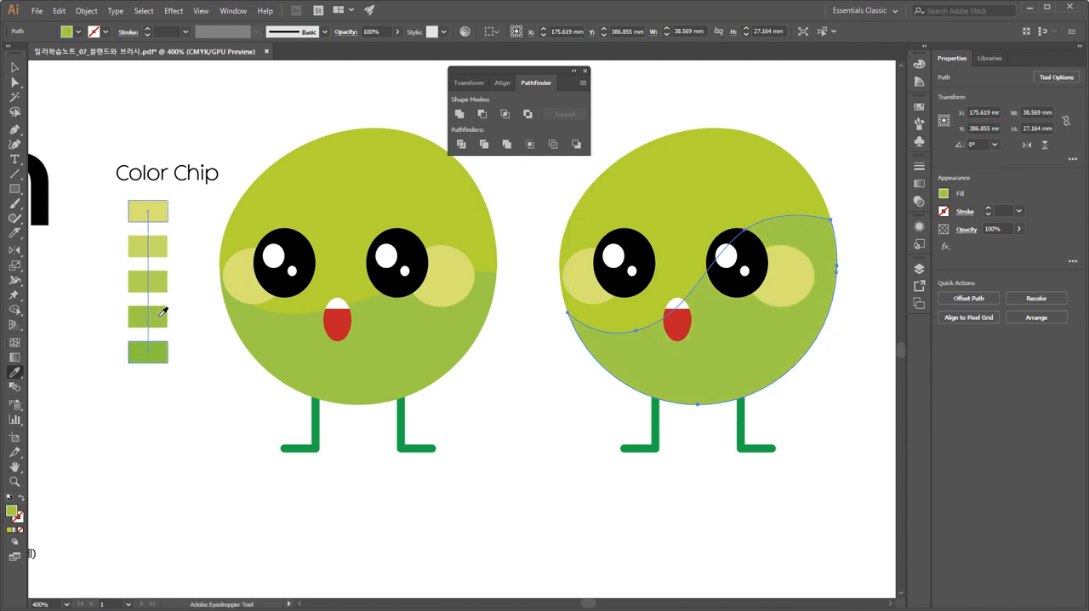
click(158, 346)
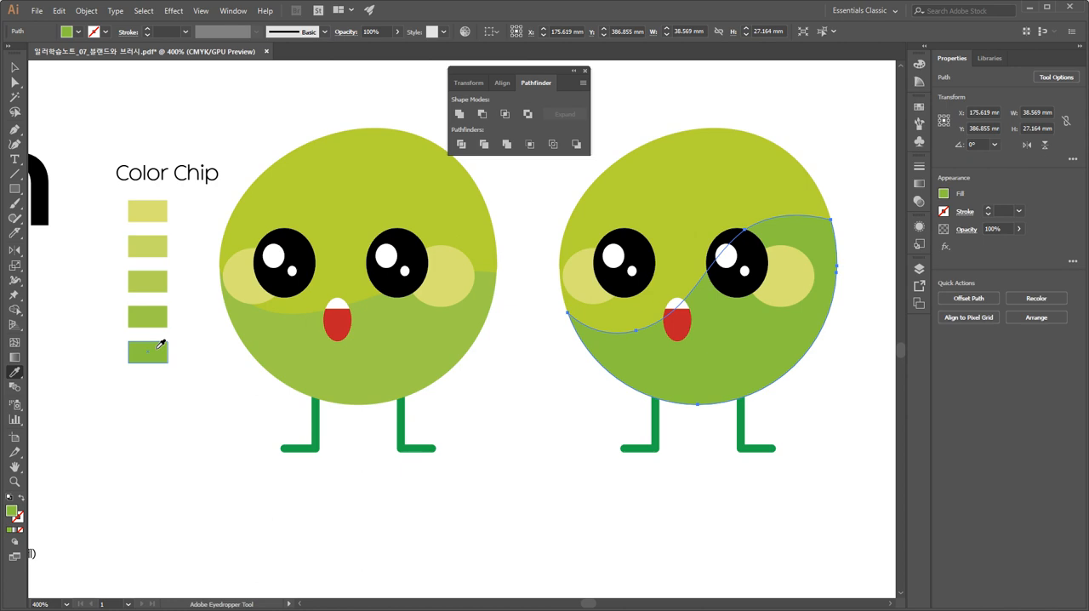
click(16, 69)
Check the width and height of the small green character beside the brown circle.
key(space)
drag(224, 474, 433, 175)
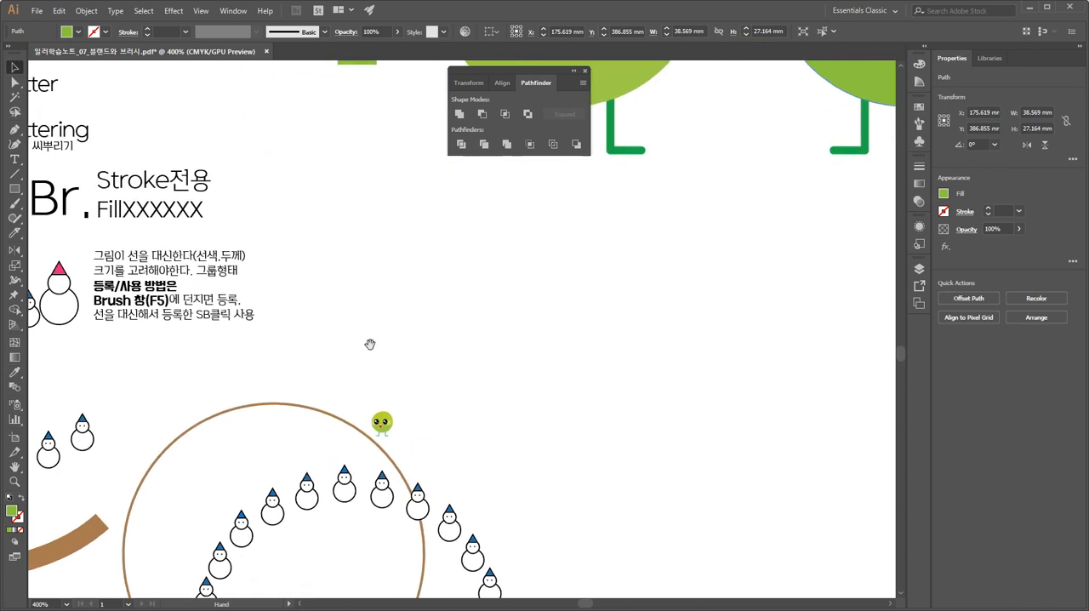
drag(366, 372, 364, 302)
click(388, 361)
key(ctrl+plus)
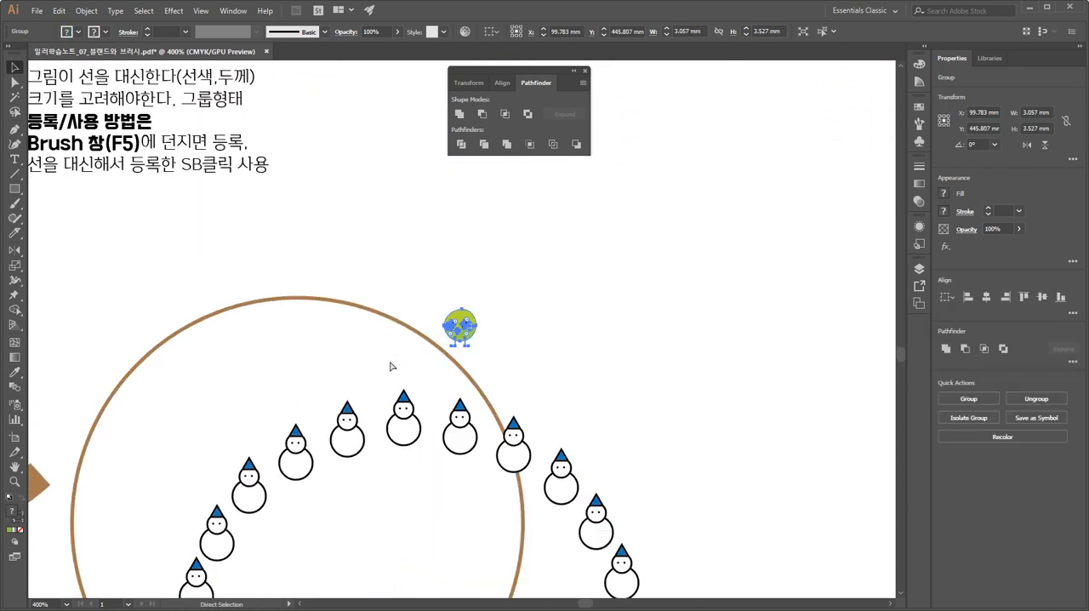
key(ctrl+plus)
key(ctrl+plus)
key(ctrl+plus)
key(ctrl+plus)
key(ctrl+plus)
key(ctrl+plus)
key(ctrl+plus)
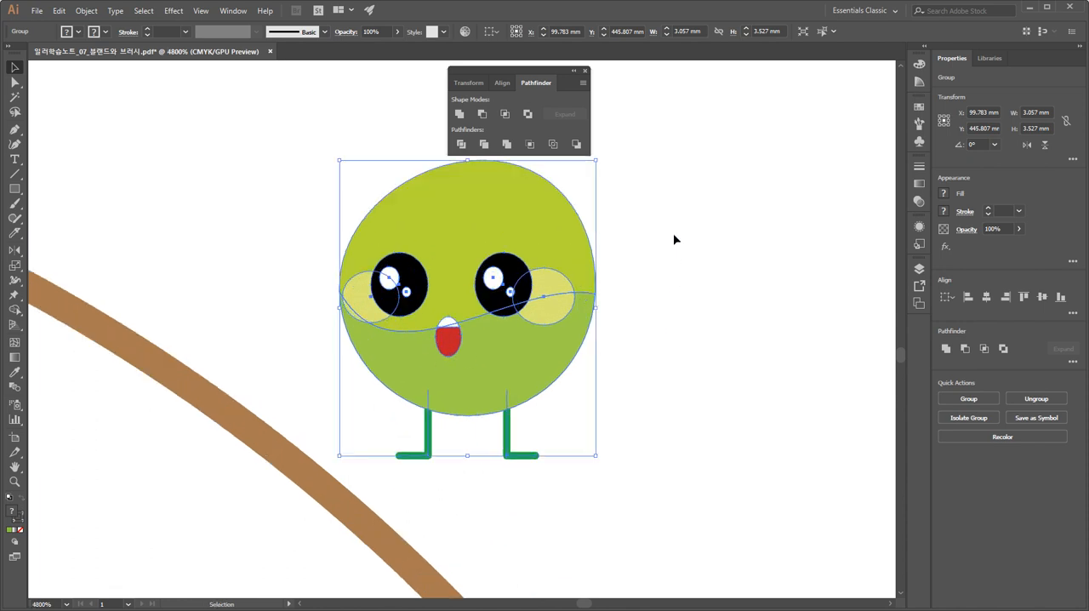
click(676, 240)
click(454, 188)
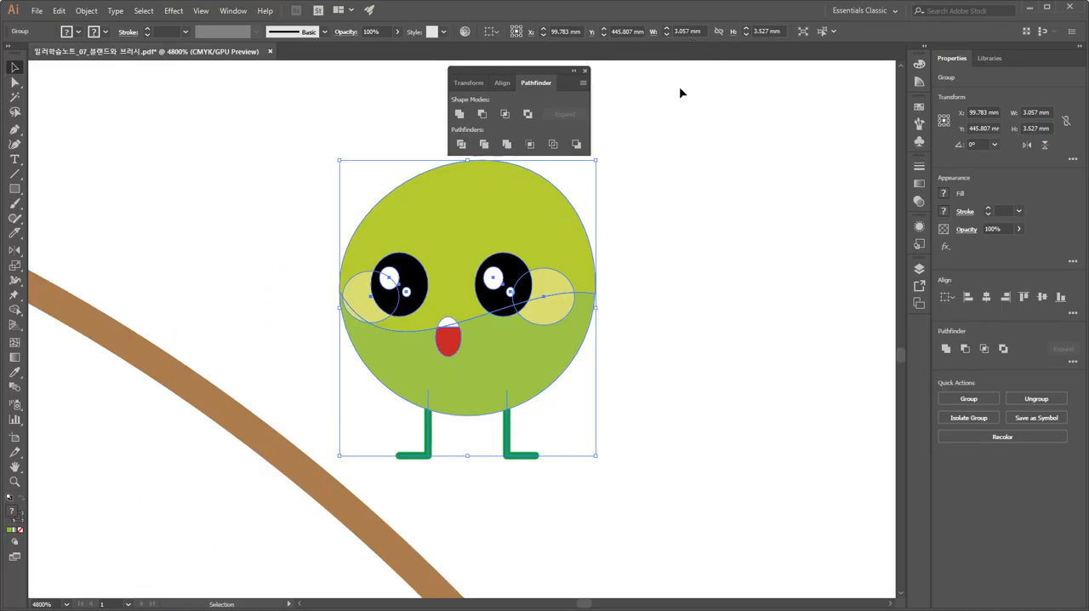
click(352, 134)
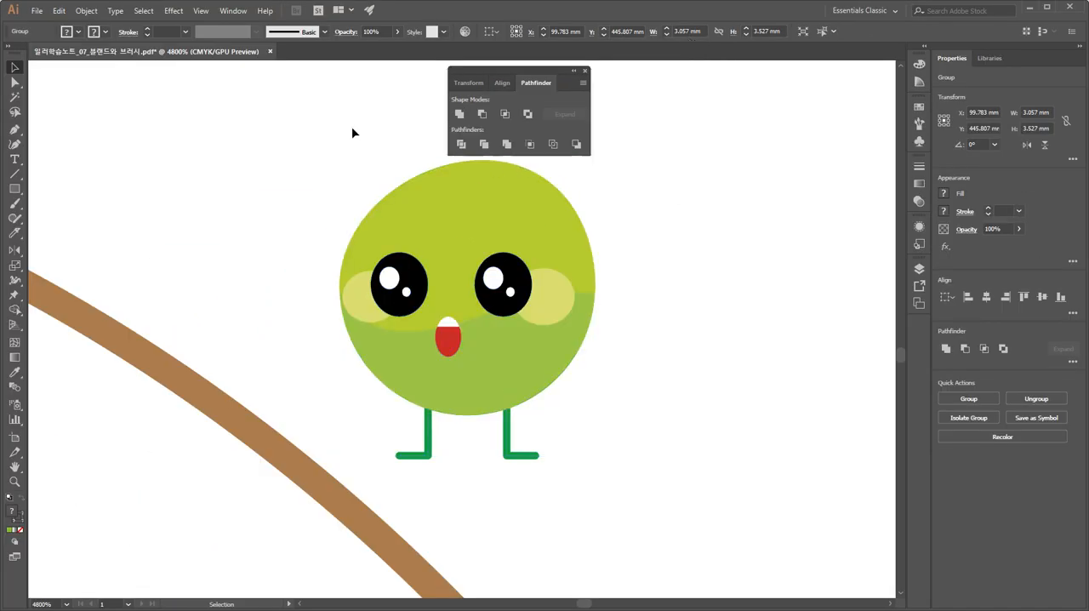
Try to cut the upper body piece of the small green character with a curved Knife stroke across the forehead.
click(14, 81)
click(462, 207)
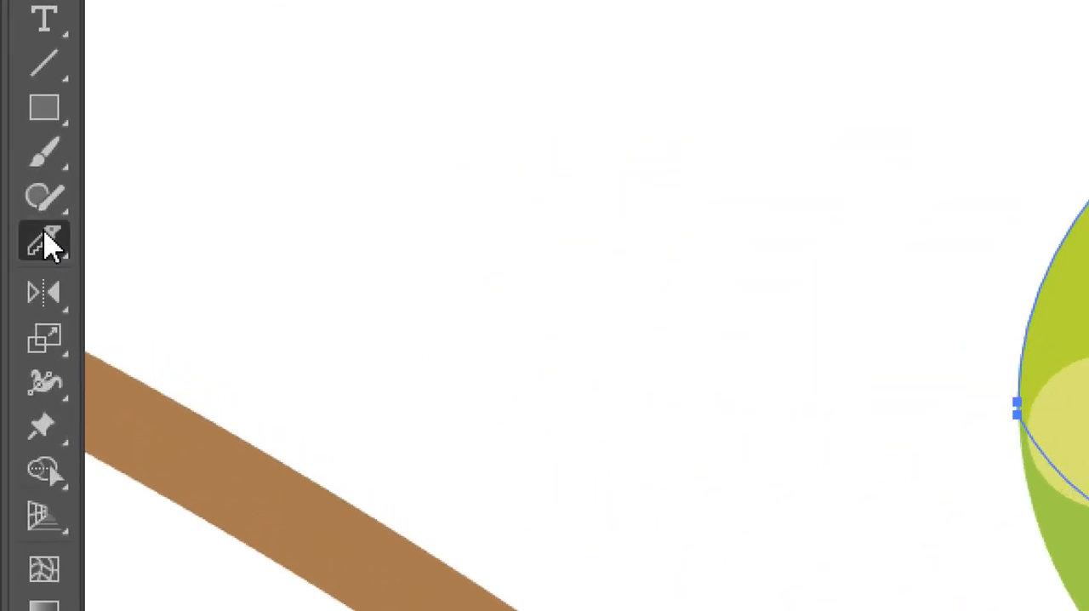
mouse_move(48, 245)
mouse_down()
mouse_move(44, 237)
mouse_move(250, 272)
mouse_move(226, 370)
mouse_move(219, 349)
mouse_up()
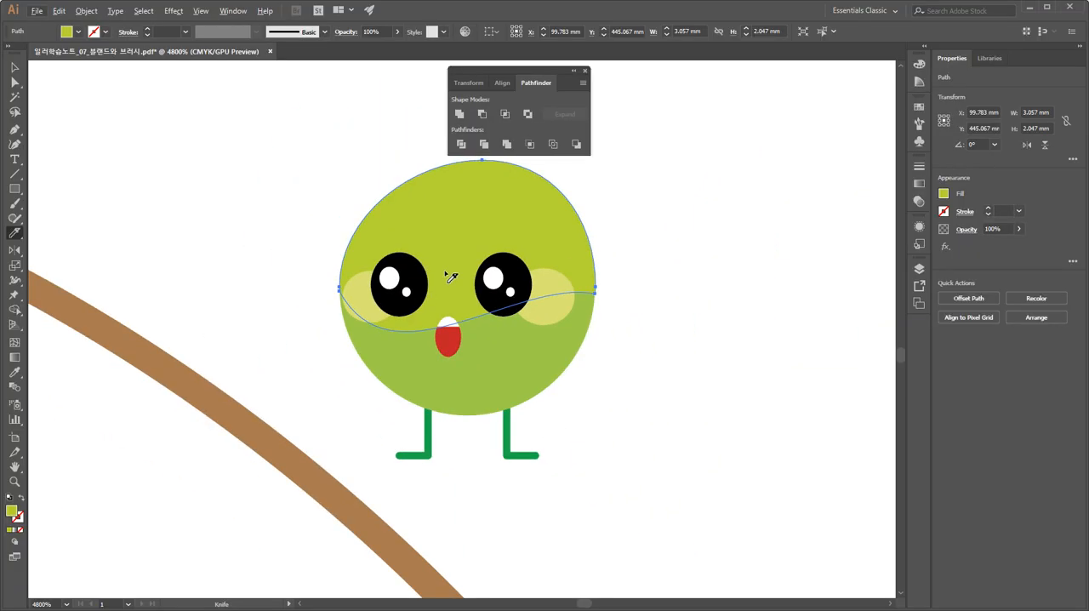
key(ctrl+plus)
key(ctrl+plus)
mouse_move(278, 204)
mouse_down()
mouse_move(307, 267)
mouse_move(336, 286)
mouse_move(367, 286)
mouse_move(433, 257)
mouse_move(479, 271)
mouse_move(545, 321)
mouse_move(622, 332)
mouse_move(693, 315)
mouse_up()
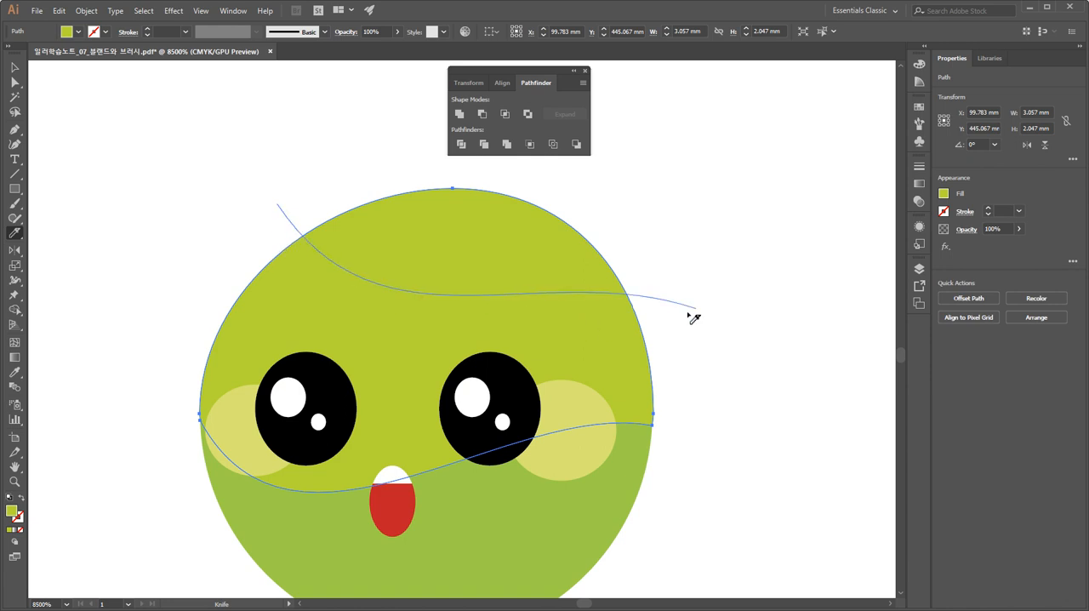
key(ctrl+z)
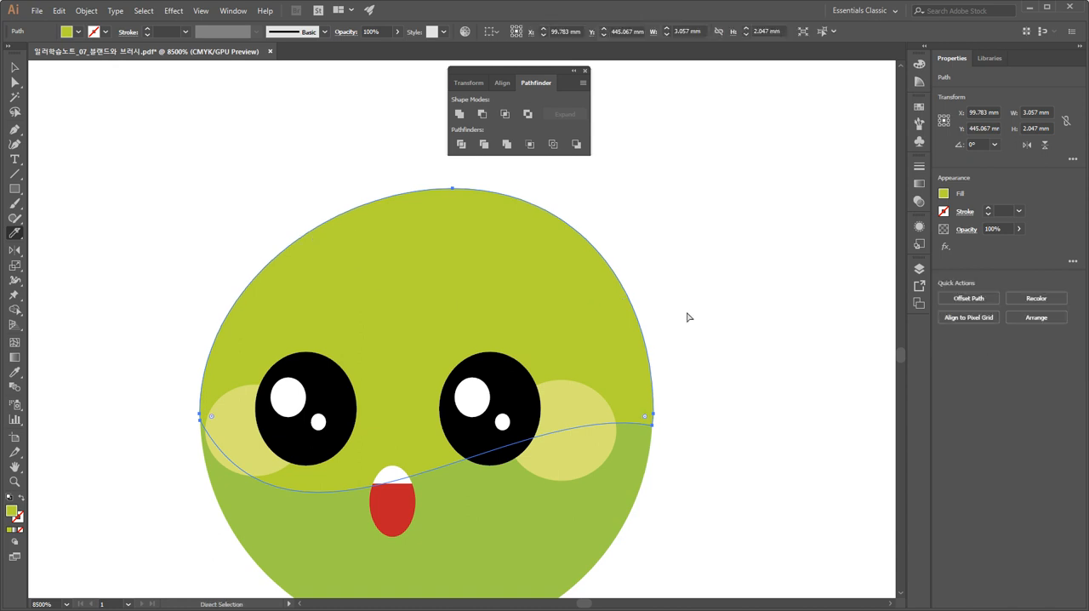
Compare the large copied character's cut body with the small green character beside the brown circle.
key(ctrl+minus)
key(ctrl+minus)
key(ctrl+minus)
key(ctrl+minus)
key(ctrl+minus)
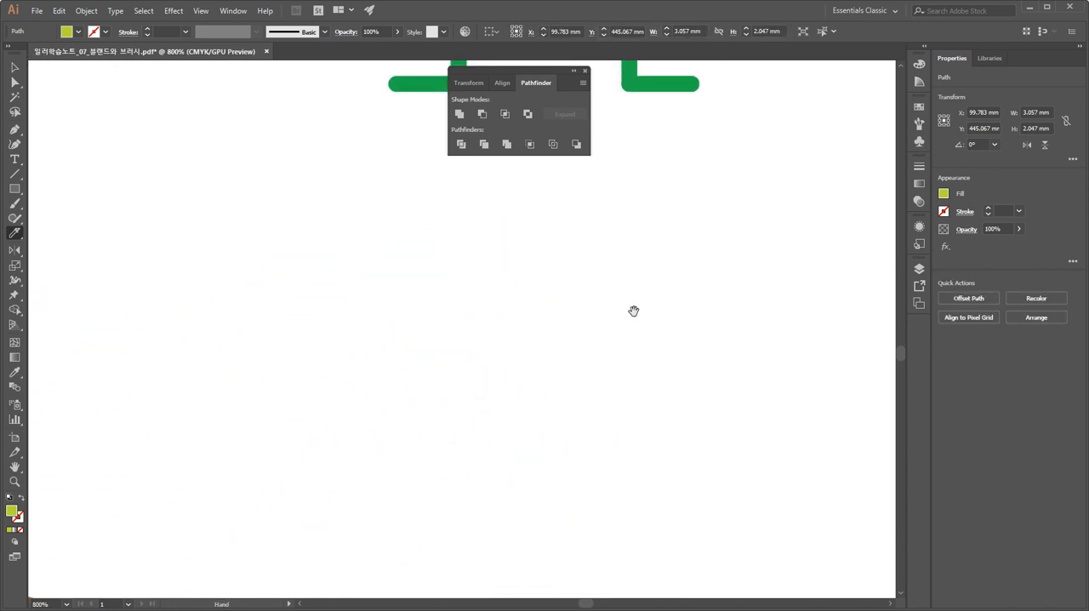
drag(870, 122, 655, 367)
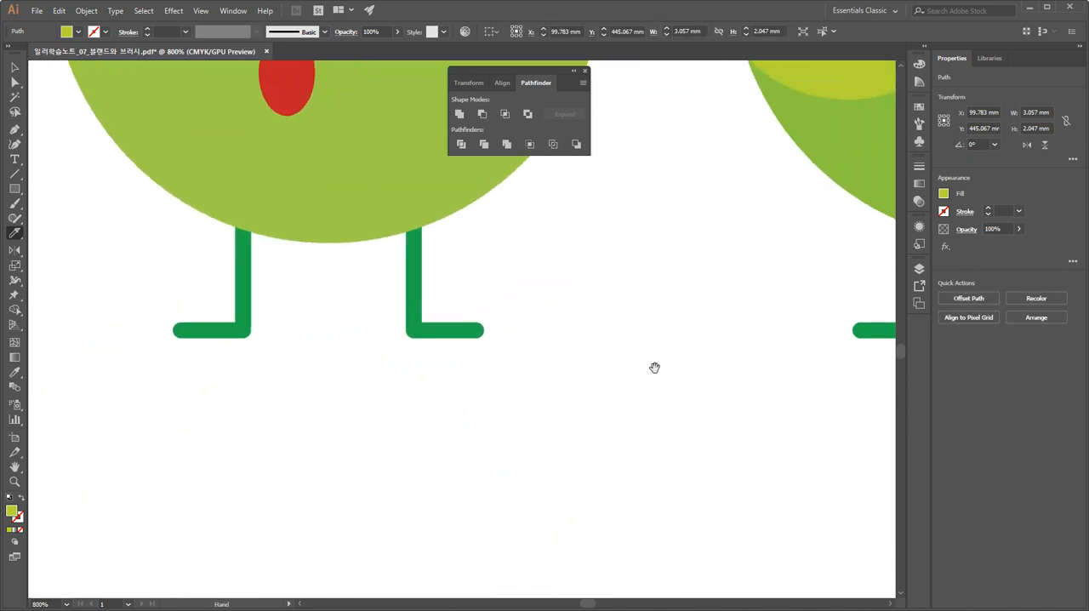
drag(786, 205, 399, 463)
drag(448, 380, 357, 482)
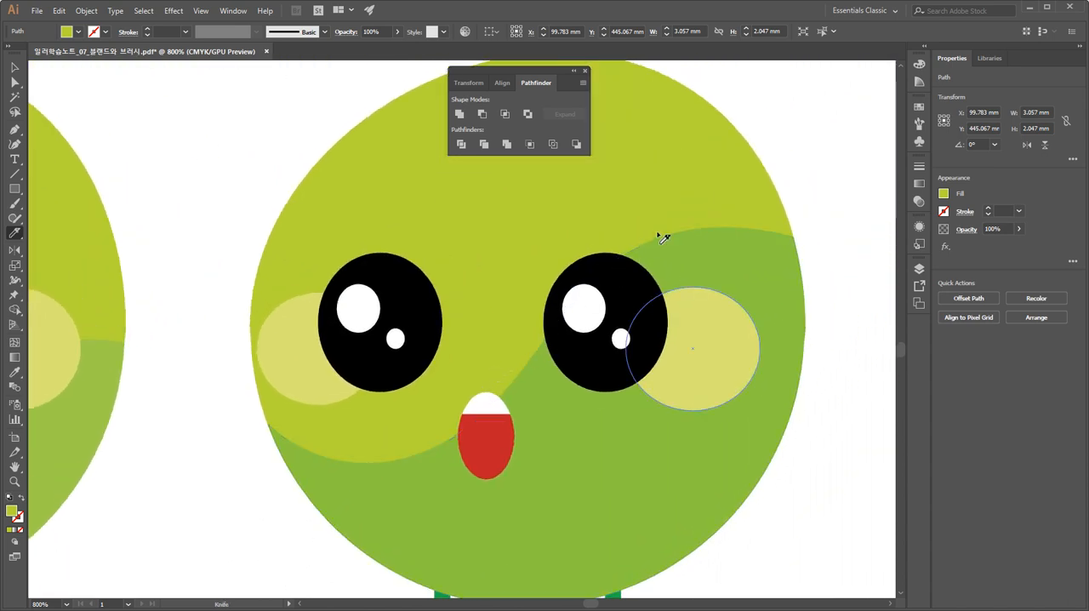
click(14, 67)
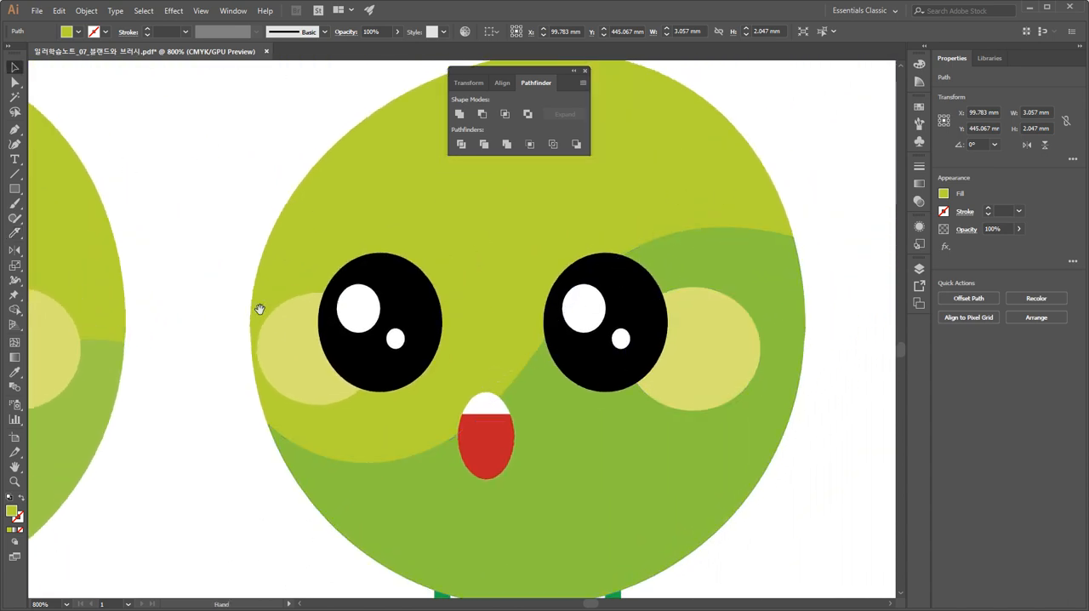
drag(238, 333, 585, 307)
drag(459, 340, 624, 355)
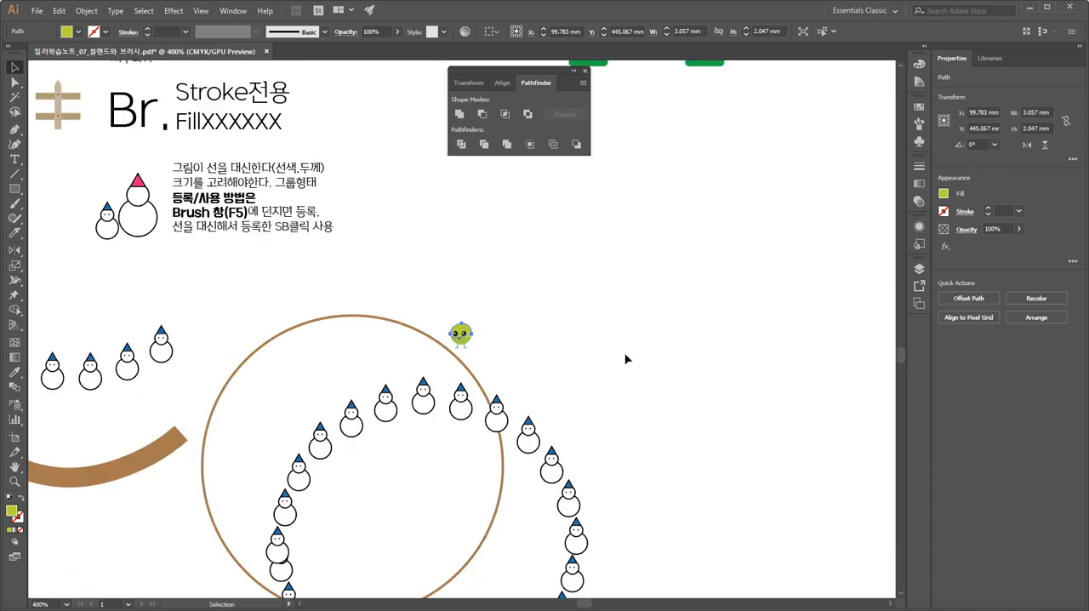
drag(698, 242, 530, 508)
drag(643, 375, 350, 557)
Select both cut pieces of the copied character's body and unite them into one shape with Pathfinder.
click(694, 391)
click(614, 414)
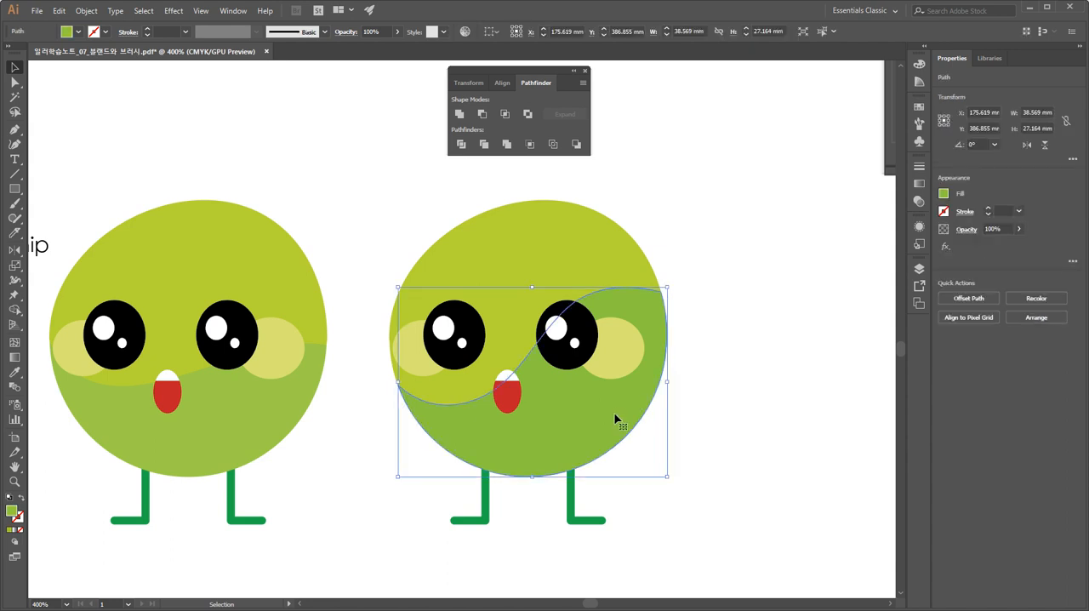
click(748, 300)
drag(695, 314, 650, 258)
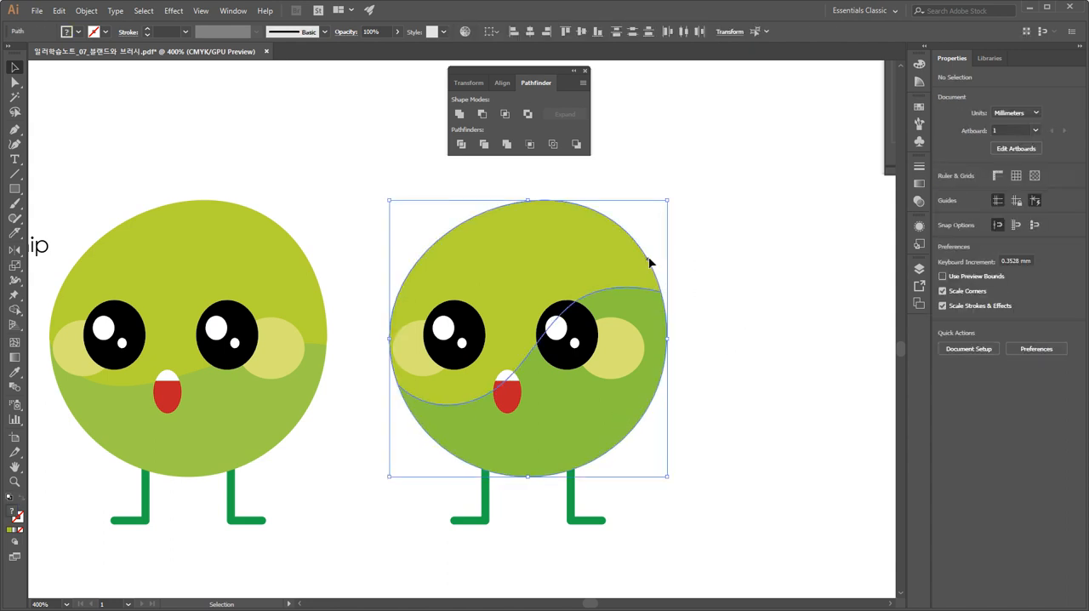
click(459, 113)
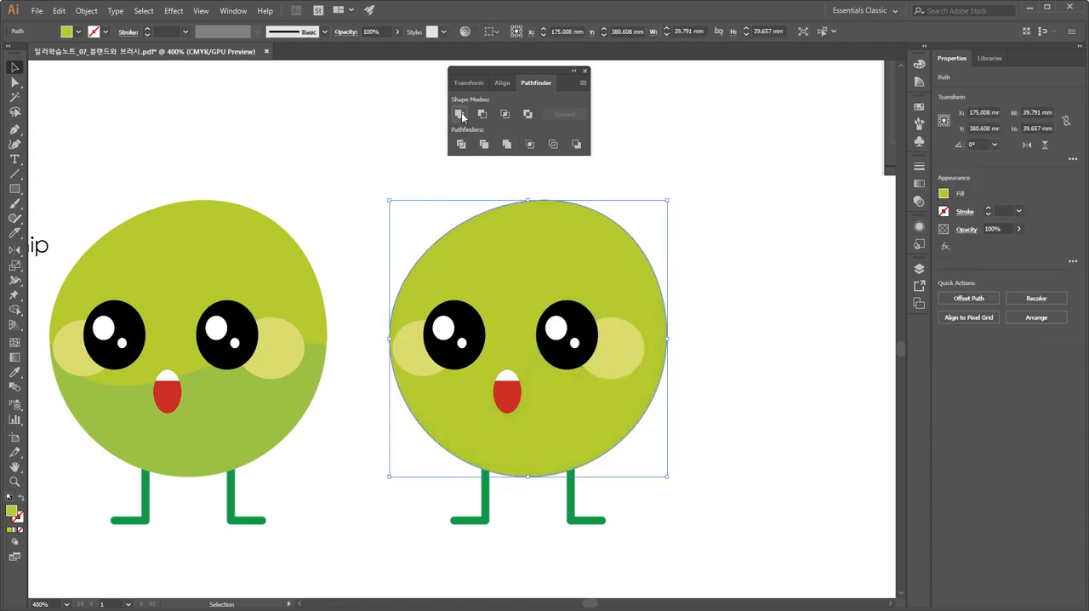
click(737, 280)
Inspect the copied character's united body path on its own in isolation mode.
double_click(630, 262)
key(ctrl+plus)
key(ctrl+plus)
key(ctrl+plus)
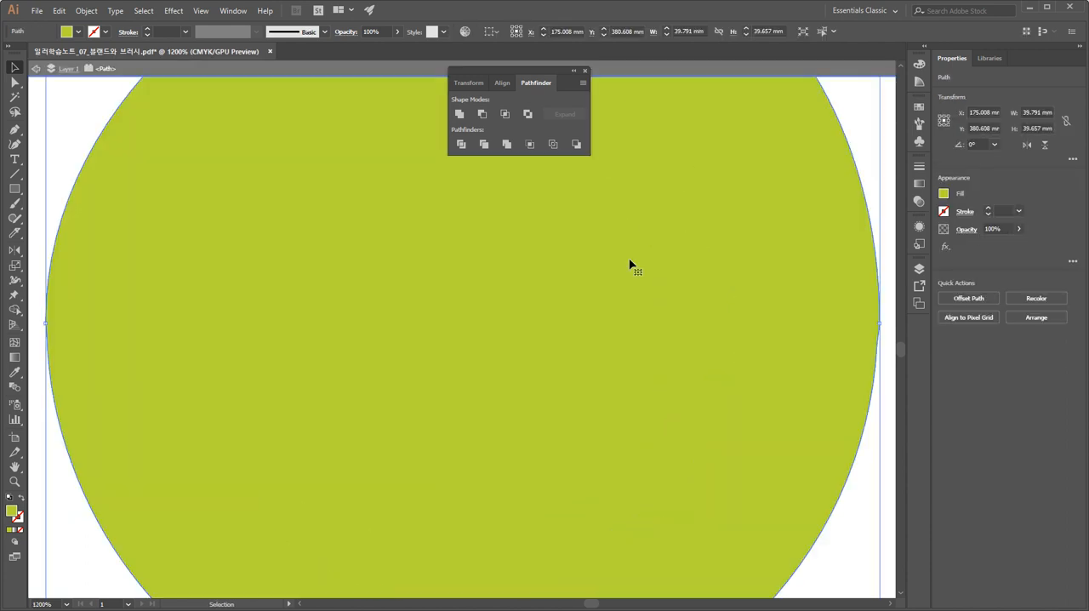
key(ctrl+minus)
key(ctrl+minus)
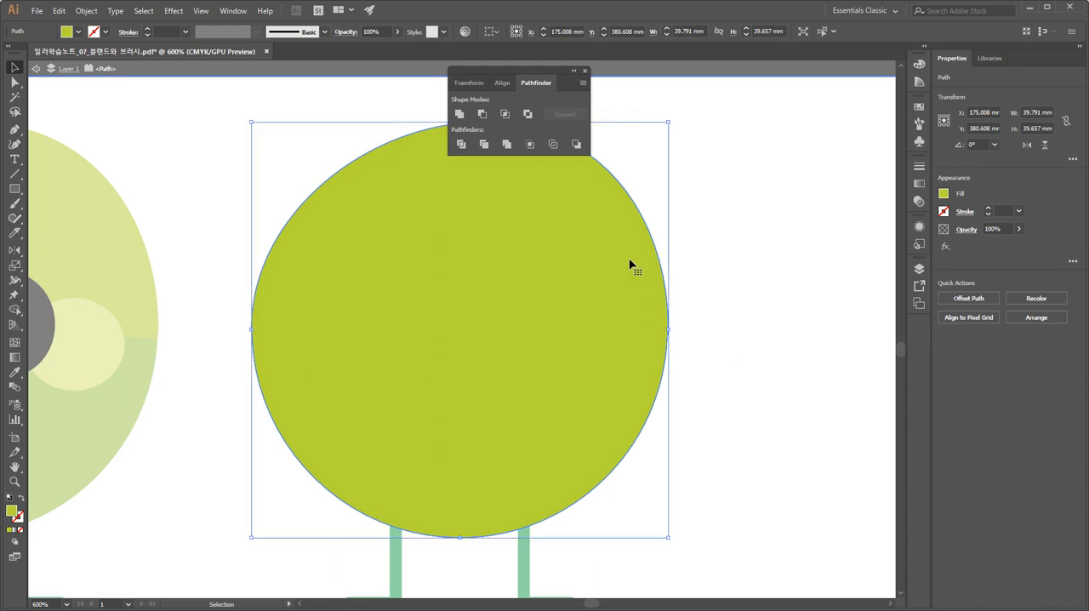
key(Escape)
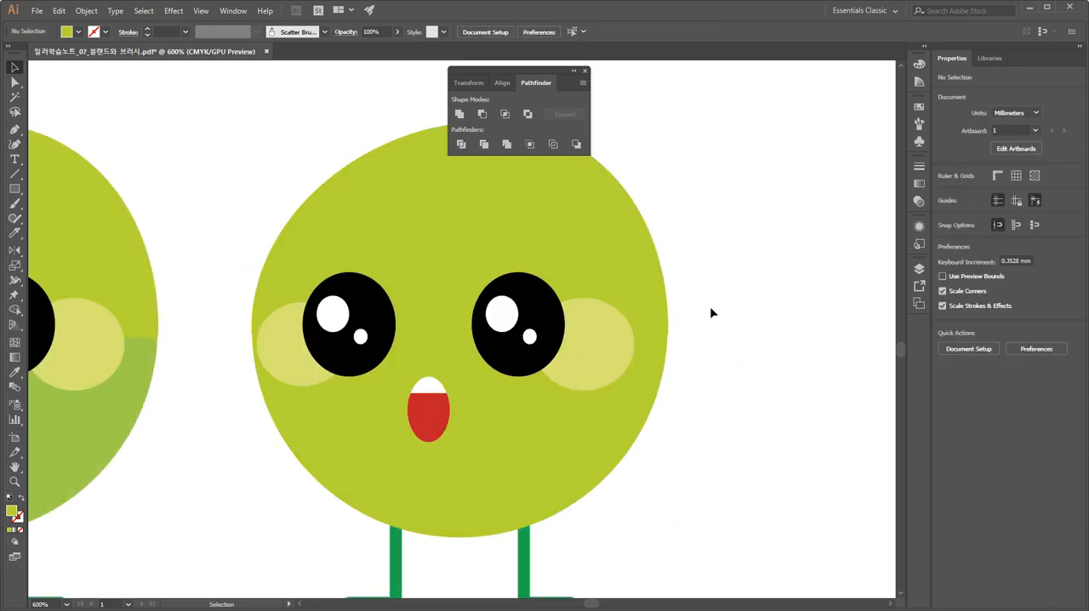
Clear the Pathfinder panel off the copied character and check the original's two-tone body and the color chip blend.
drag(534, 75, 810, 109)
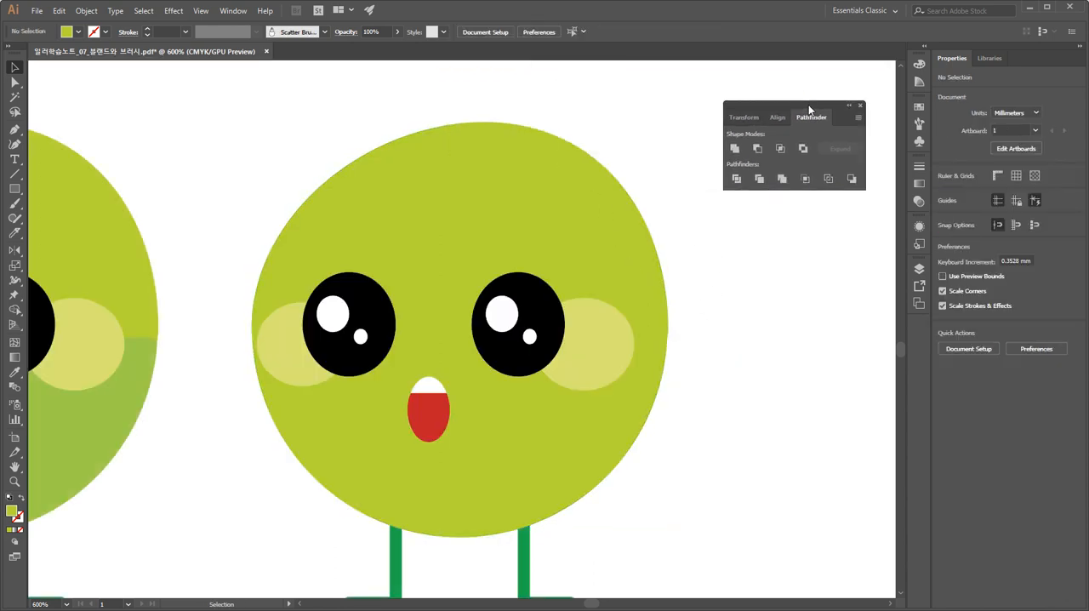
click(14, 82)
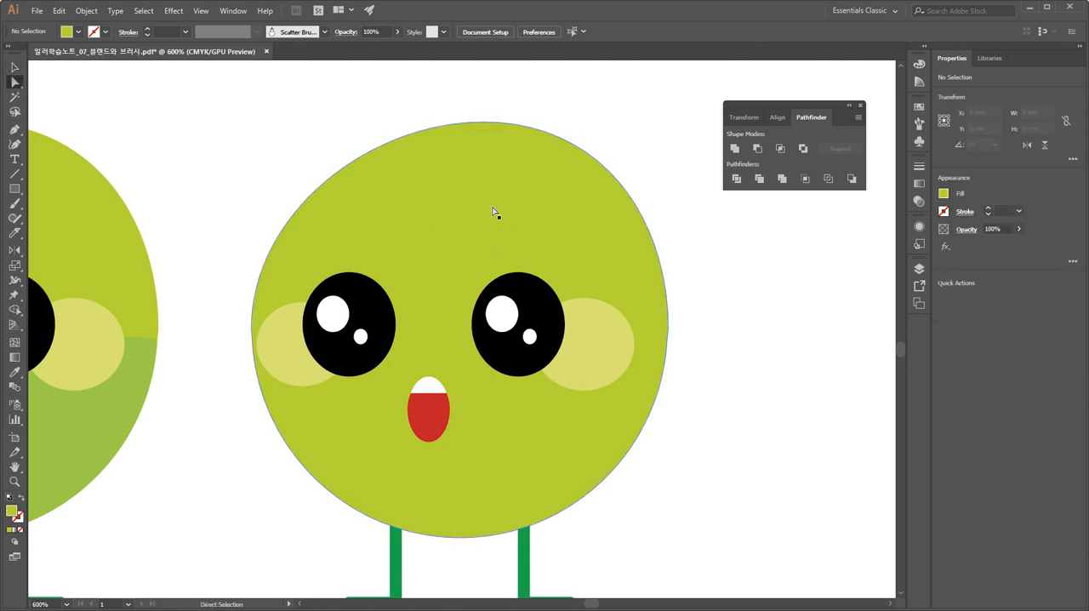
key(space)
drag(293, 298, 632, 286)
drag(289, 219, 529, 223)
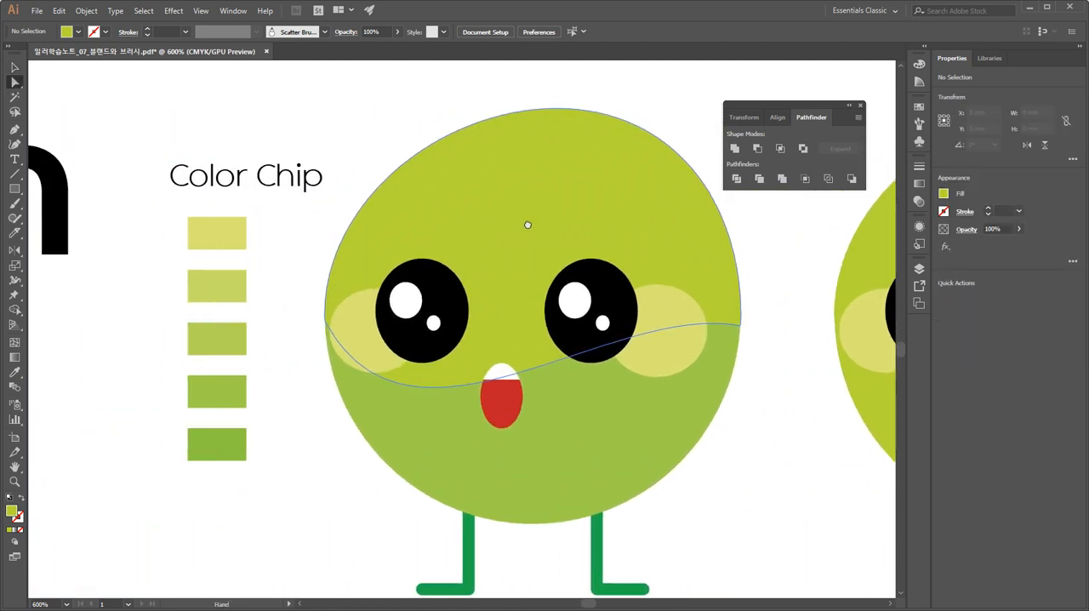
click(15, 68)
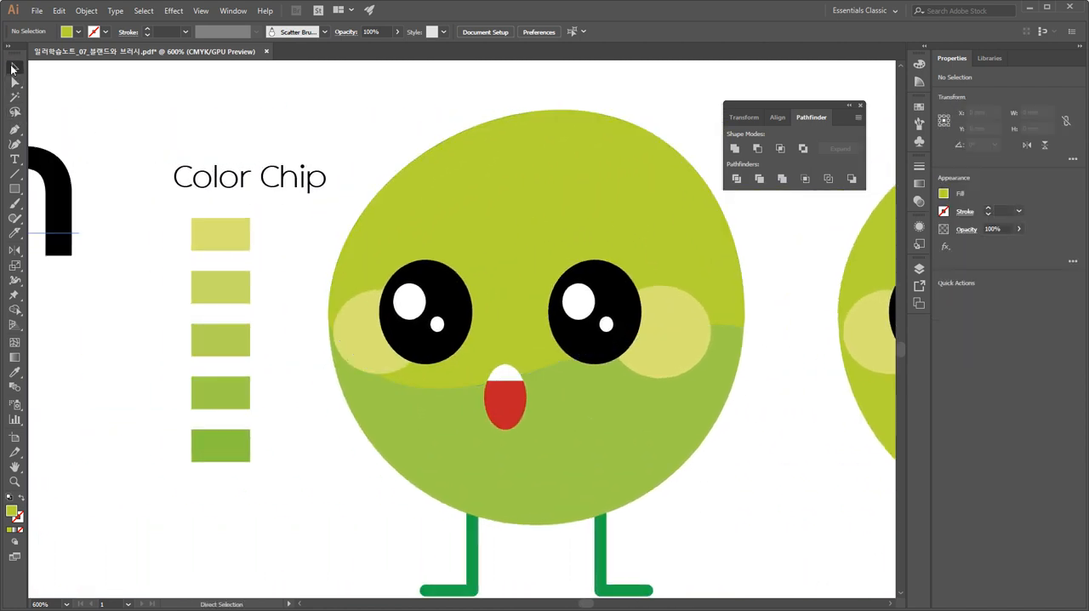
click(213, 244)
key(space)
drag(521, 338, 40, 338)
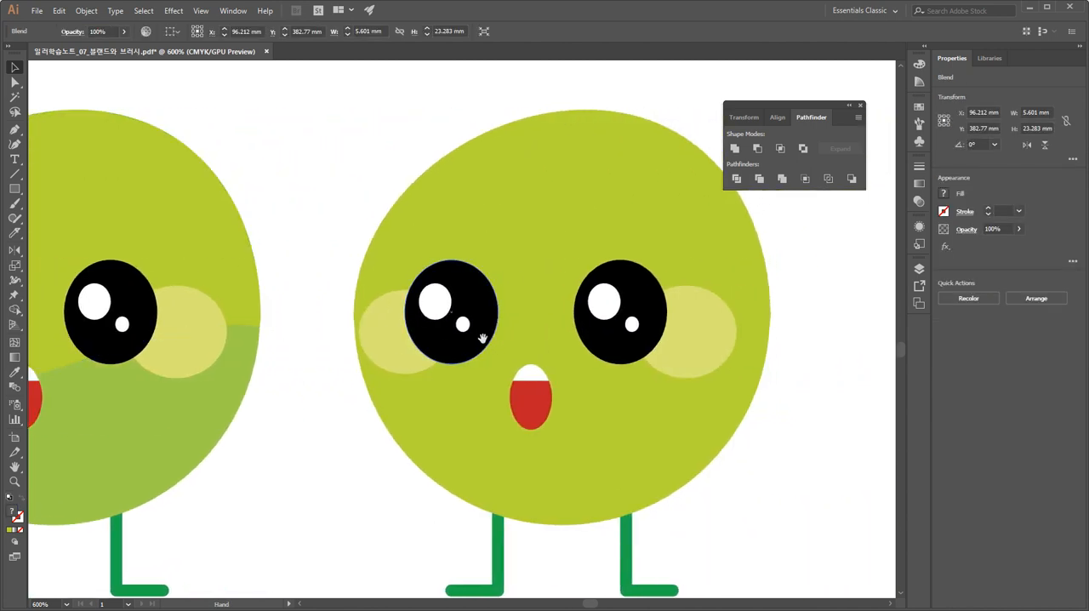
drag(483, 340, 335, 297)
click(748, 363)
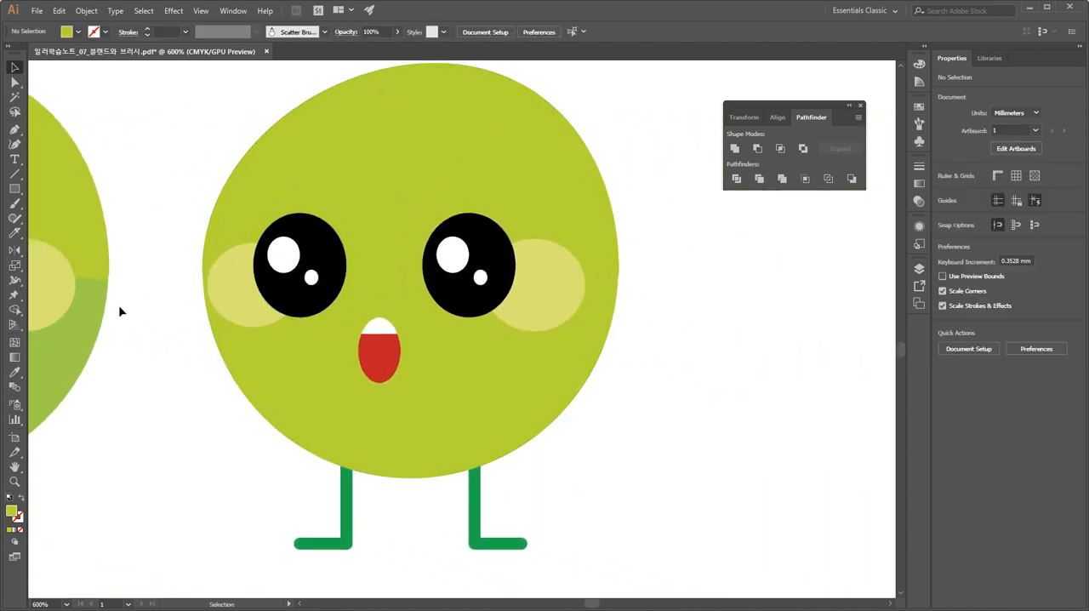
Draw a small rectangle about 7.06 × 2.35 mm beside the copied character and duplicate it straight above.
click(15, 188)
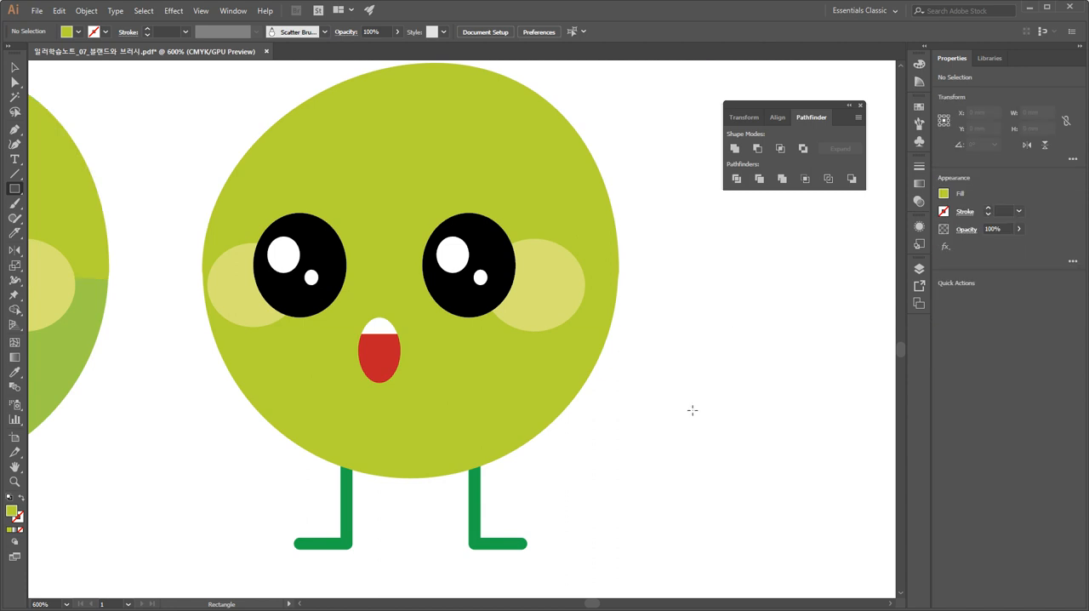
drag(669, 401, 734, 210)
click(15, 68)
click(737, 336)
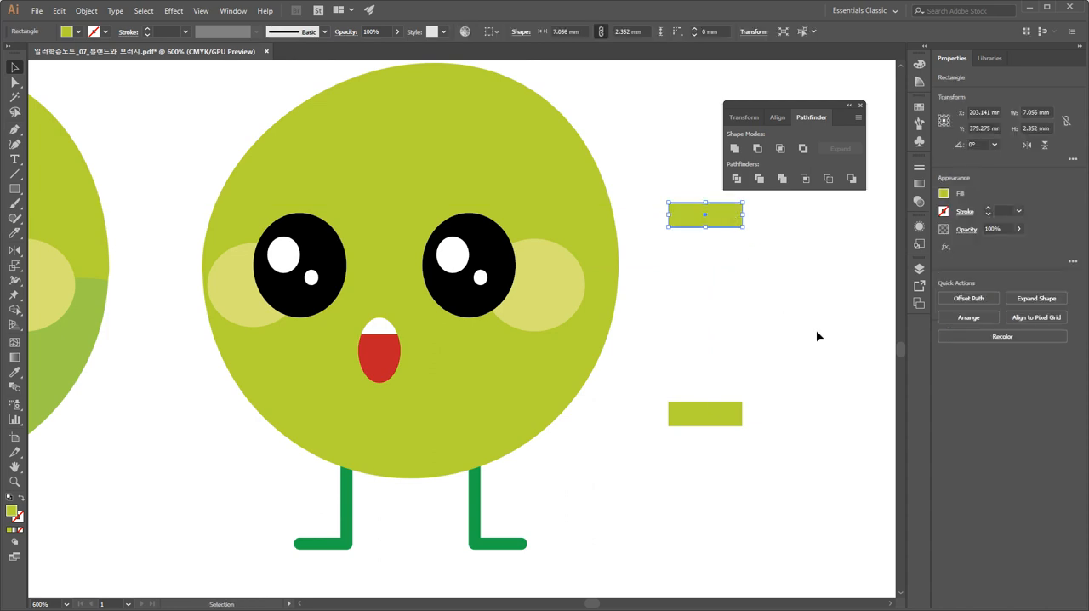
Recolor the upper rectangle with the dark yellow swatch and compare it with the lower green rectangle.
click(919, 108)
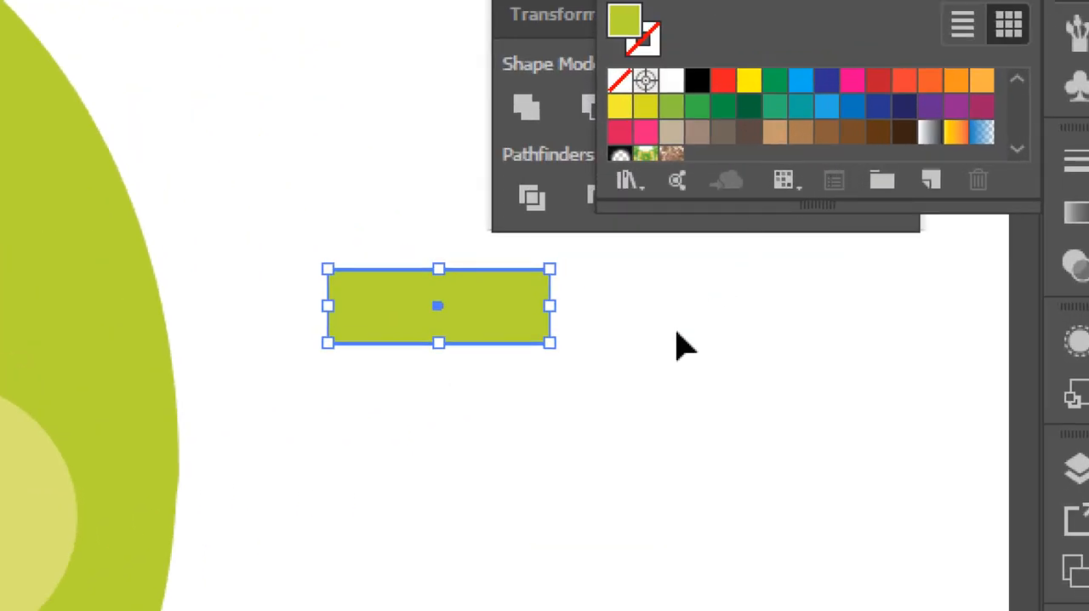
click(645, 107)
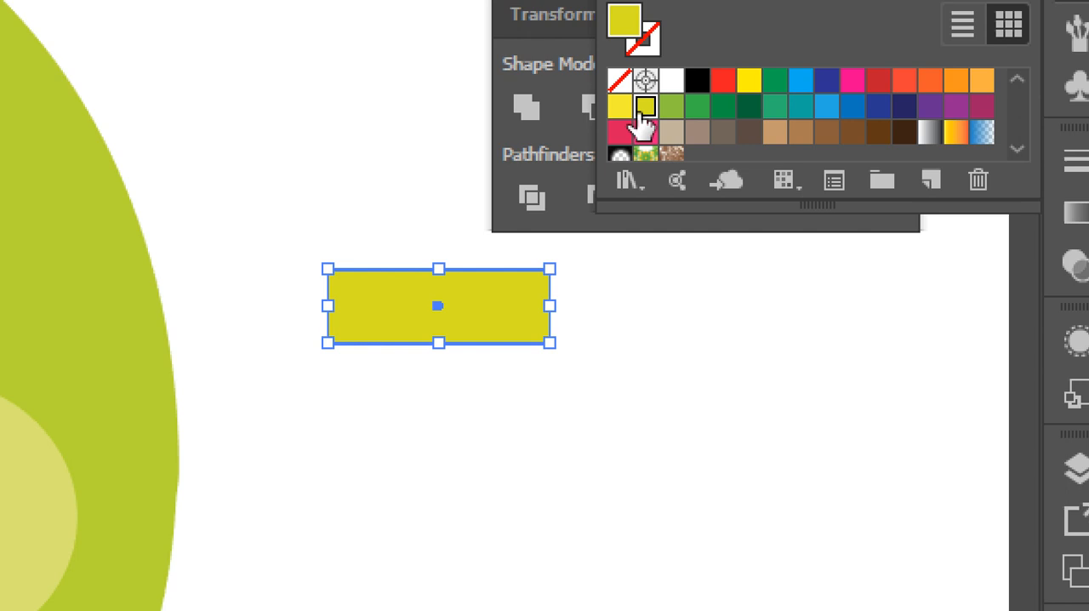
click(676, 387)
click(516, 318)
drag(613, 506, 335, 165)
click(227, 541)
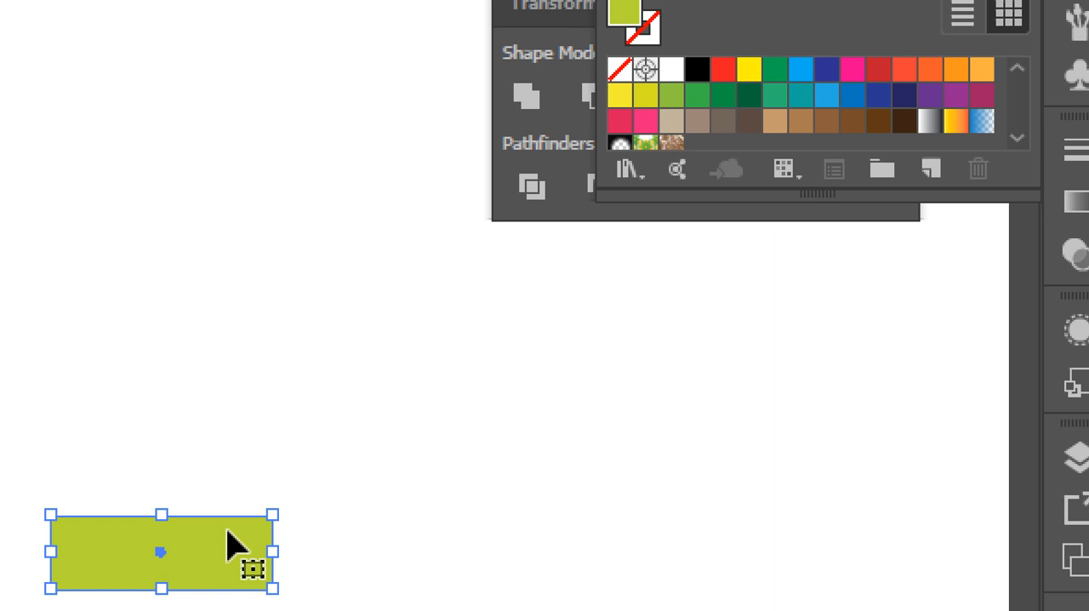
key(ctrl+minus)
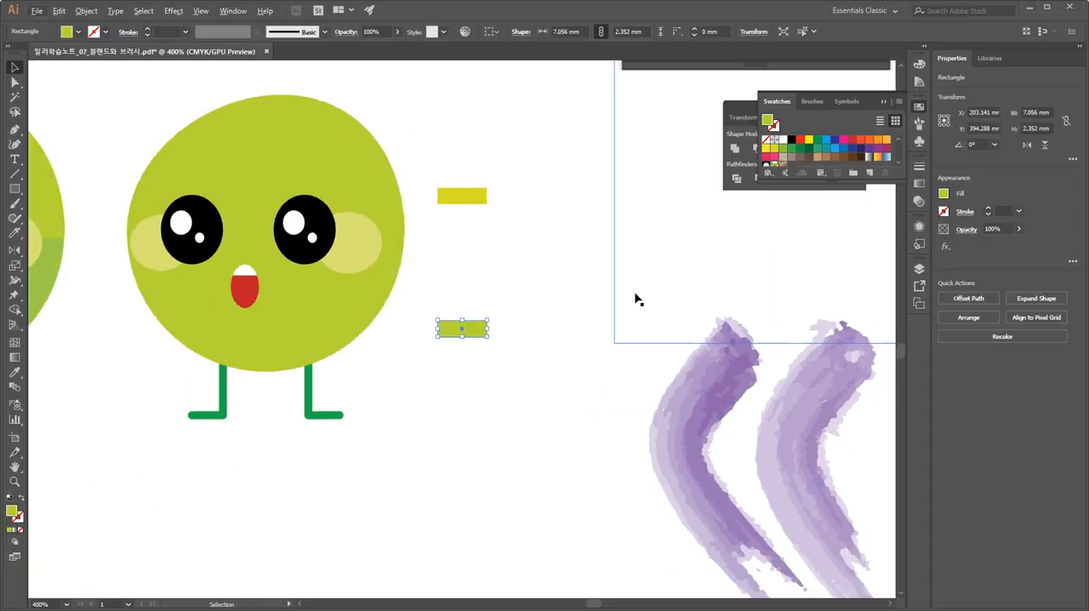
click(553, 304)
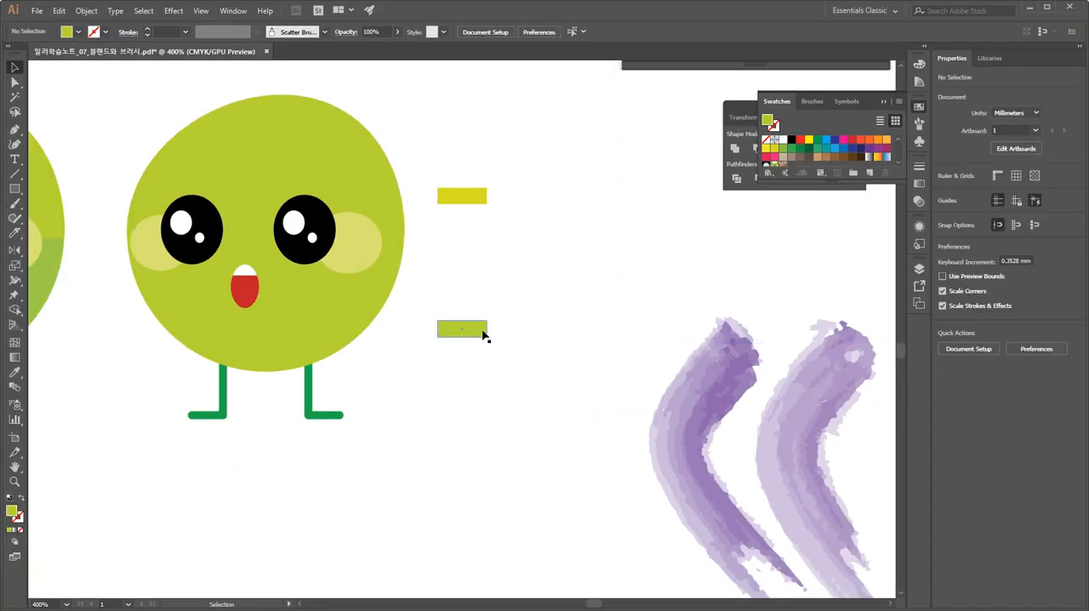
Delete the yellow upper rectangle and place a copy of the lower green rectangle above it in its stead.
click(470, 203)
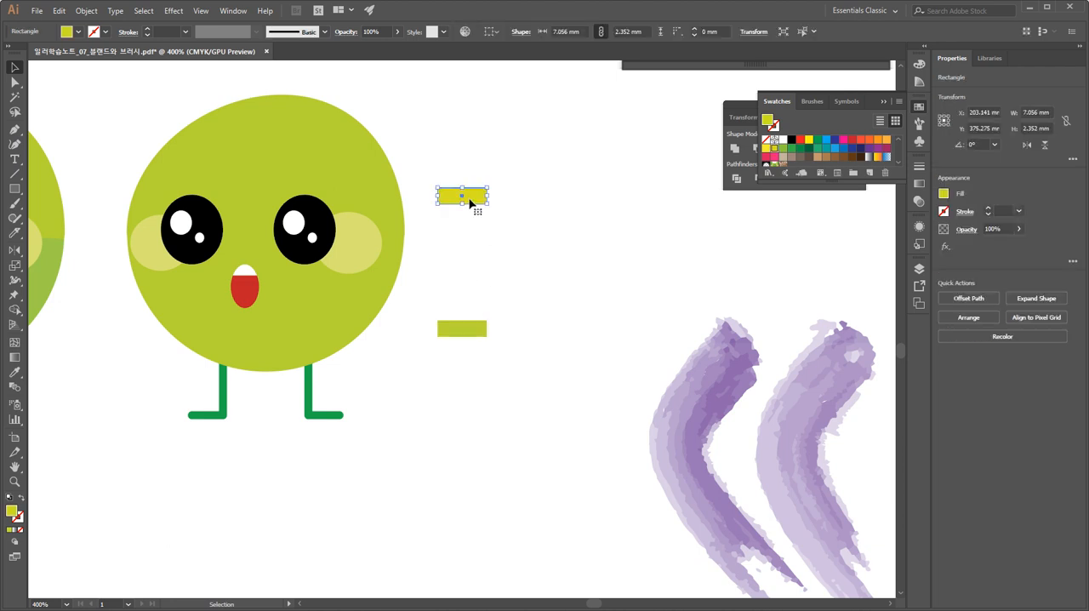
key(Delete)
drag(469, 332, 469, 158)
Set the lower rectangle's fill to a darker green, hex 7CB720, in the Color Picker.
click(473, 332)
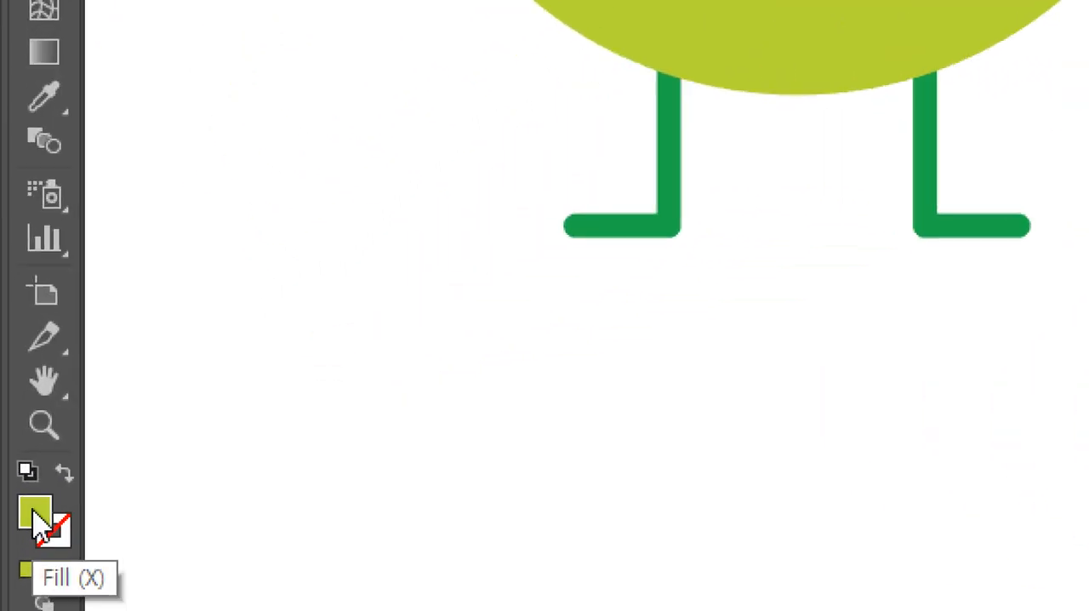
double_click(34, 511)
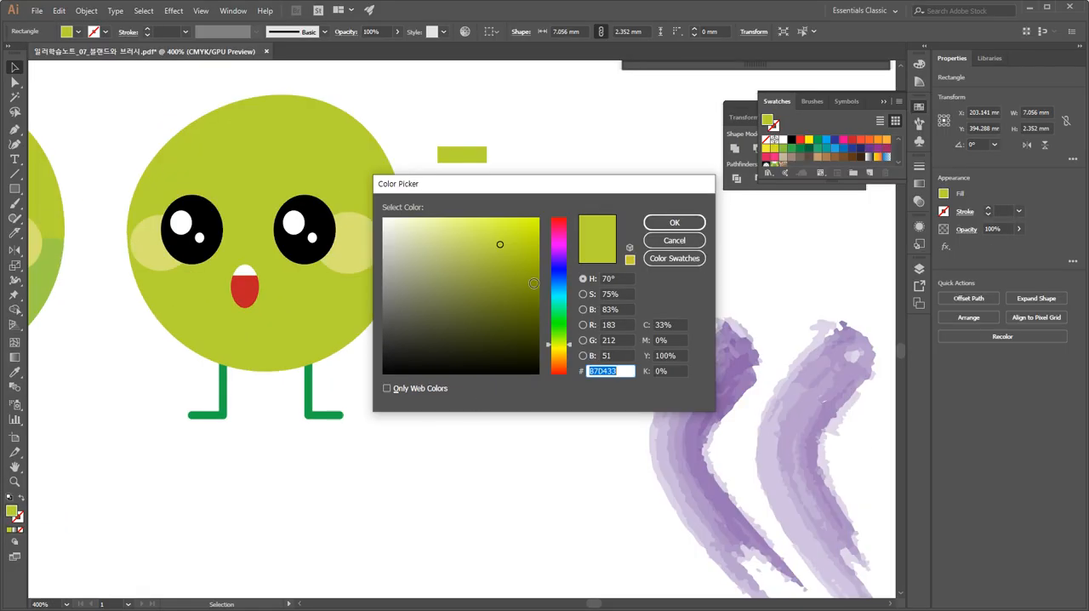
click(561, 337)
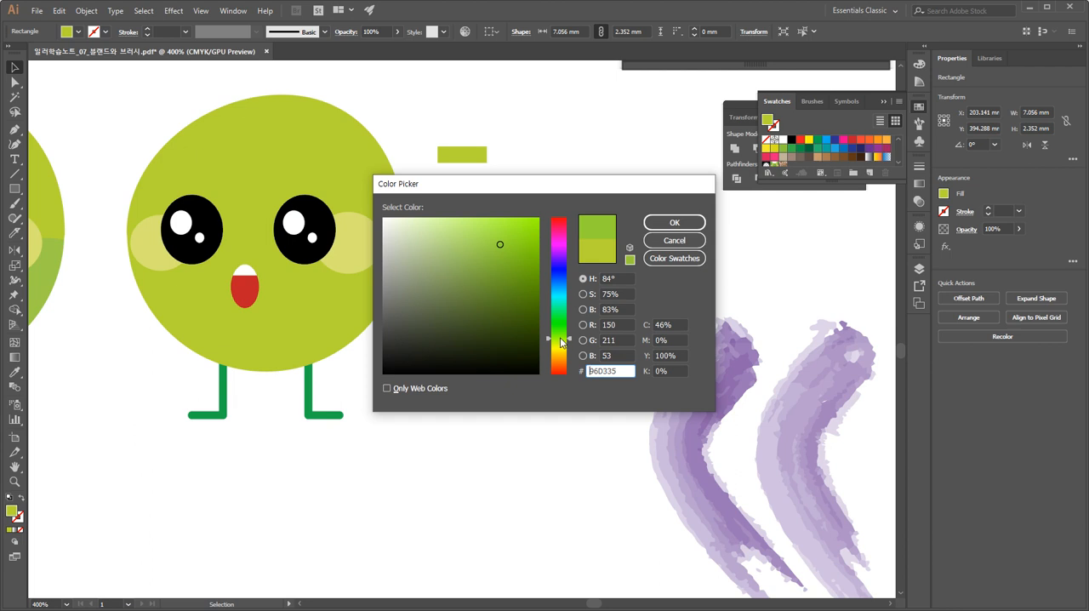
click(513, 261)
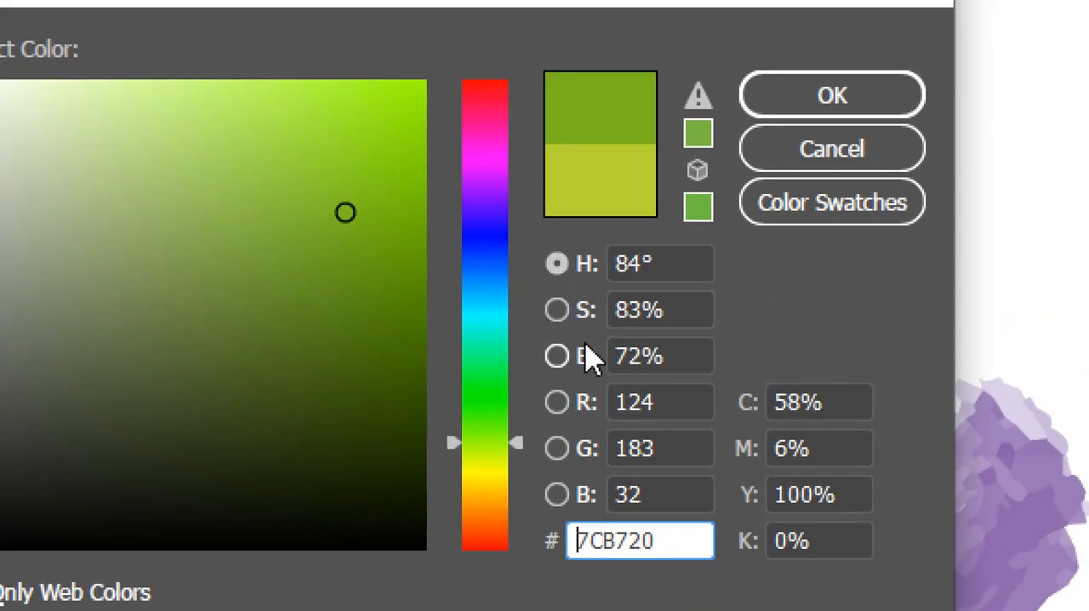
click(558, 400)
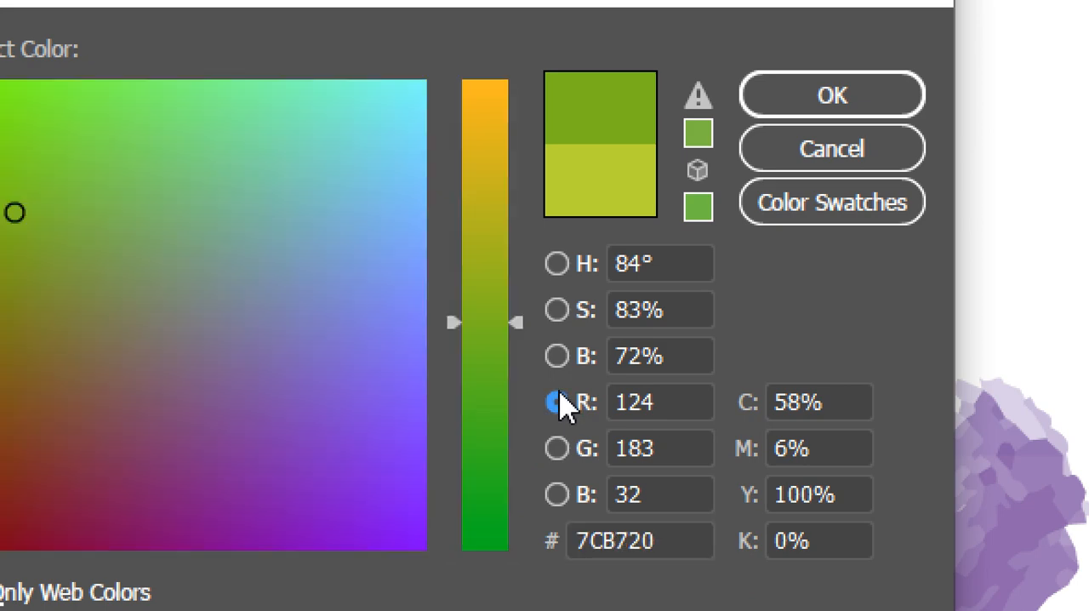
click(558, 266)
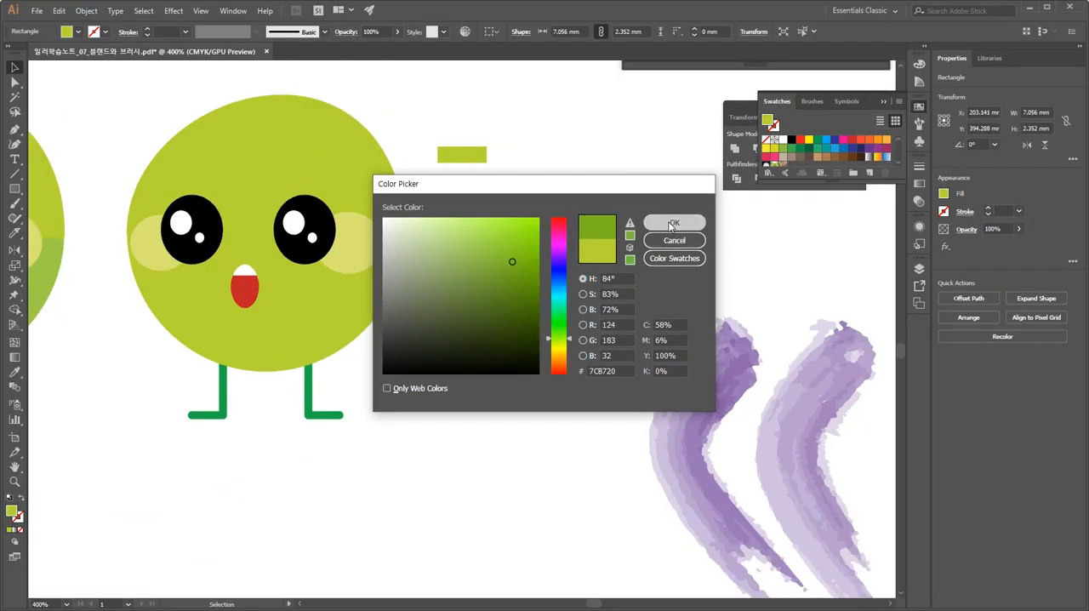
click(833, 96)
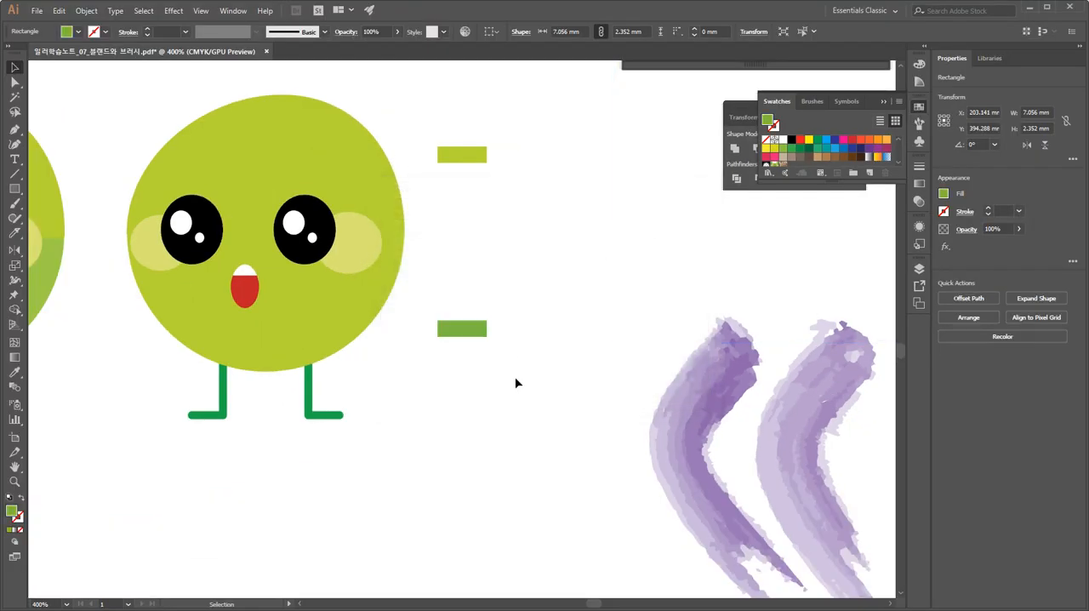
Select both the light and dark green rectangles and make a blend between them.
drag(510, 392, 451, 153)
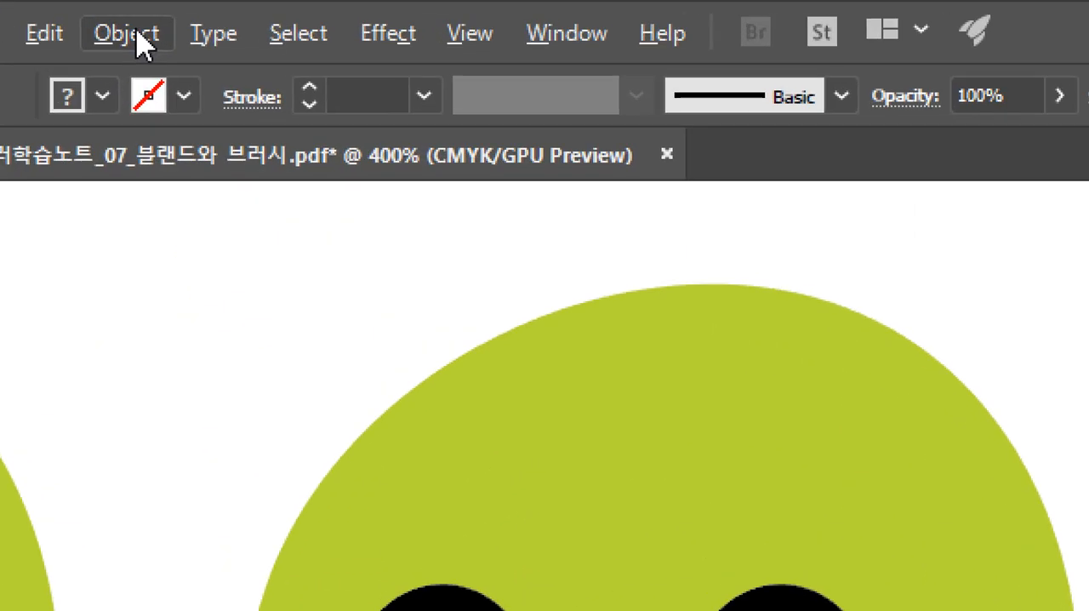
click(90, 13)
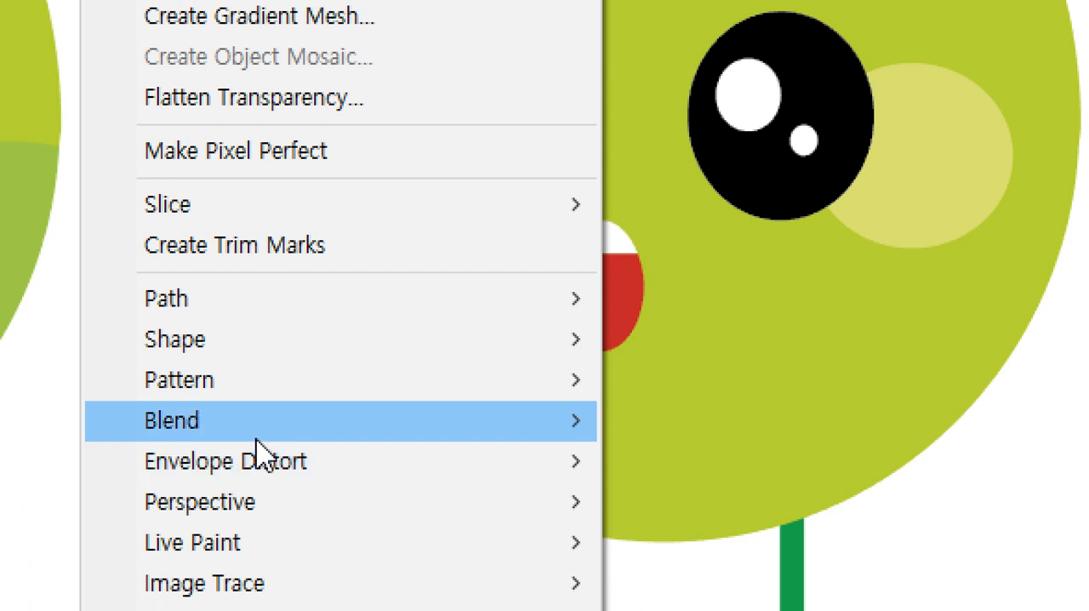
mouse_move(258, 422)
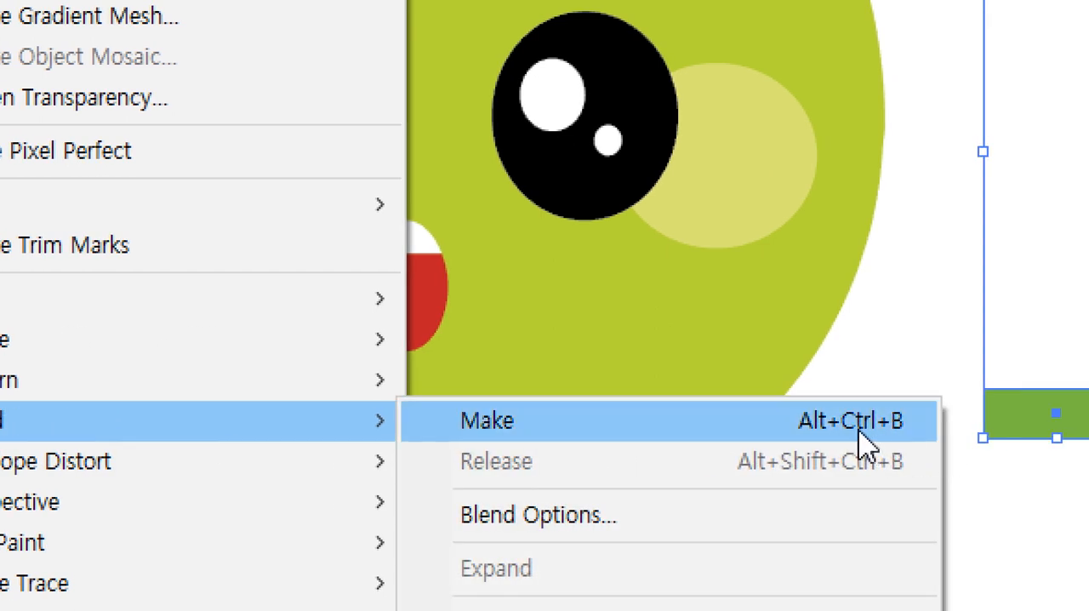
click(760, 431)
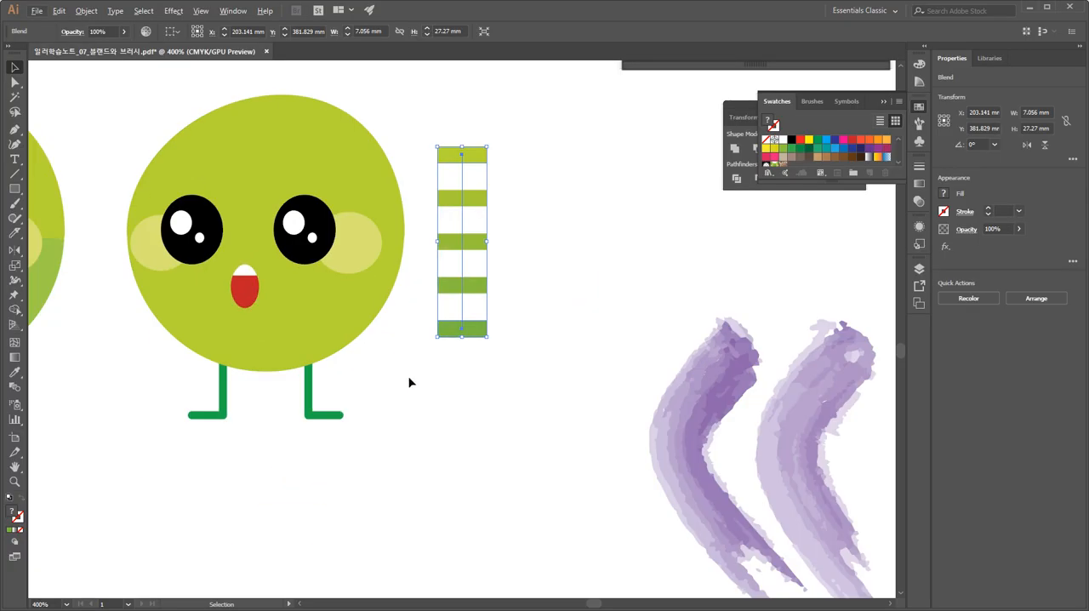
click(472, 385)
click(1084, 424)
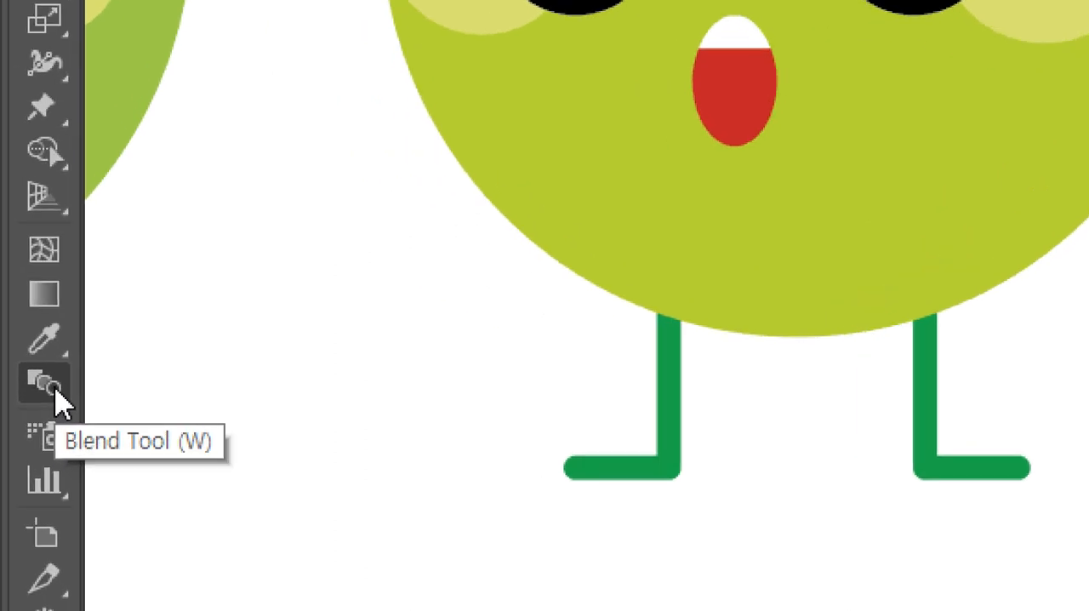
Set the rectangle blend's spacing to Specified Steps with 4 steps, then deselect it.
double_click(55, 392)
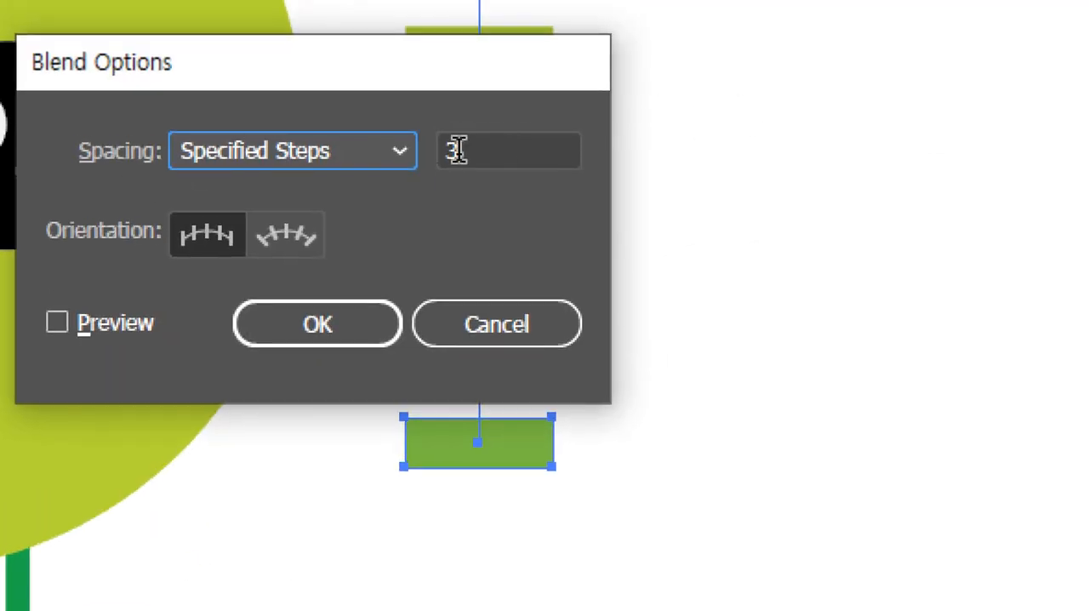
click(360, 151)
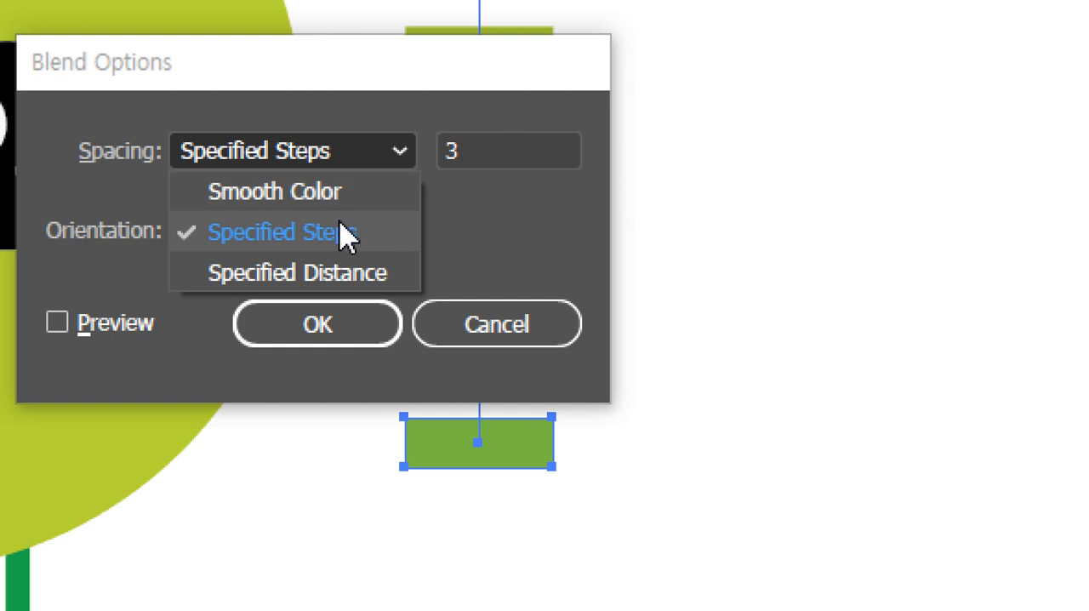
click(395, 160)
click(454, 150)
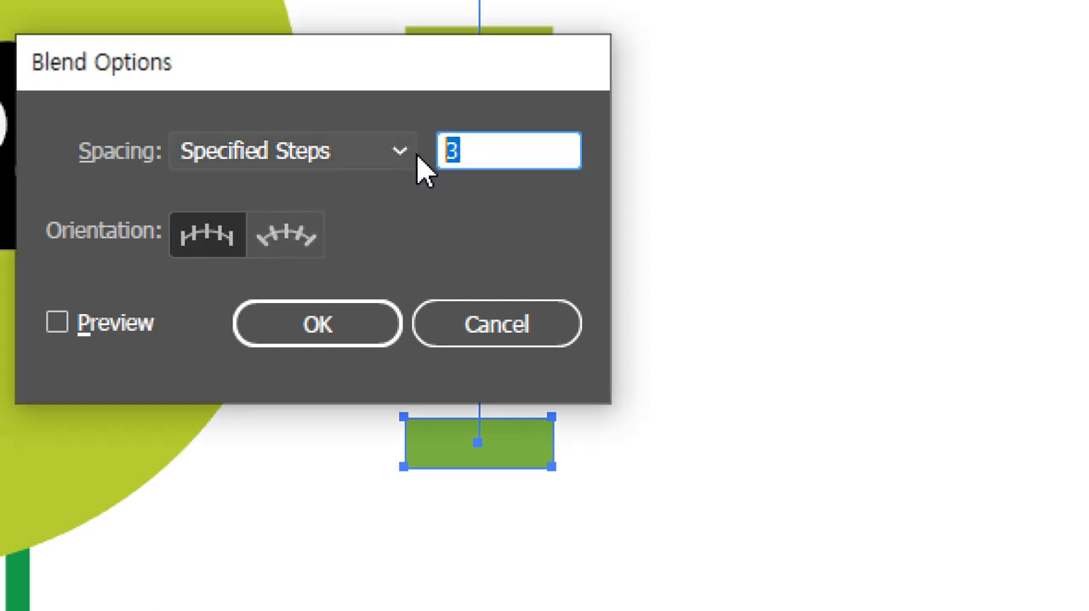
text(4)
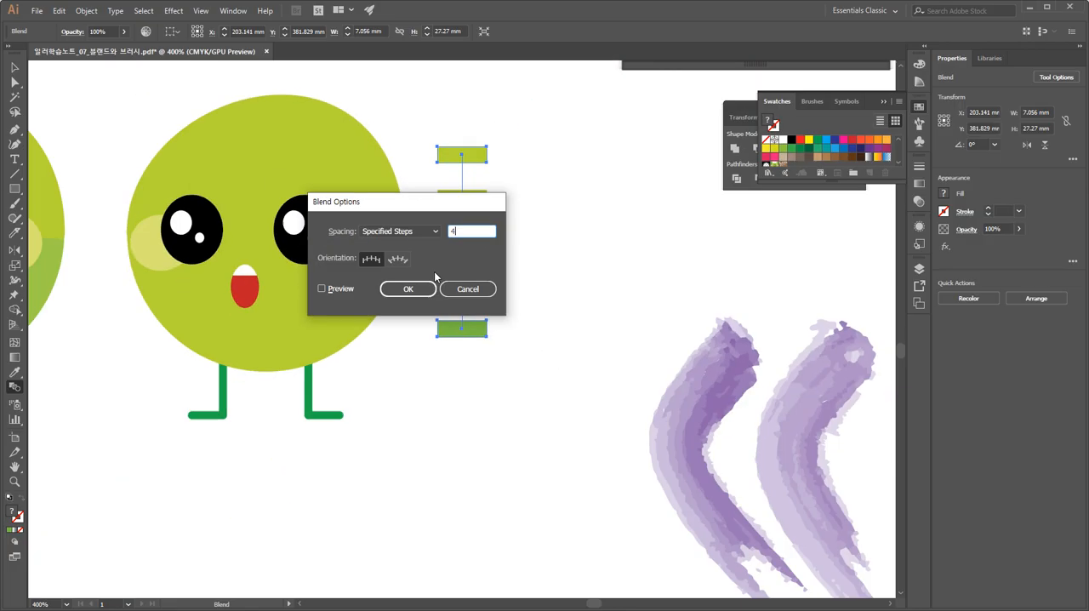
click(337, 324)
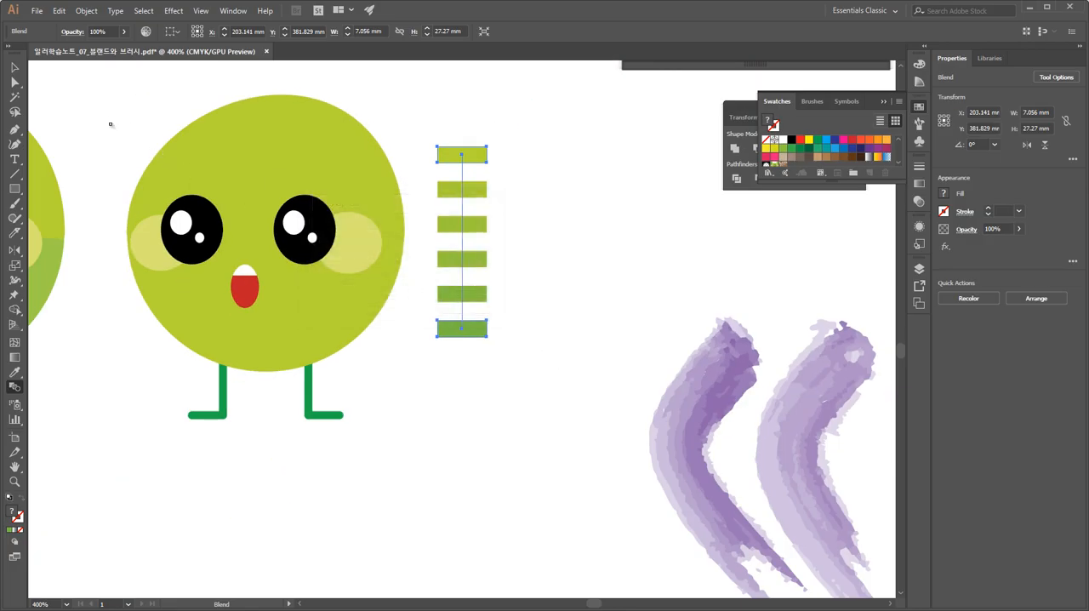
key(v)
click(559, 244)
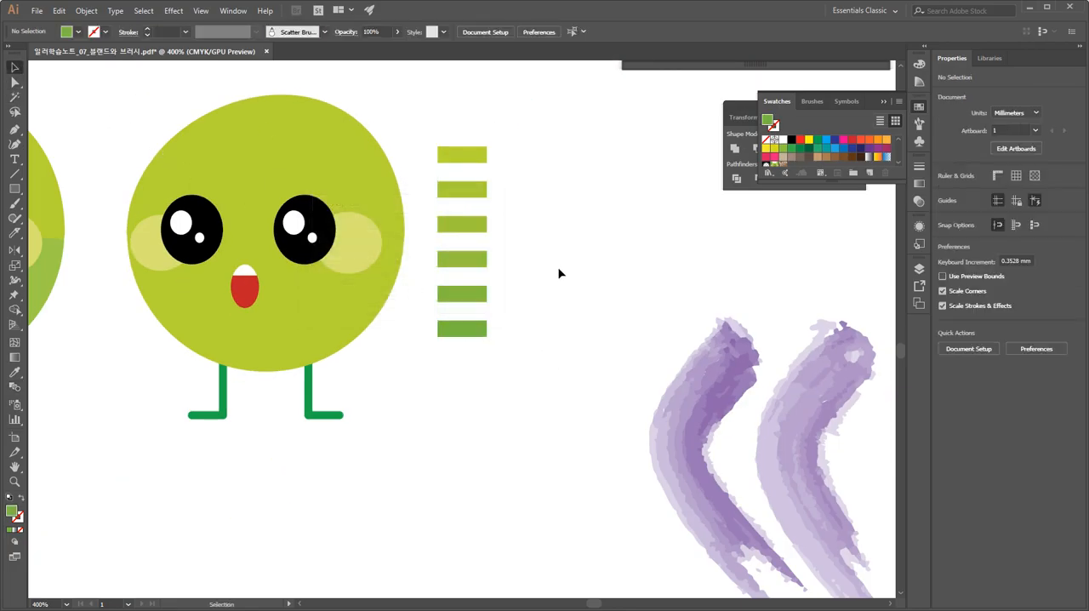
Select only the copied character's round body path and fill it with the White, Black gradient swatch.
drag(558, 272, 669, 258)
drag(289, 372, 394, 382)
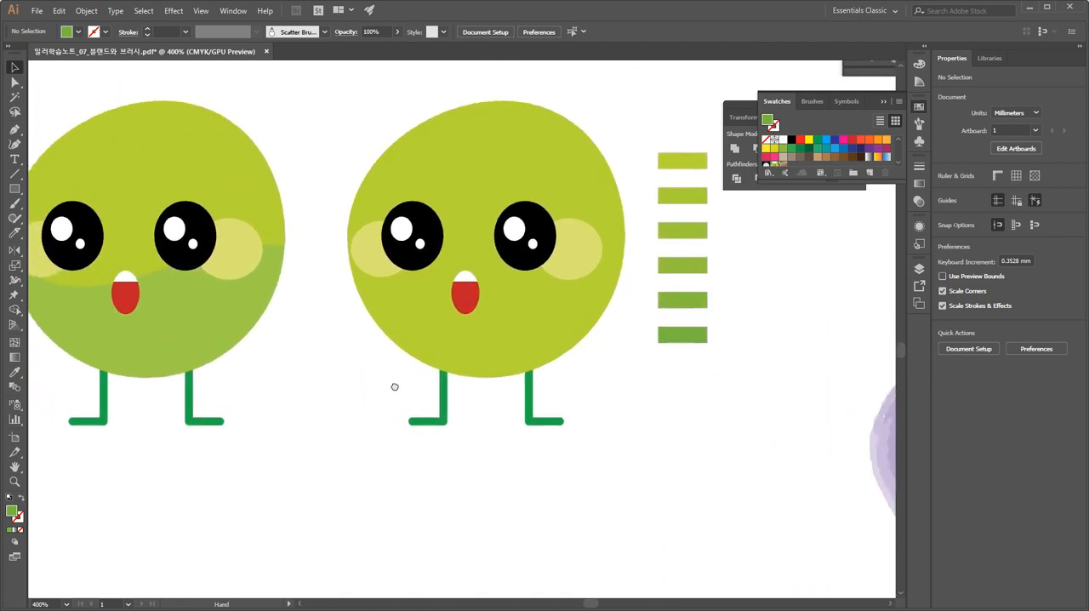
click(15, 82)
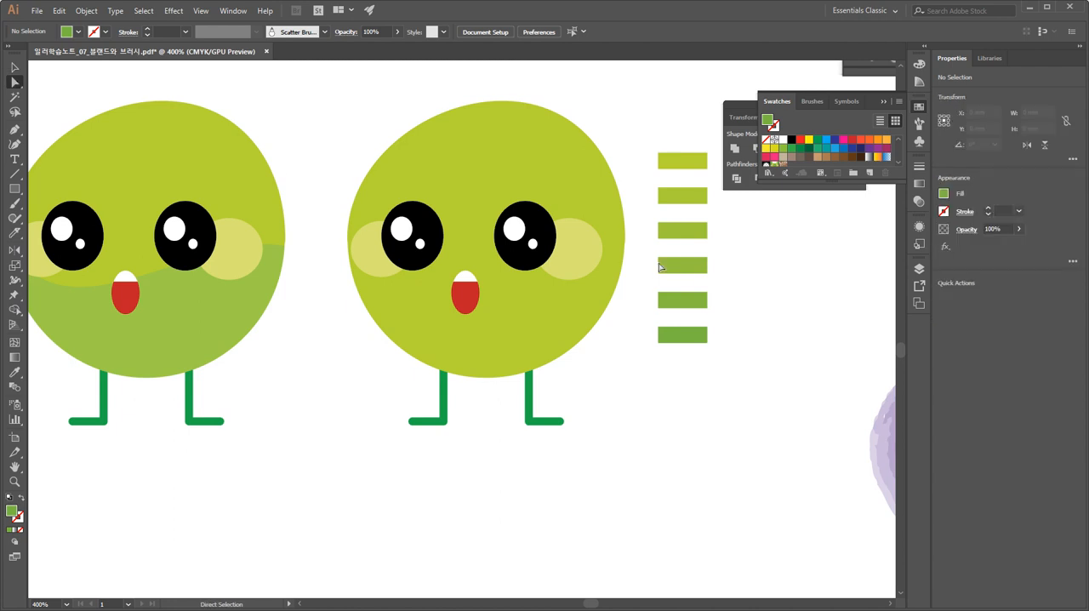
drag(652, 396, 627, 399)
click(512, 332)
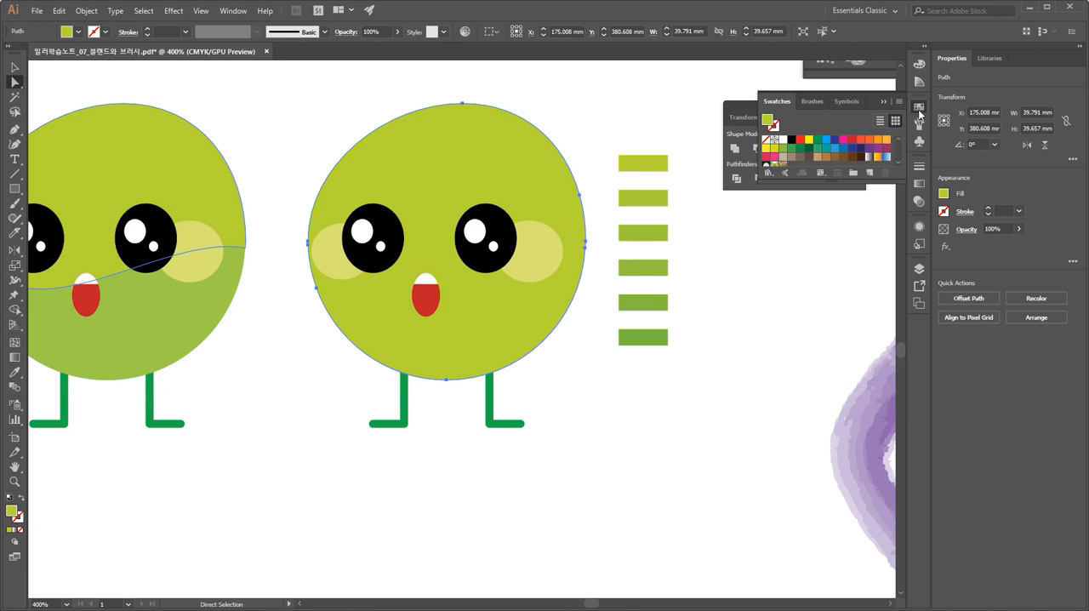
click(920, 109)
click(919, 109)
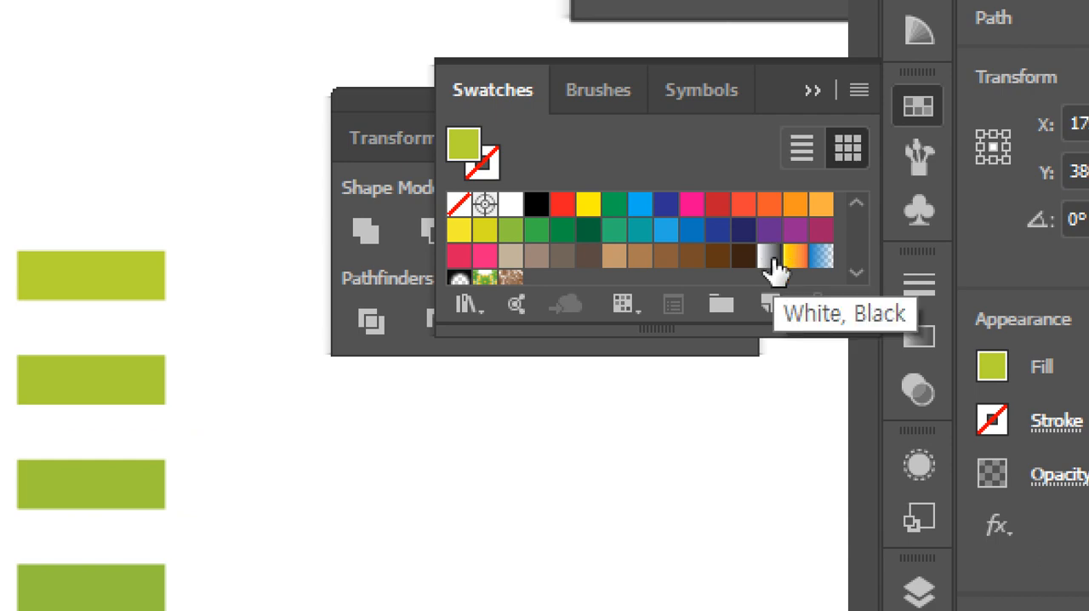
click(771, 258)
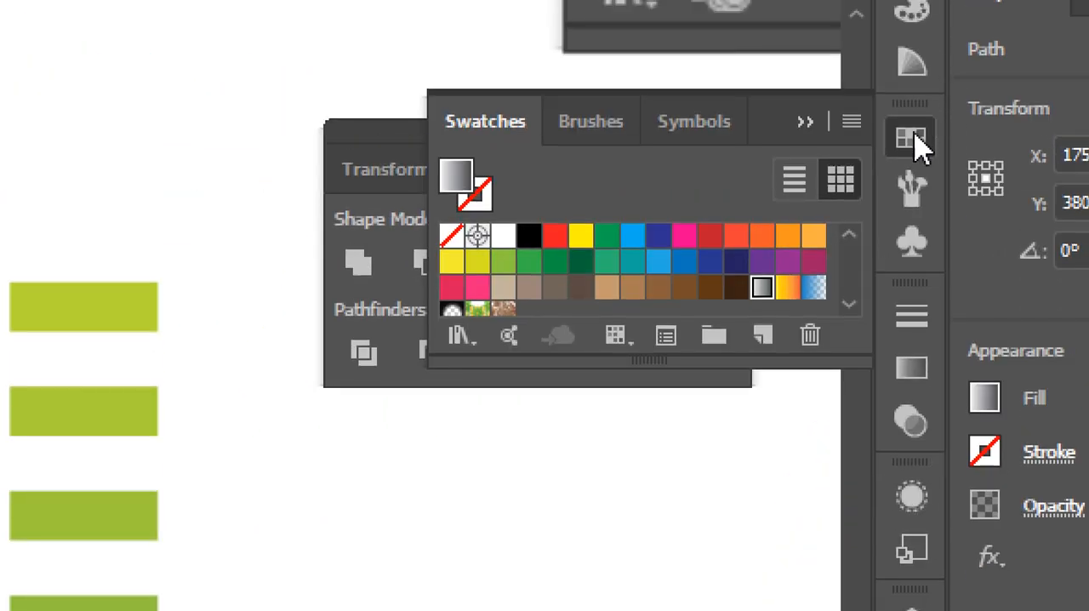
Set the gradient fill of the copied character's body to the Radial type.
click(912, 136)
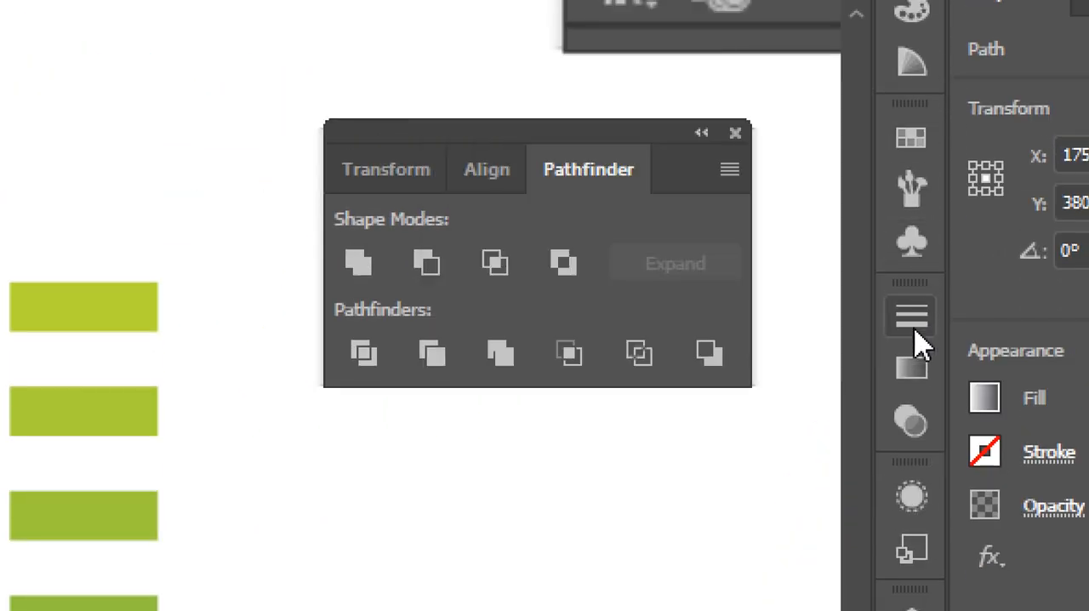
click(915, 371)
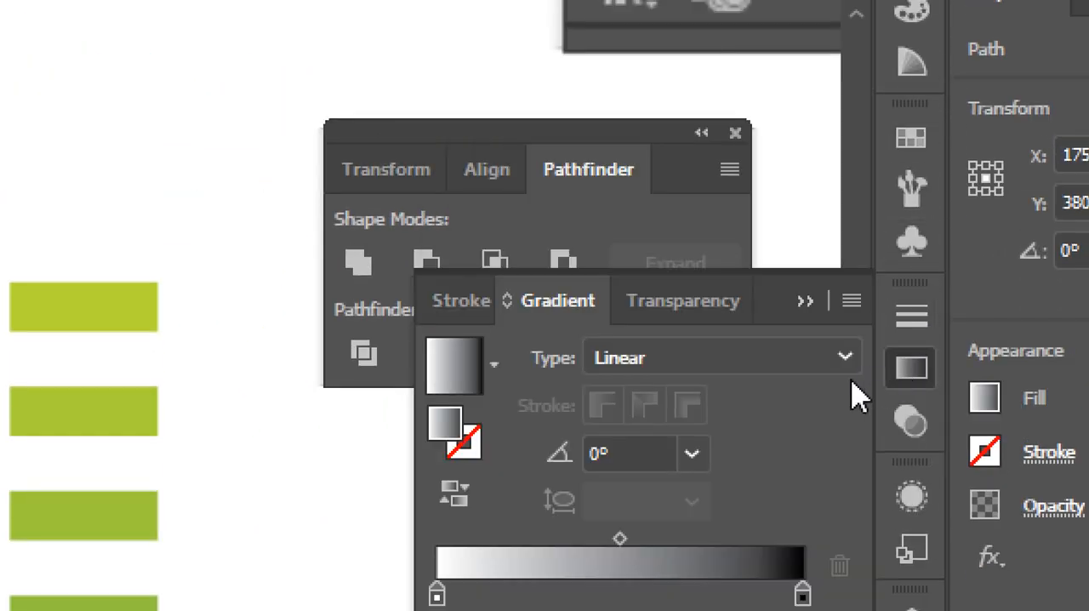
click(743, 364)
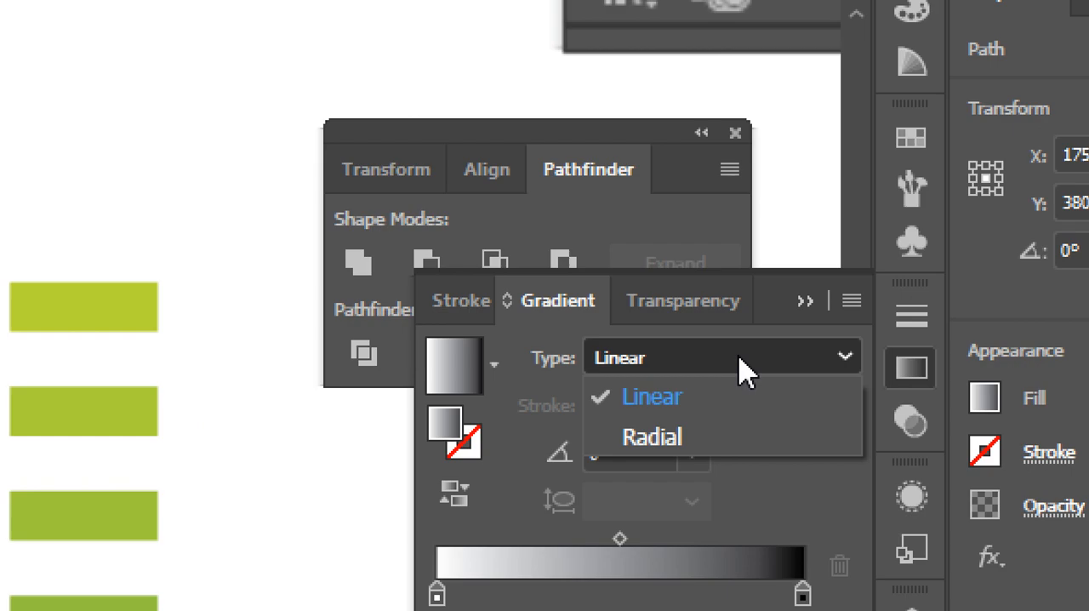
click(671, 438)
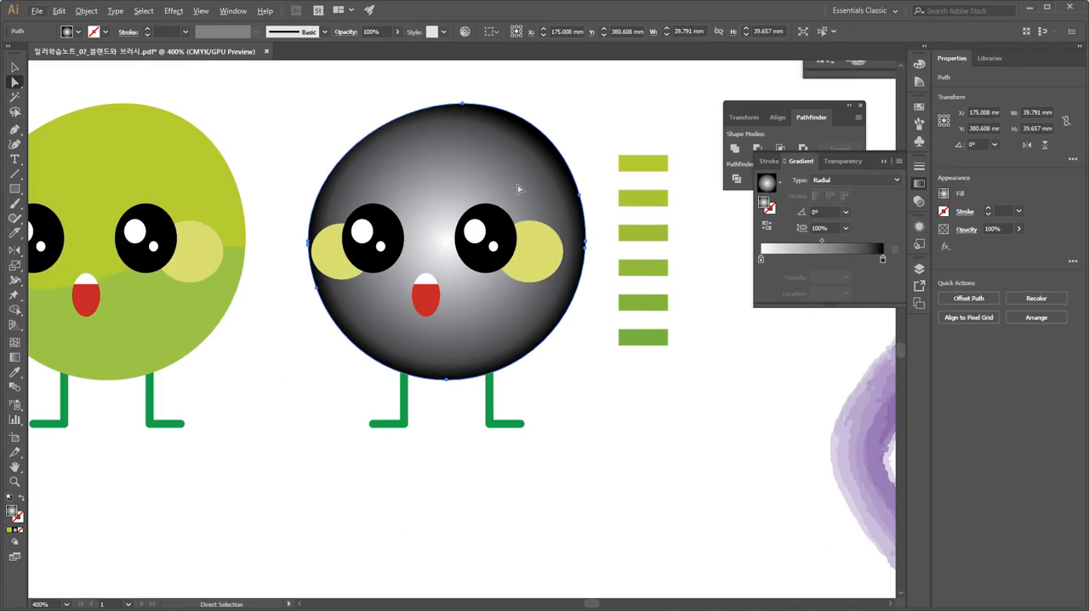
click(843, 182)
click(841, 195)
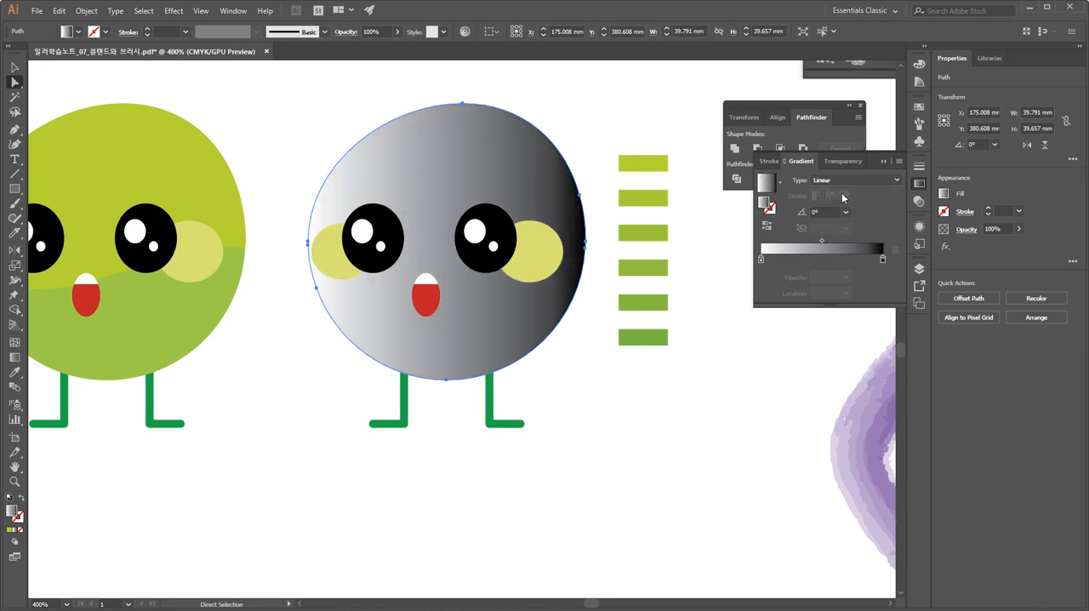
click(845, 179)
click(834, 207)
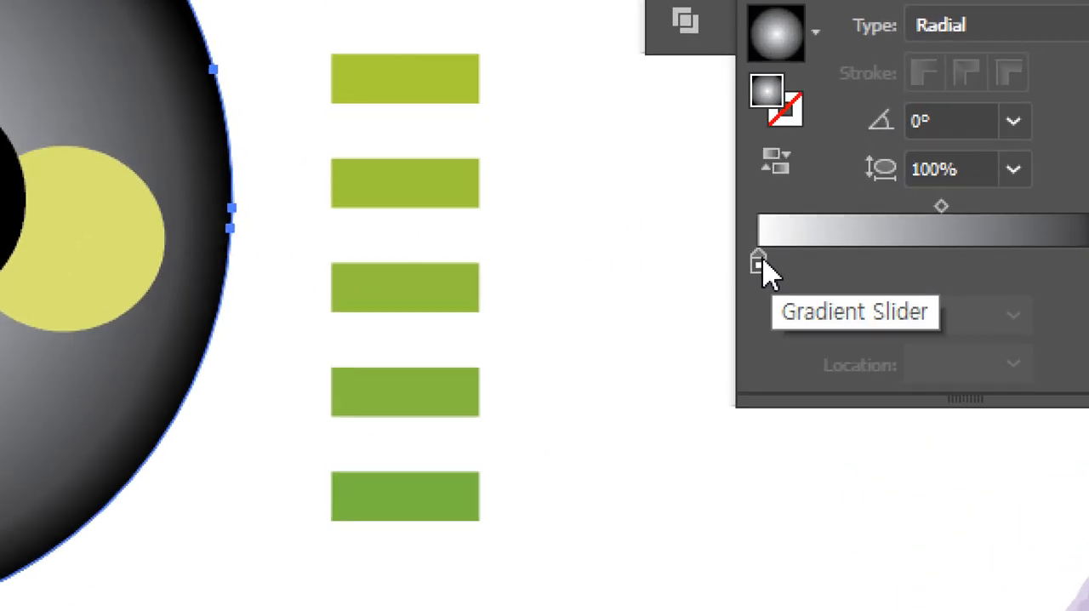
Set the opacity of the gradient's white stop to 0% and deselect the body.
click(762, 260)
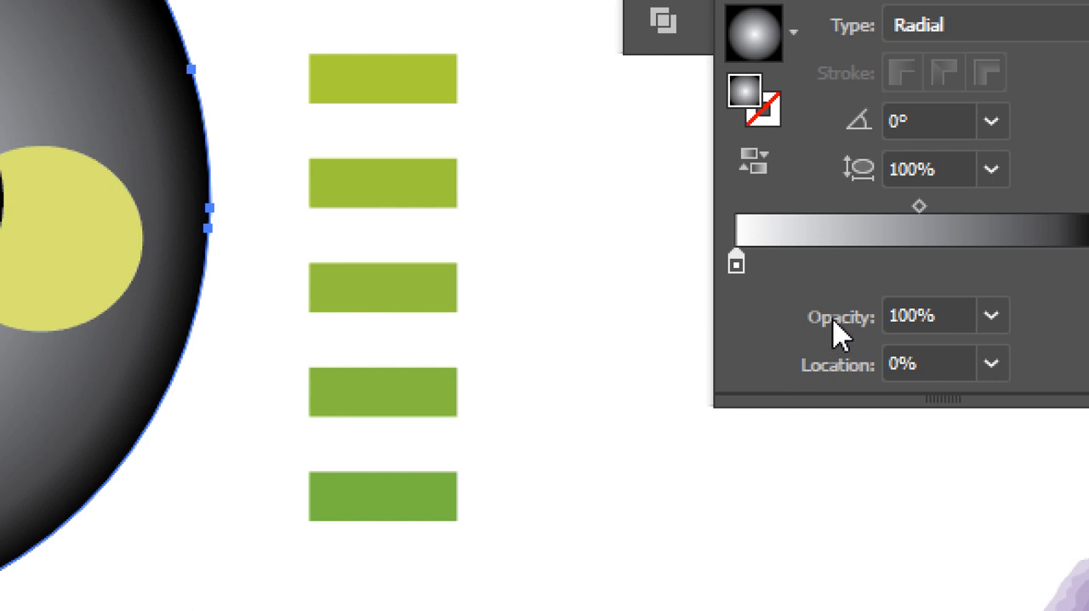
double_click(890, 316)
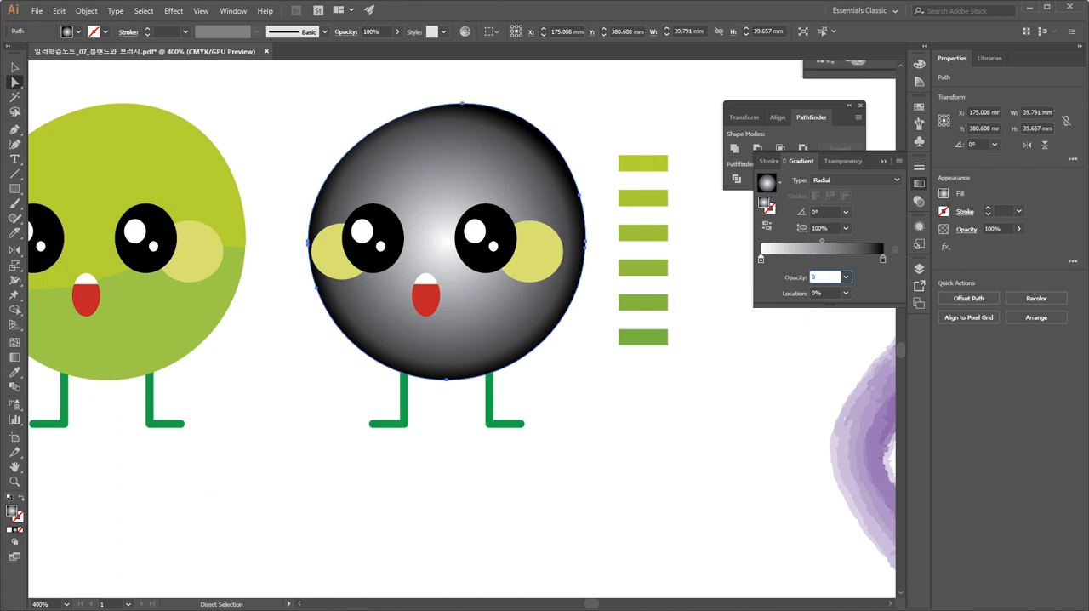
key(Return)
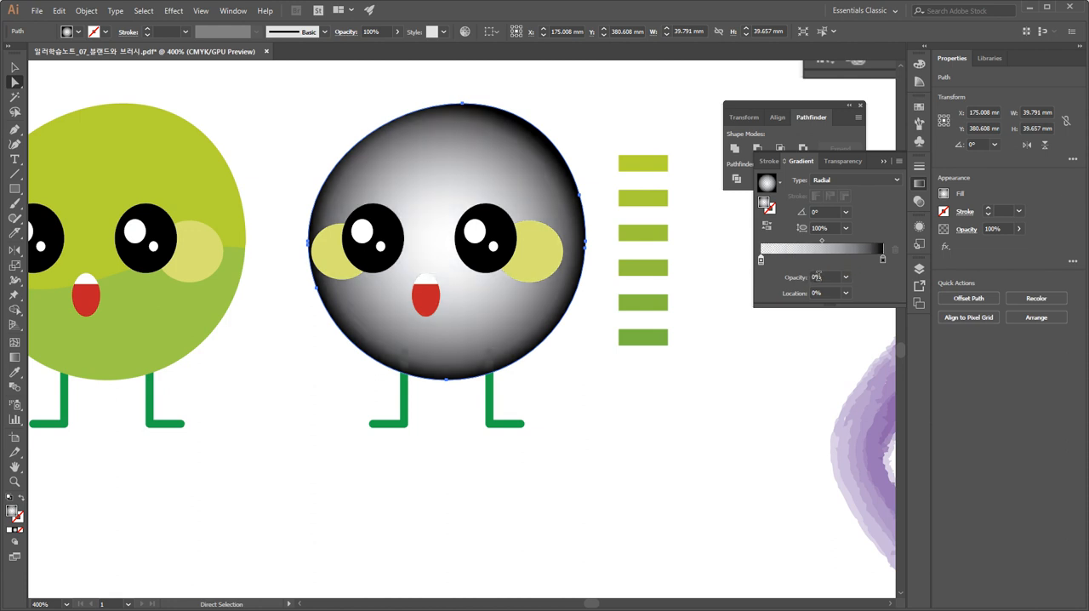
ctrl+click(720, 406)
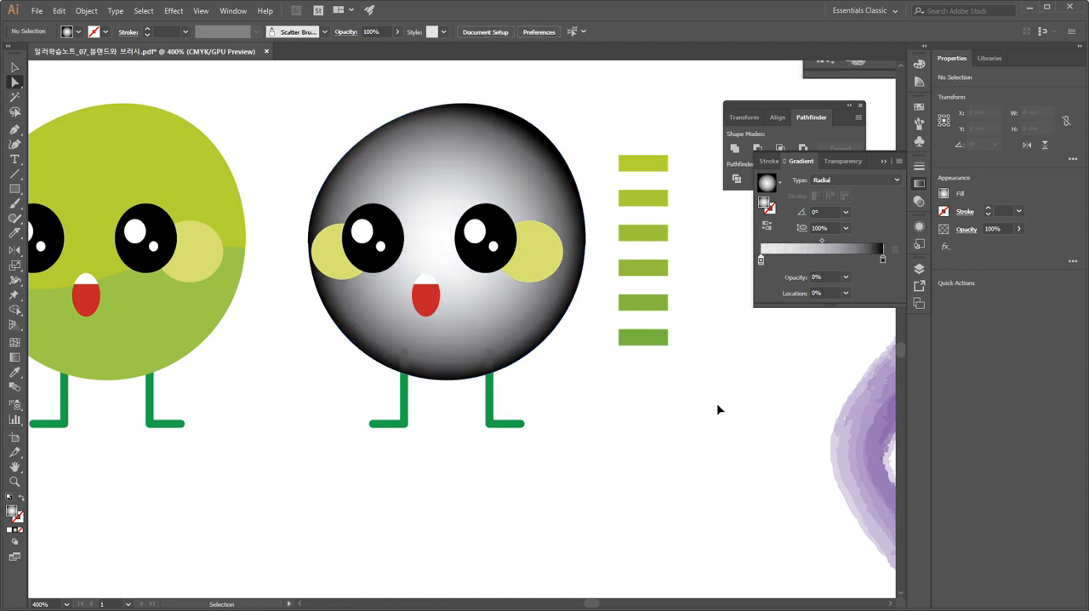
Show the document grid, then reselect the body and set its white gradient stop's opacity to 100%.
key(ctrl+apostrophe)
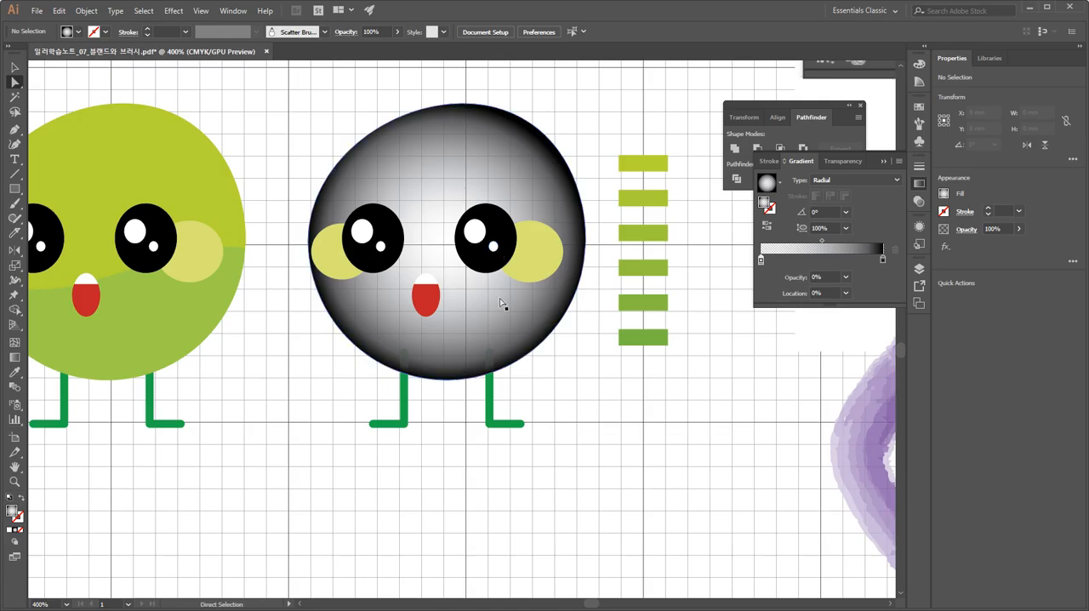
click(509, 406)
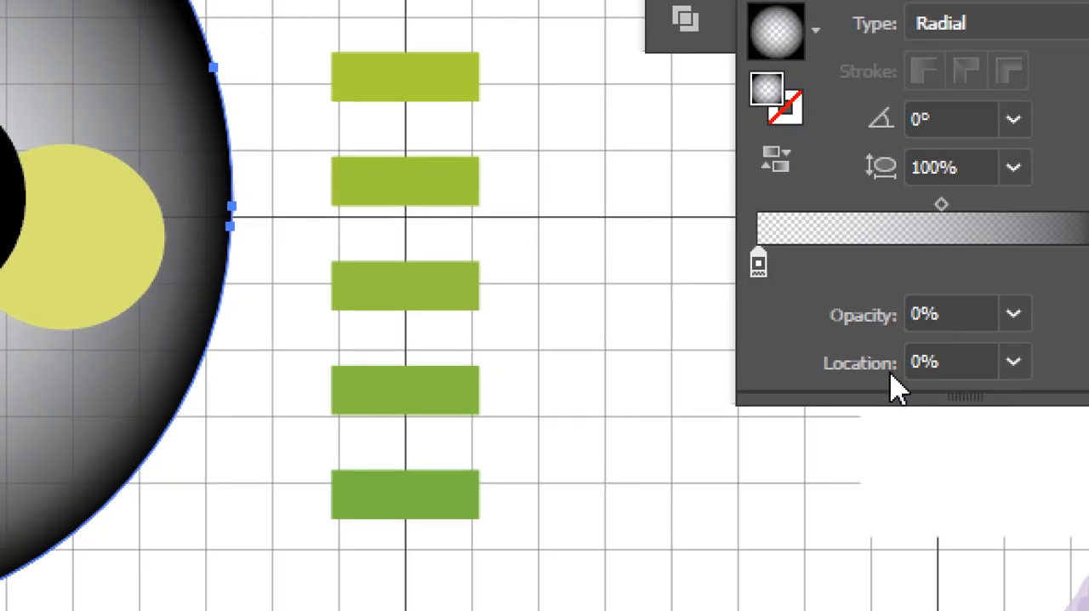
click(946, 310)
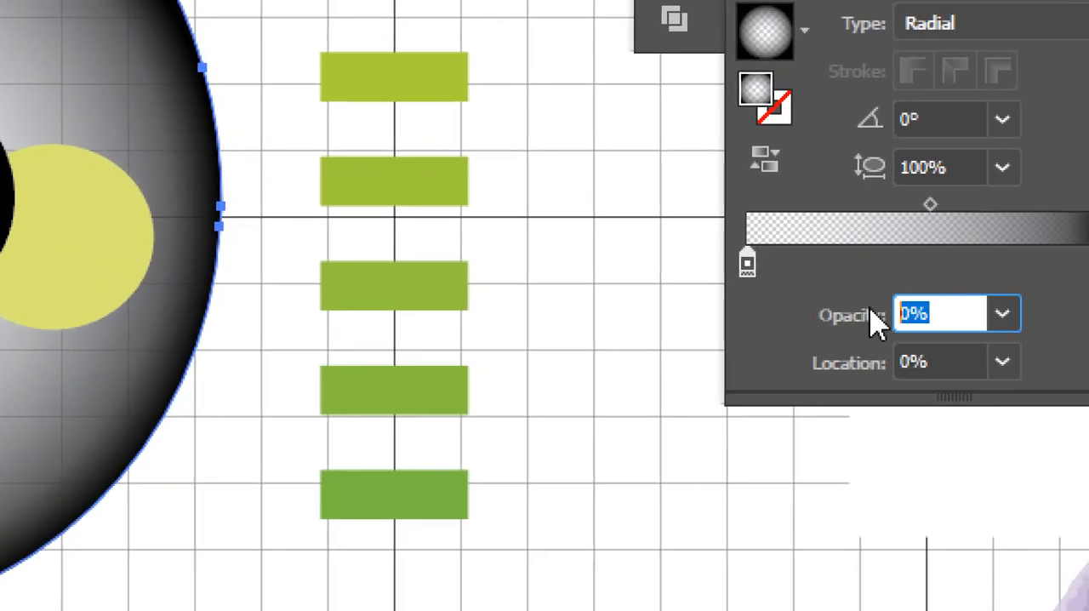
text(100)
key(Return)
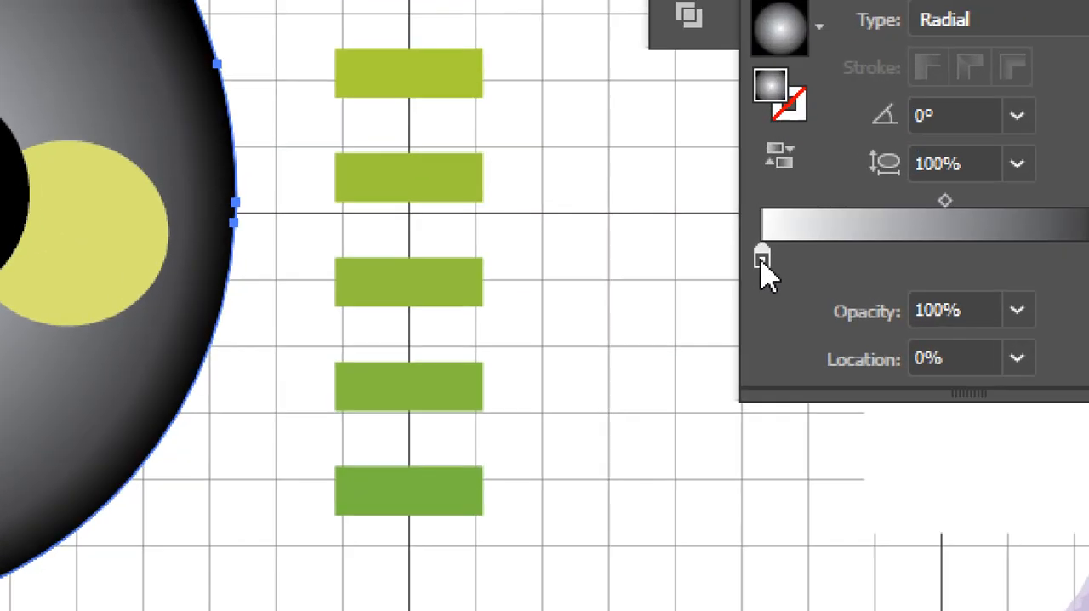
Open the white gradient stop's color options and show its CMYK sliders, then close them.
double_click(762, 257)
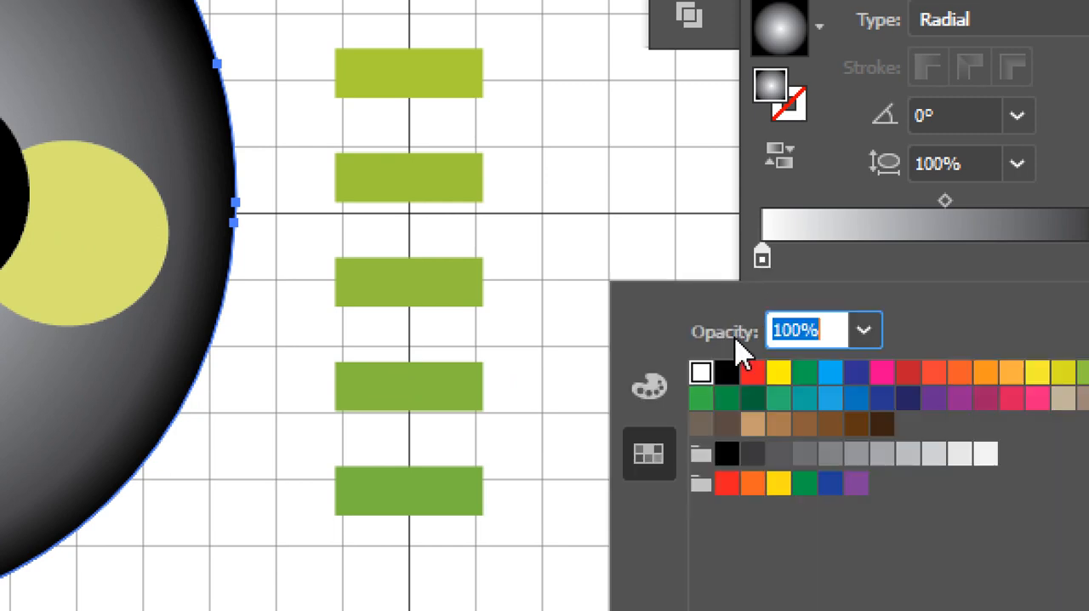
click(660, 391)
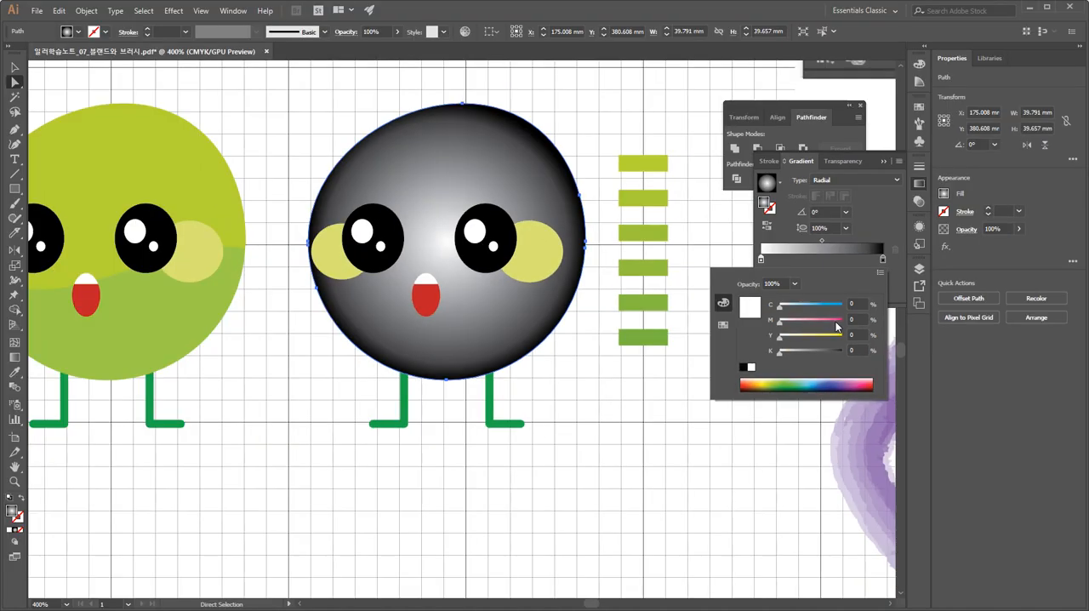
click(763, 266)
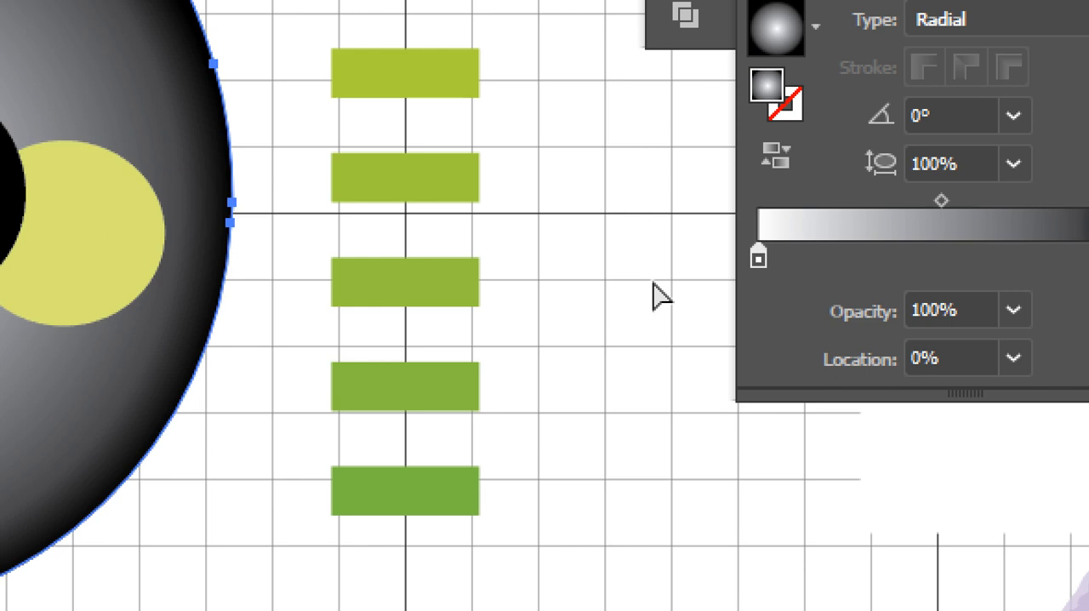
Try sampling the lightest green chip with the Eyedropper while the whole body is selected, then undo it.
key(i)
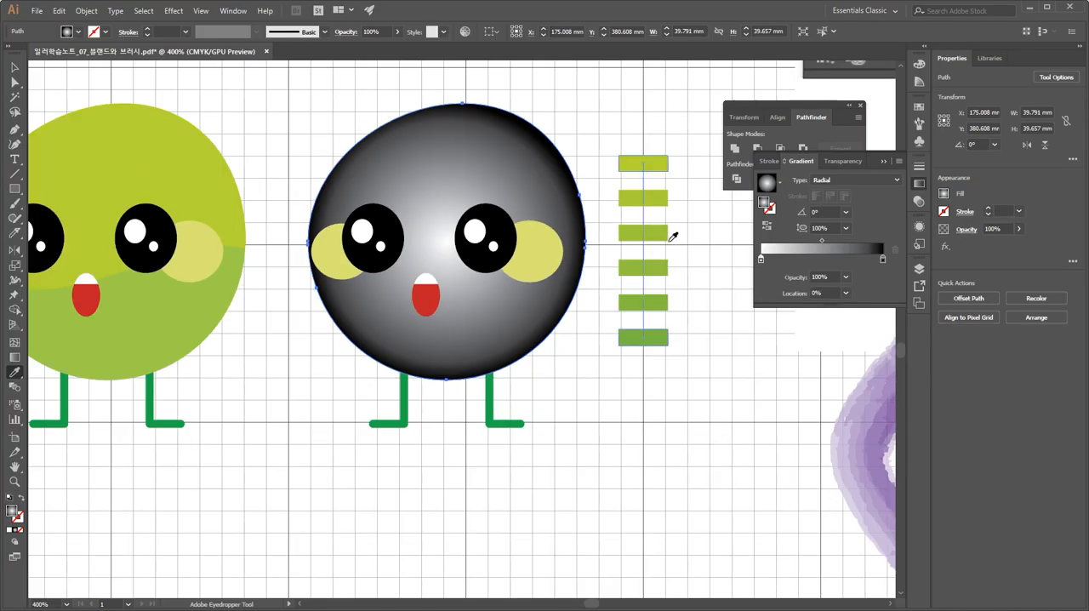
click(660, 161)
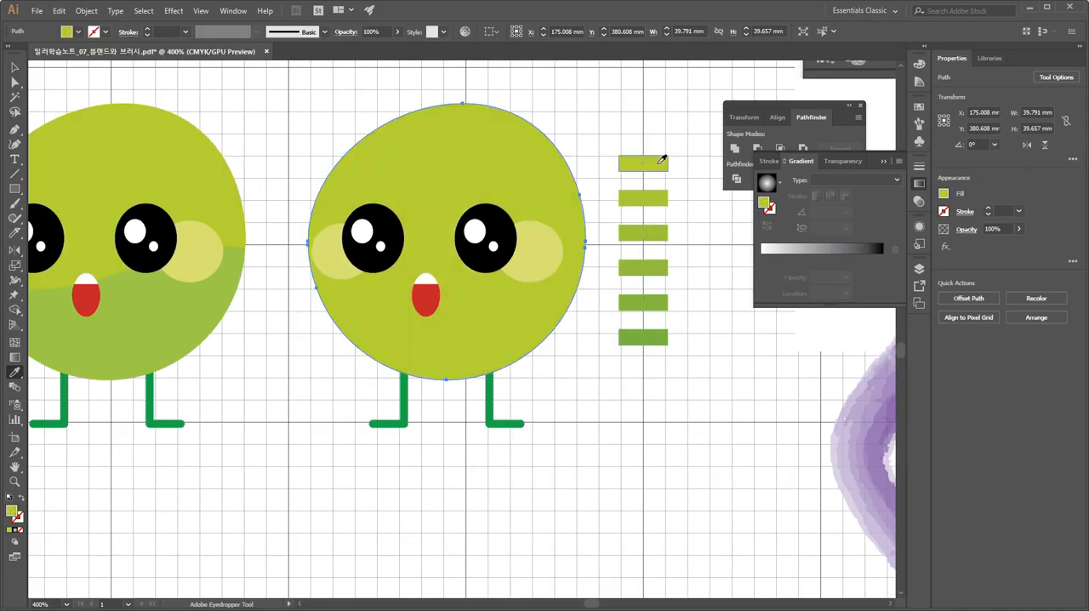
key(ctrl+z)
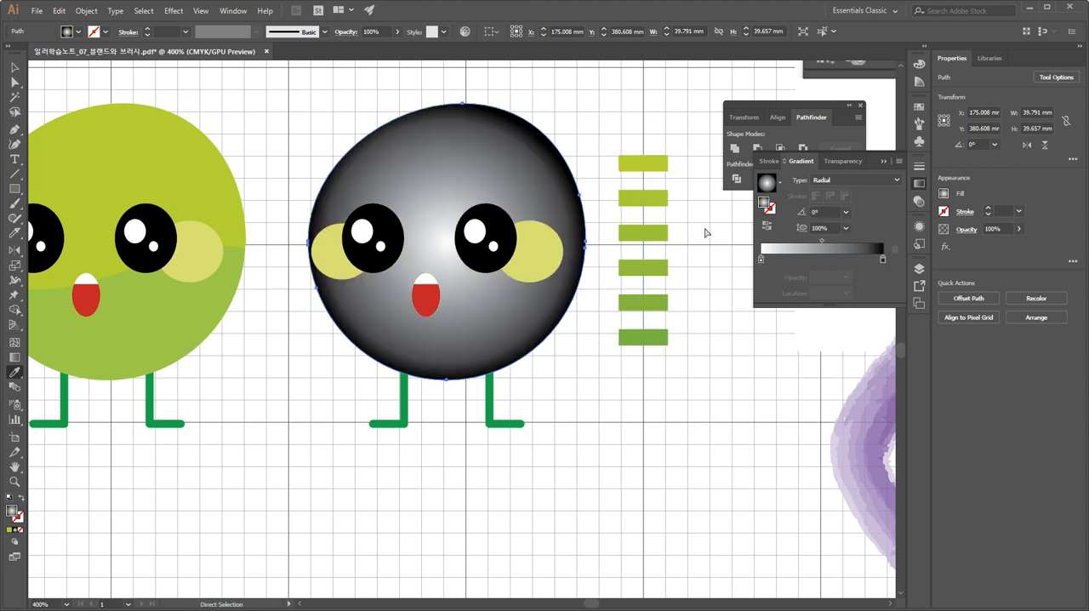
click(661, 162)
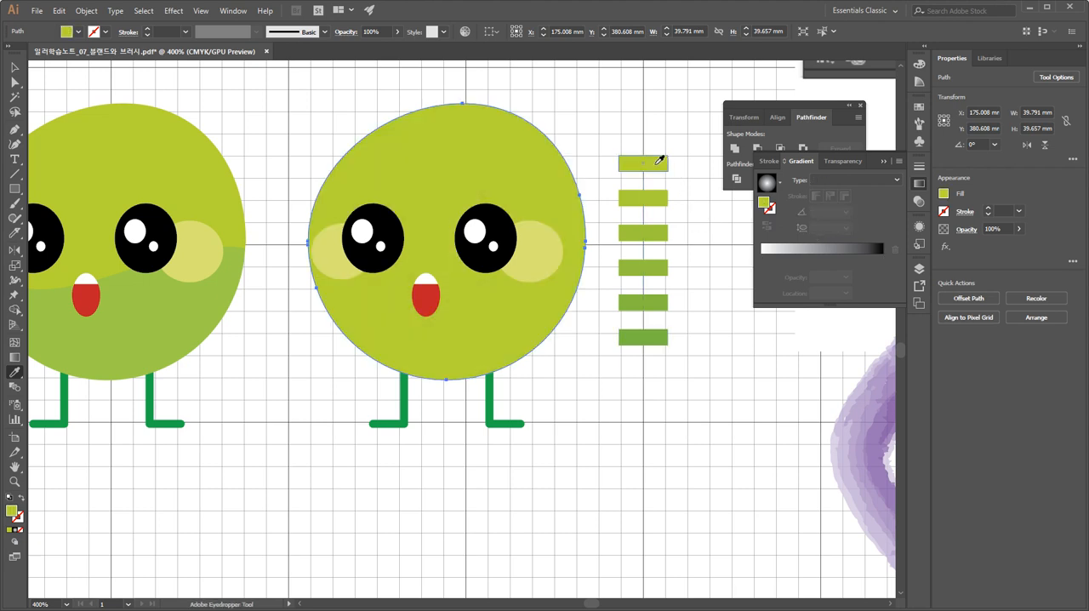
click(762, 260)
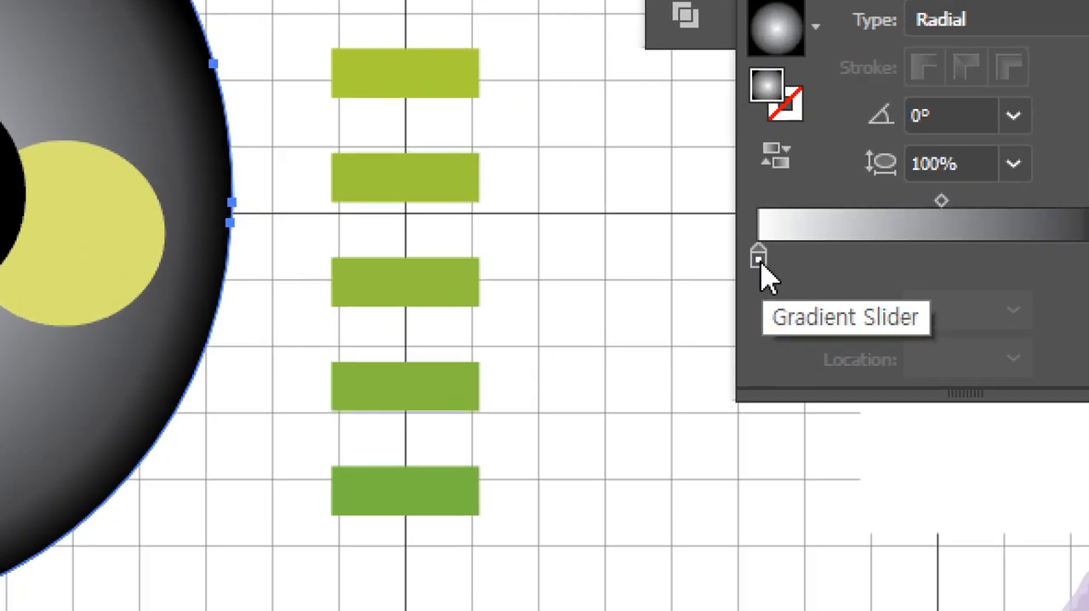
Use the Eyedropper to give the gradient's center stop the lightest green chip's color and its outer stop the darkest green chip's color.
click(761, 260)
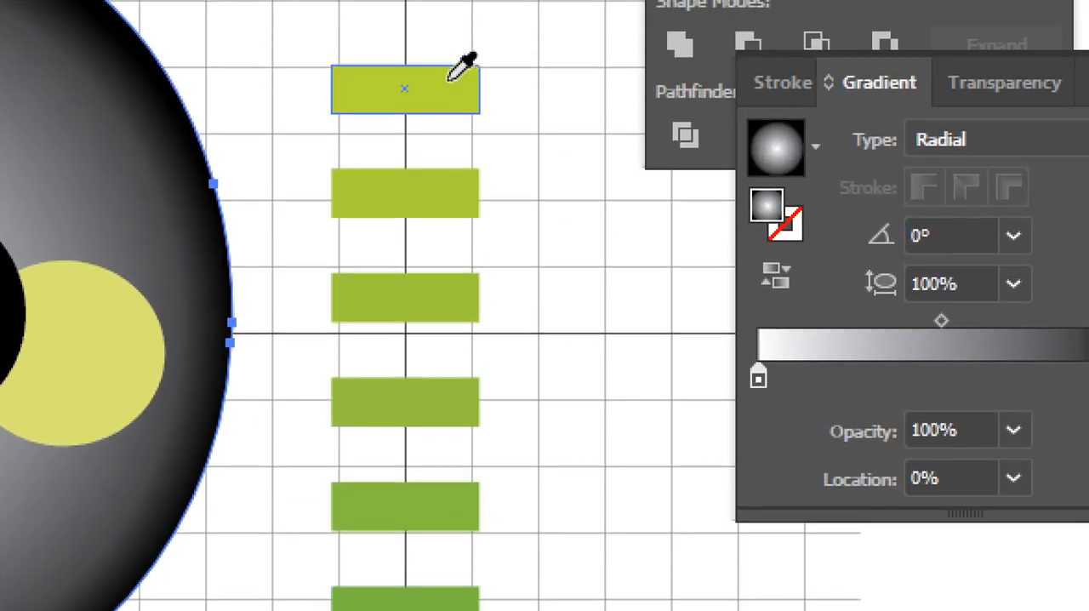
shift+click(449, 0)
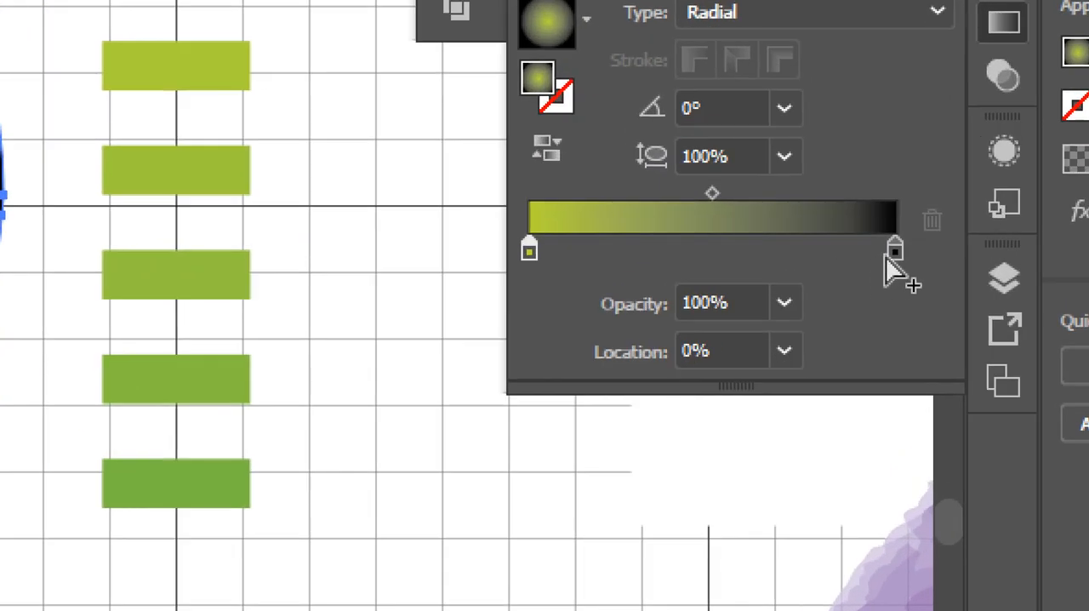
click(882, 259)
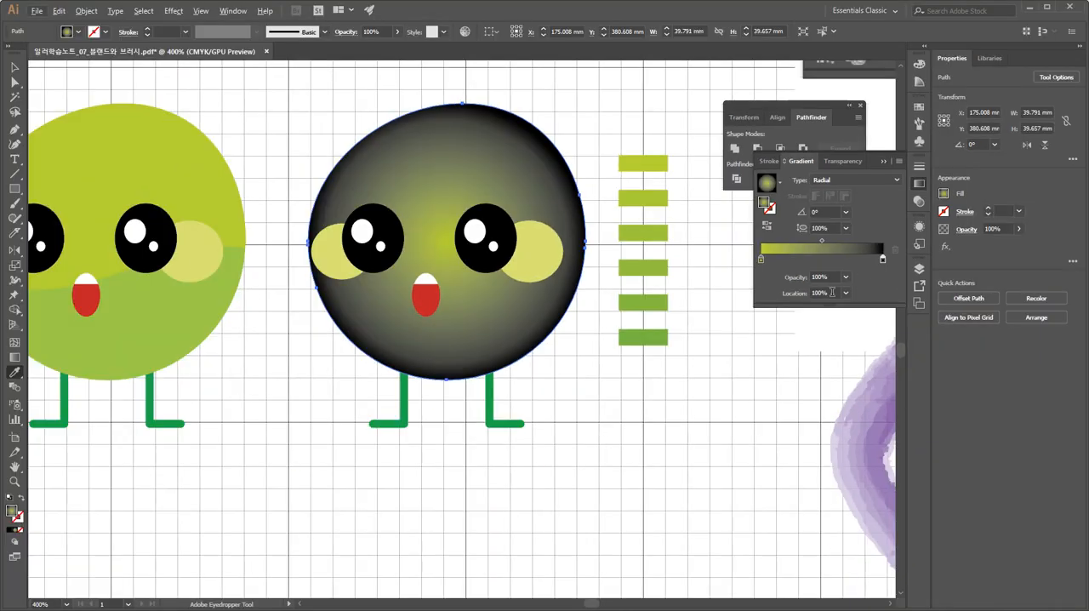
shift+click(227, 487)
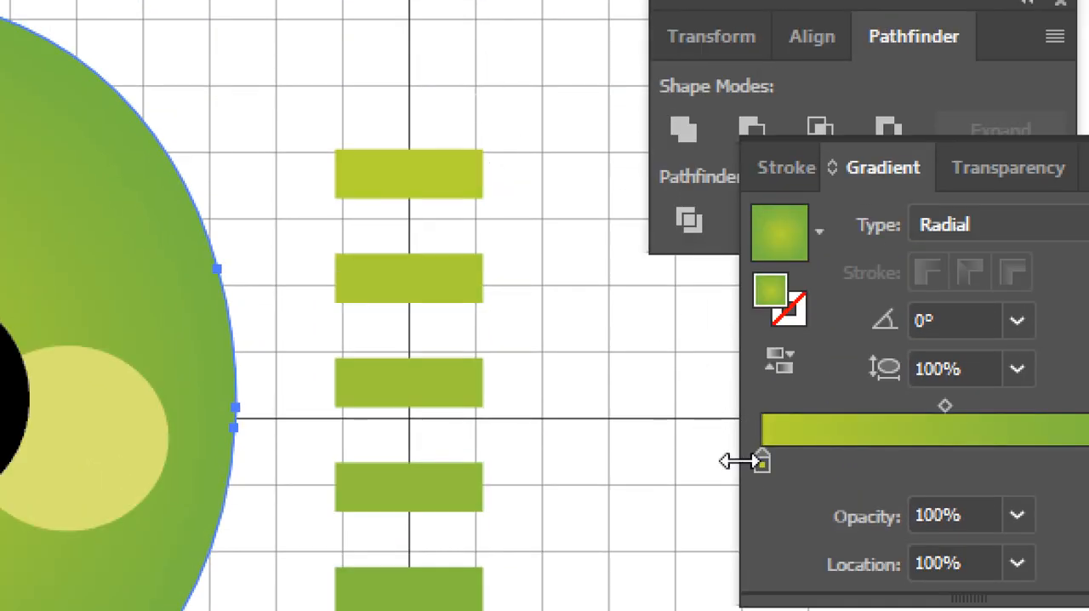
Make the gradient's center stop yellower by setting its cyan value to 12%.
double_click(762, 464)
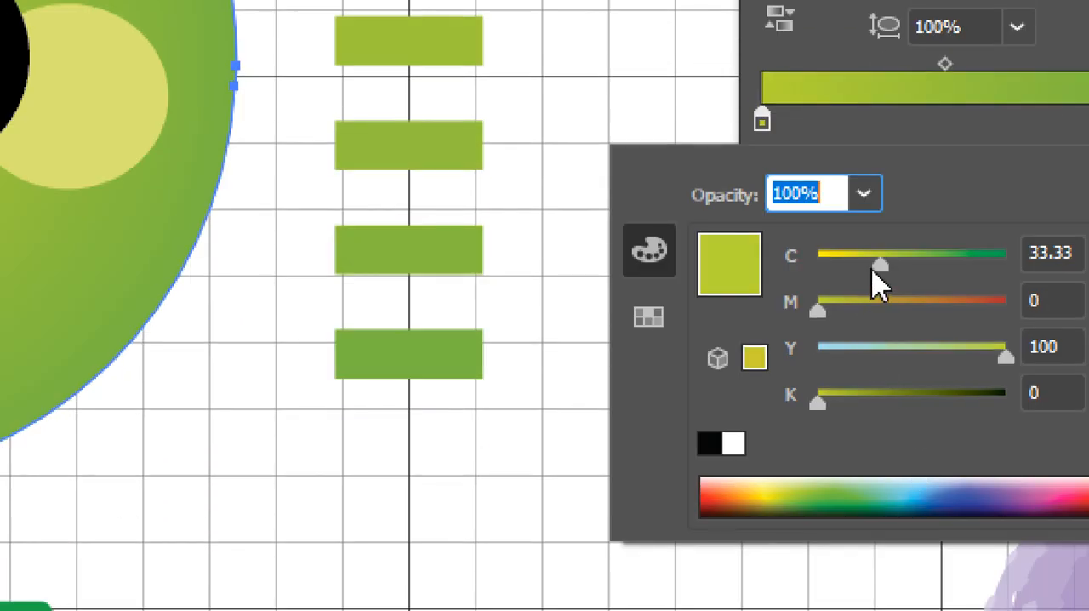
drag(881, 285, 834, 269)
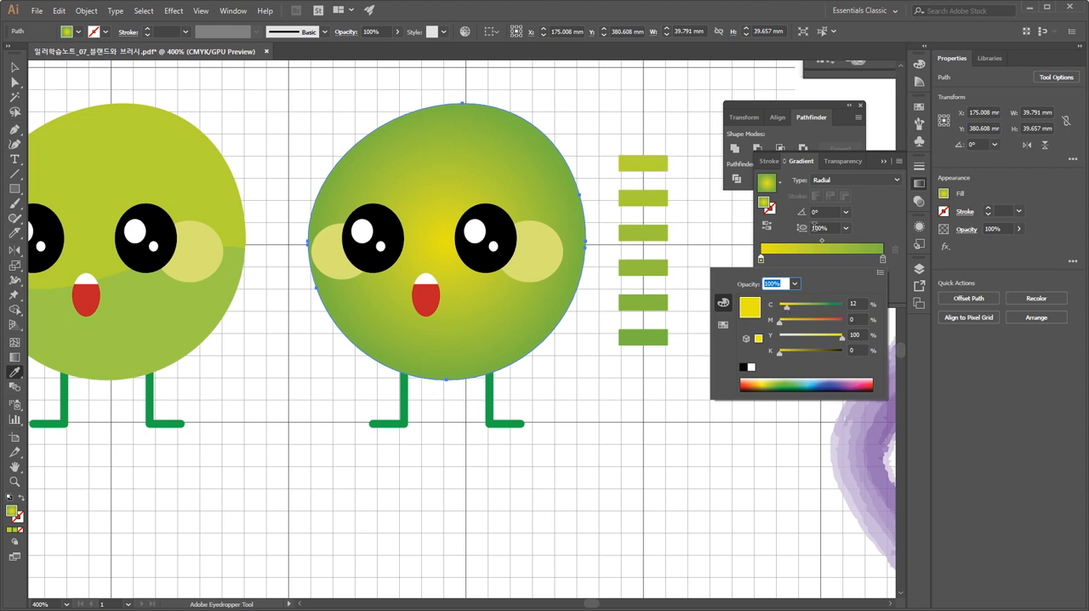
click(869, 198)
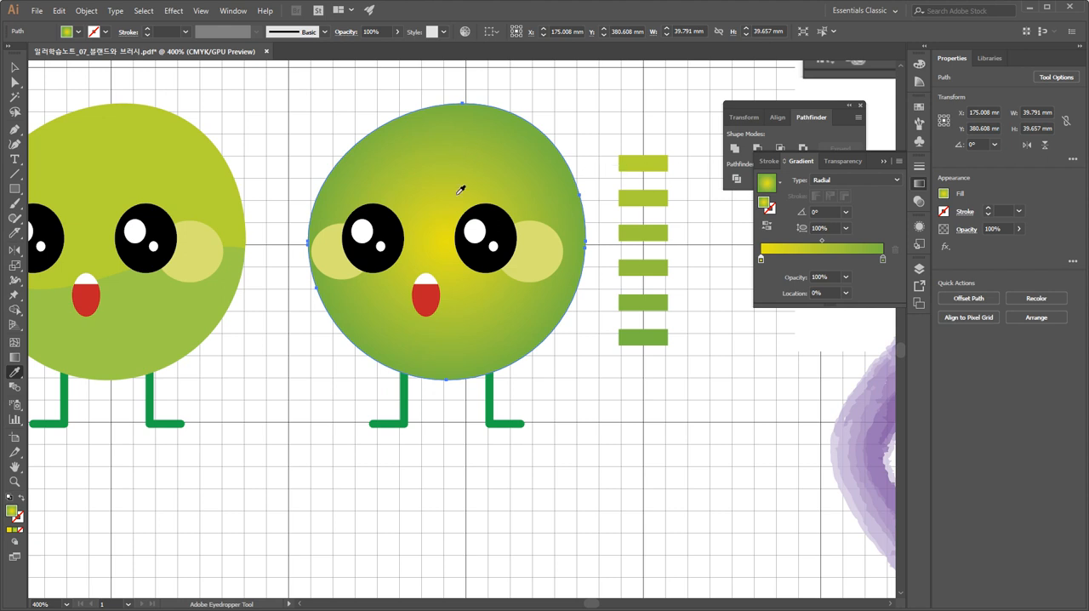
With the Gradient tool, move the body's radial gradient center above the eyes and redirect it from the lower-right cheek toward the upper-left edge.
key(space)
drag(302, 299, 440, 293)
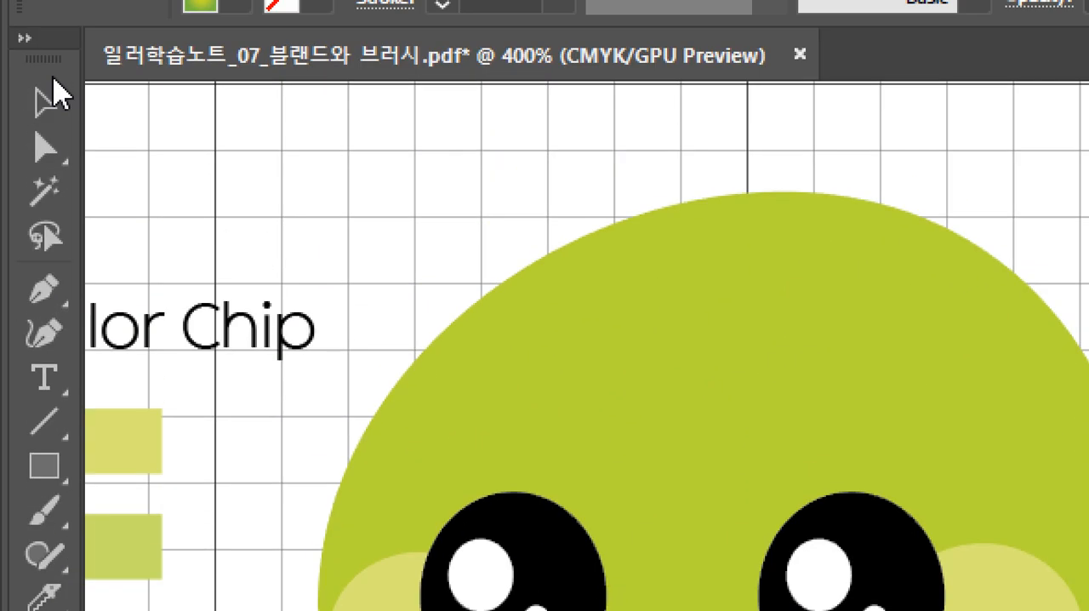
click(24, 37)
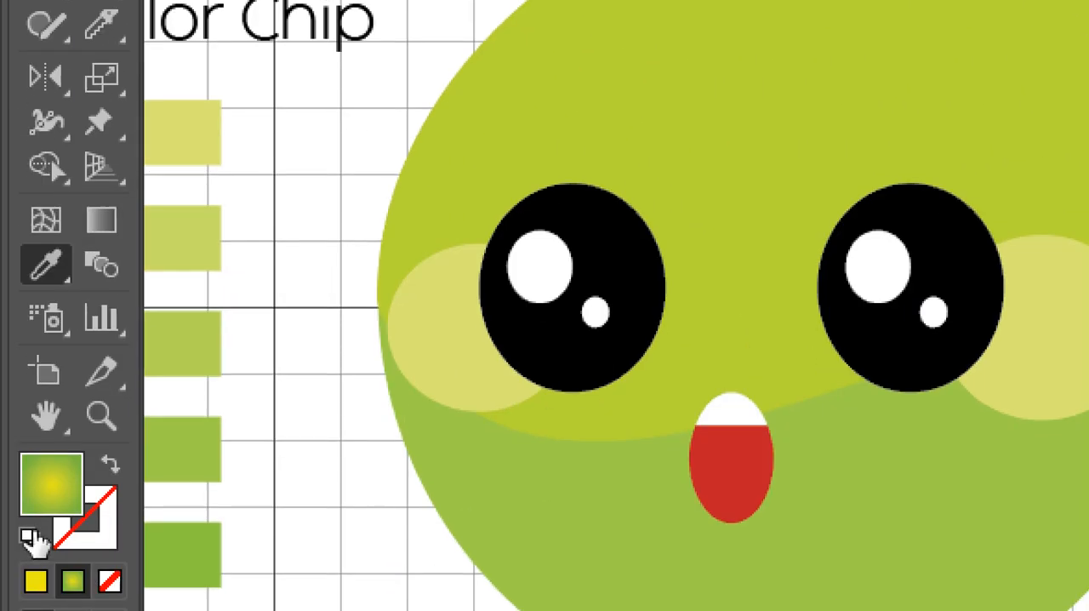
click(106, 224)
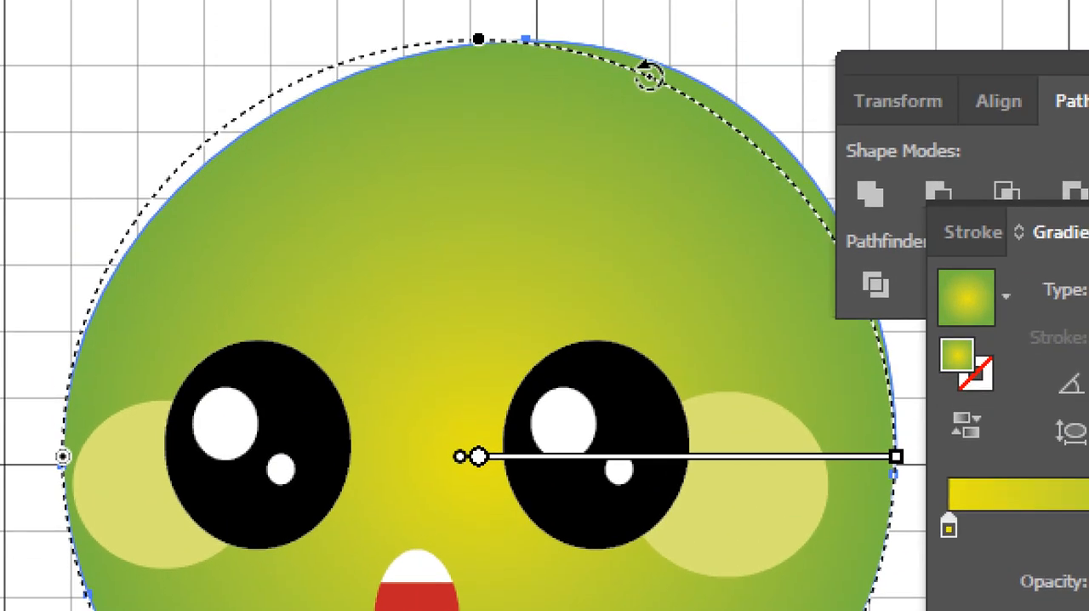
mouse_move(478, 460)
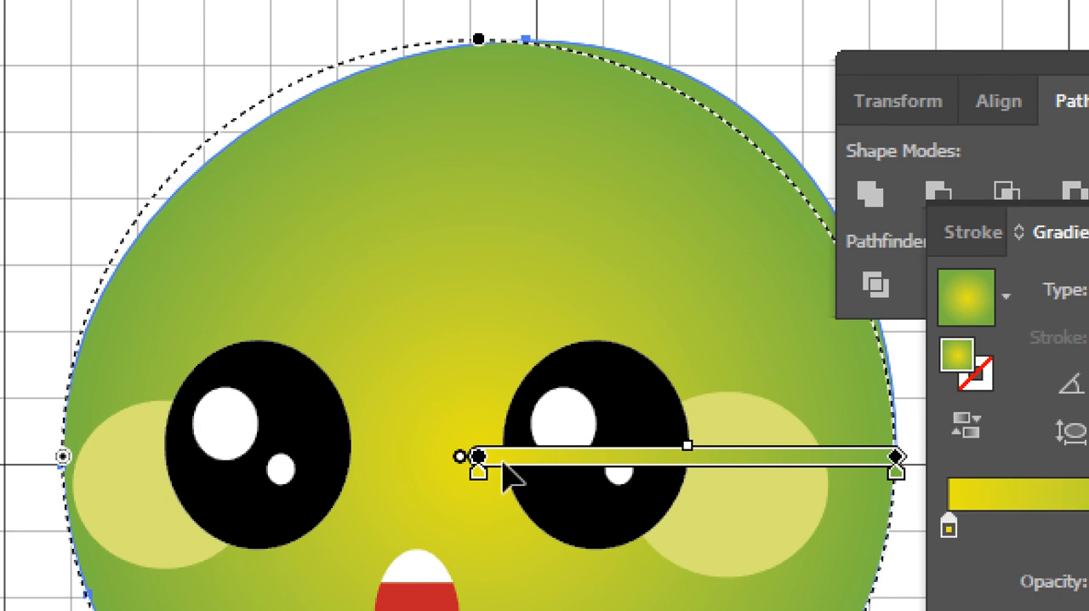
drag(511, 458, 471, 311)
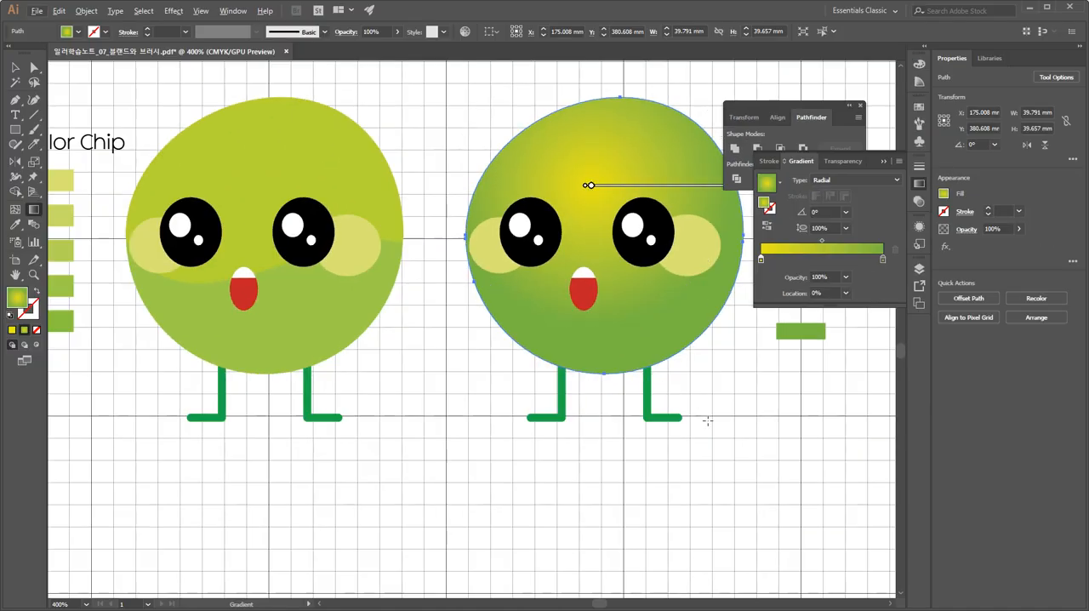
drag(675, 300, 509, 74)
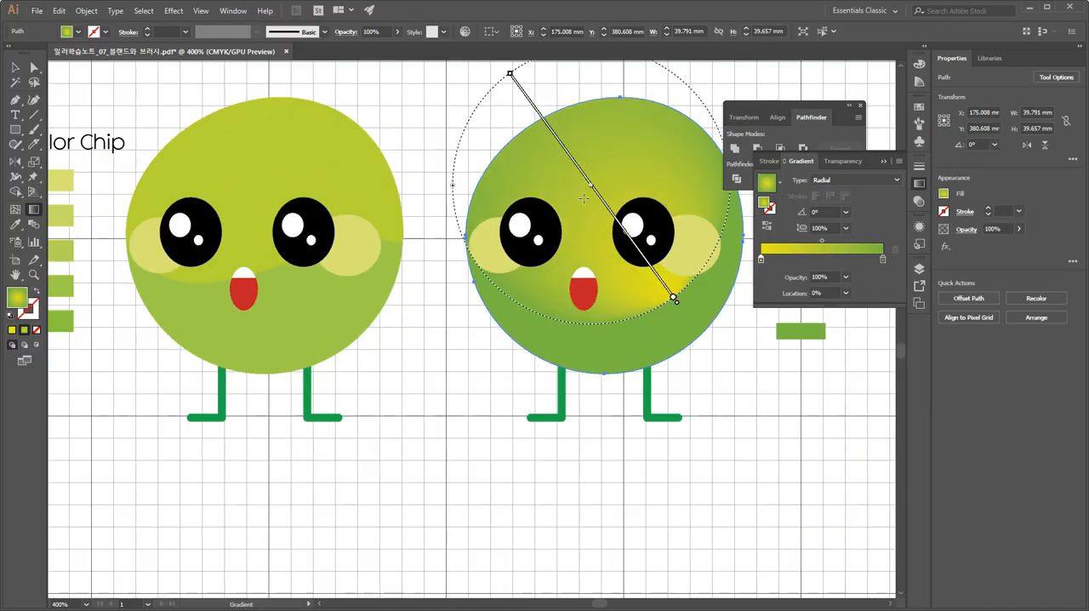
Redraw the body's radial gradient nearly straight down from above the eyes toward the chin, repositioning its center along the middle of the face.
mouse_move(580, 188)
mouse_down()
mouse_move(645, 340)
mouse_move(627, 348)
mouse_up()
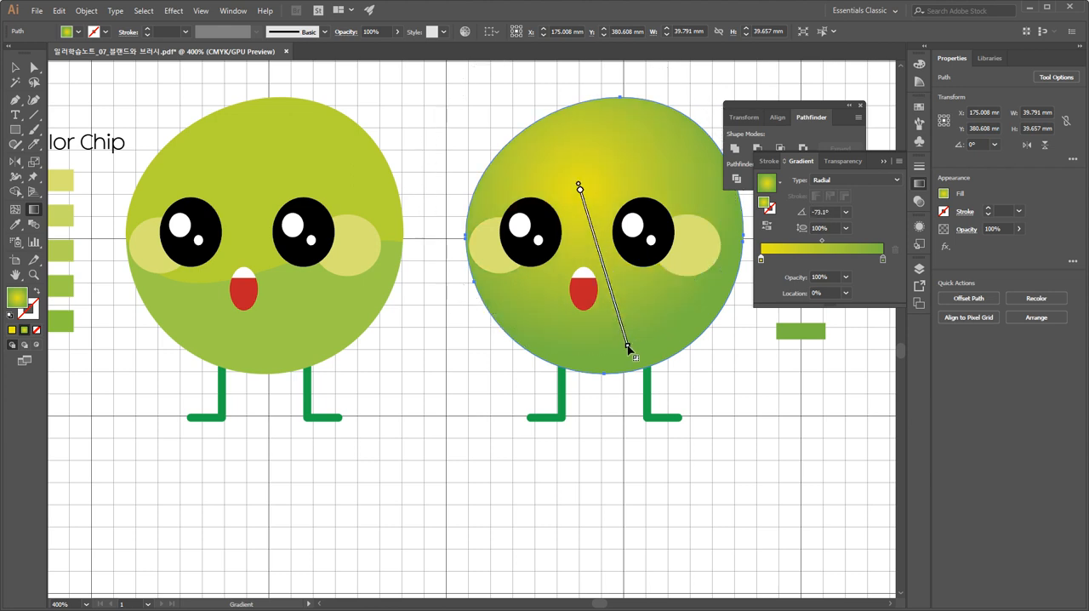
drag(607, 166, 616, 339)
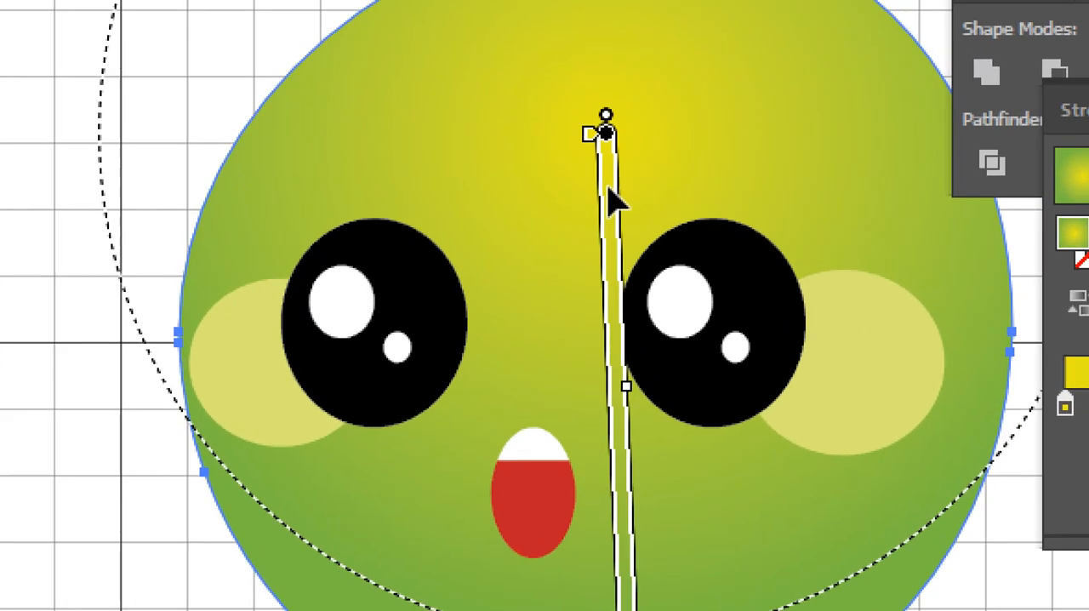
drag(608, 188, 606, 285)
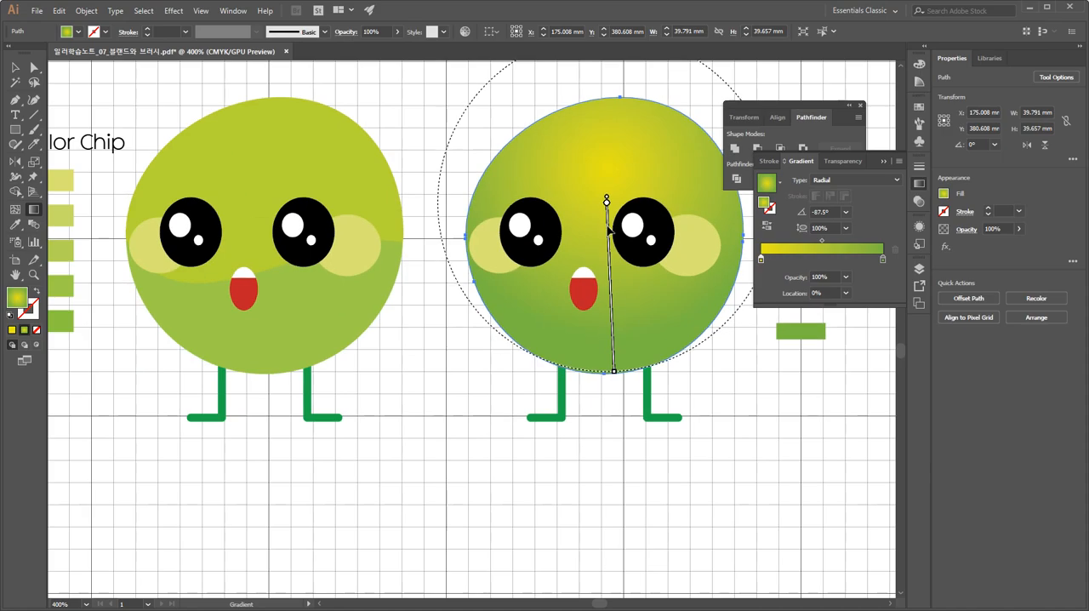
mouse_move(610, 228)
mouse_down()
mouse_move(610, 239)
mouse_move(608, 217)
mouse_up()
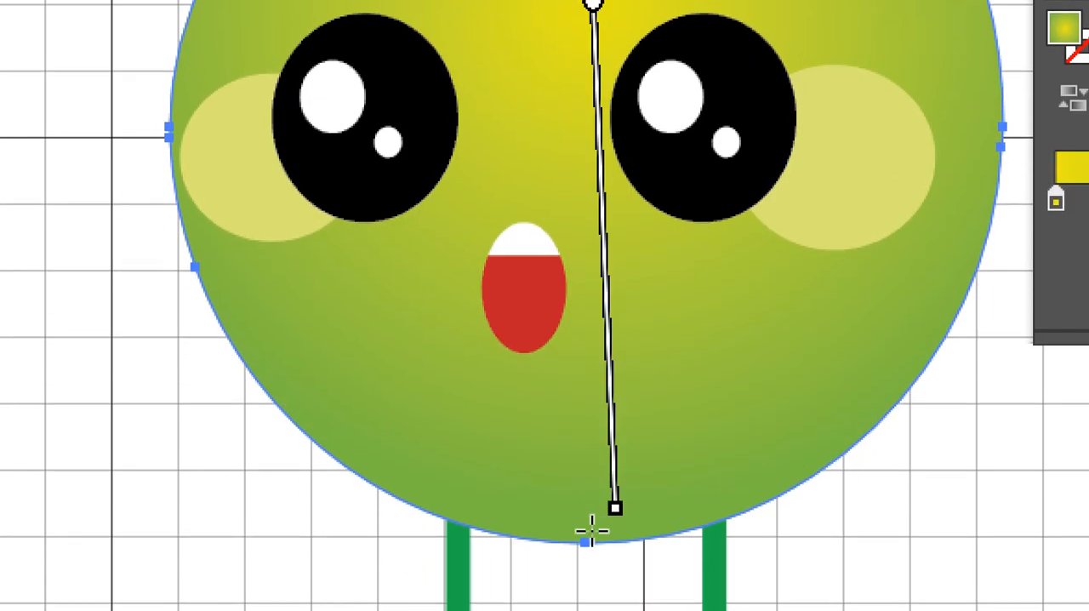
Try a smaller radius for the body's radial gradient, shrinking its circle to the forehead and eye area.
mouse_move(614, 515)
mouse_down()
mouse_move(622, 388)
mouse_move(635, 371)
mouse_move(625, 330)
mouse_move(606, 320)
mouse_up()
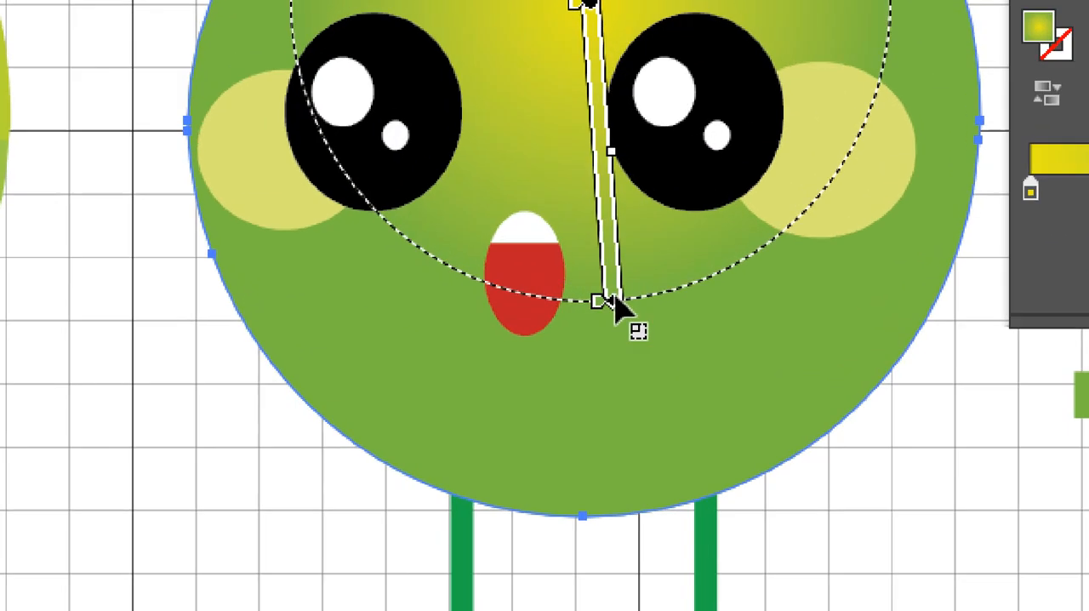
drag(613, 298, 630, 321)
drag(732, 293, 685, 239)
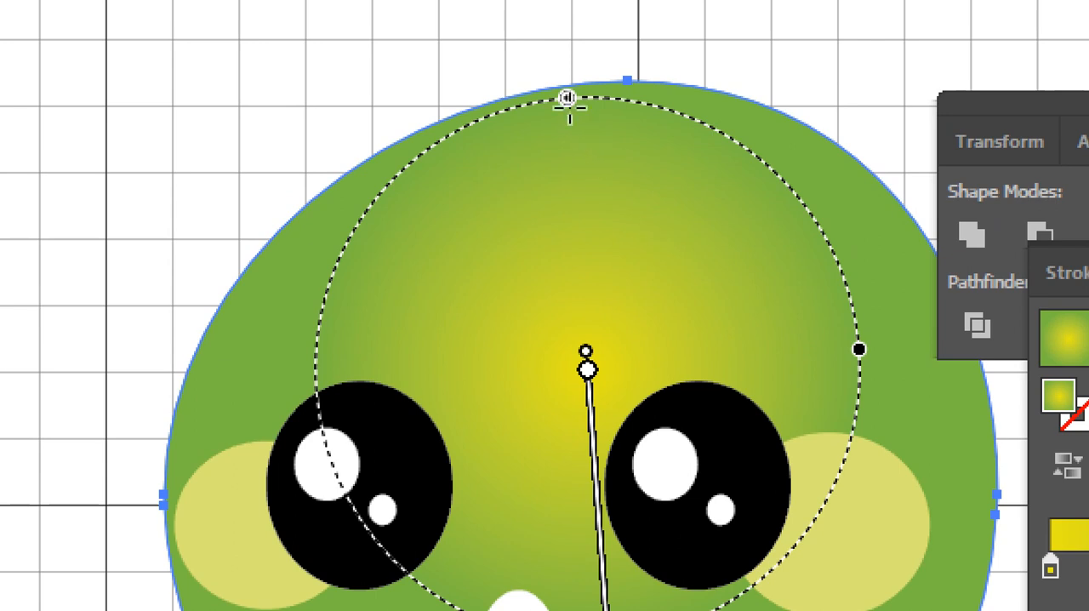
drag(568, 99, 570, 142)
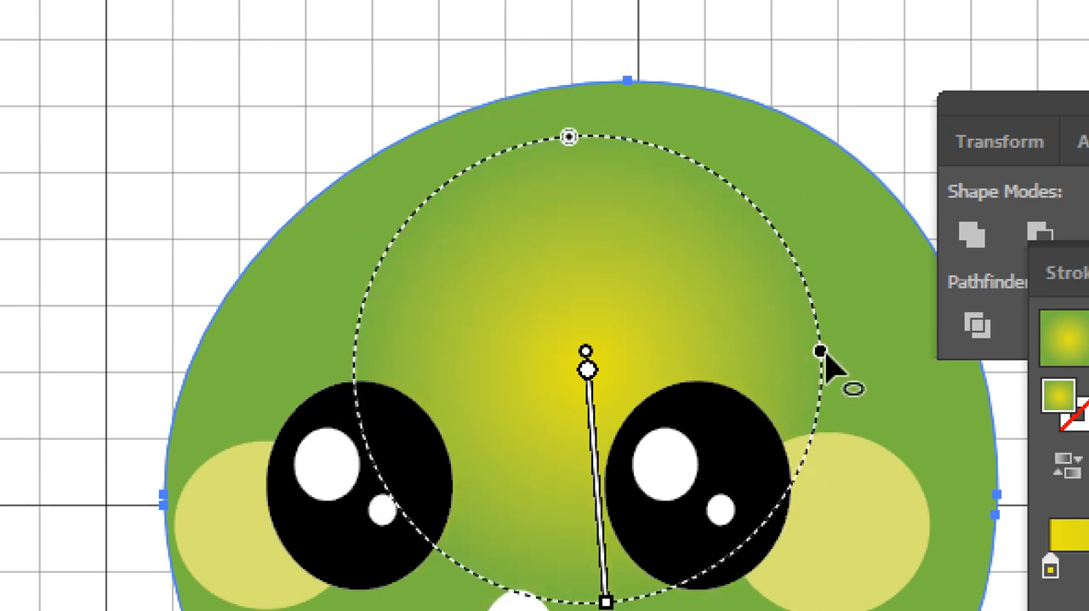
Reshape the circular gradient into a wide ellipse with a 138% aspect ratio, adjusting its radius on the upper face.
drag(823, 354, 847, 421)
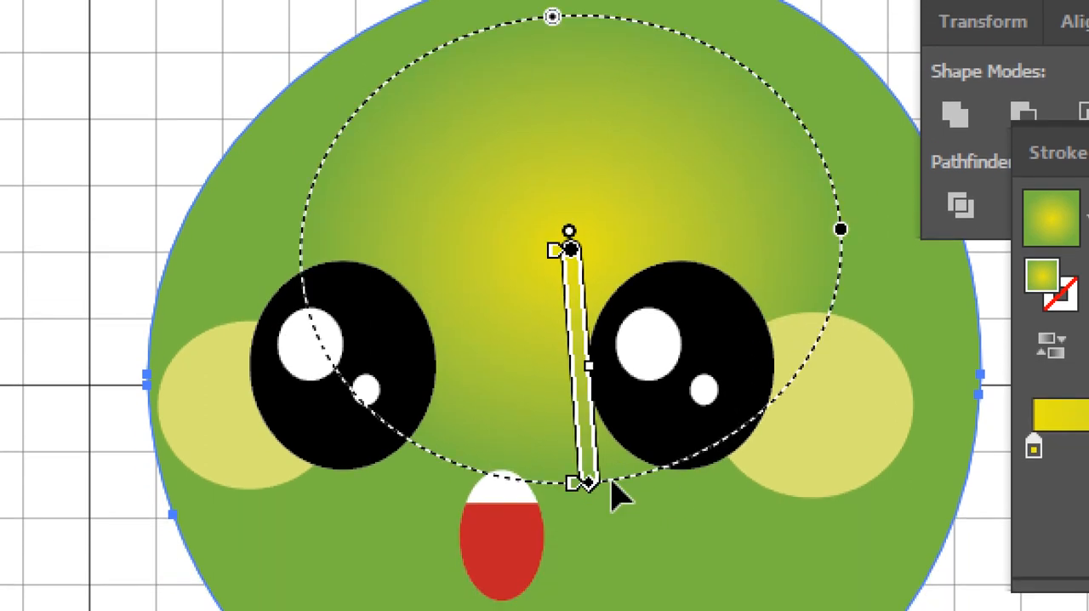
drag(590, 482, 591, 423)
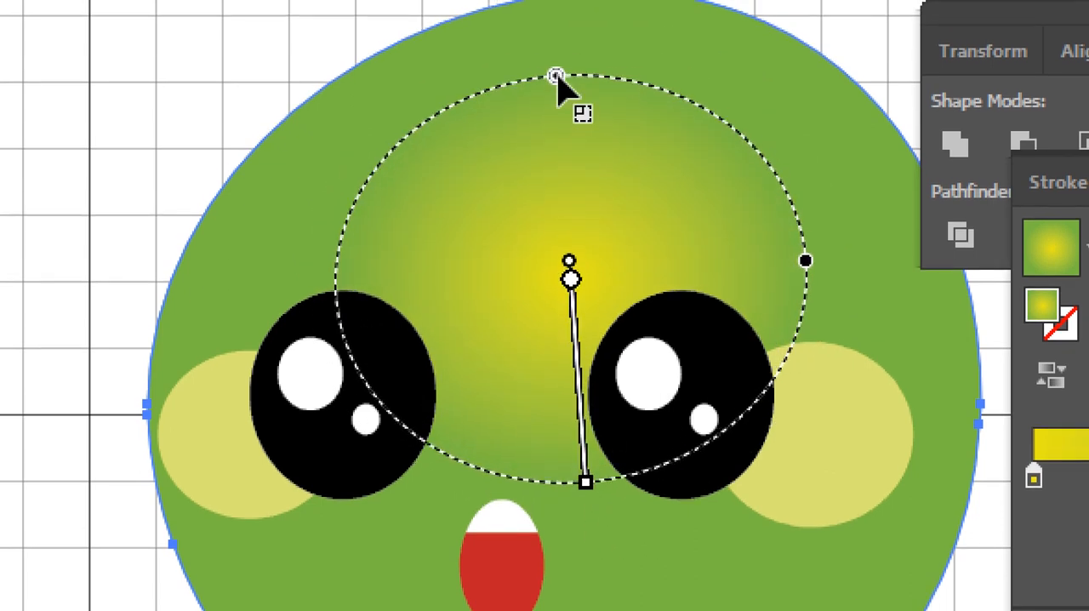
drag(555, 77, 552, 34)
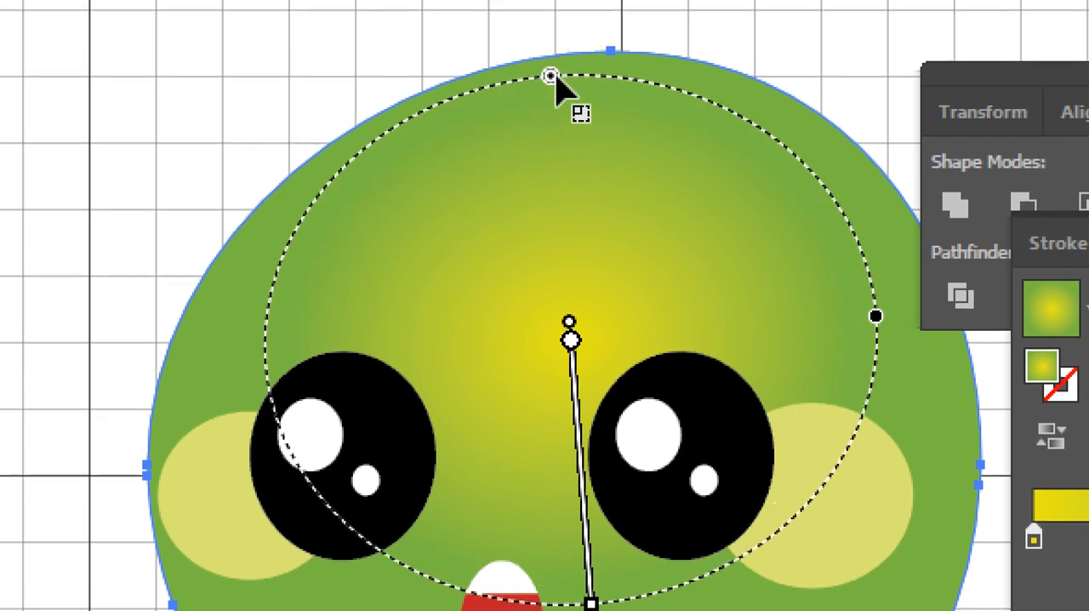
drag(855, 317, 907, 317)
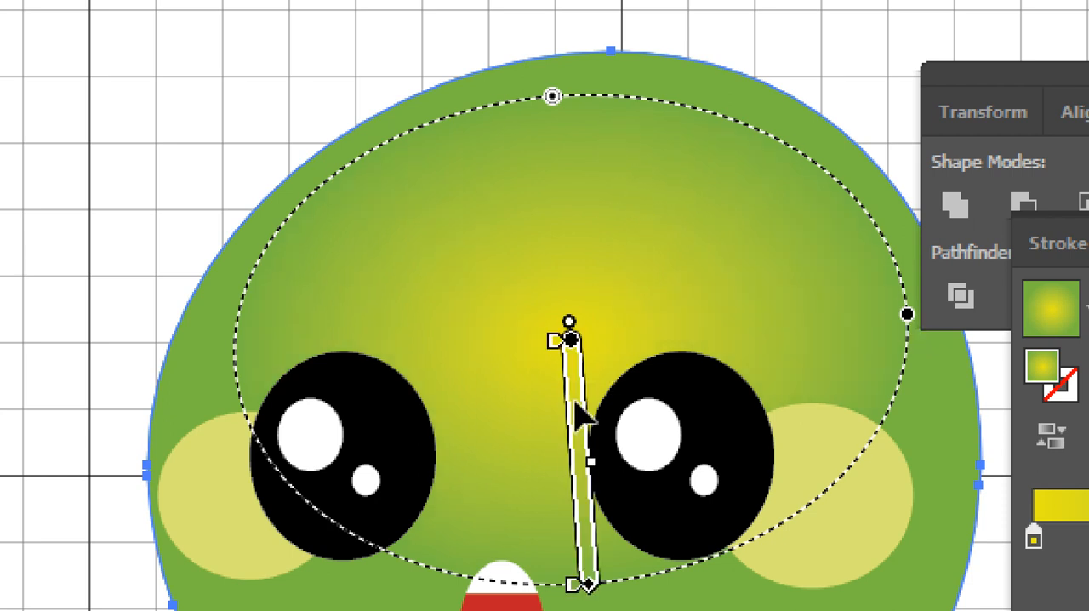
Lengthen the elliptical gradient down to the mouth and place its bright center on the forehead between the eyes.
drag(577, 399, 571, 332)
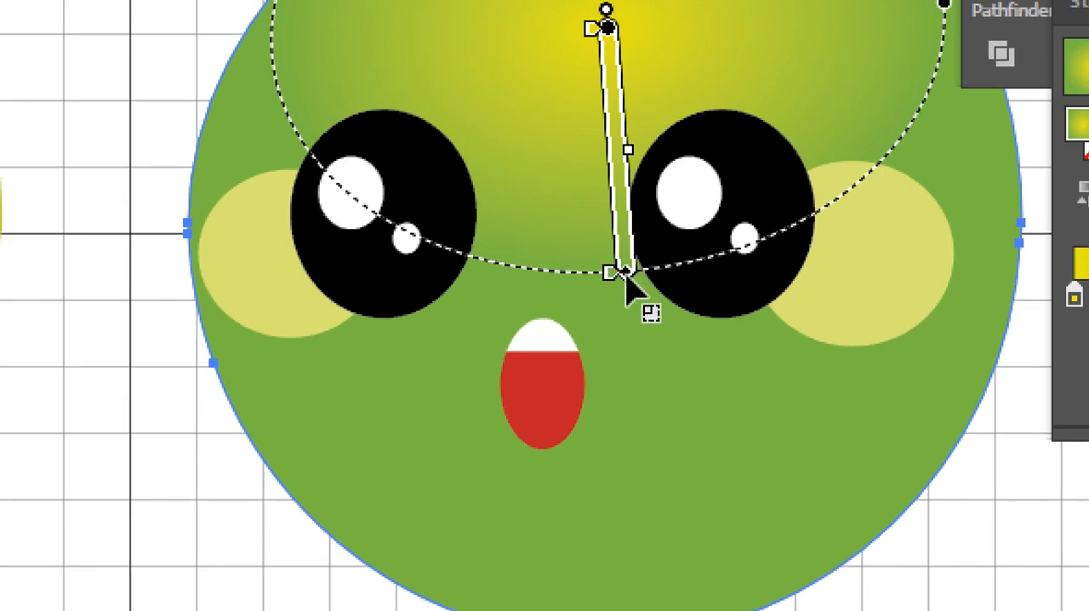
mouse_move(625, 274)
mouse_down()
mouse_move(623, 335)
mouse_move(648, 411)
mouse_up()
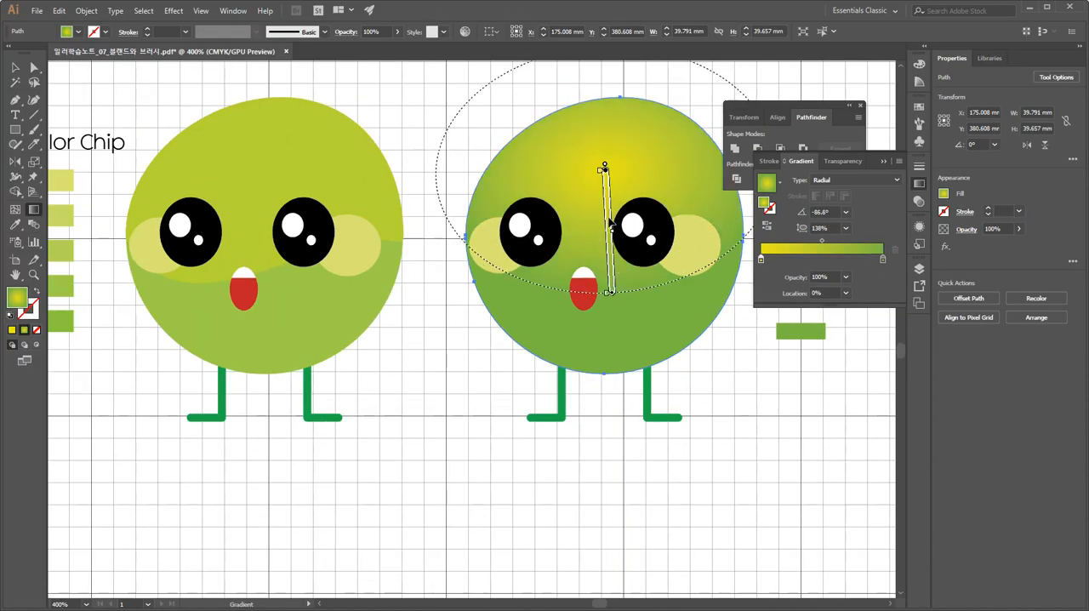
drag(611, 221, 594, 230)
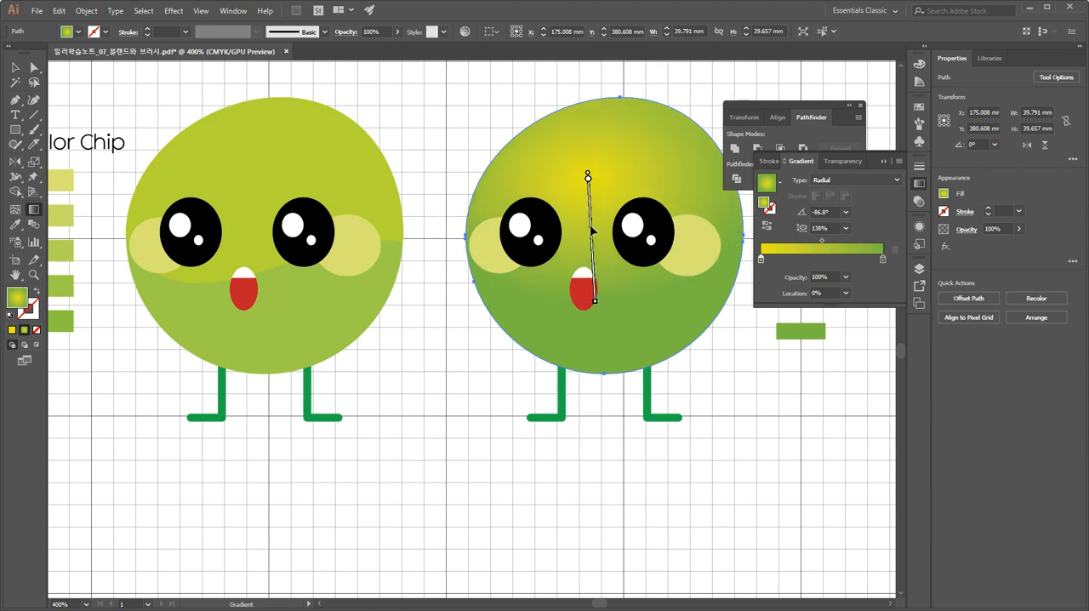
key(h)
key(g)
click(632, 300)
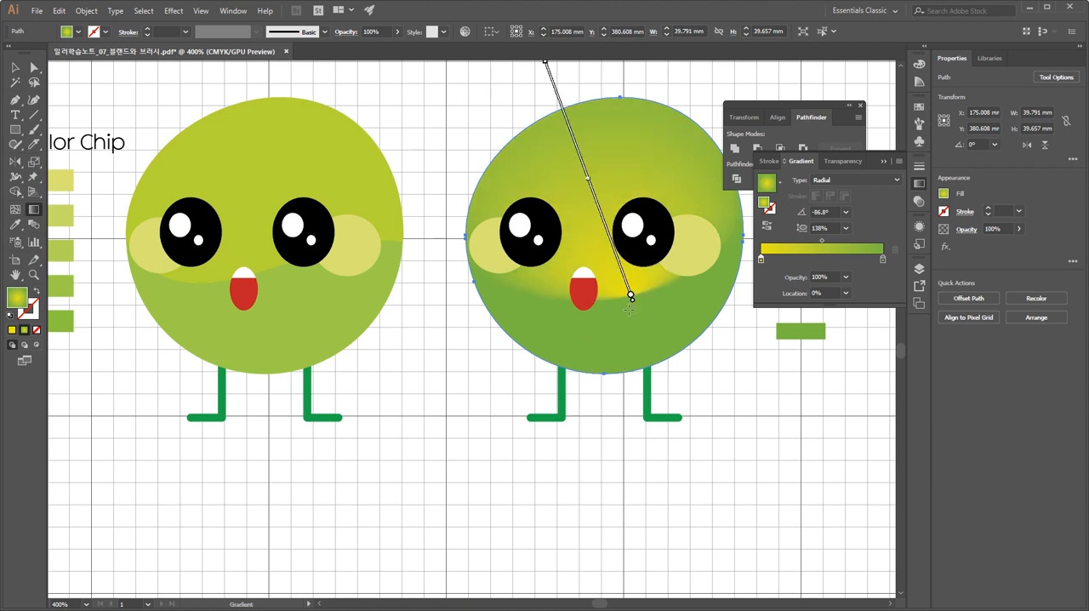
key(ctrl+z)
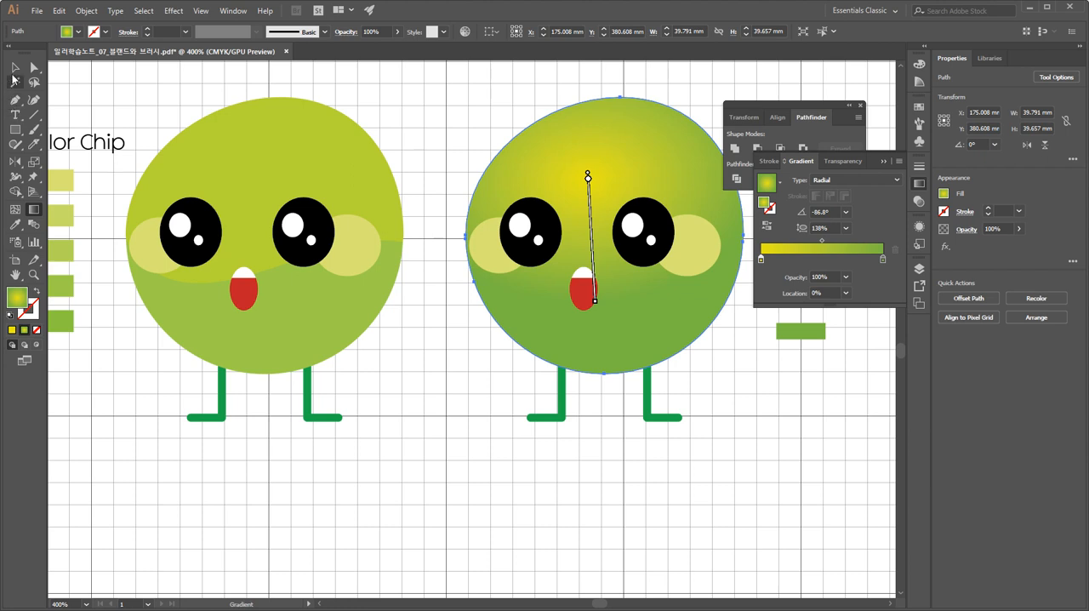
Move the body gradient's green outer stop inward to about 74% and add another stop at 97.77%.
click(15, 68)
click(596, 477)
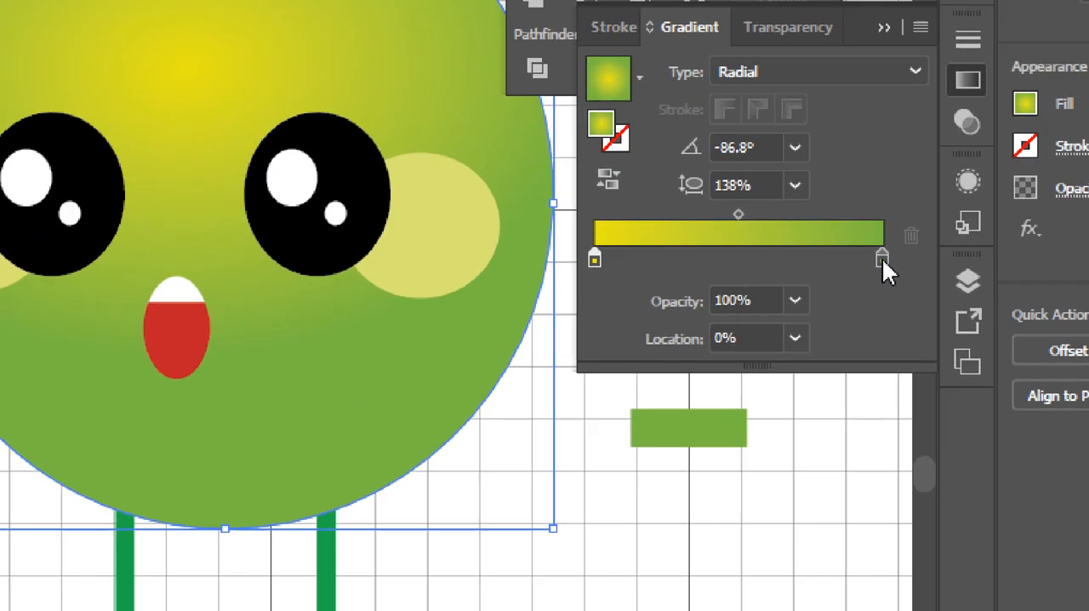
drag(882, 258, 795, 284)
click(877, 263)
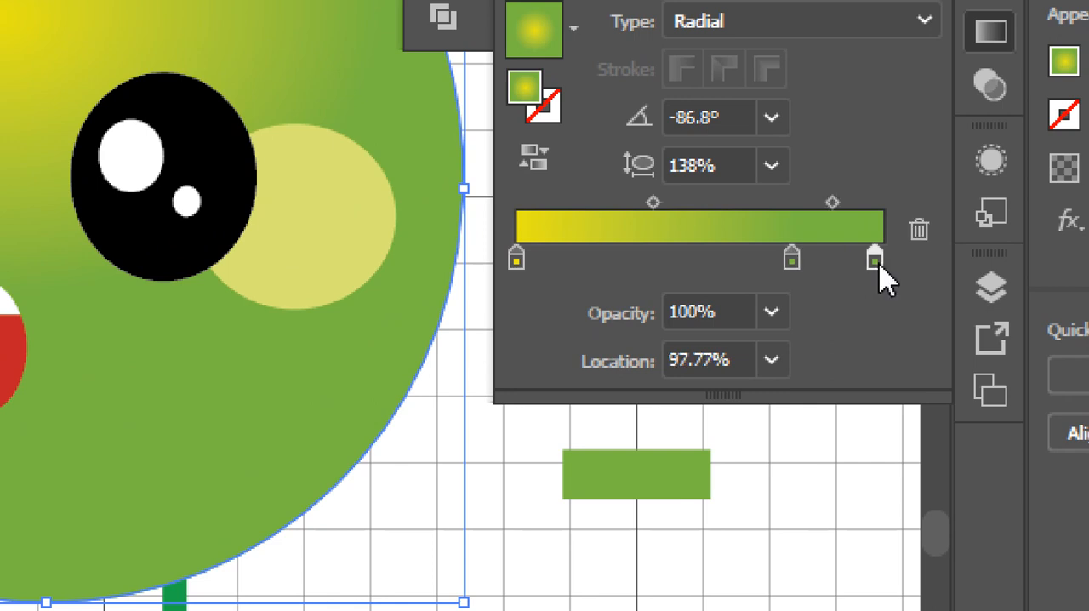
Darken the outermost gradient stop by setting its cyan to 70% and its black to 8%.
double_click(875, 259)
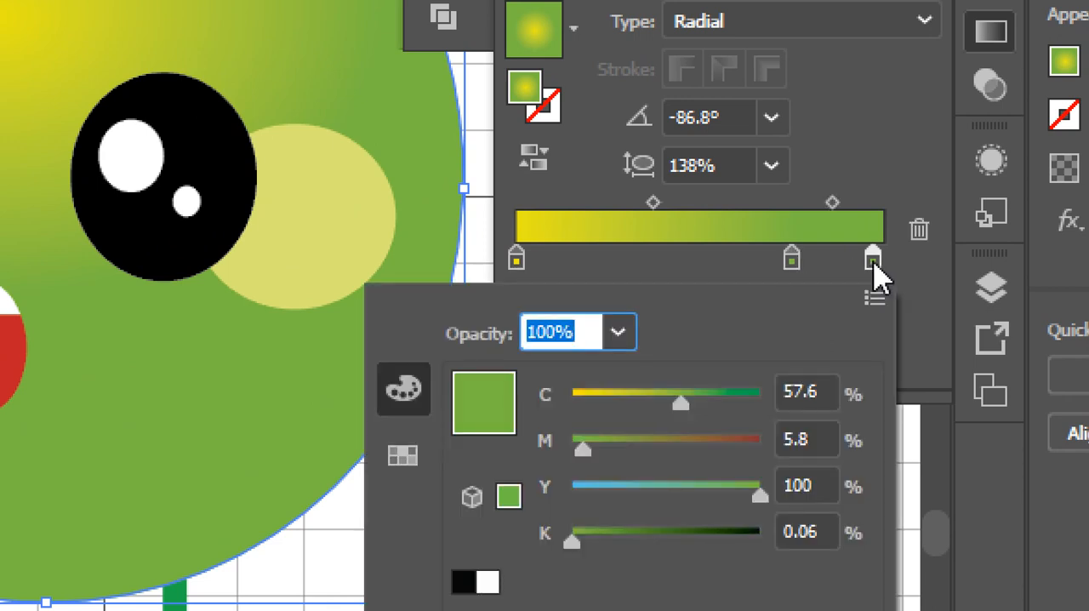
drag(680, 415, 704, 406)
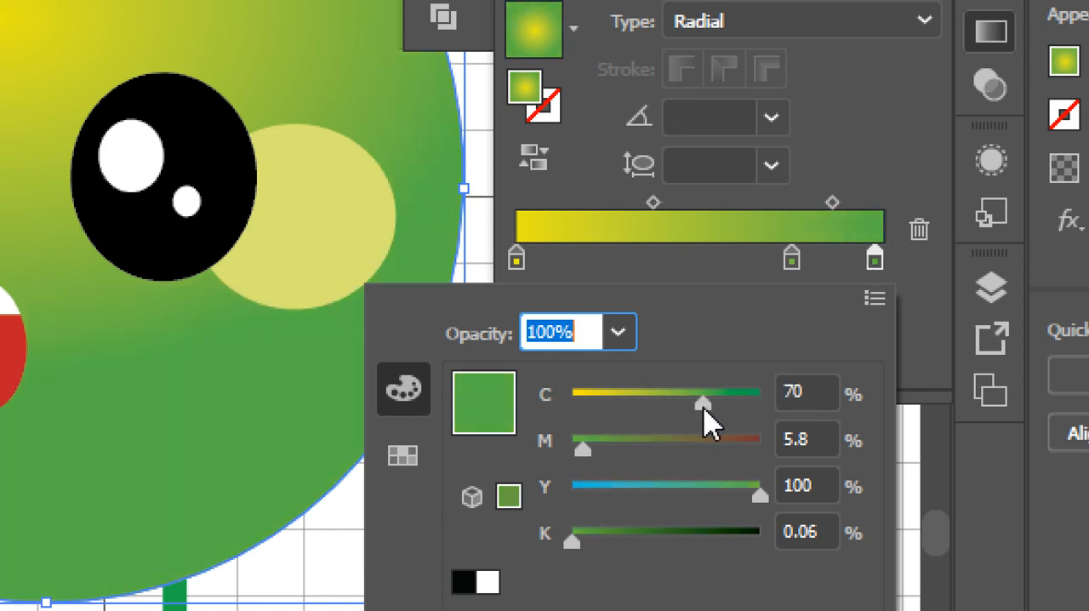
drag(576, 539, 725, 521)
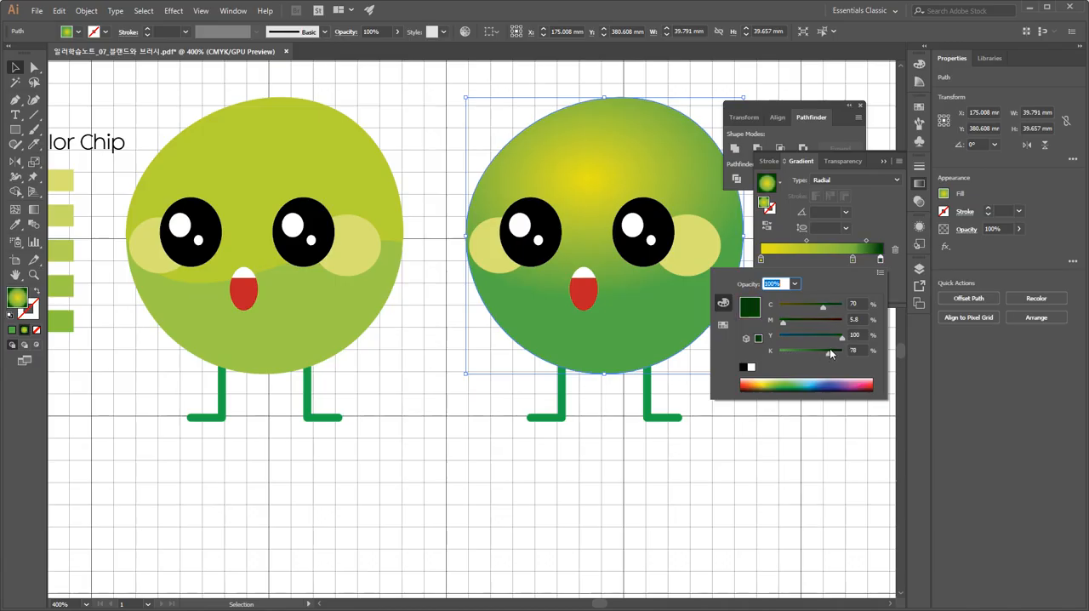
drag(830, 348, 785, 355)
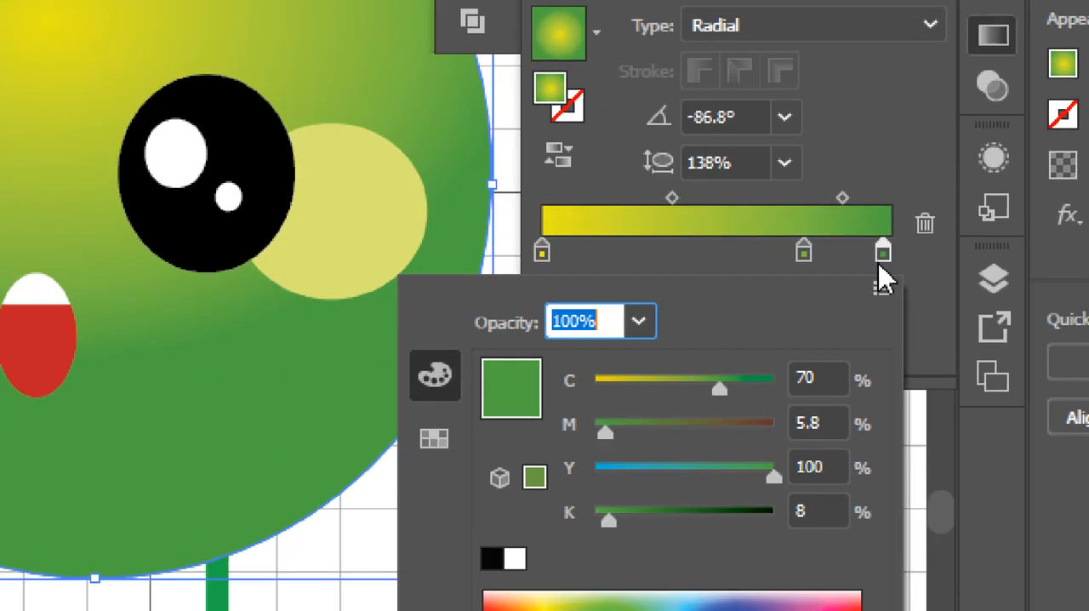
Replace the dark outermost stop with an in-between green stop added at 86.39% and slid to the gradient's outer end.
click(846, 255)
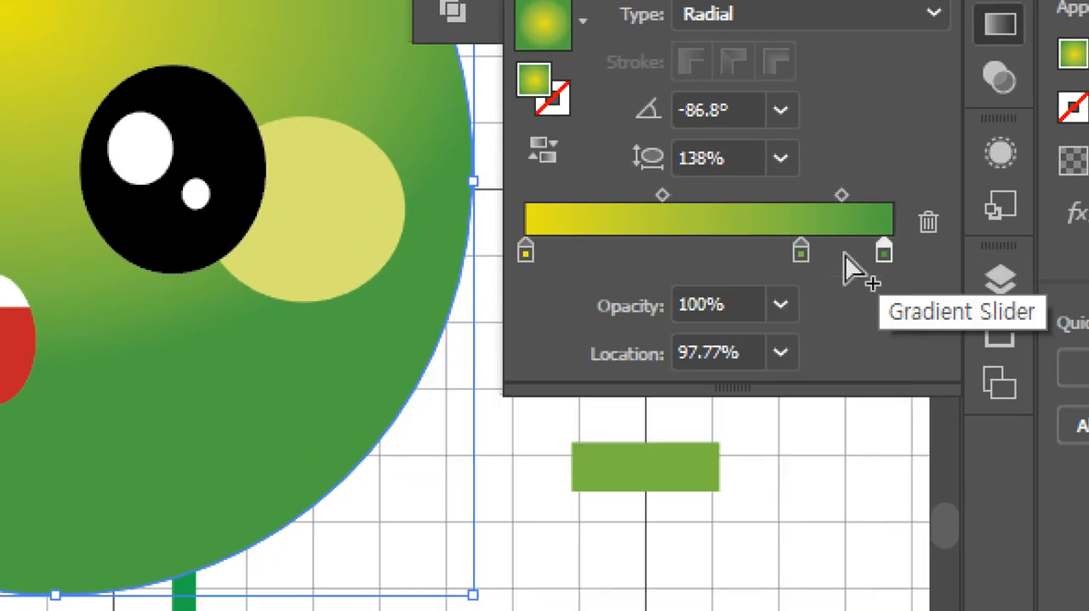
click(844, 254)
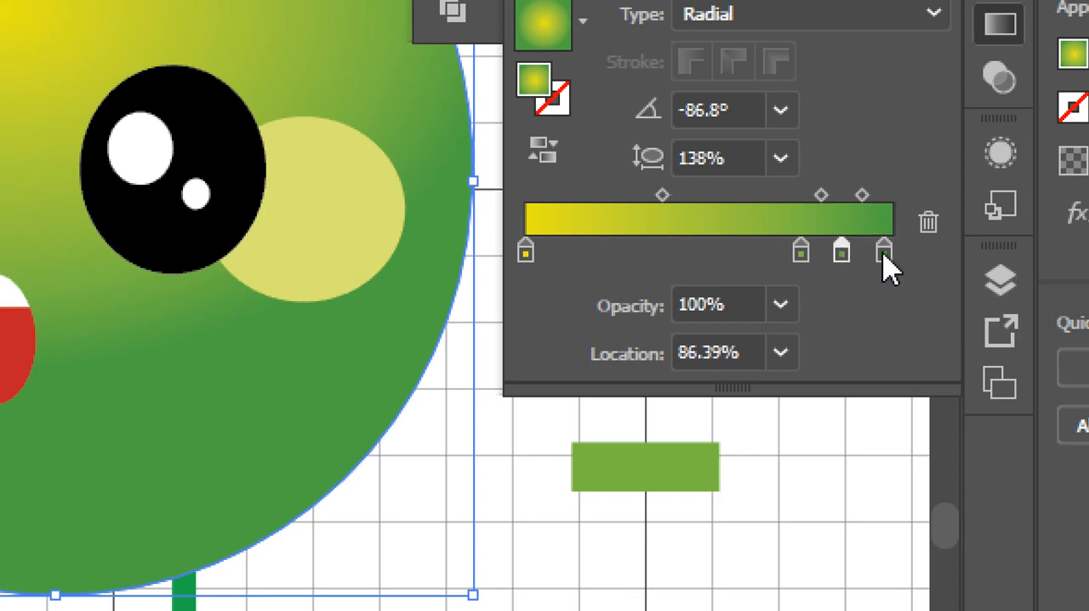
drag(884, 255, 883, 352)
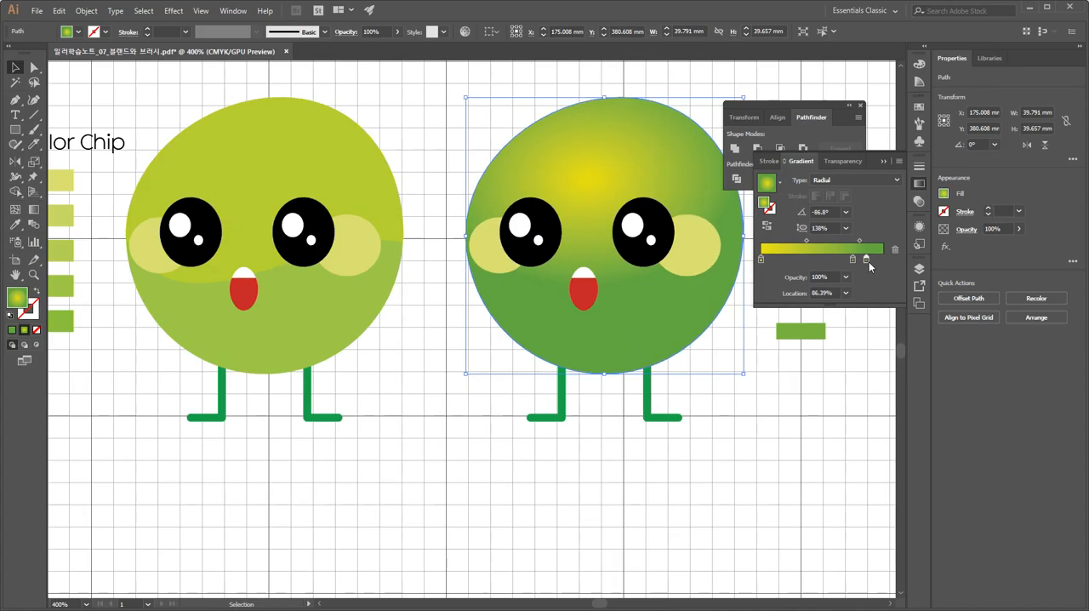
mouse_move(868, 262)
mouse_down()
mouse_move(883, 261)
mouse_move(842, 266)
mouse_move(852, 264)
mouse_up()
With the Gradient tool, extend the body's gradient below the mouth and shift the whole gradient slightly downward.
click(35, 213)
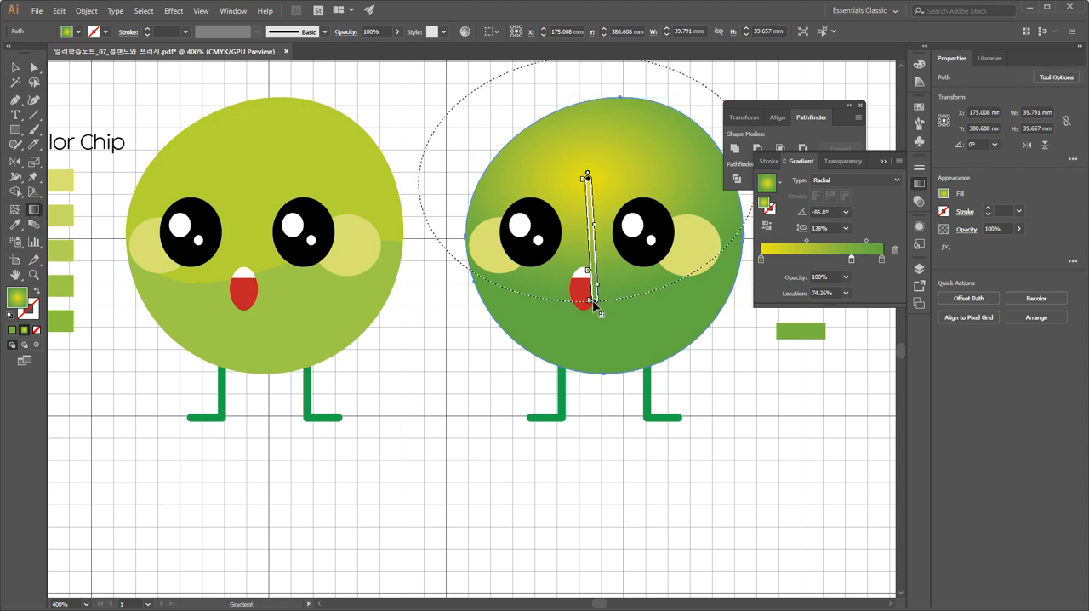
drag(595, 301, 597, 324)
mouse_move(597, 234)
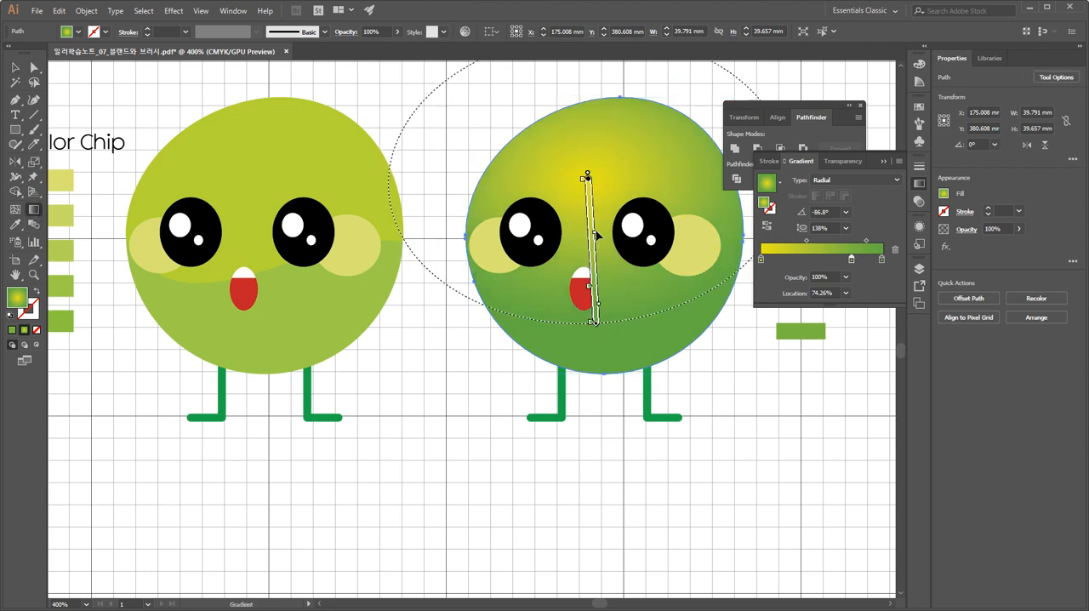
mouse_move(593, 232)
mouse_down()
mouse_move(595, 251)
mouse_move(595, 241)
mouse_up()
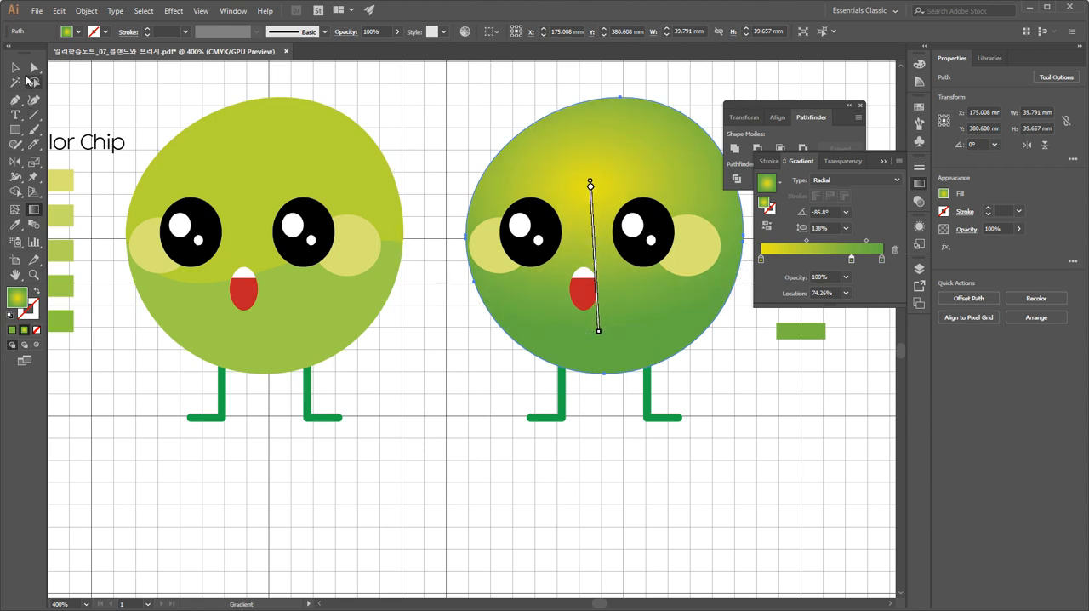
Deselect the shaded body and save the document.
click(16, 68)
click(727, 479)
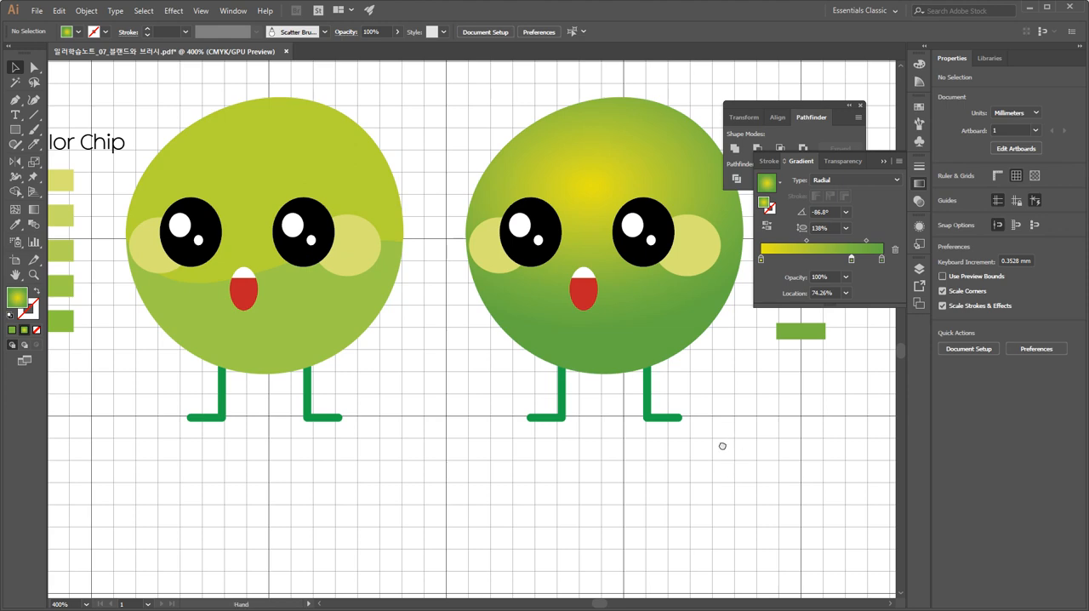
drag(722, 446, 618, 490)
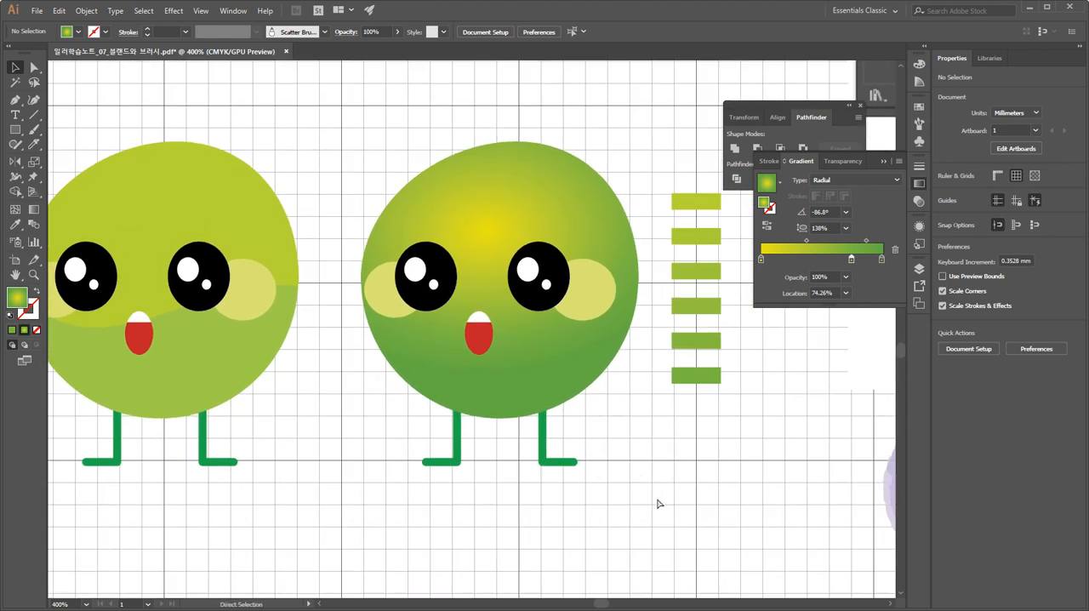
key(ctrl+s)
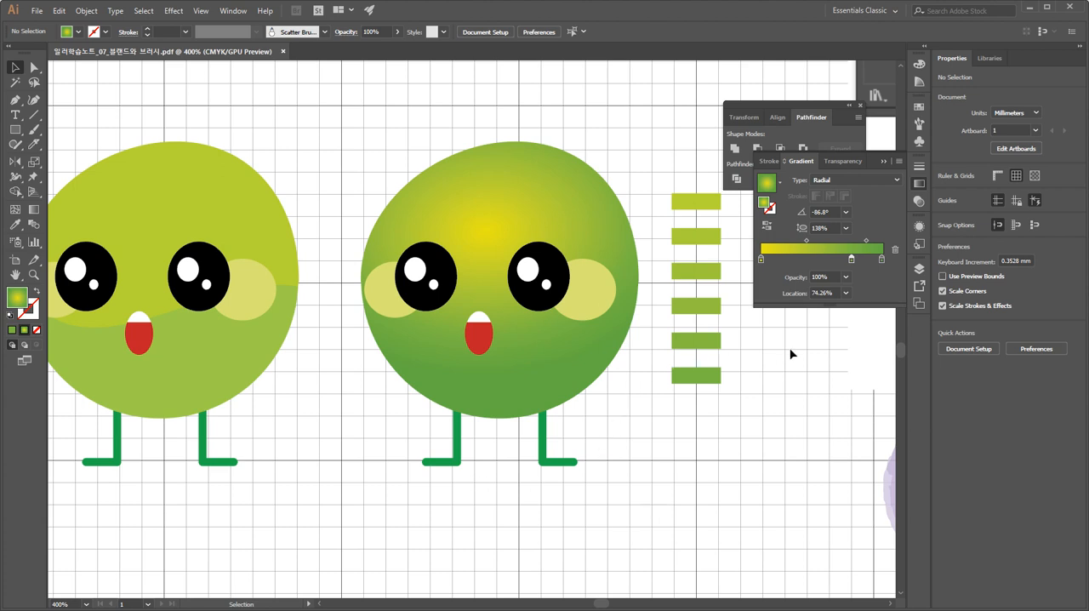
Draw a rectangular chip about 6.8 × 9.5 mm below the darkest green chip, filled with the body's radial gradient.
click(602, 223)
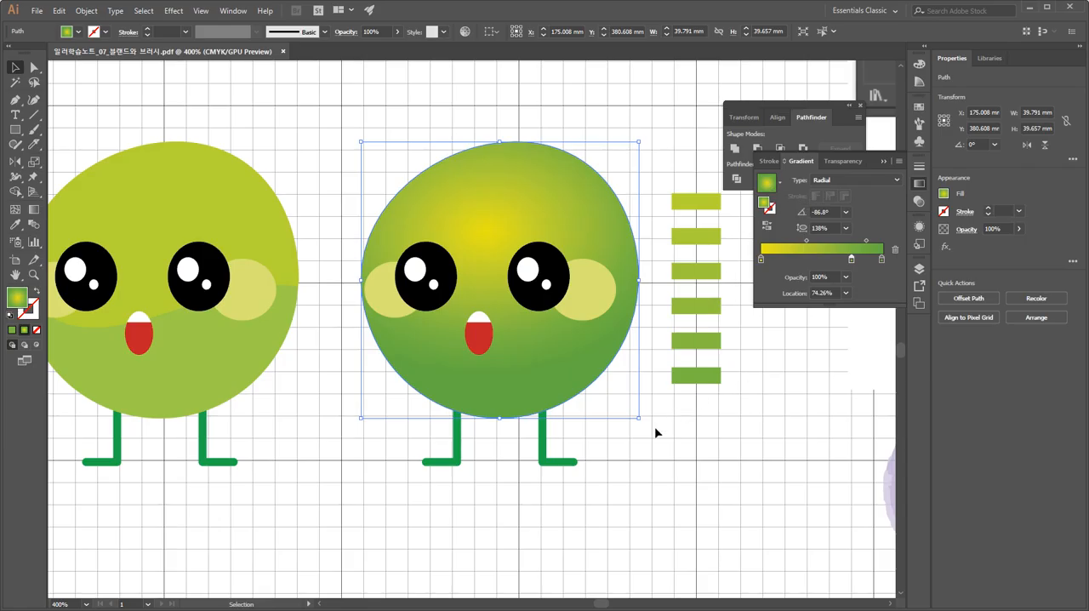
click(729, 452)
click(15, 130)
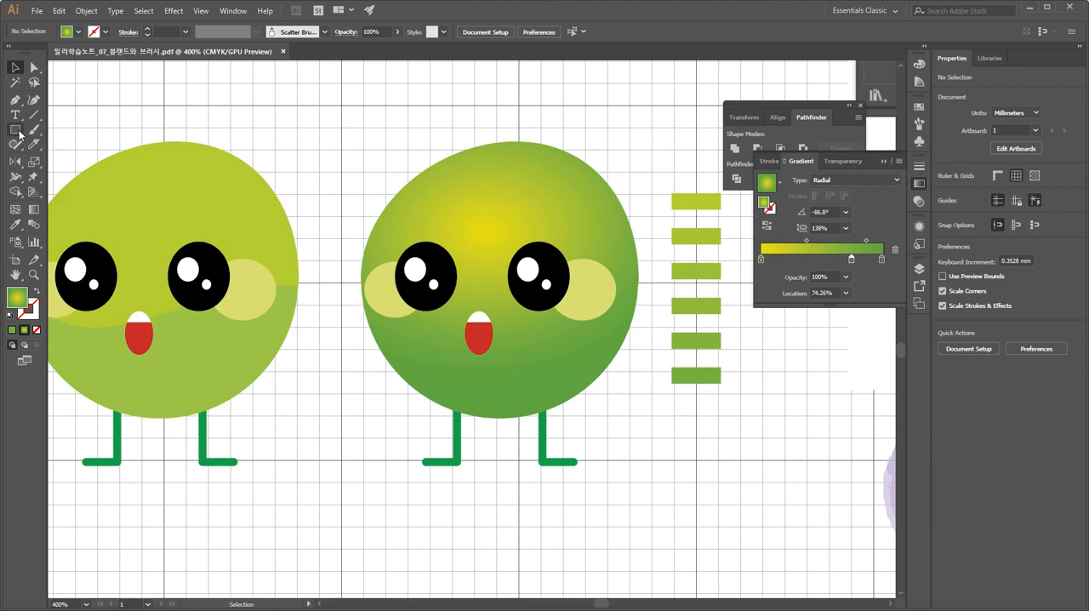
drag(673, 397, 720, 464)
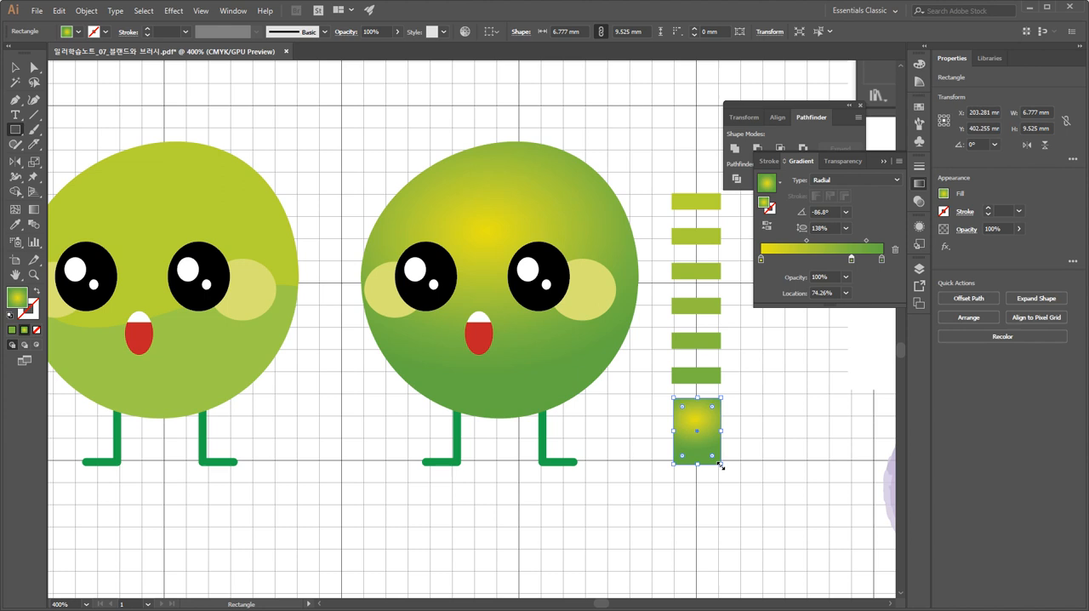
click(15, 68)
click(779, 415)
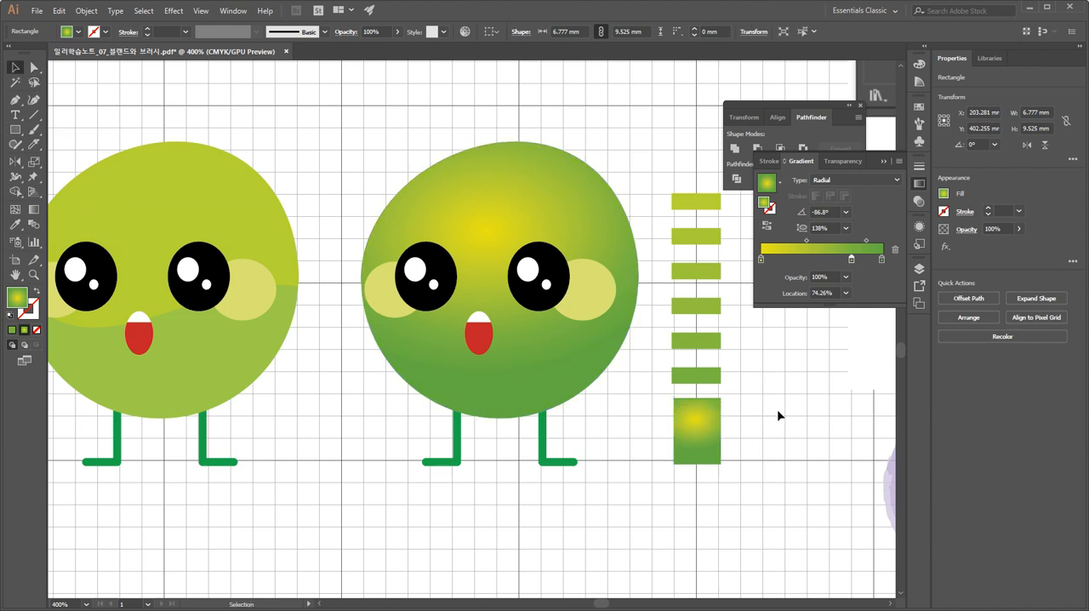
Shift the gradient chip slightly, save its radial gradient as a new swatch named 완두콩 연두, and enlarge the Swatches panel.
click(713, 444)
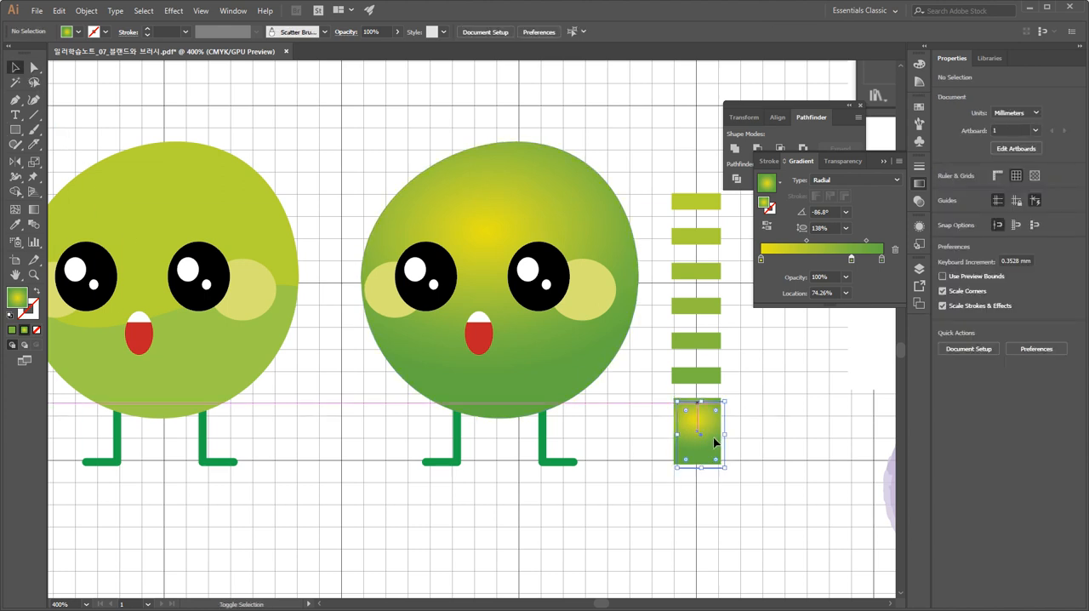
drag(715, 442, 702, 437)
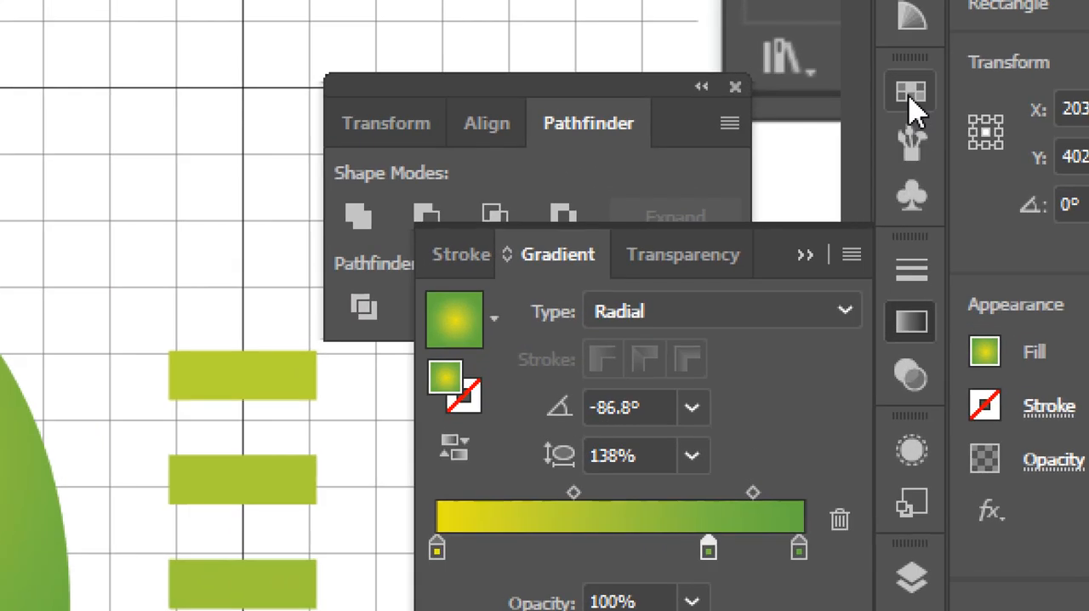
click(918, 107)
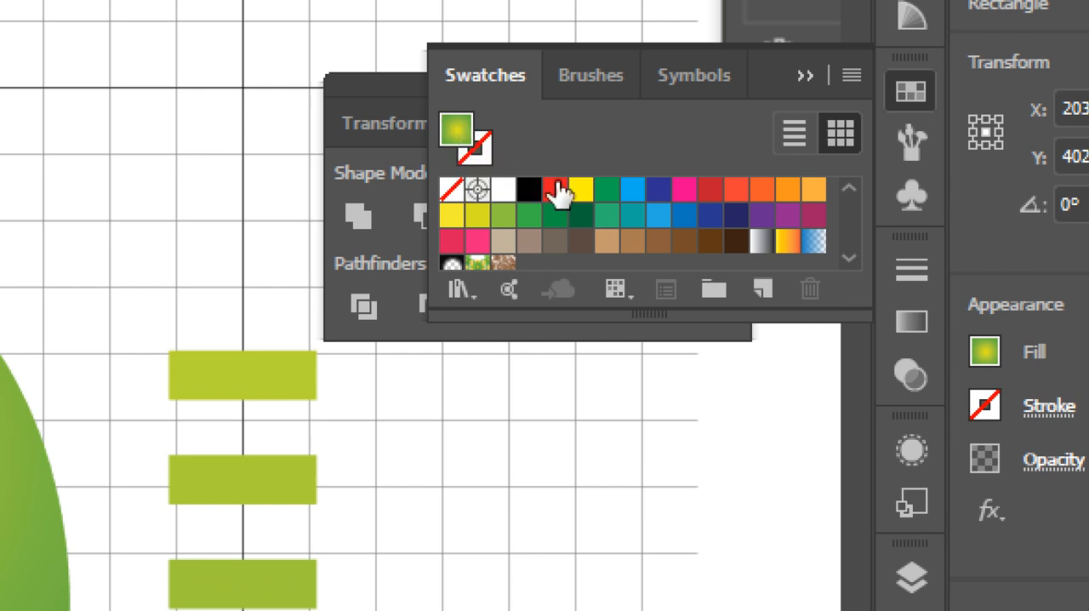
click(763, 294)
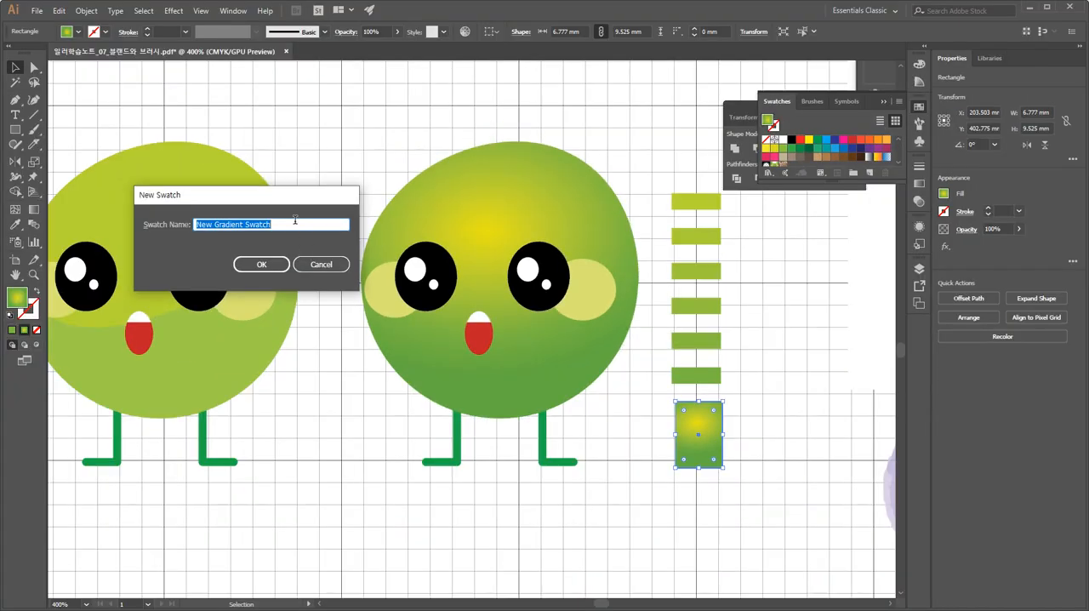
drag(280, 195, 544, 112)
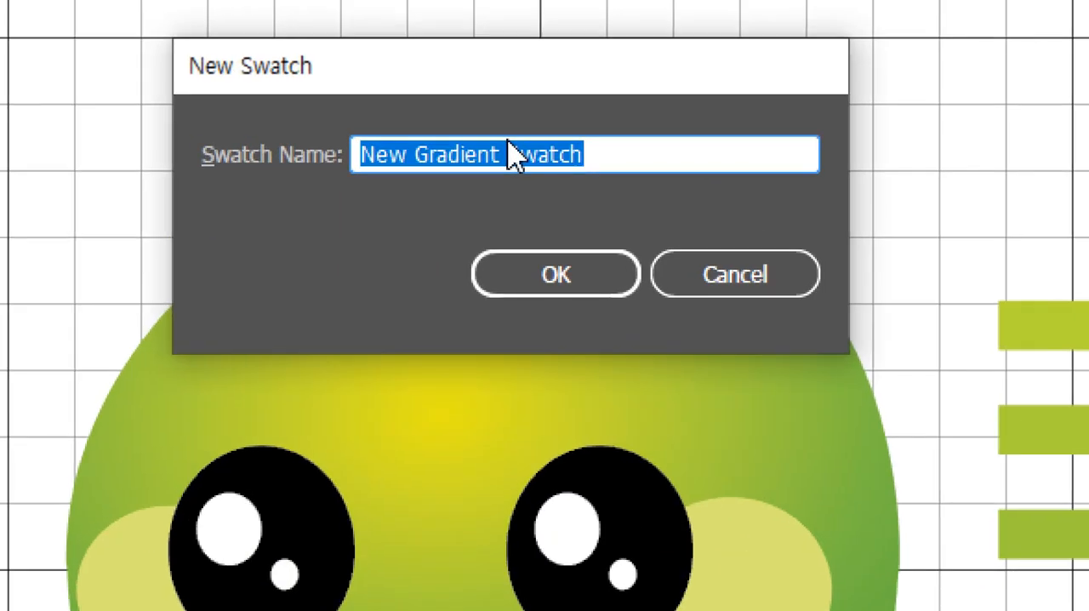
text(d)
key(BackSpace)
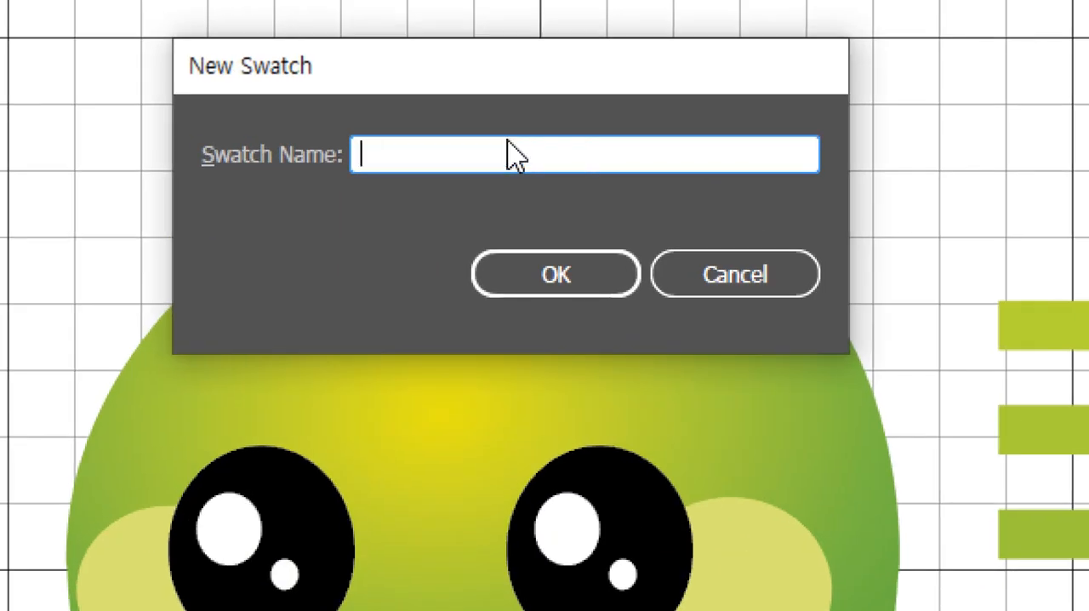
text(완두)
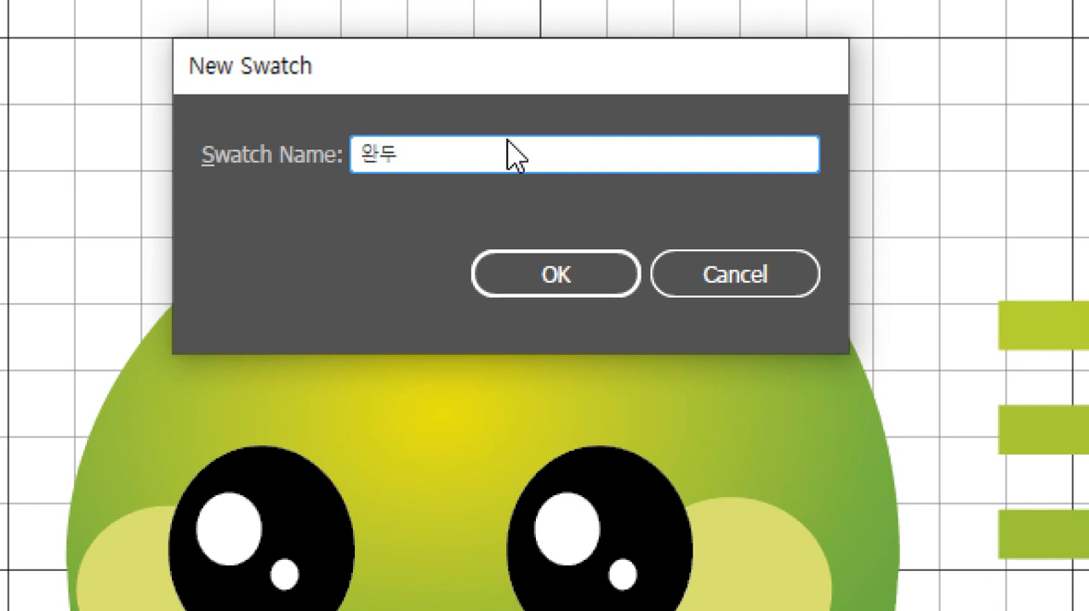
text(코)
text(ㅇ )
text(연두)
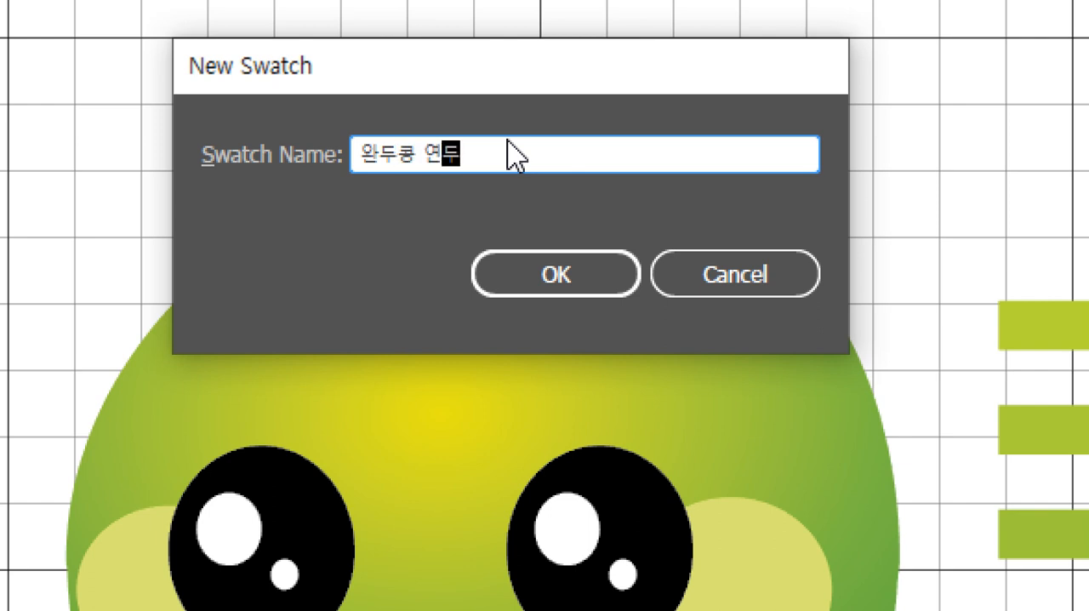
key(Return)
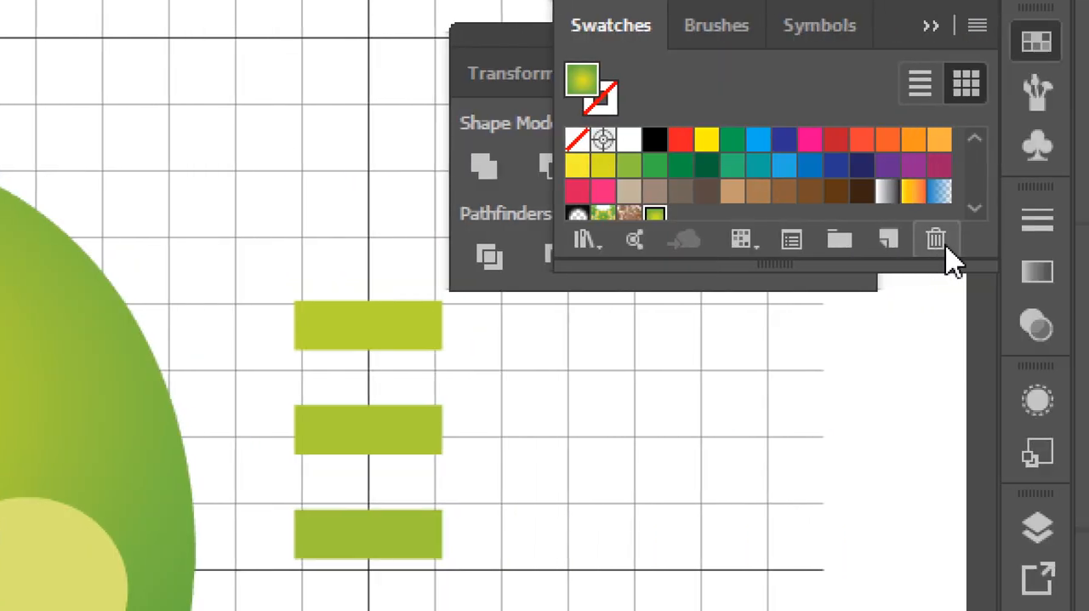
drag(700, 270, 688, 440)
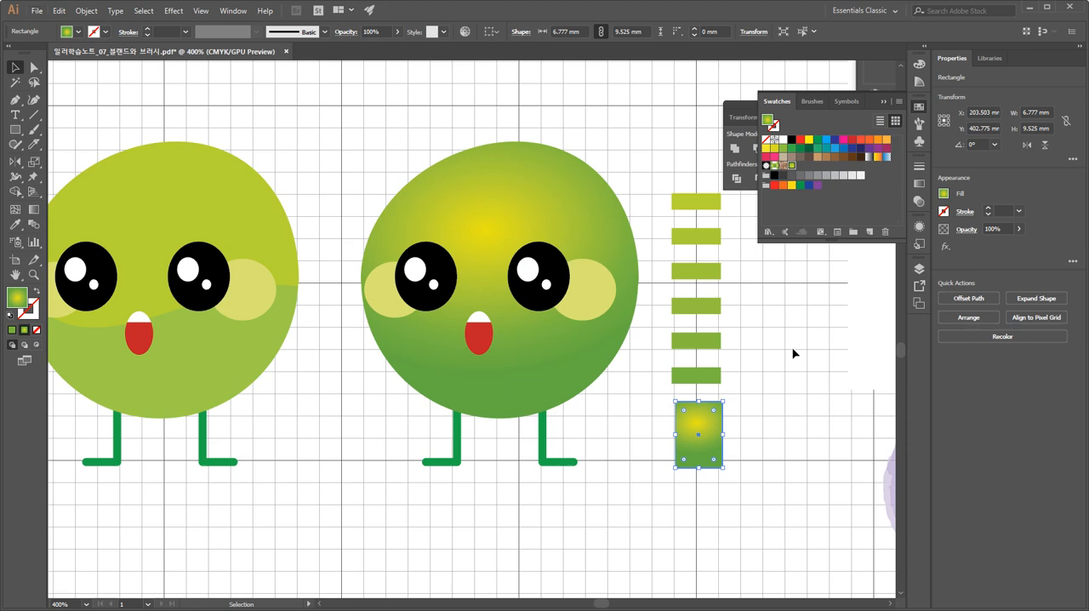
Select both green characters together with their colour chips and the Color Chip label.
click(791, 352)
drag(785, 372, 809, 401)
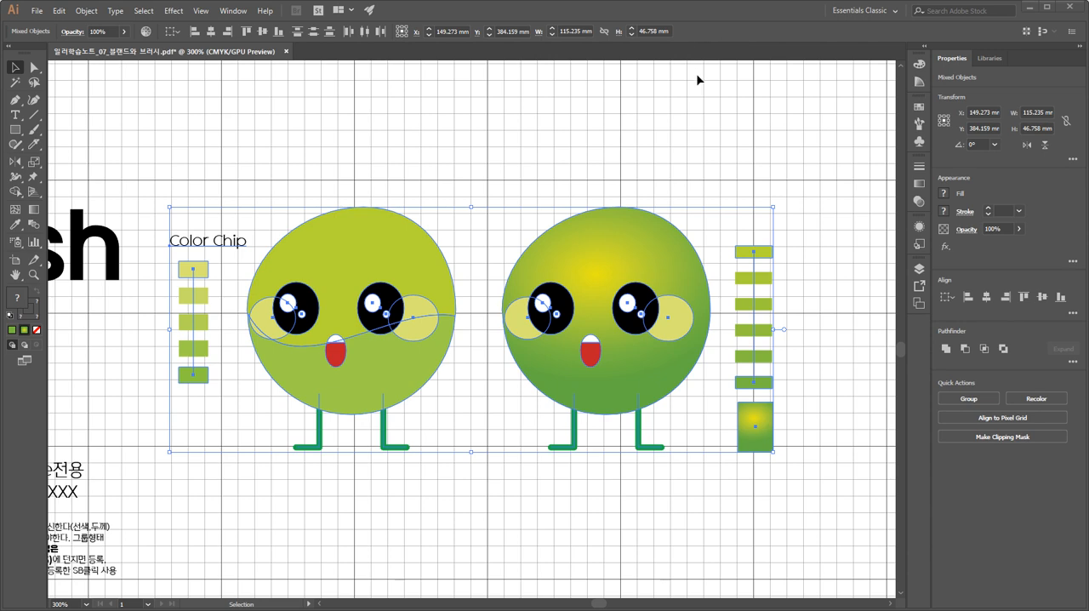
key(space)
drag(516, 157, 544, 139)
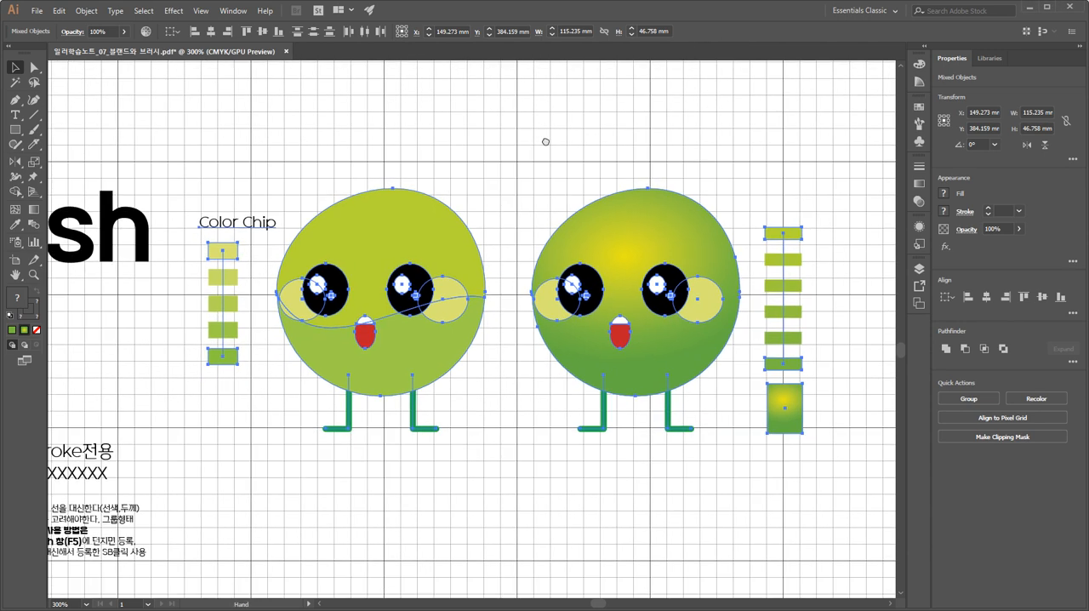
key(ctrl+0)
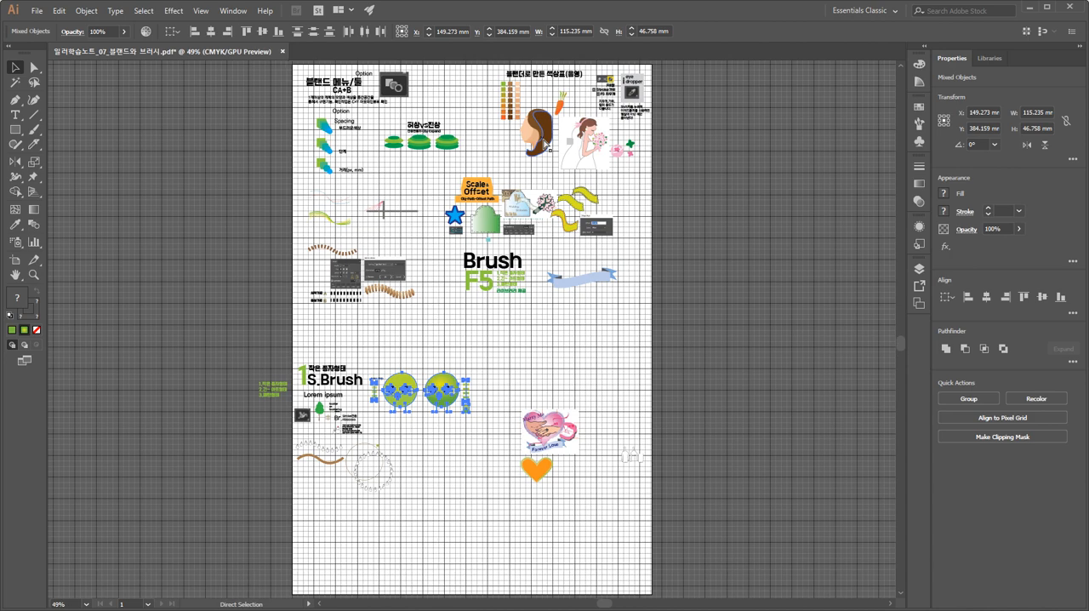
key(ctrl+equal)
key(ctrl+equal)
key(ctrl+equal)
key(ctrl+equal)
key(ctrl+equal)
key(ctrl+equal)
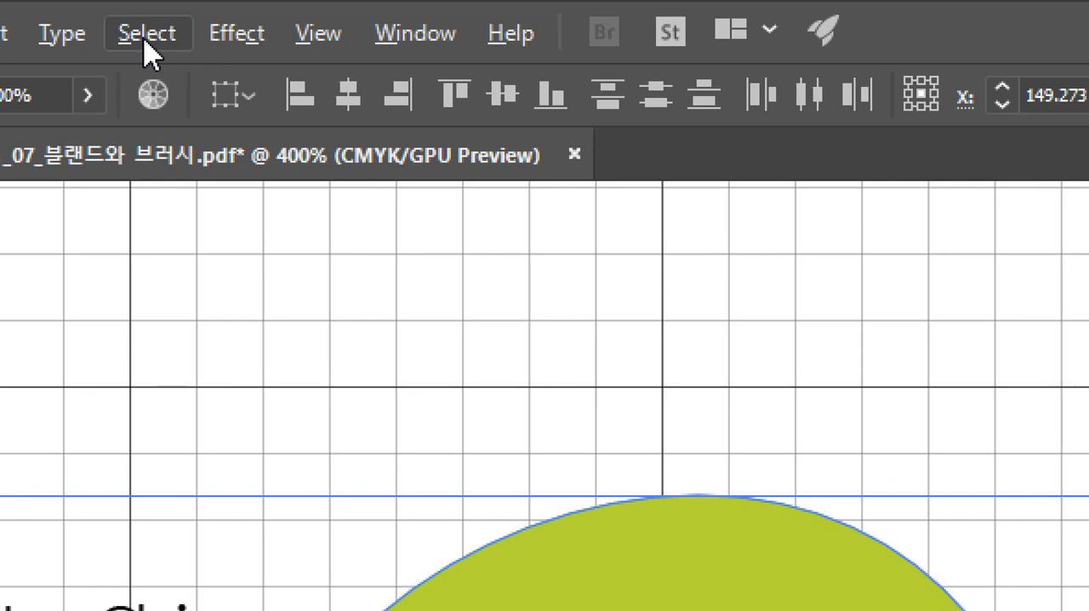
Invert the selection and hide all artwork other than the two characters and their colour chips.
click(146, 49)
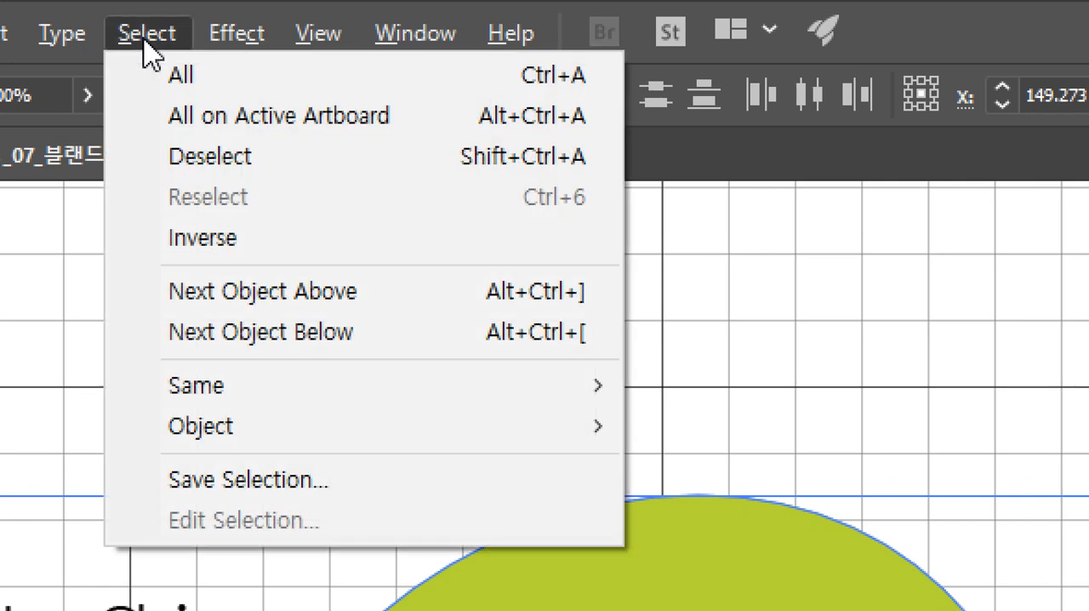
click(198, 239)
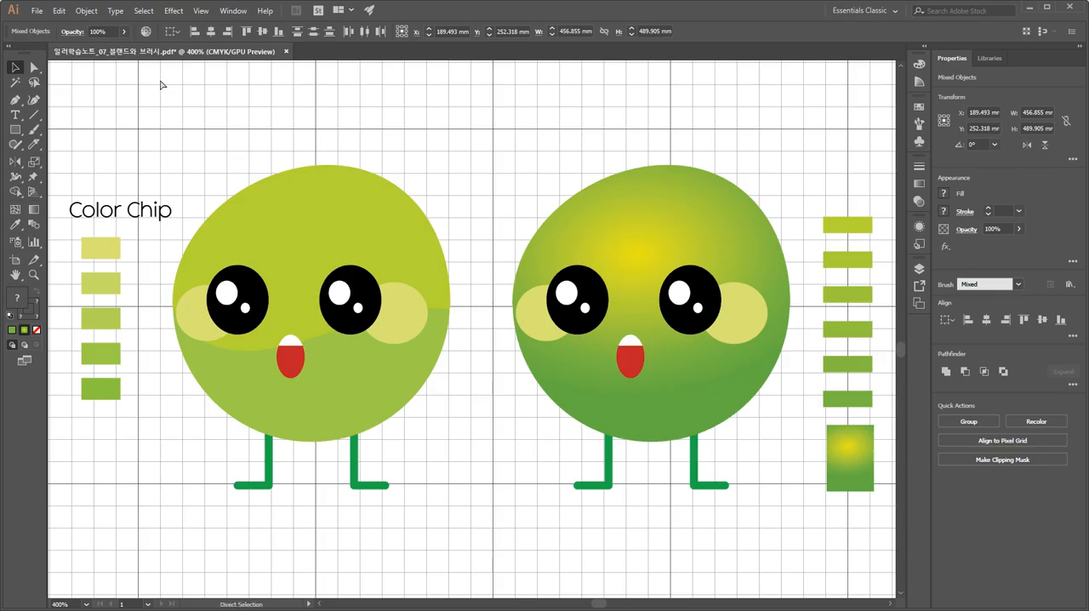
key(ctrl+0)
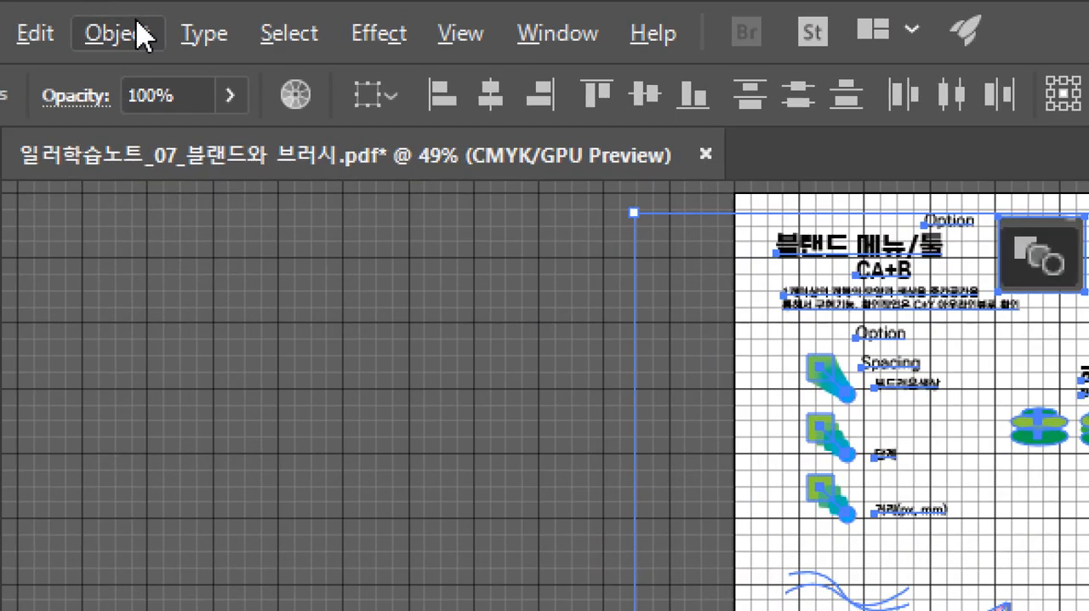
click(138, 26)
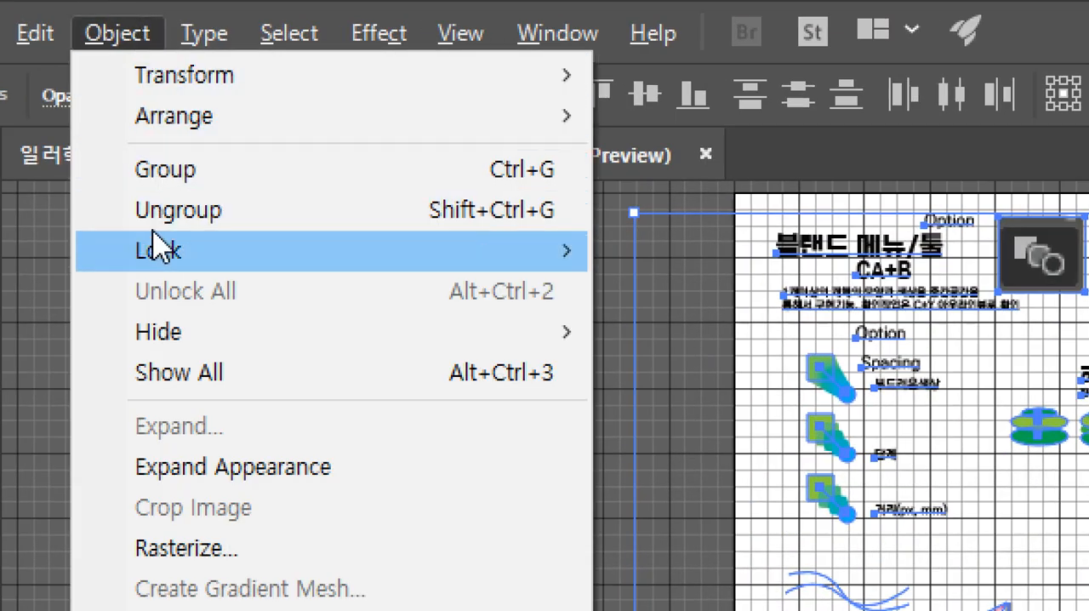
mouse_move(148, 258)
mouse_move(352, 339)
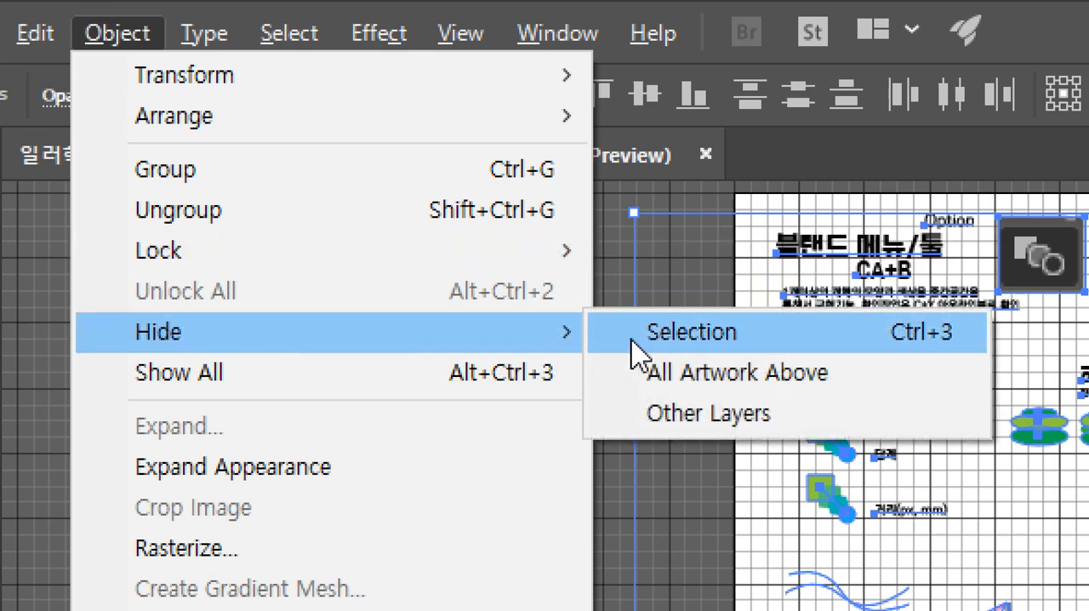
click(715, 334)
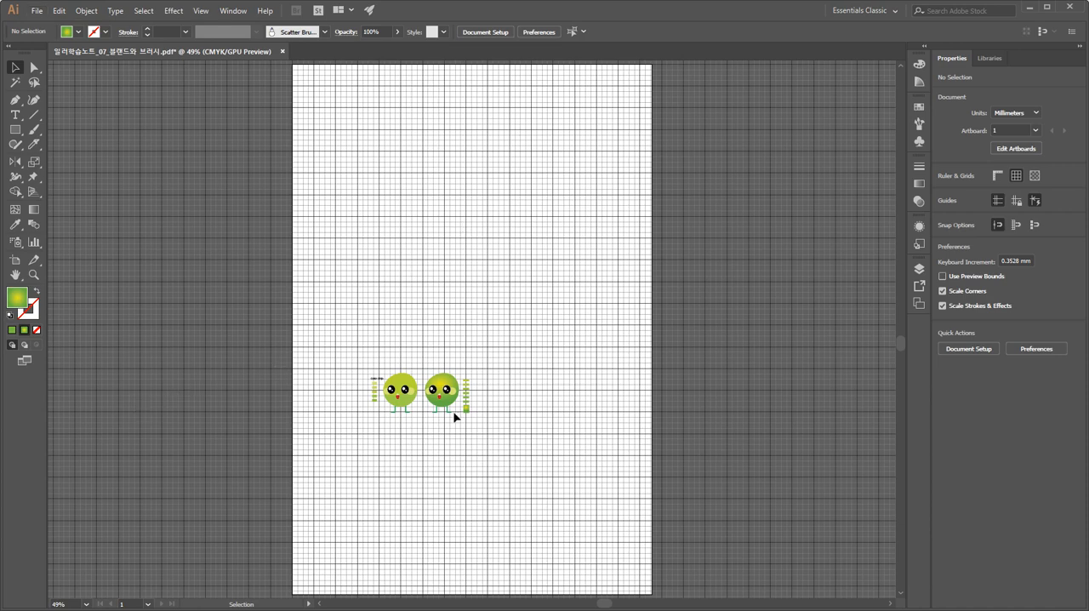
Select all the remaining artwork, inspect both characters and their chips up close, and clear the selection.
key(ctrl+a)
key(ctrl+equal)
key(ctrl+equal)
key(ctrl+equal)
key(ctrl+equal)
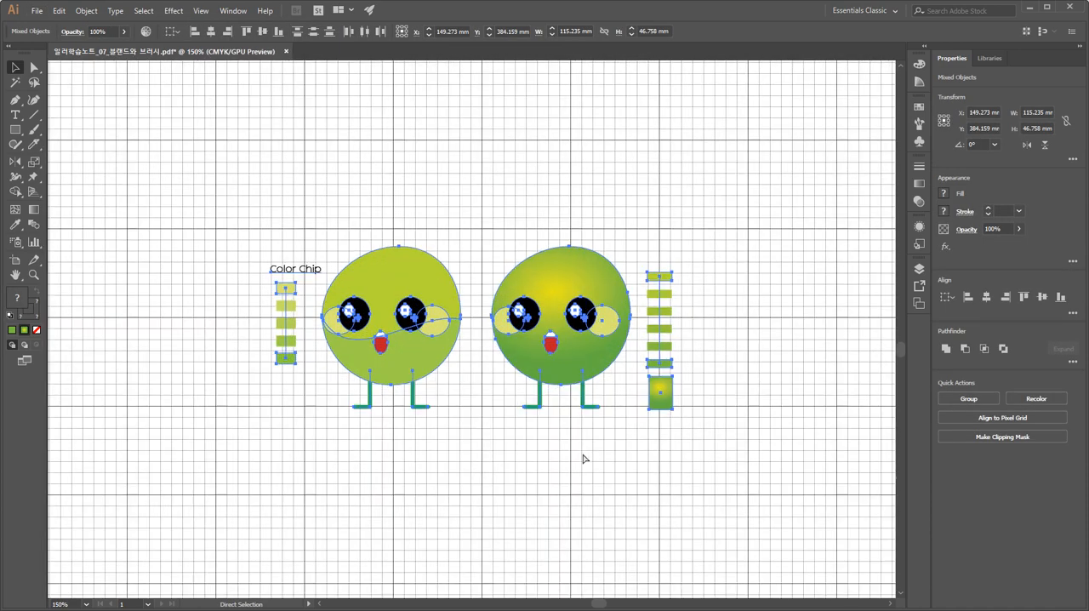
key(ctrl+equal)
drag(584, 457, 531, 379)
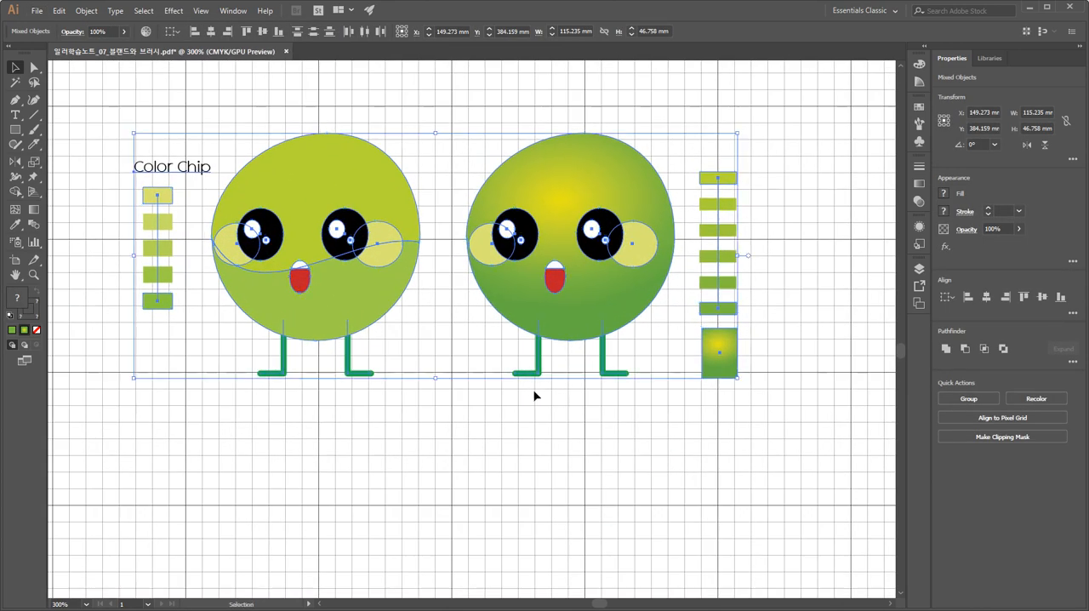
click(520, 453)
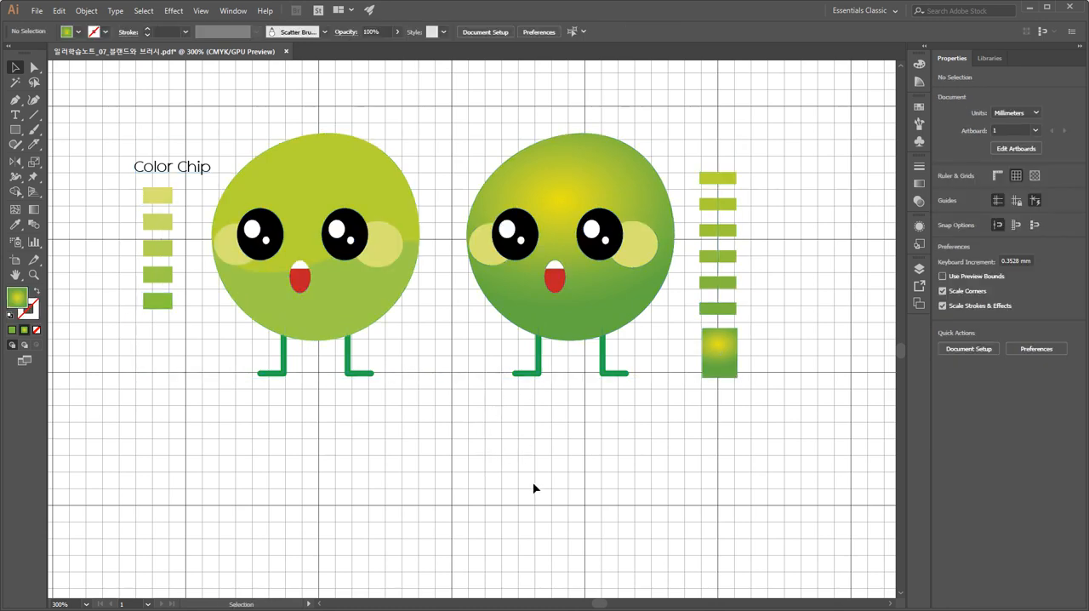
Place a copy of the flat two-tone green character directly below the original.
key(ctrl+equal)
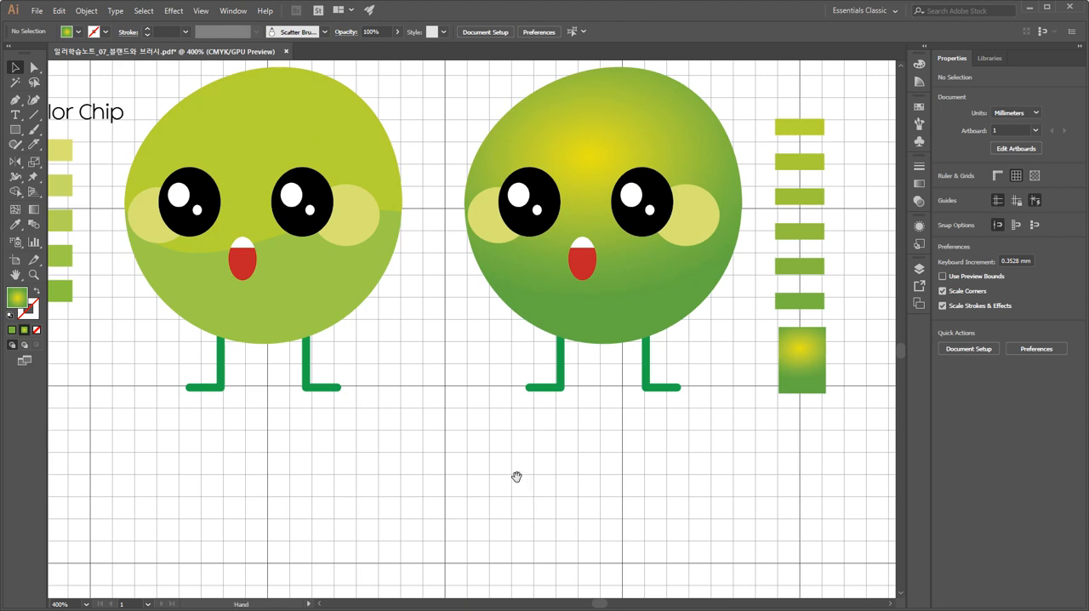
mouse_move(516, 475)
mouse_down()
mouse_move(537, 535)
mouse_move(523, 494)
mouse_up()
drag(438, 386, 477, 394)
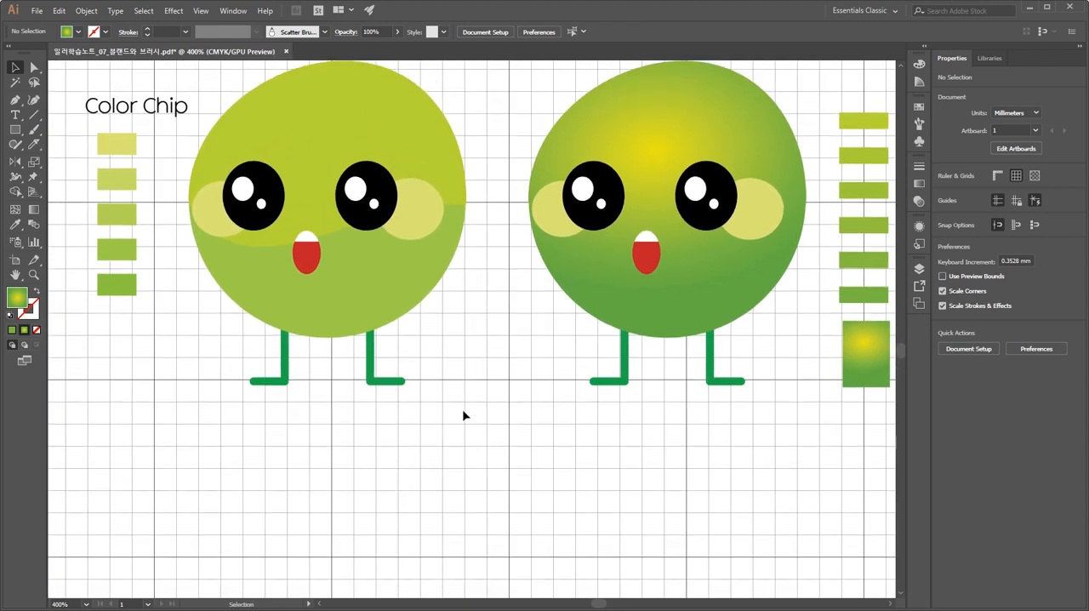
click(218, 128)
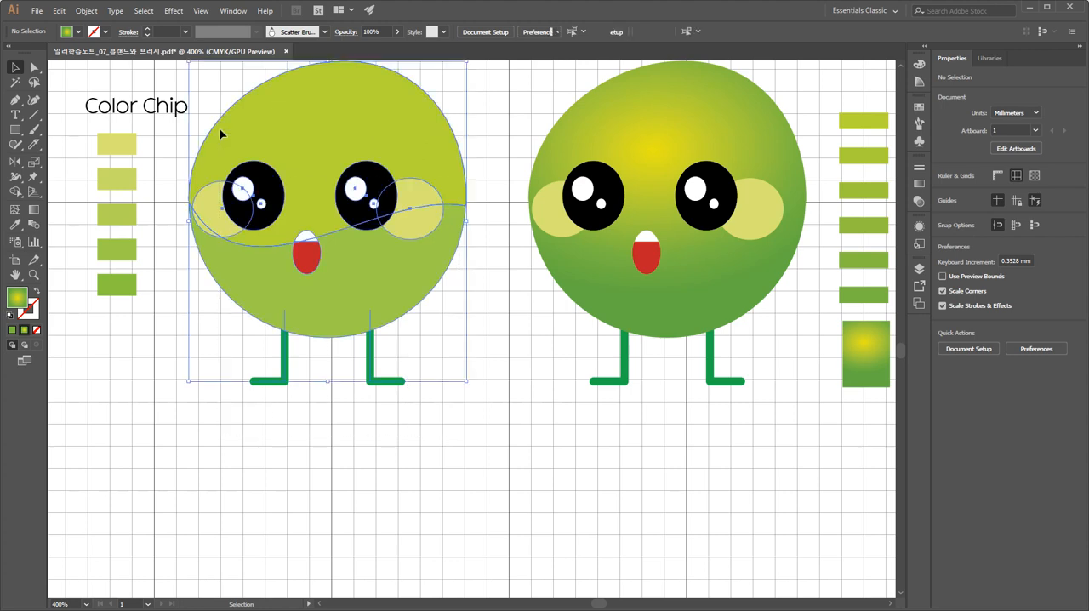
drag(330, 149, 308, 516)
drag(481, 459, 482, 300)
key(ctrl+shift+a)
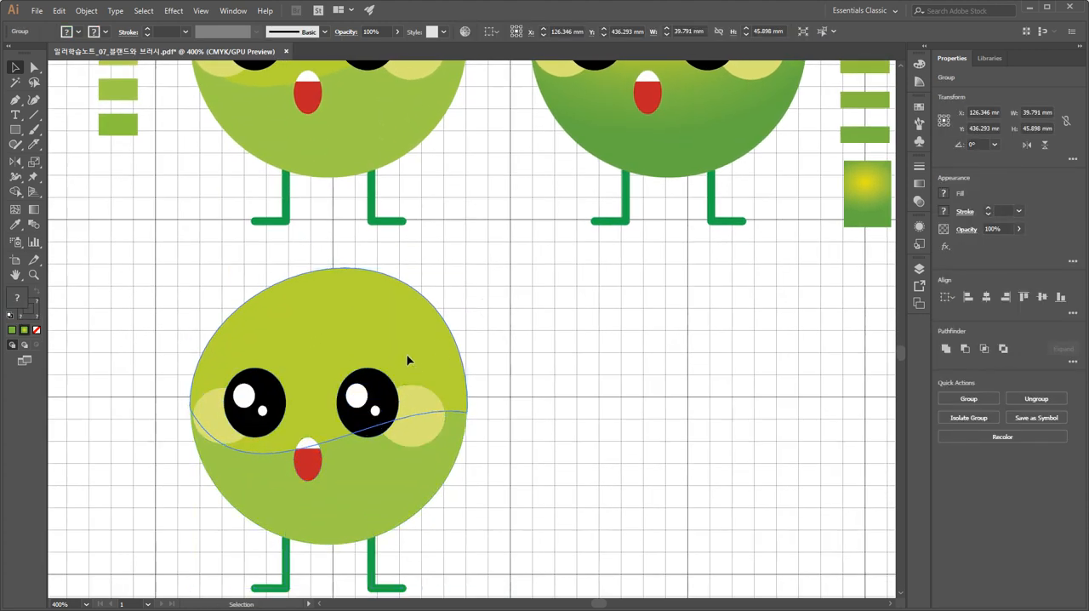
Move the copied character about 22 mm right and 6 mm down into the empty area, and deselect it.
drag(520, 425, 513, 349)
drag(524, 553, 158, 214)
drag(300, 274, 456, 317)
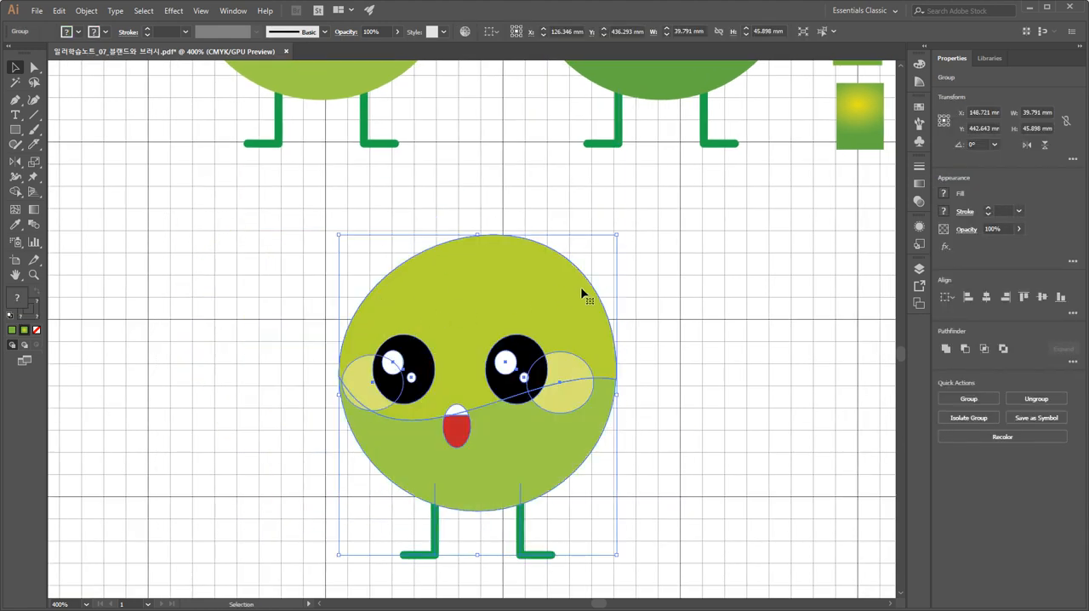
click(689, 287)
Try moving the copied character's grouped two-tone body away from its face and legs, and undo the move.
click(522, 248)
click(596, 254)
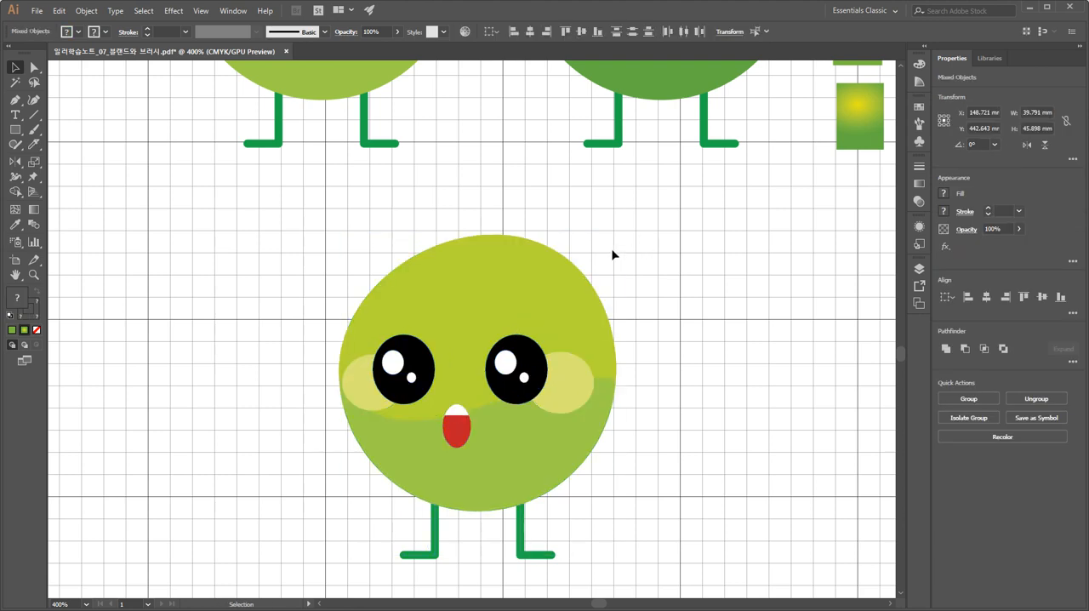
click(551, 267)
drag(613, 354, 733, 279)
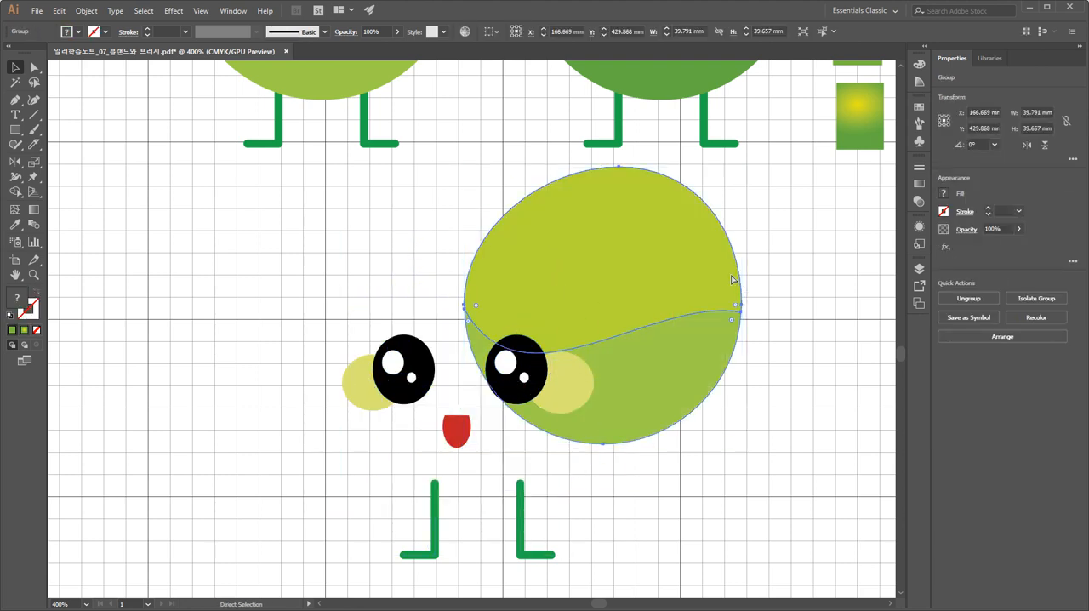
key(ctrl+z)
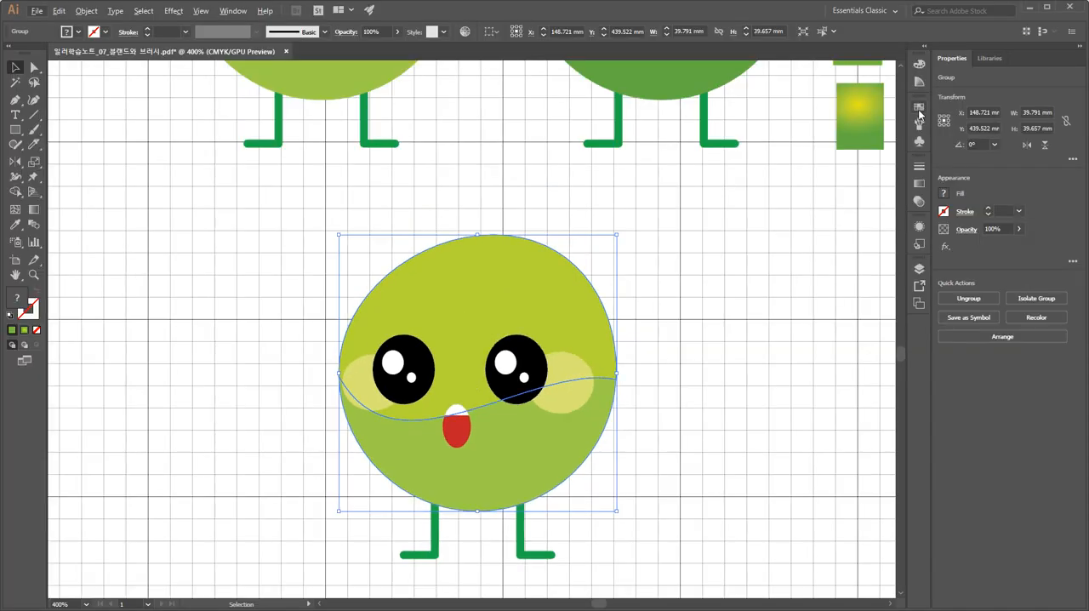
With Direct Selection, fill only the upper part of the copied body with the orange swatch C=0 M=80 Y=95 K=0.
click(919, 109)
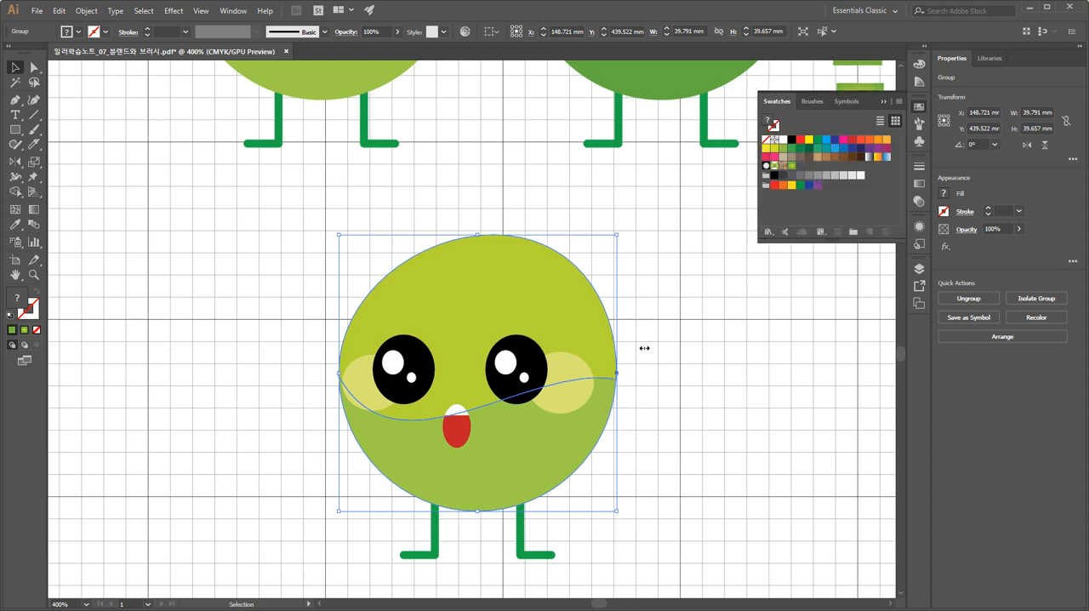
click(715, 304)
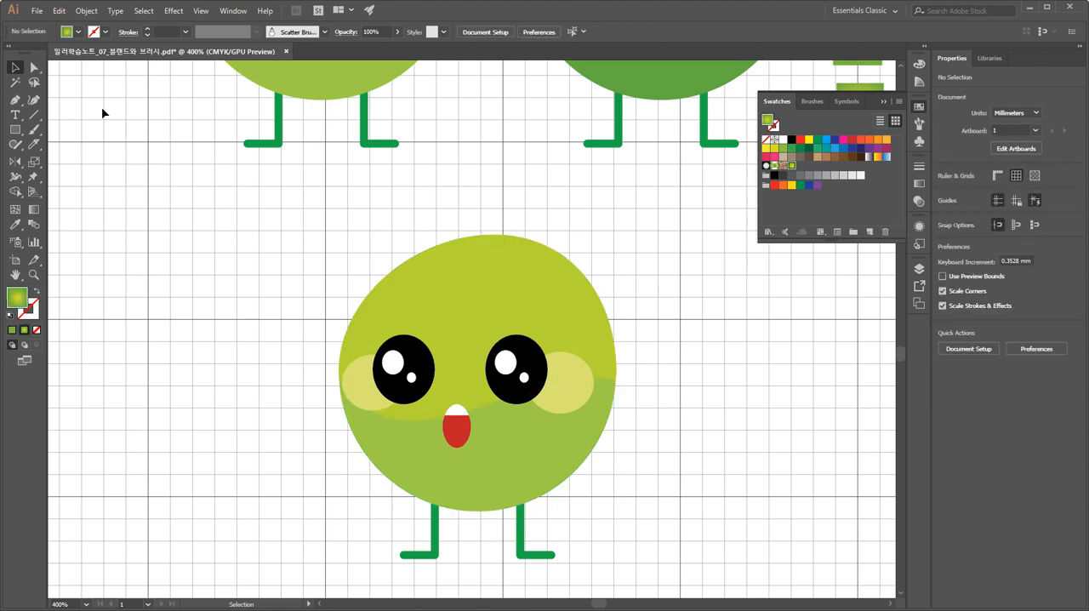
click(34, 67)
click(483, 274)
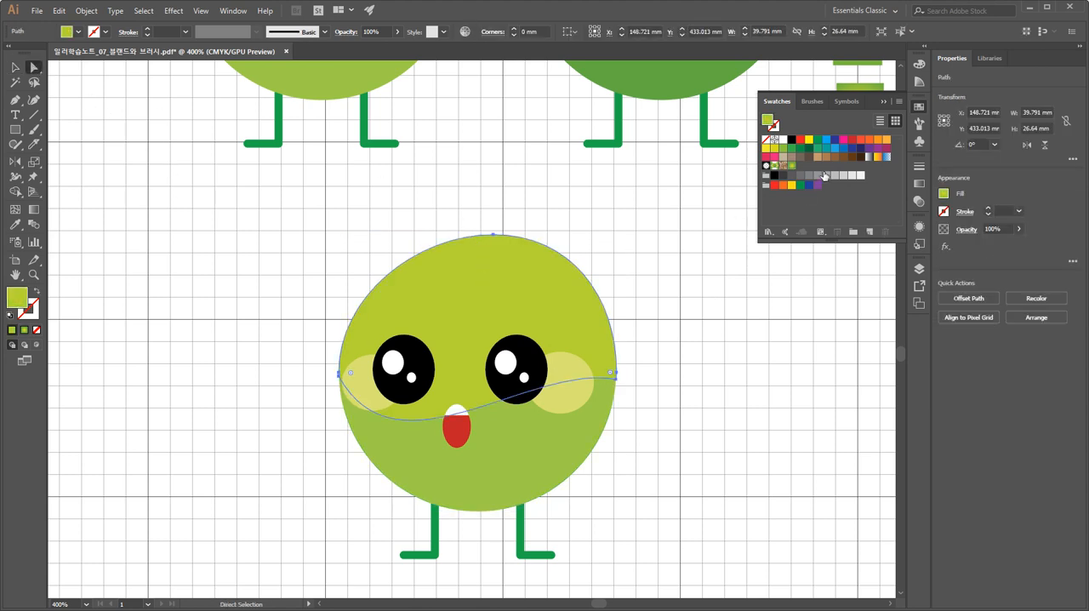
click(869, 139)
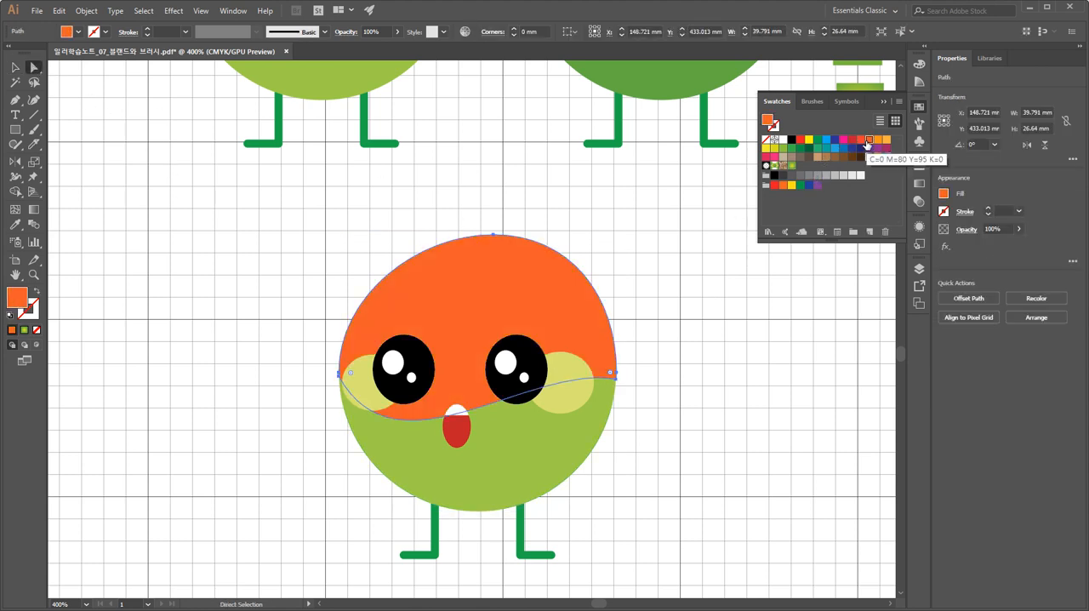
Unite the copied body's orange upper and green lower parts into one solid orange shape with Pathfinder.
click(560, 446)
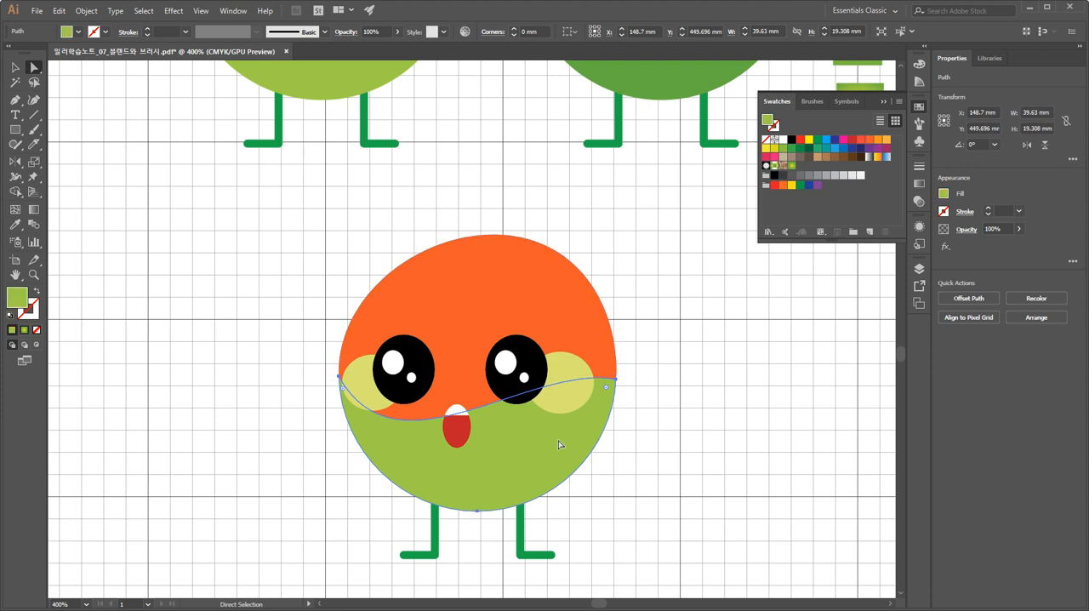
click(659, 426)
click(16, 67)
click(571, 302)
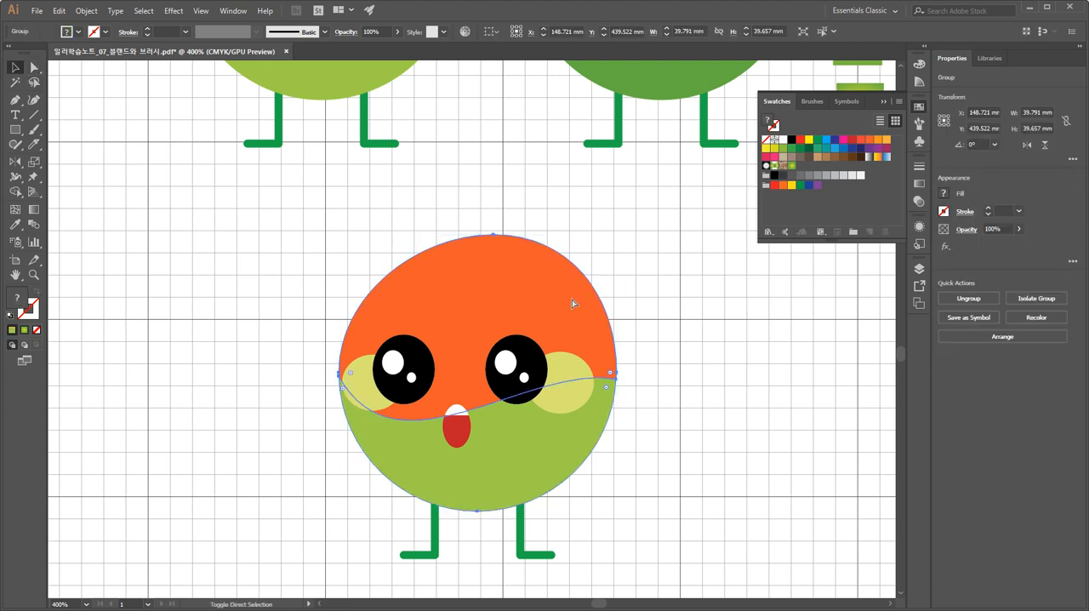
key(ctrl+shift+F9)
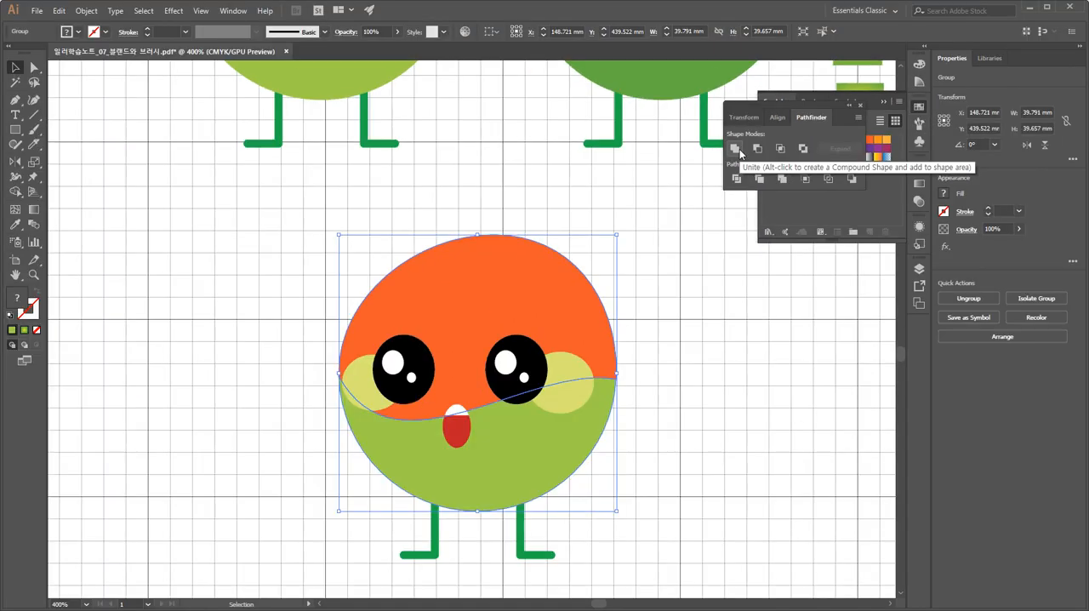
click(669, 138)
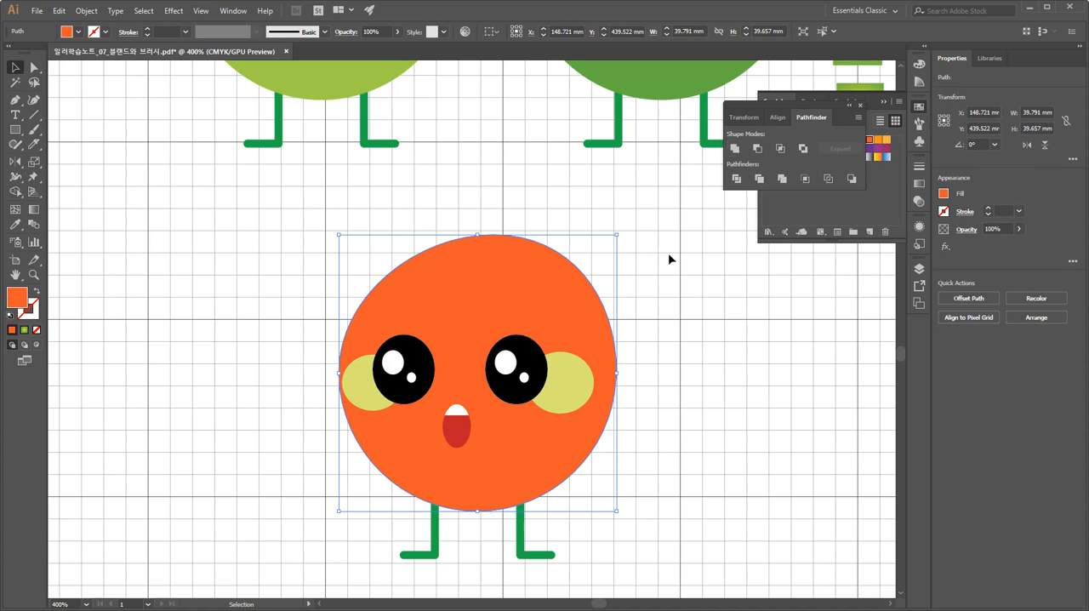
click(656, 304)
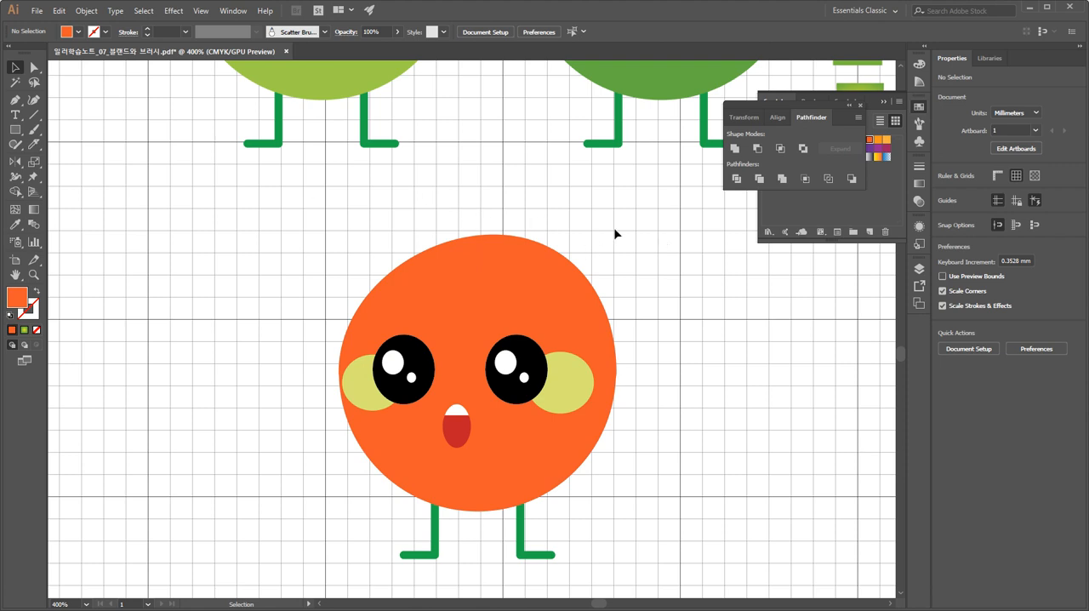
Try filling the united body with the muted orange-brown #C1684F, and undo the colour change.
click(569, 372)
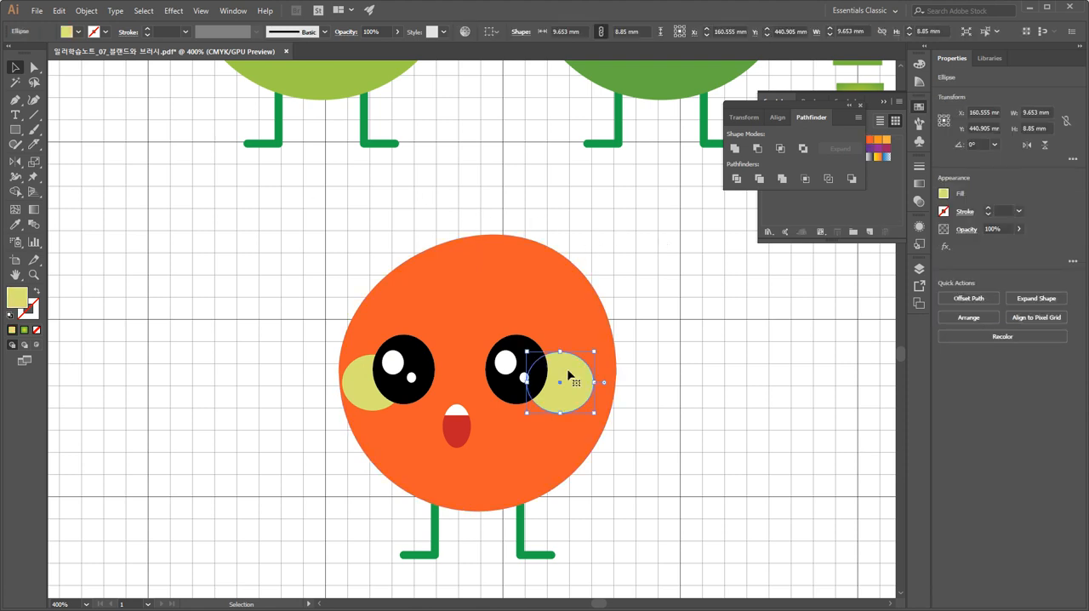
click(570, 295)
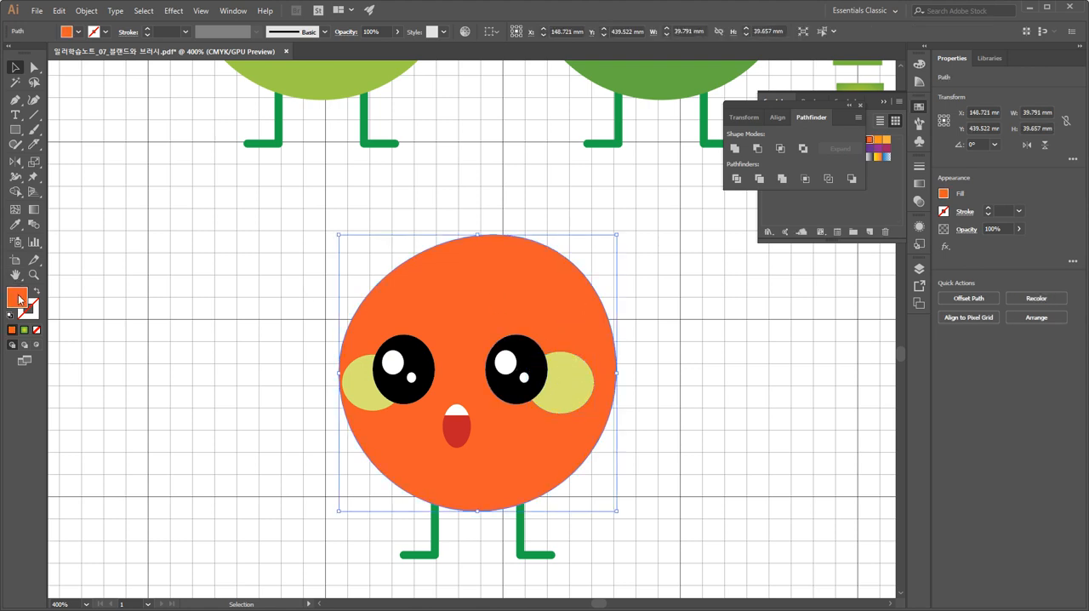
double_click(18, 299)
click(475, 255)
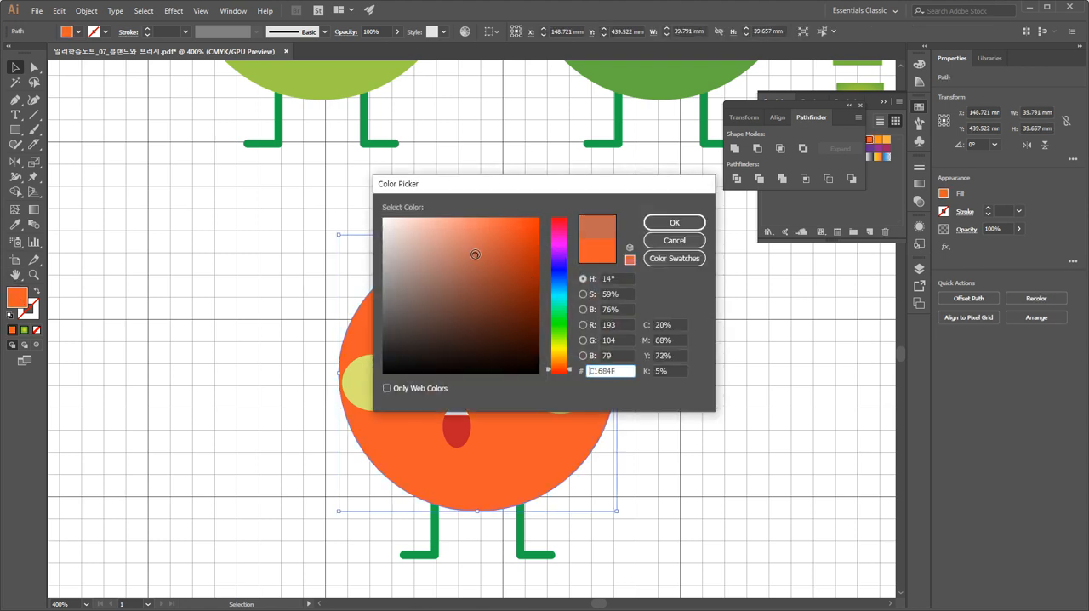
click(674, 224)
click(702, 269)
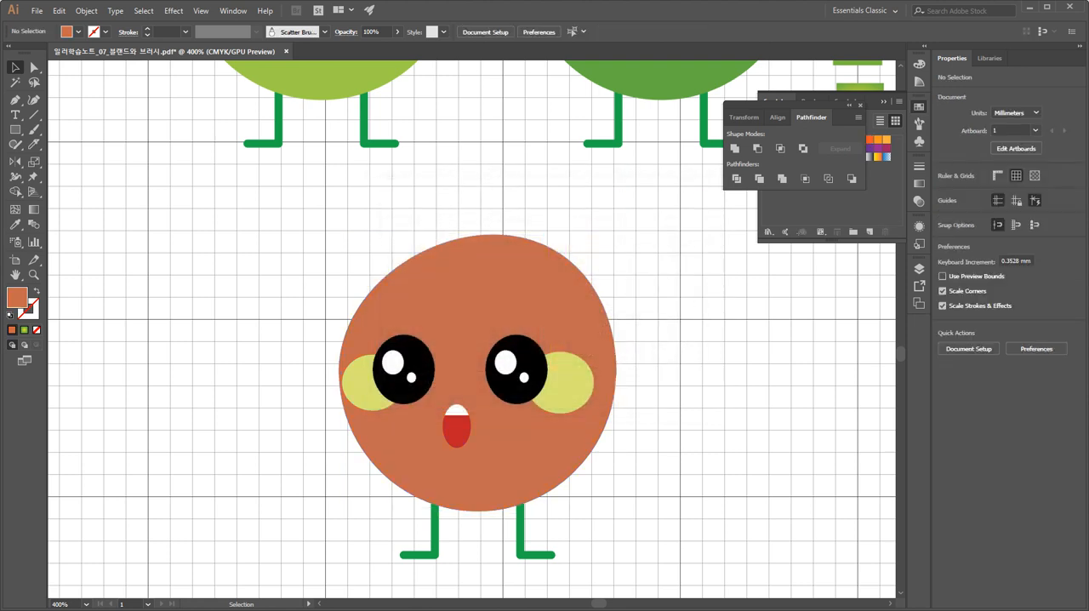
click(400, 305)
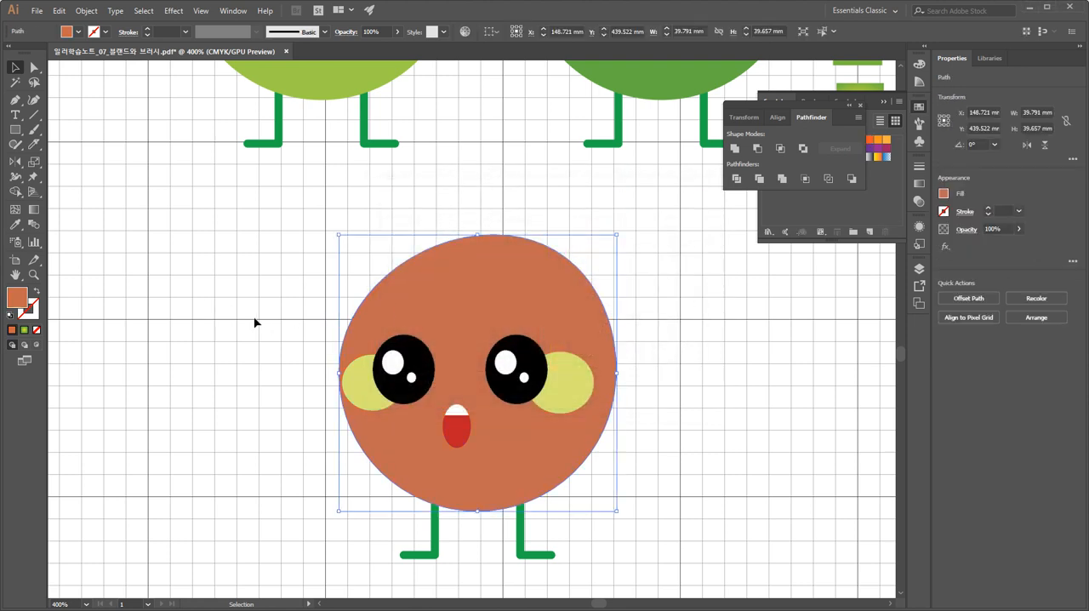
key(a)
key(ctrl+z)
Try a light peach fill on the united body using the Color Picker, and deselect it.
key(v)
double_click(23, 302)
drag(448, 273, 458, 232)
click(674, 222)
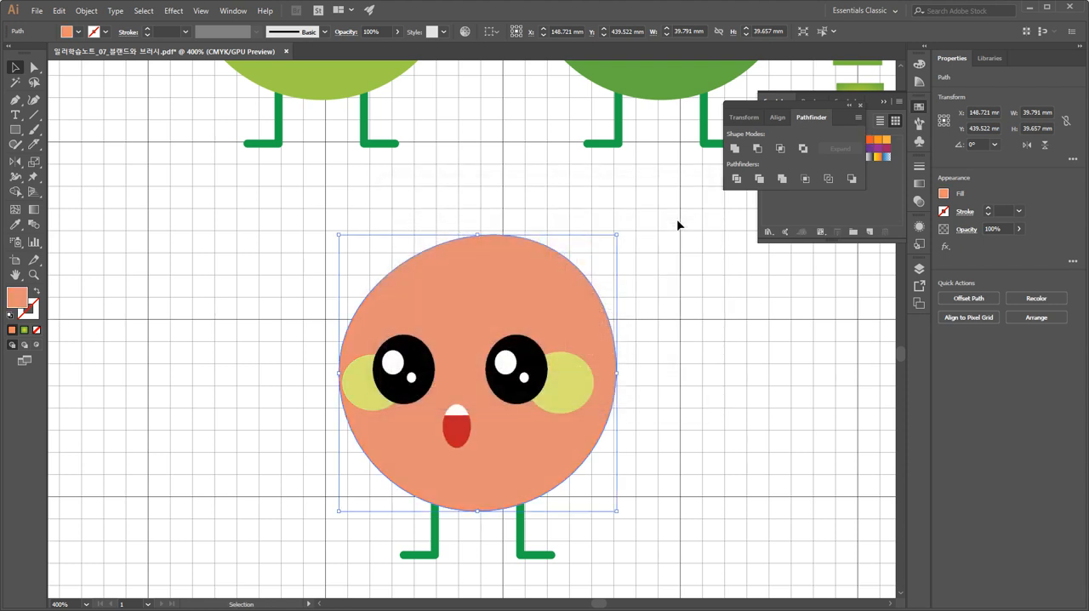
key(a)
key(ctrl+=)
key(v)
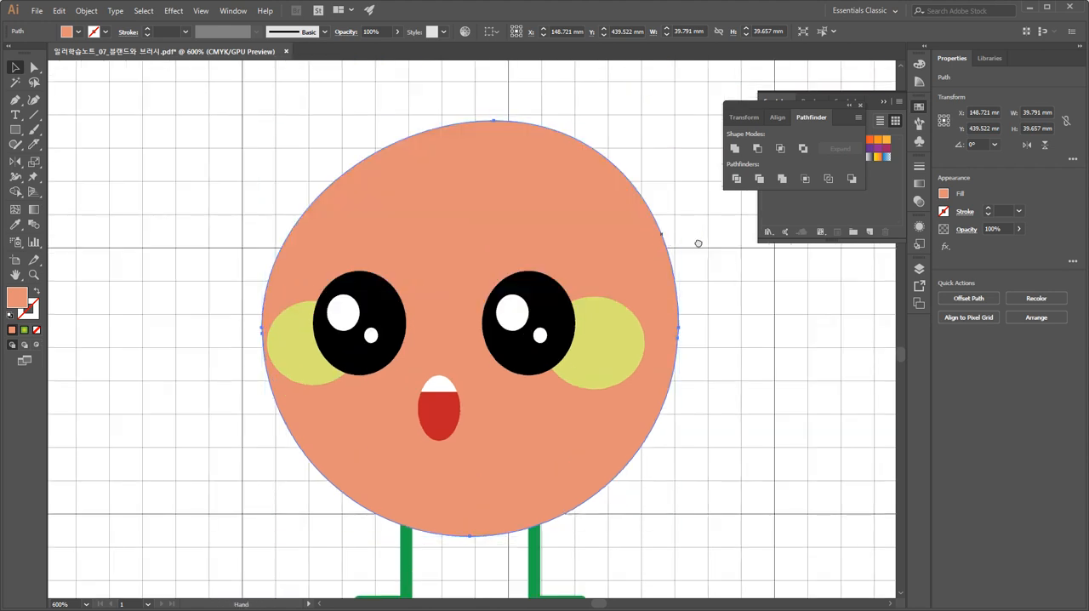
drag(698, 240, 605, 234)
click(660, 292)
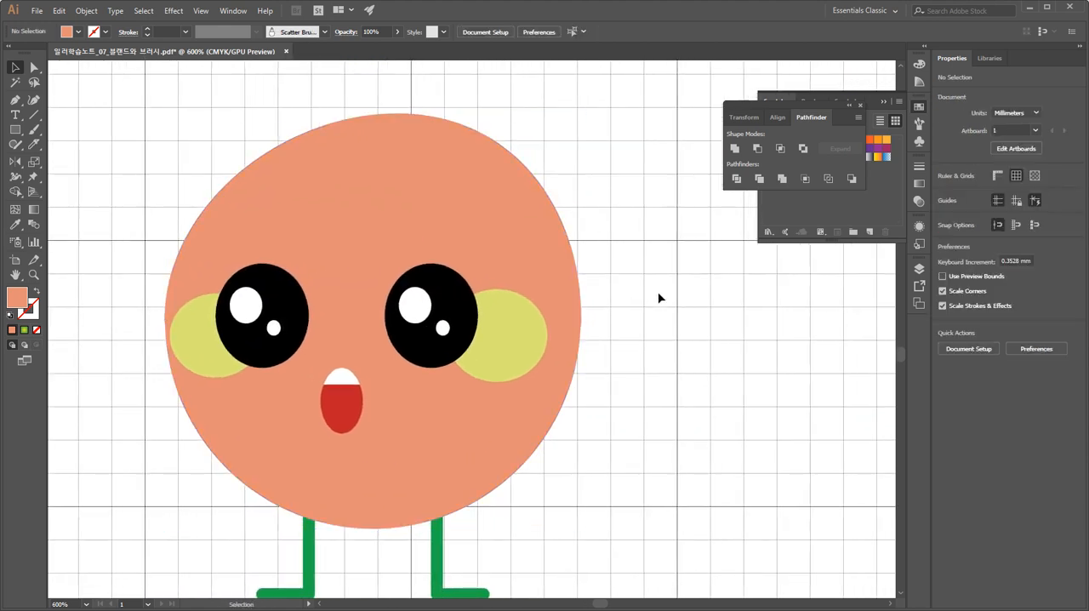
Copy the character's right yellow cheek onto the forehead, about 13 mm left and 13 mm up, and fill the copy with white.
click(528, 346)
drag(528, 346, 394, 211)
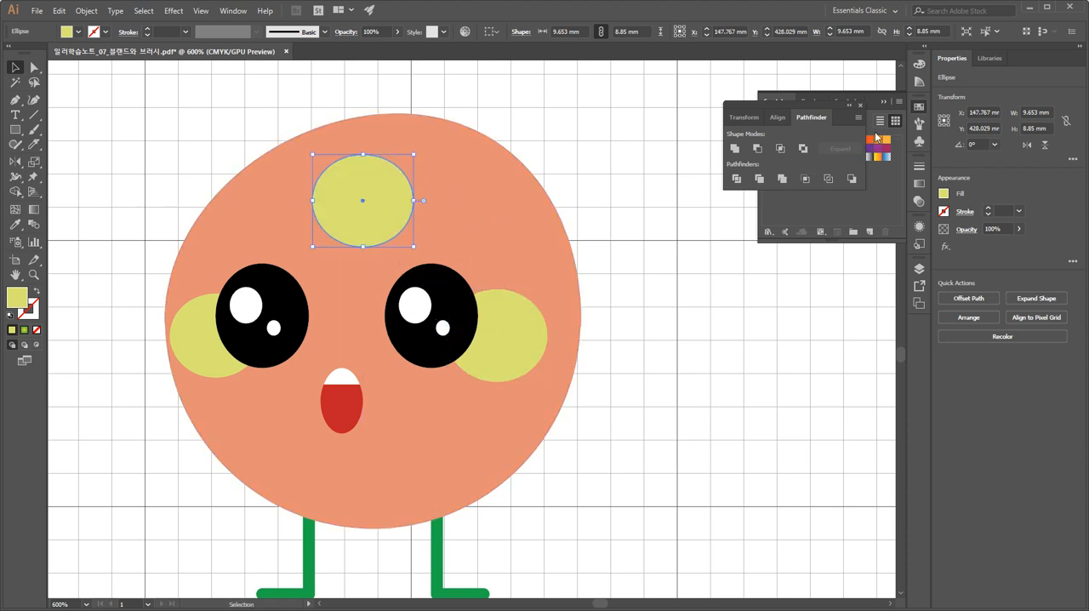
click(918, 110)
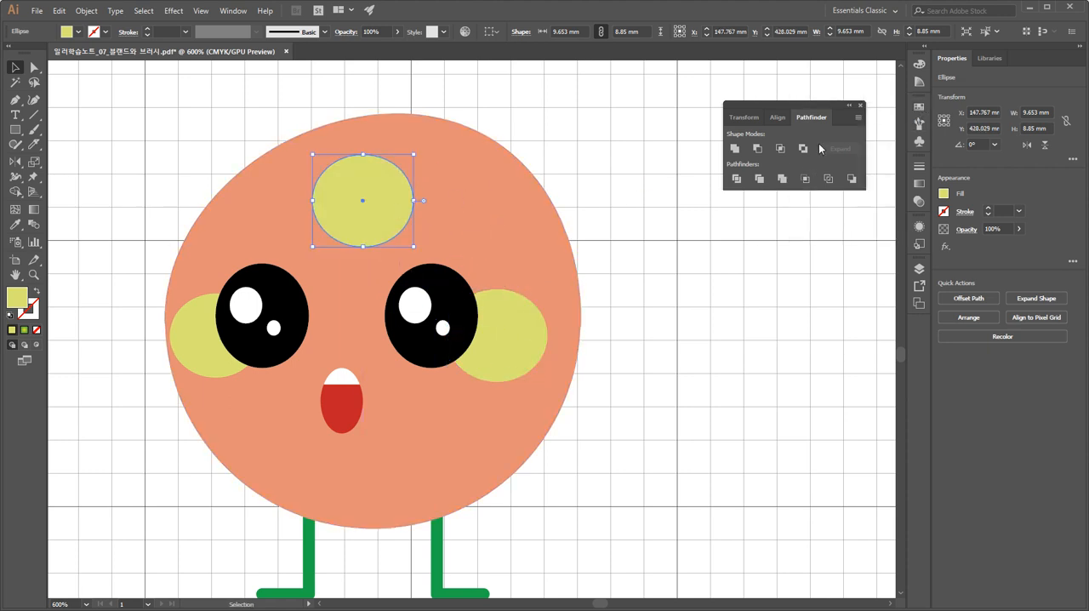
click(860, 105)
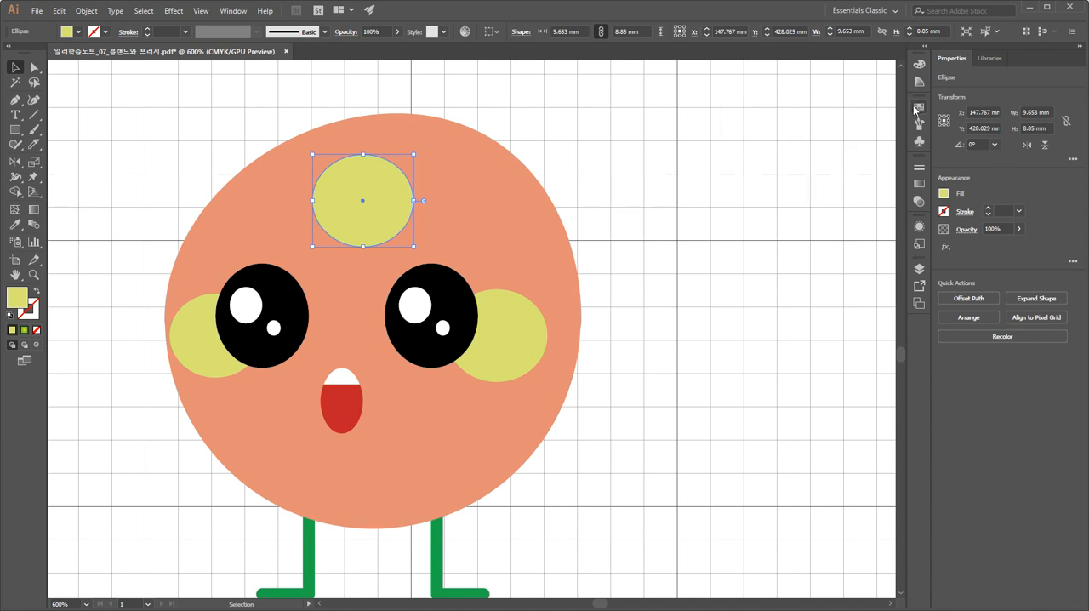
click(919, 106)
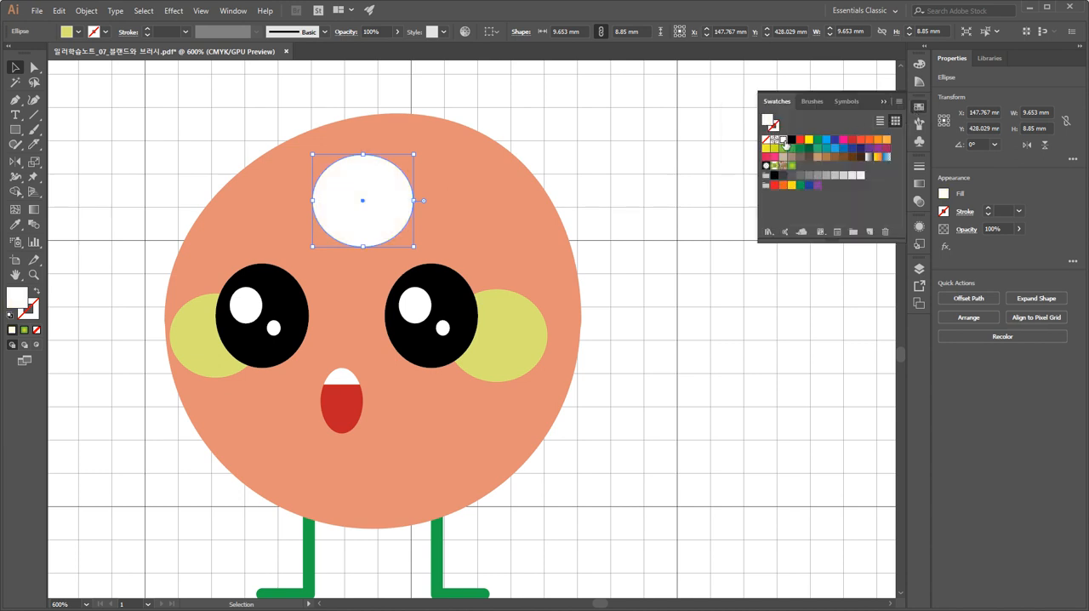
click(784, 140)
click(598, 160)
Fill the character's body with the medium brown swatch.
click(548, 234)
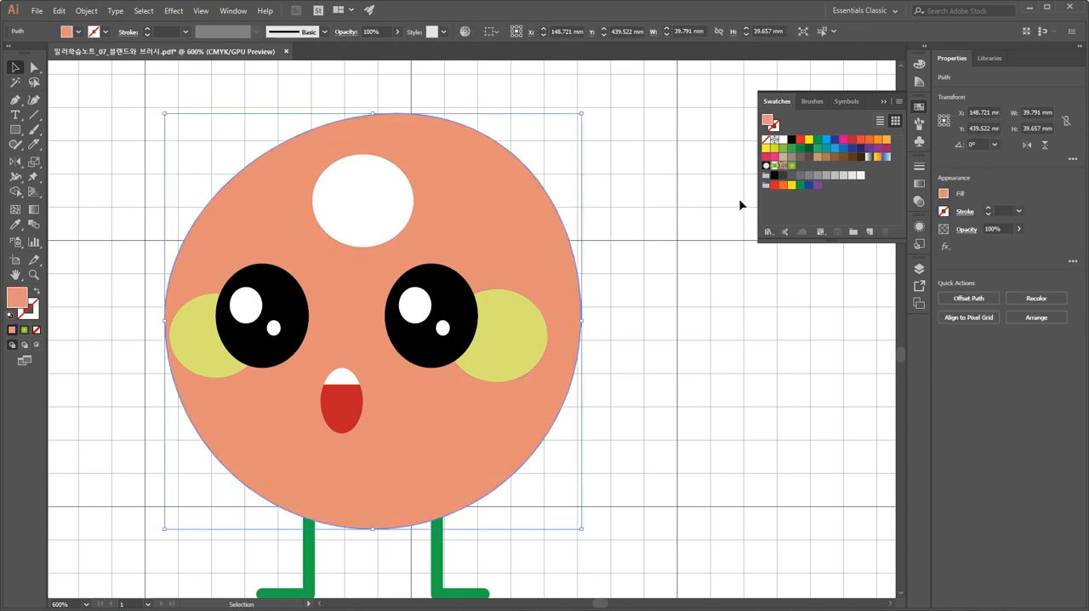
click(835, 157)
click(826, 156)
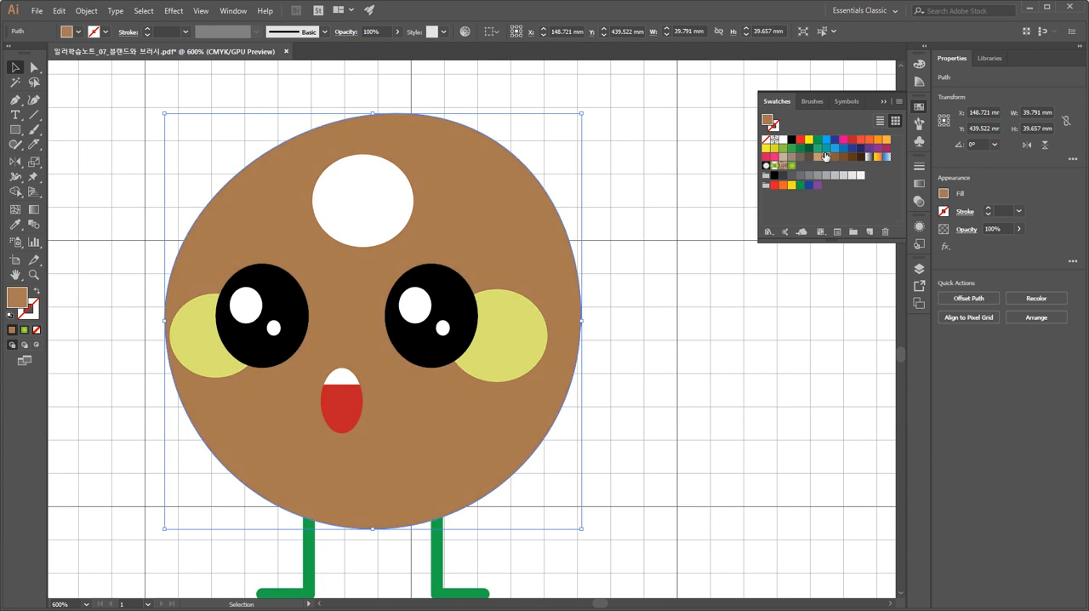
click(678, 244)
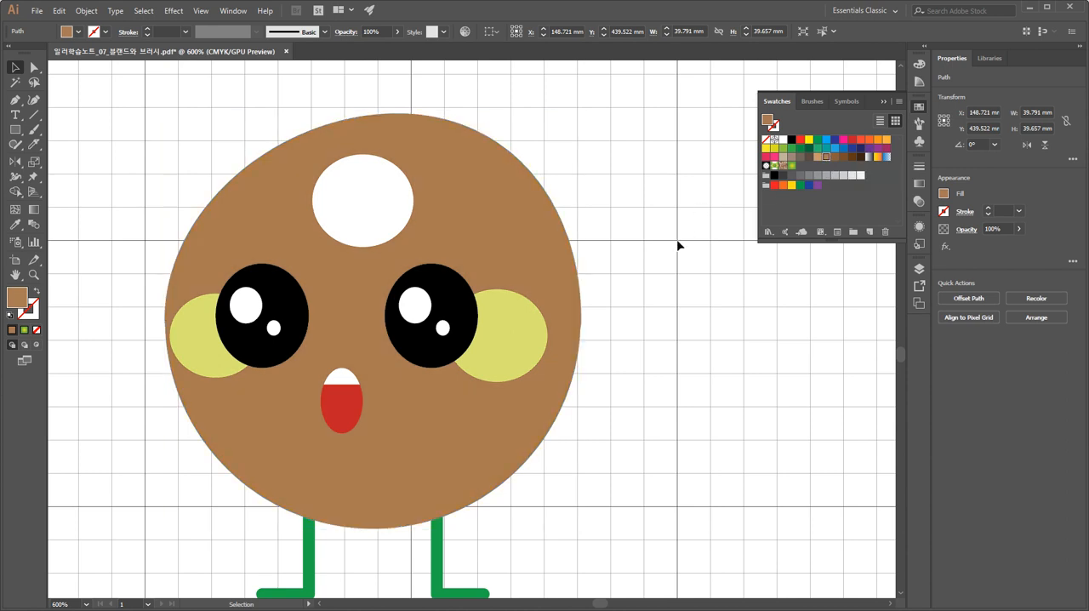
Examine the text notes beside the brown character naming the Feather and Gaussian Blur effects and their effect categories.
click(385, 199)
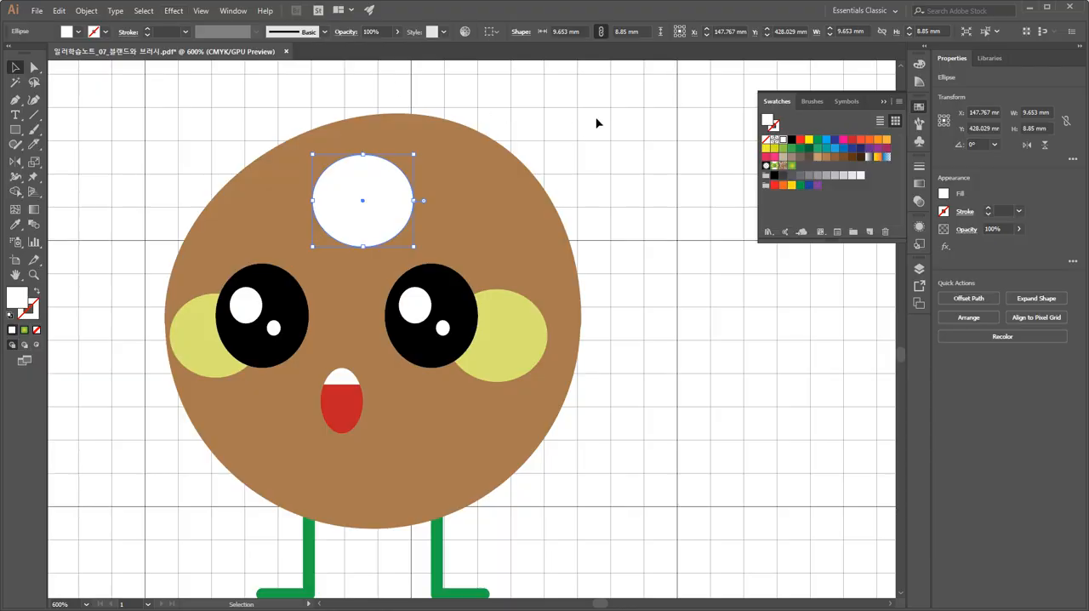
click(598, 122)
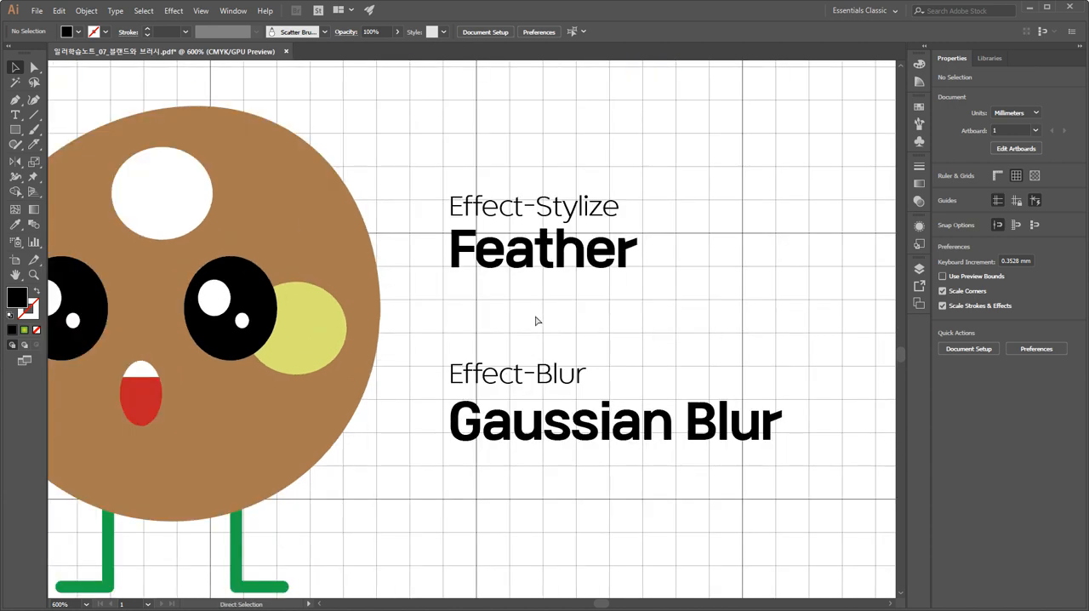
key(ctrl+plus)
key(ctrl+plus)
drag(536, 320, 392, 296)
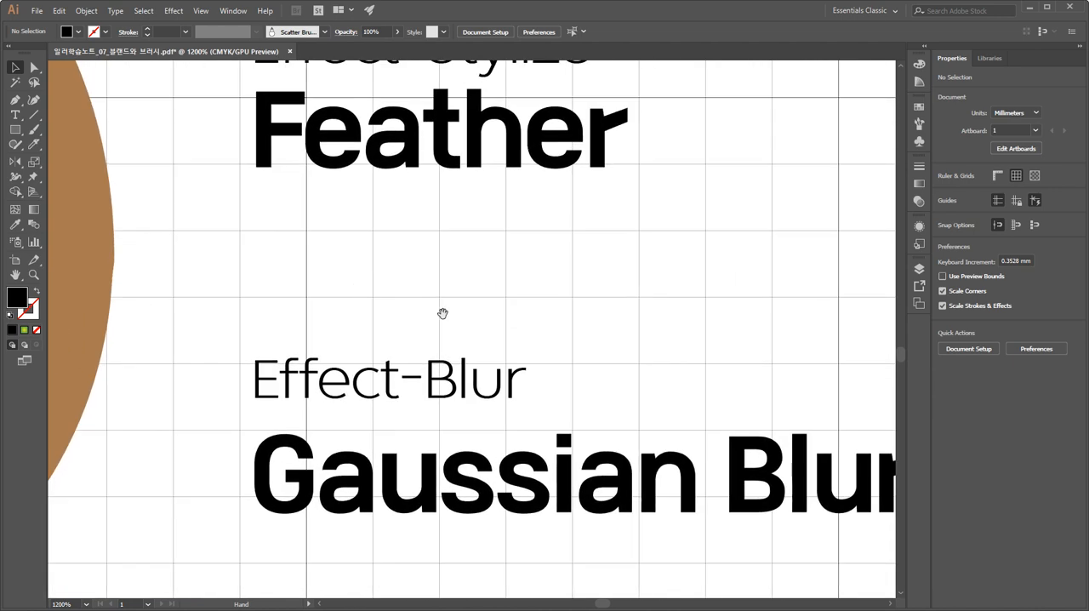
drag(462, 319, 396, 368)
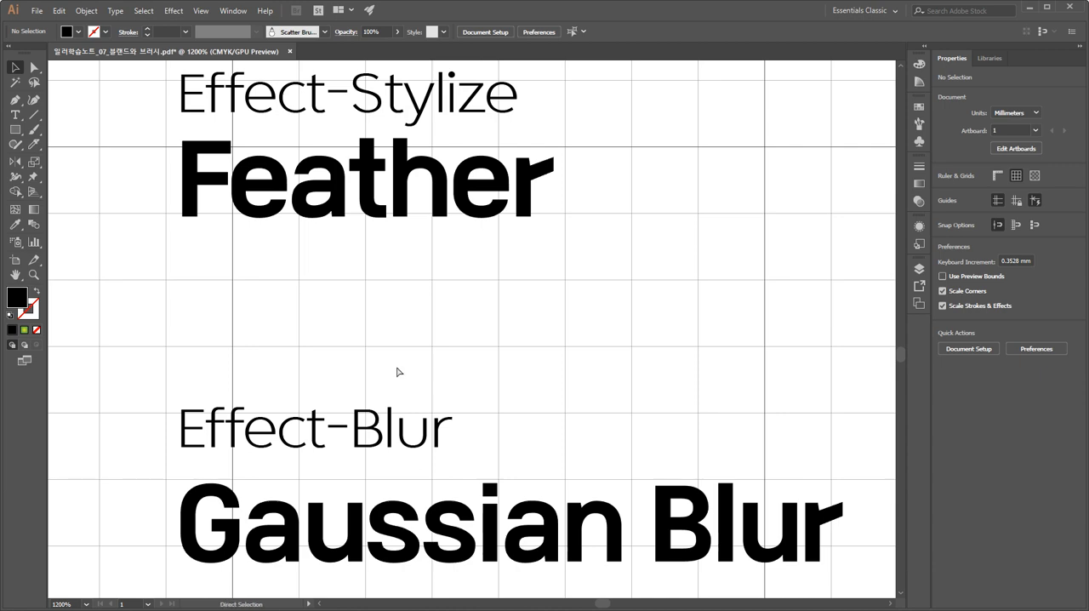
key(ctrl+minus)
drag(263, 357, 574, 371)
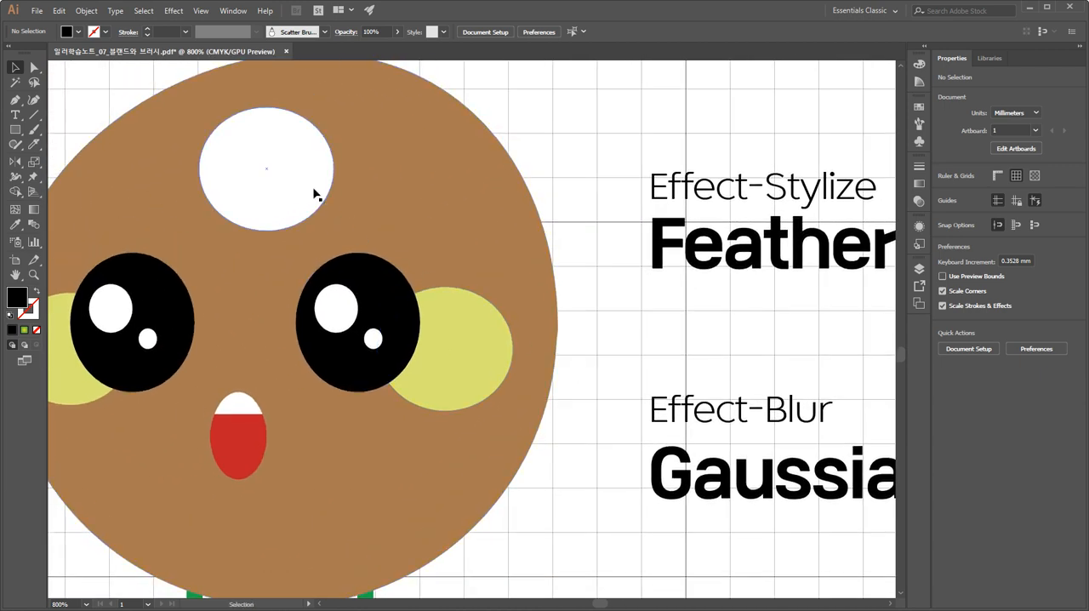
Select the brown character's eyes, their highlights and the mouth, and lock them.
click(292, 176)
drag(359, 345, 435, 319)
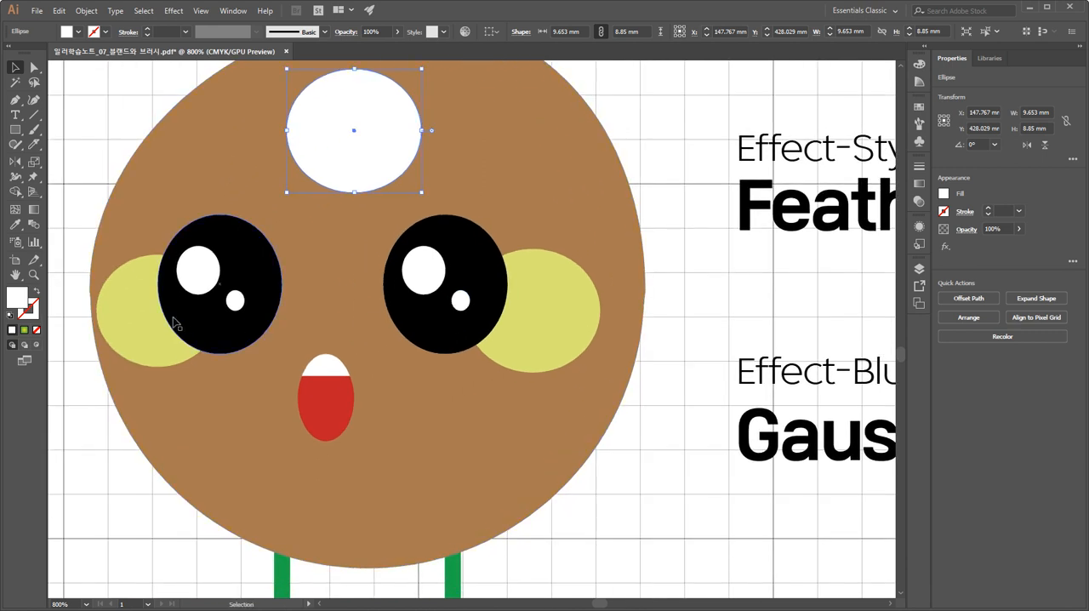
click(242, 303)
shift+click(453, 281)
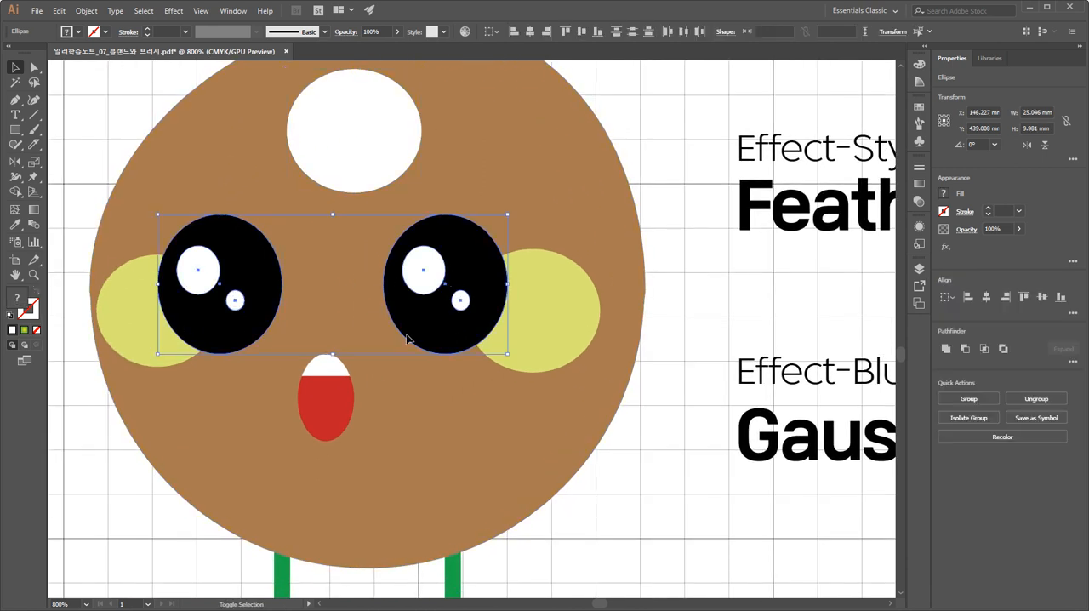
shift+click(311, 414)
click(241, 494)
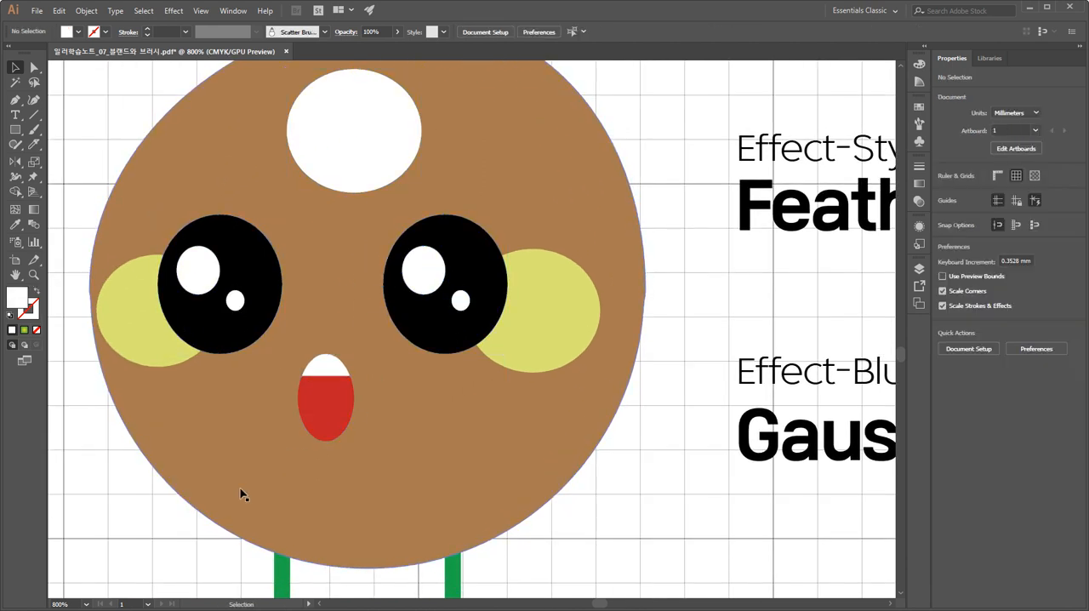
Lock the character's two green legs and its brown body.
drag(218, 544, 219, 451)
drag(168, 517, 503, 558)
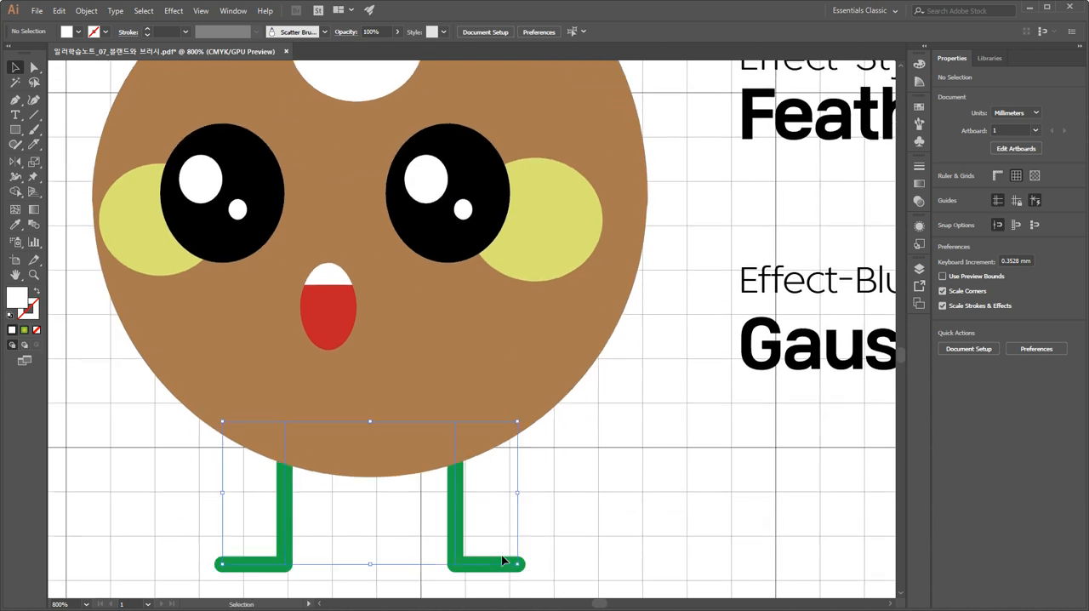
key(ctrl+2)
drag(470, 381, 484, 498)
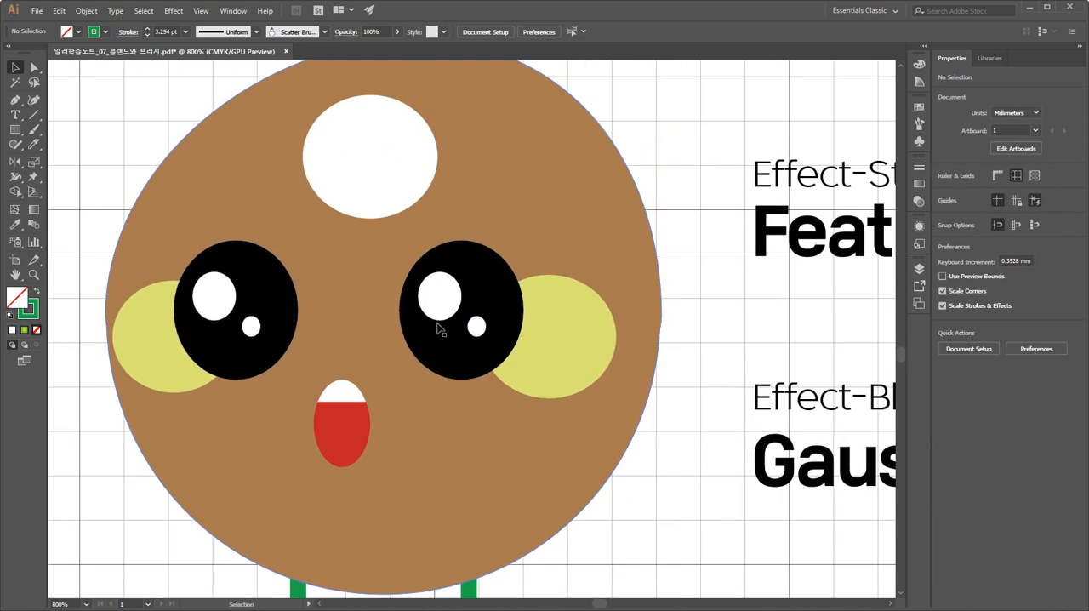
click(427, 357)
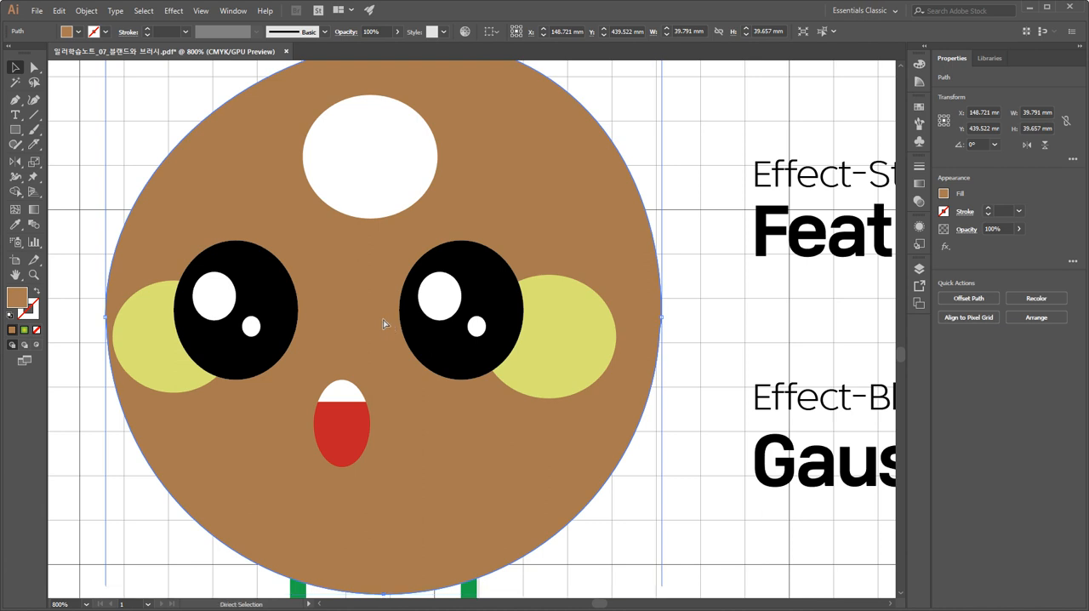
key(ctrl+2)
Start a Feather effect on the brown character's left yellow-green cheek with the preview enabled.
click(161, 332)
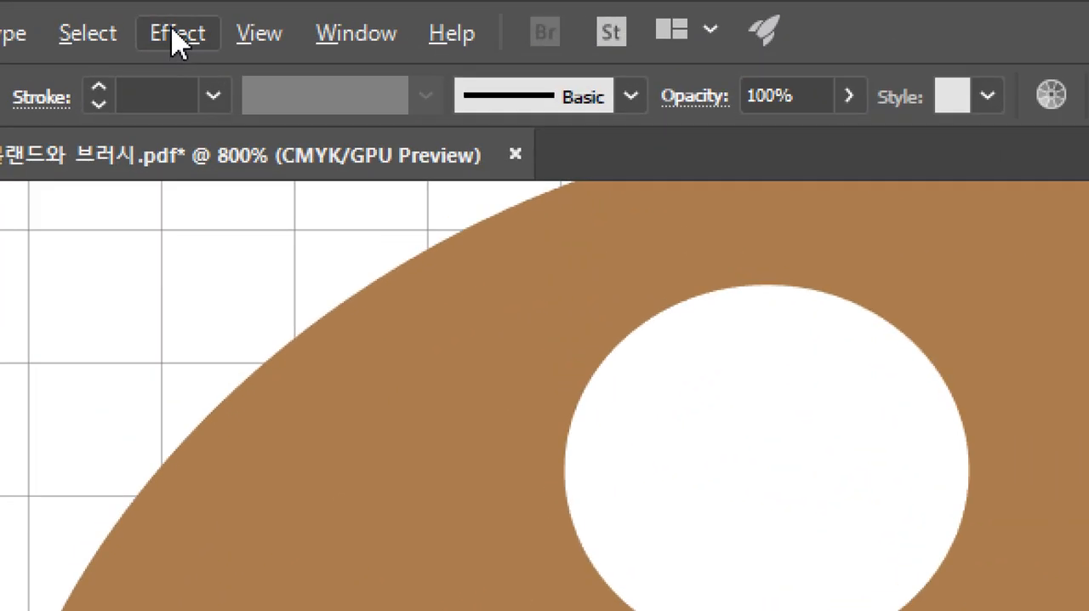
click(174, 11)
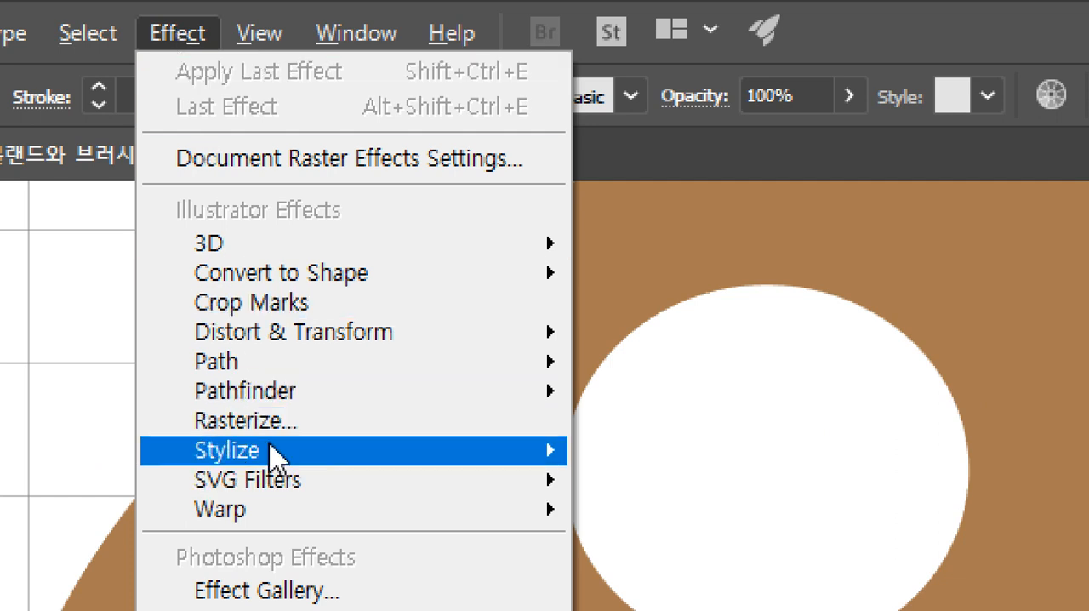
mouse_move(275, 455)
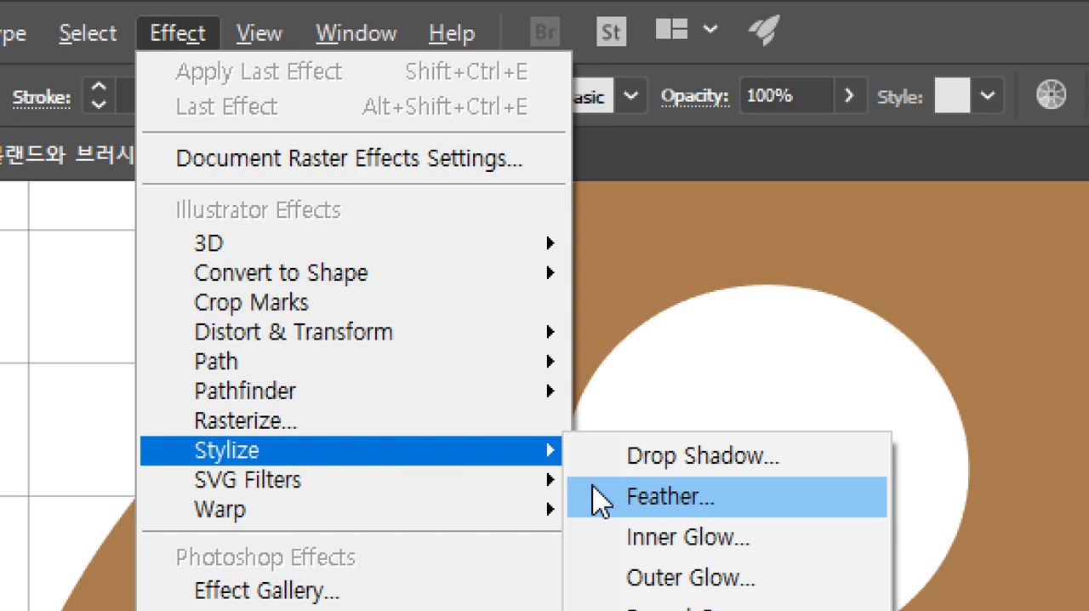
click(720, 509)
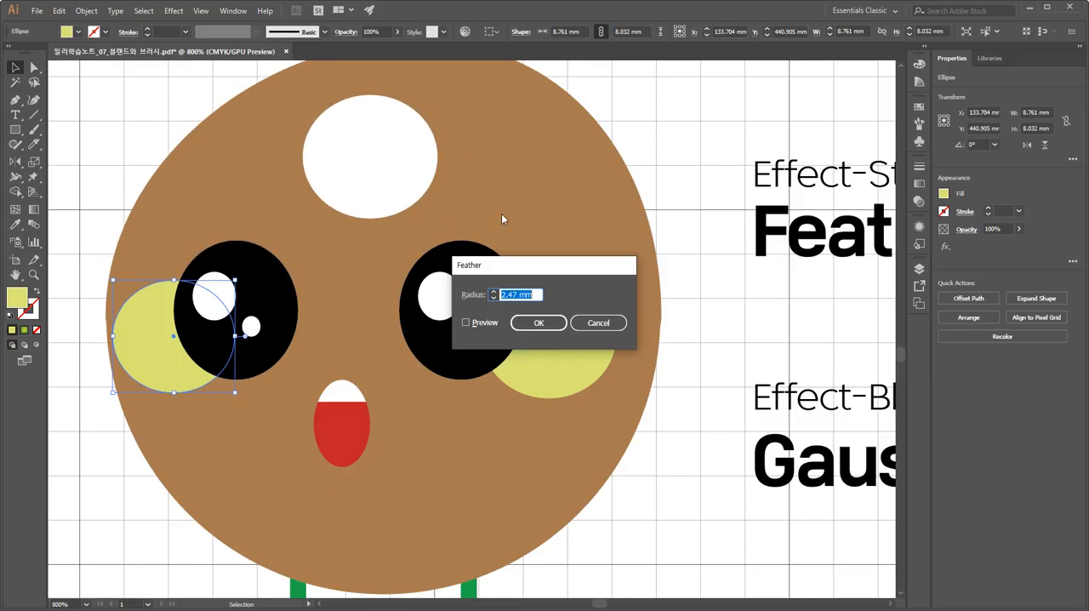
drag(499, 264, 308, 250)
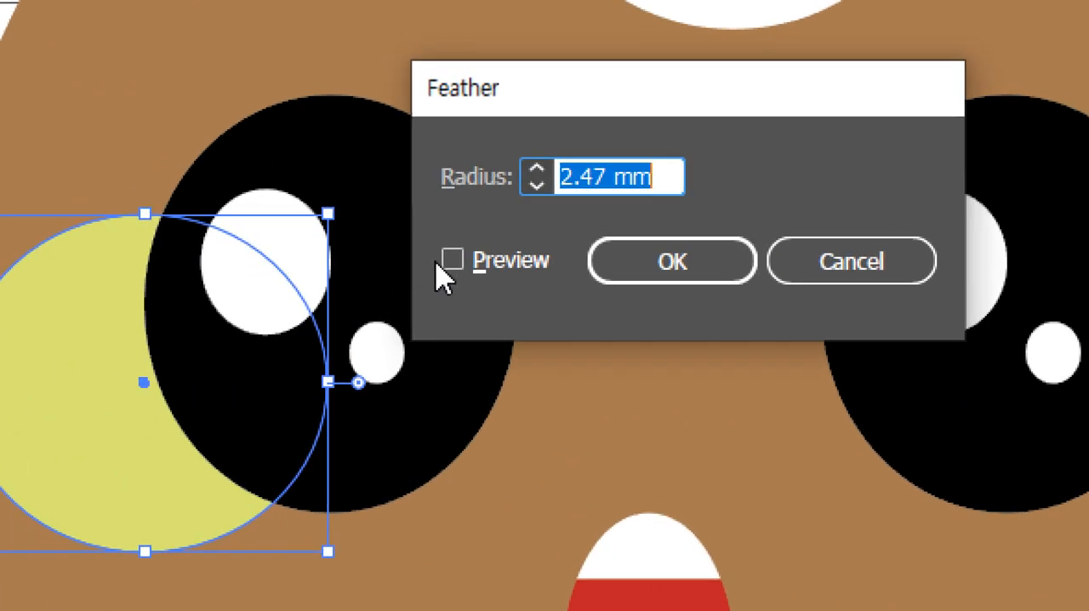
click(450, 260)
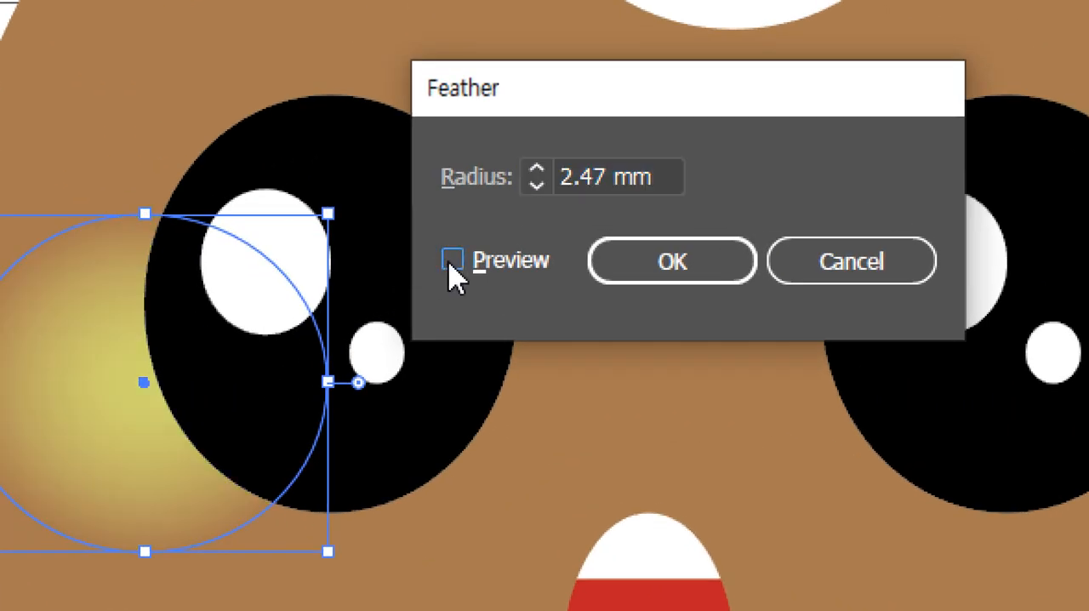
Set the left cheek's feather radius to 2 mm, keeping the cheek in view for the preview.
click(537, 184)
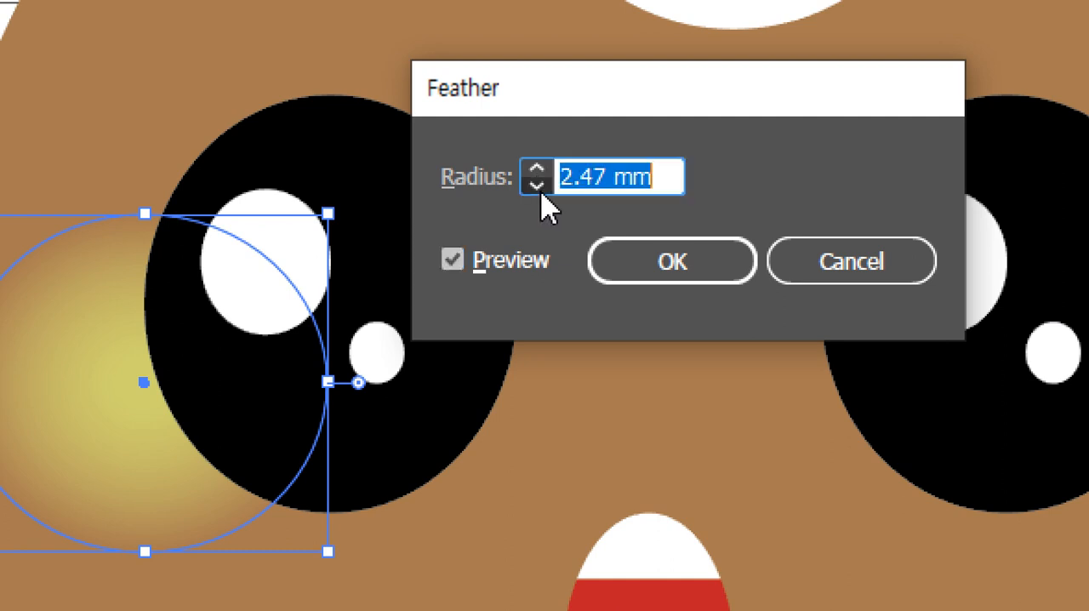
click(537, 184)
click(537, 185)
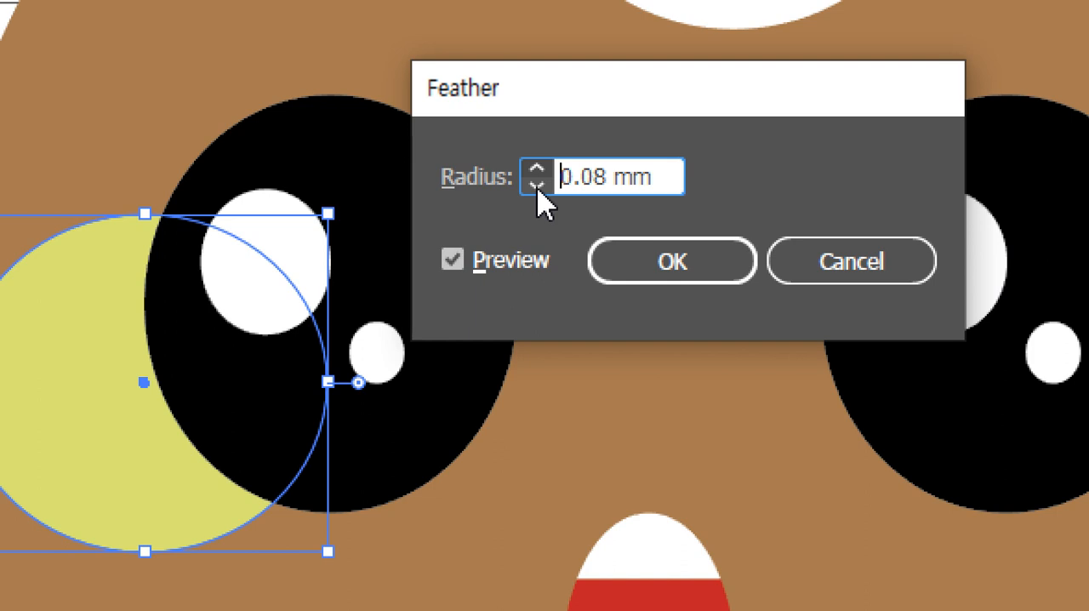
click(537, 184)
click(537, 168)
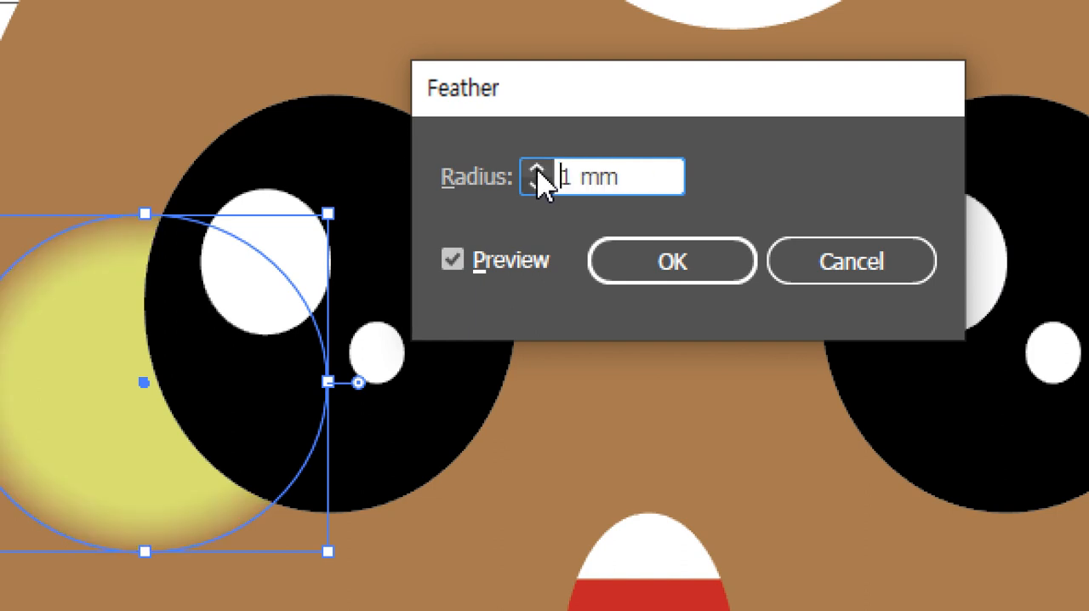
click(538, 169)
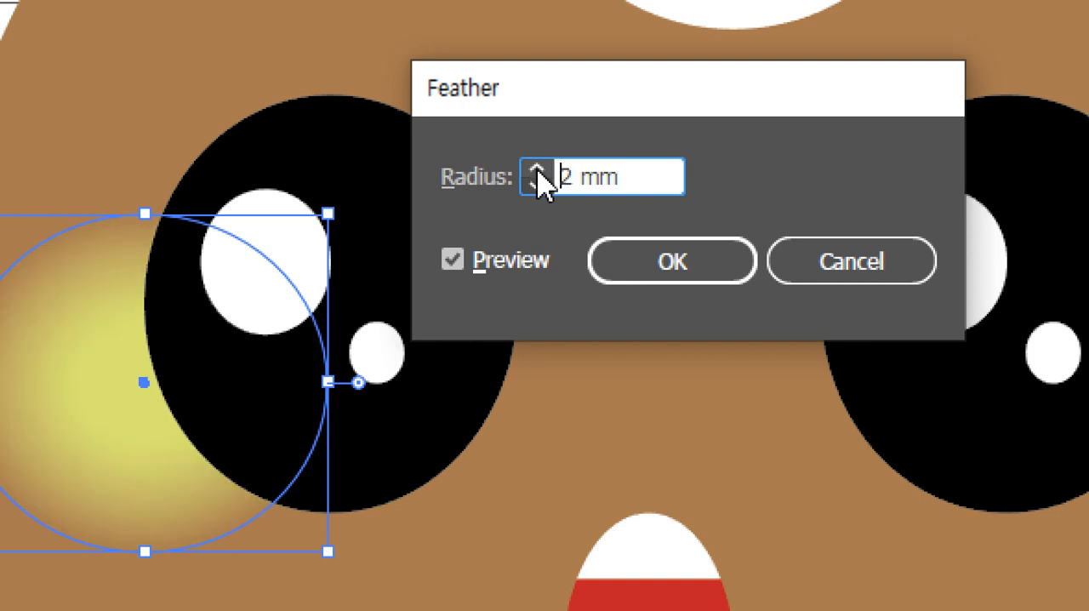
drag(565, 104, 554, 253)
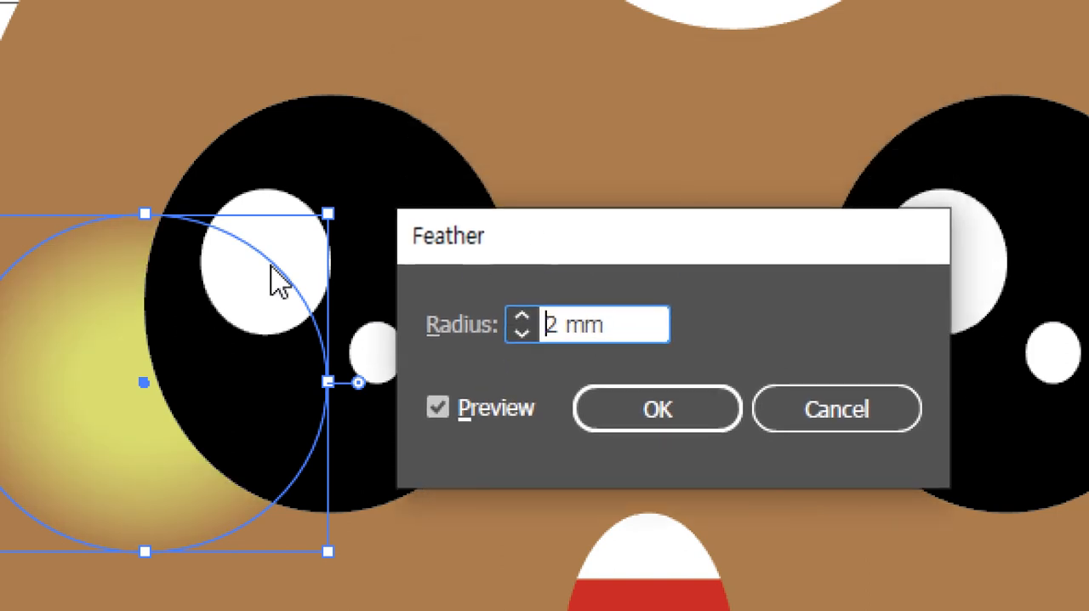
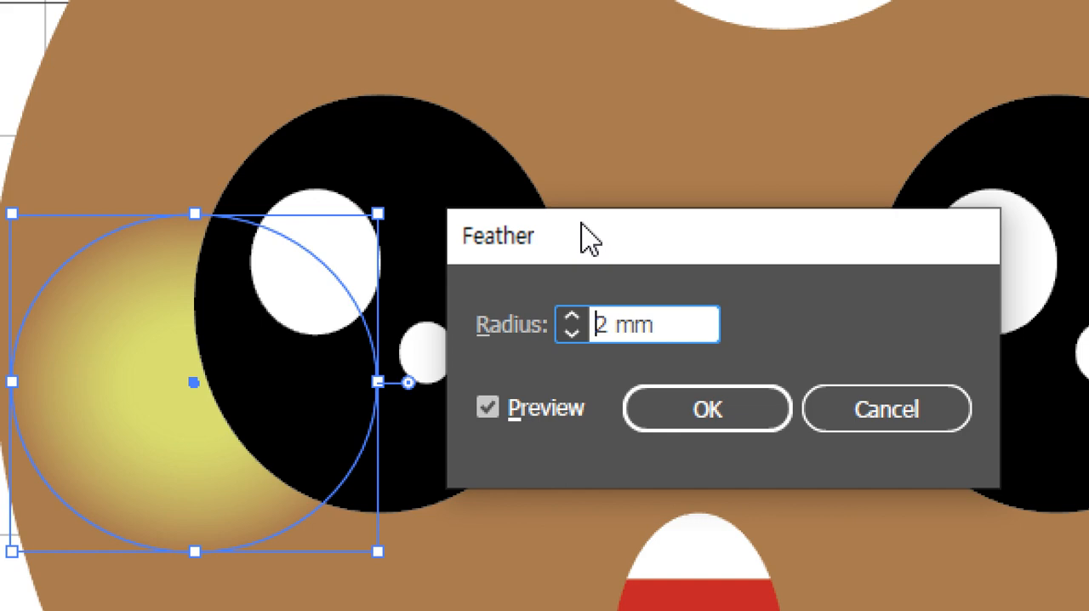
Apply the feather to the left cheek and delete the white circle on the forehead.
click(669, 430)
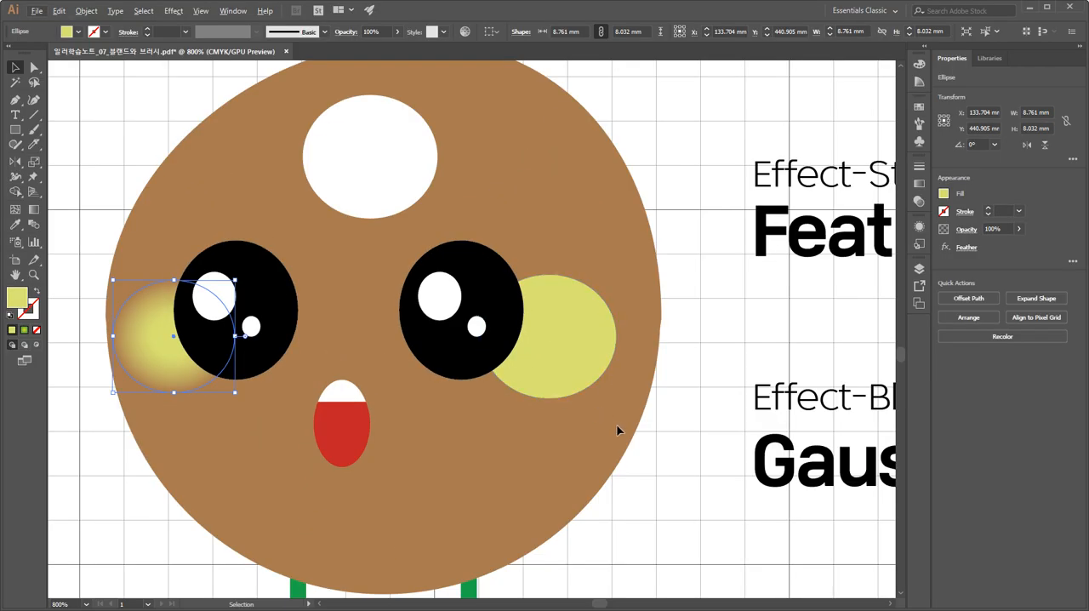
click(820, 509)
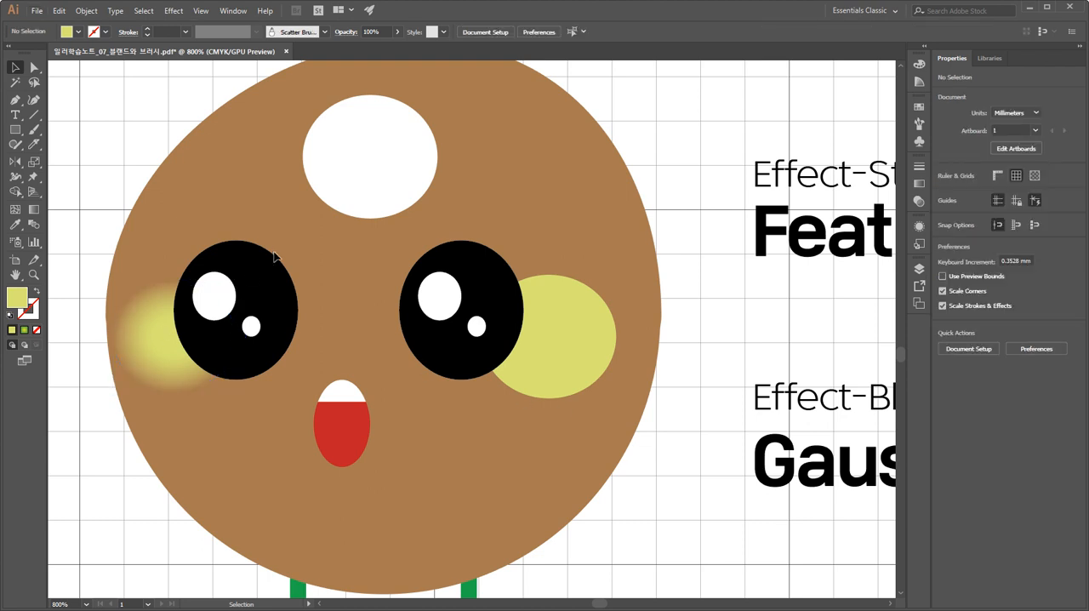
click(361, 191)
key(Delete)
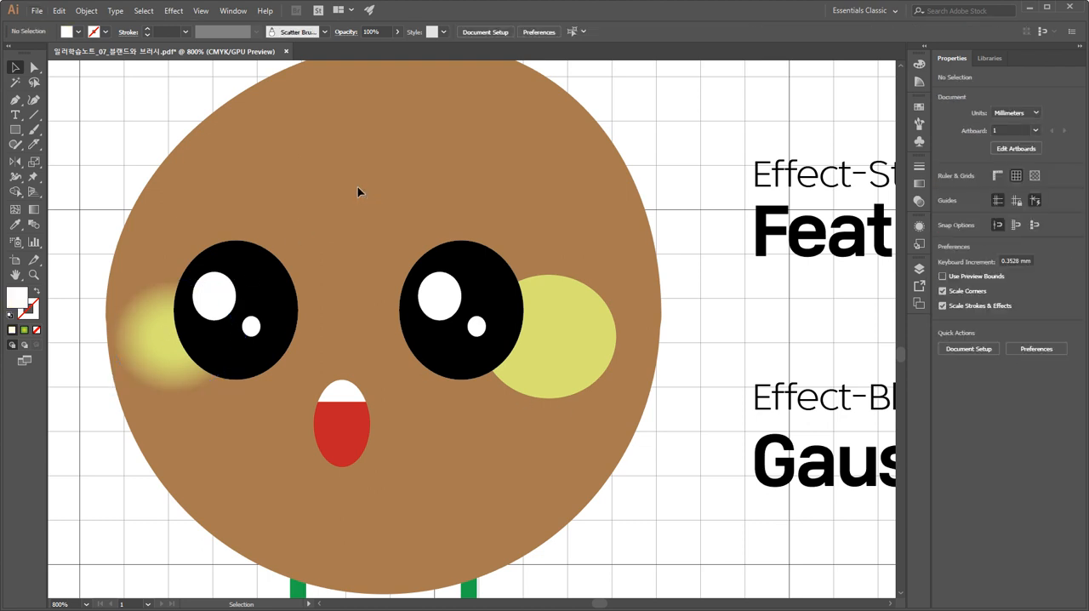
Copy the feathered left cheek onto the forehead and fill the copy with white.
drag(160, 355, 377, 172)
click(918, 107)
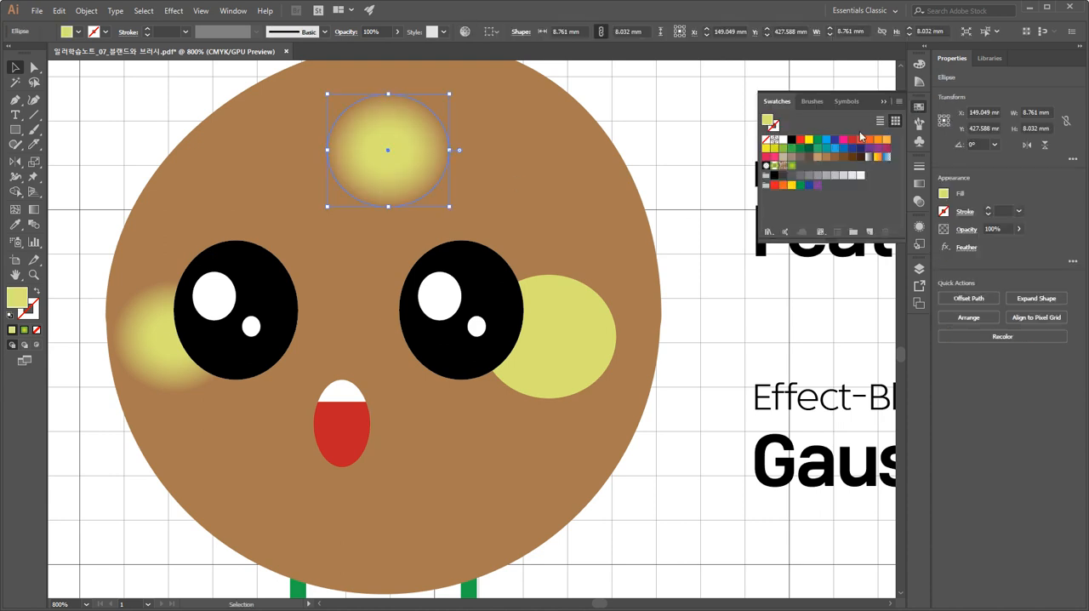
click(783, 141)
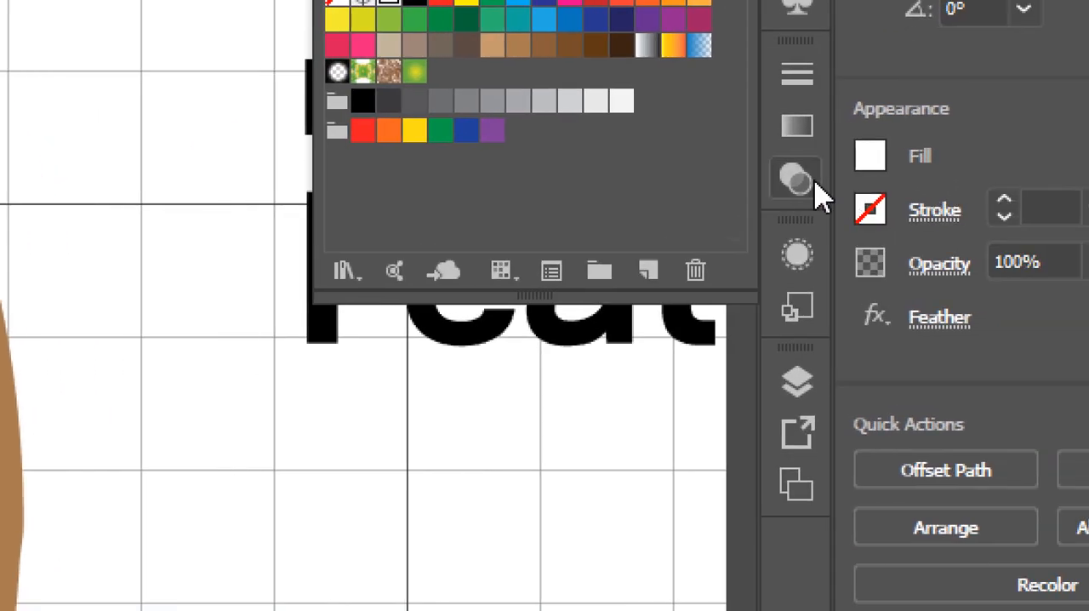
Set the white forehead highlight's opacity to 45% and deselect it.
click(812, 182)
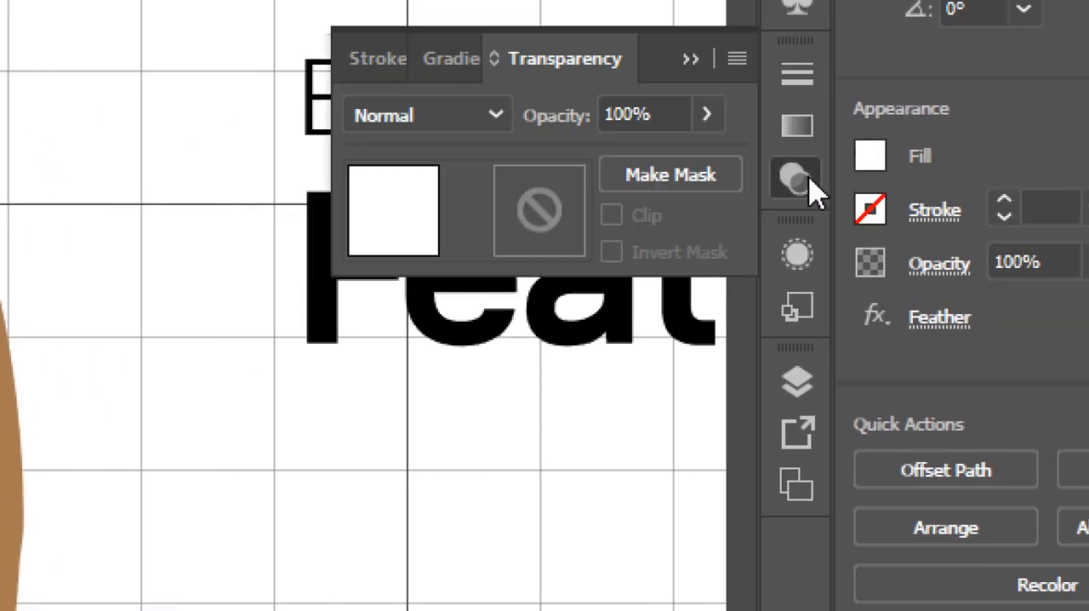
click(705, 114)
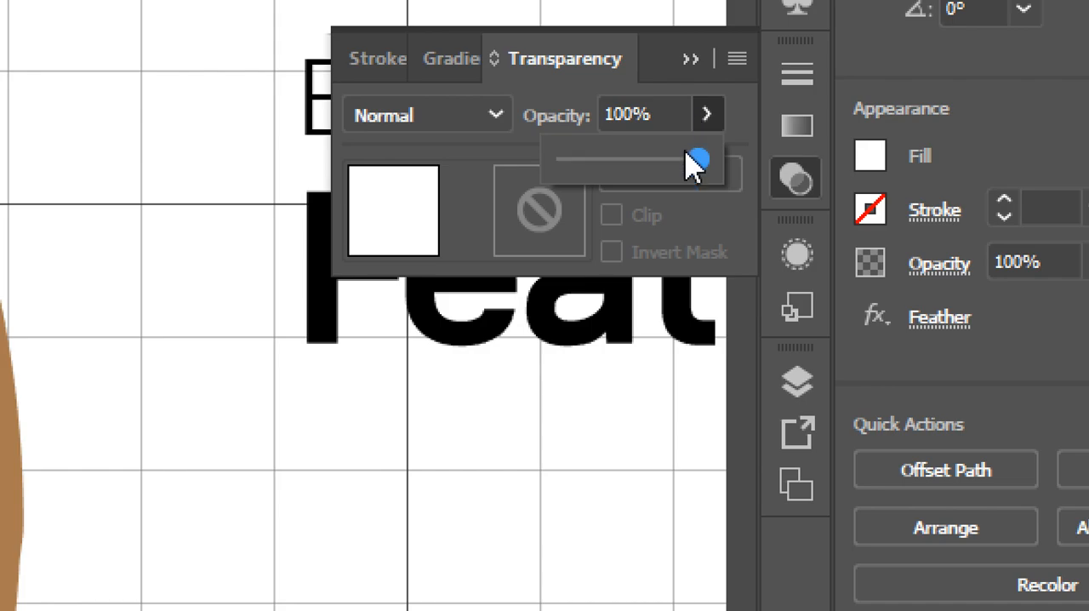
drag(694, 163, 629, 160)
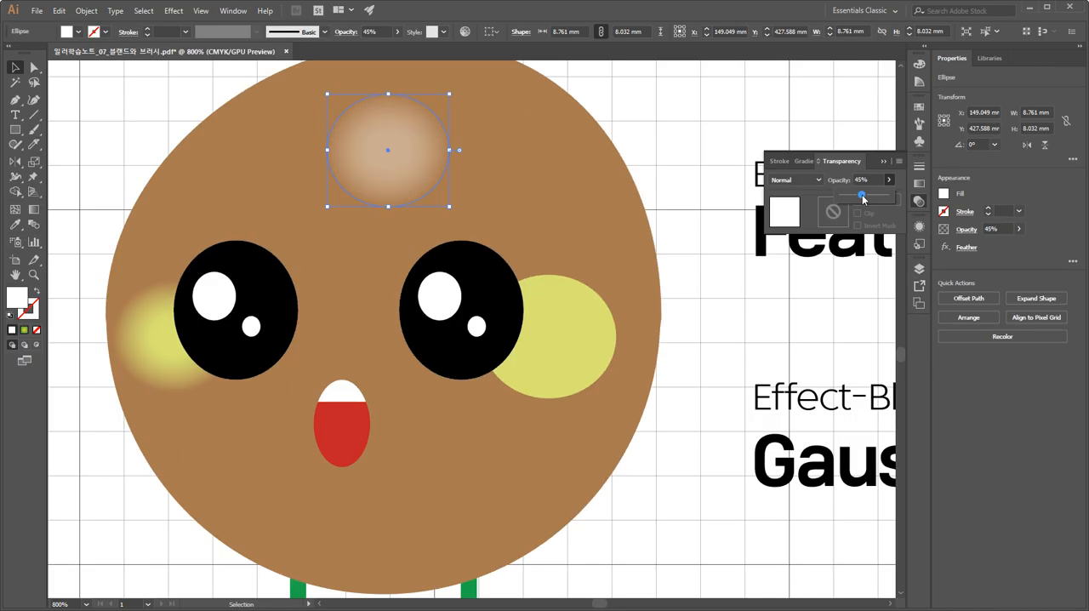
click(676, 188)
drag(622, 195, 682, 228)
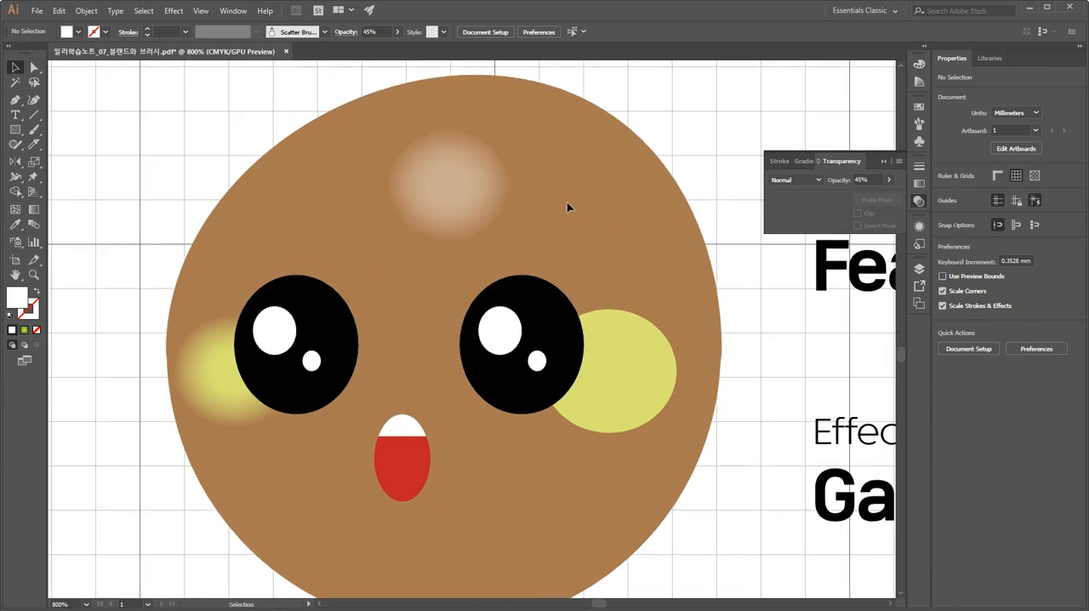
Shift the forehead highlight slightly left and reshape its anchor points into a wide, curved crescent following the head's upper contour.
click(446, 186)
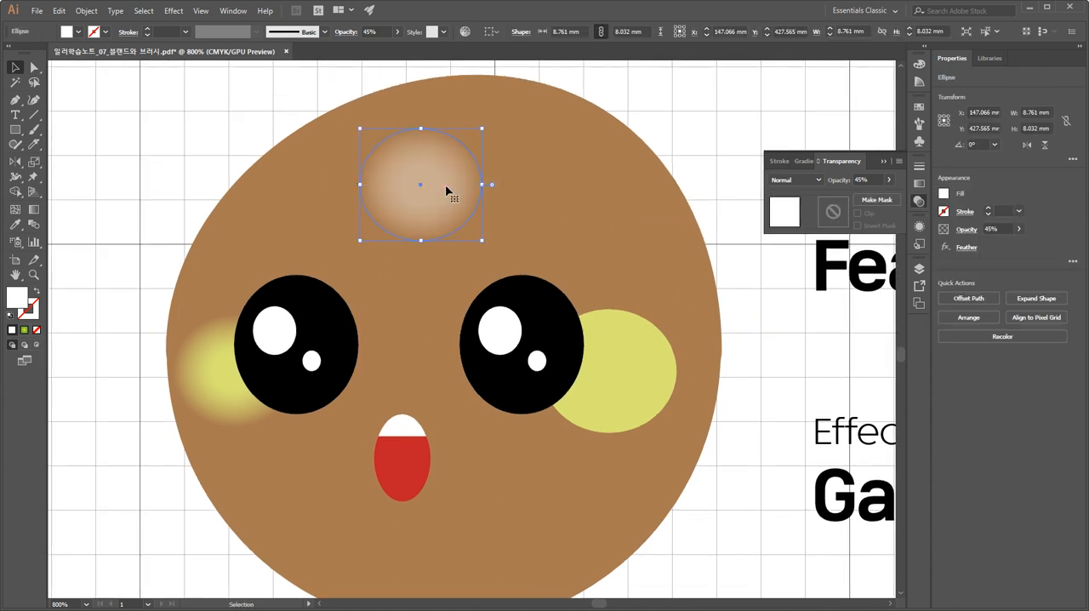
click(34, 67)
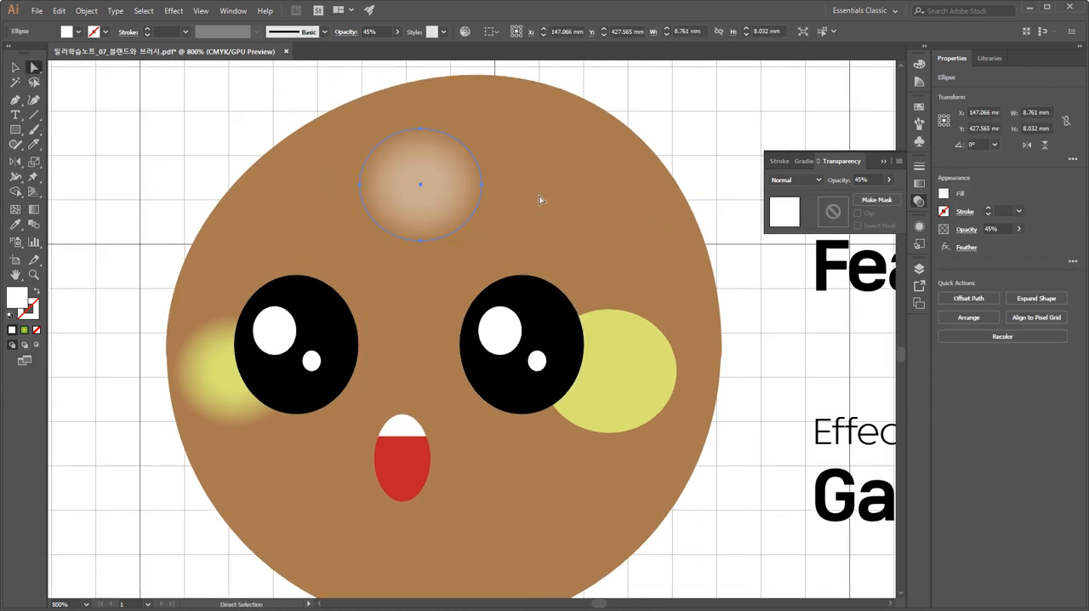
drag(481, 184, 573, 195)
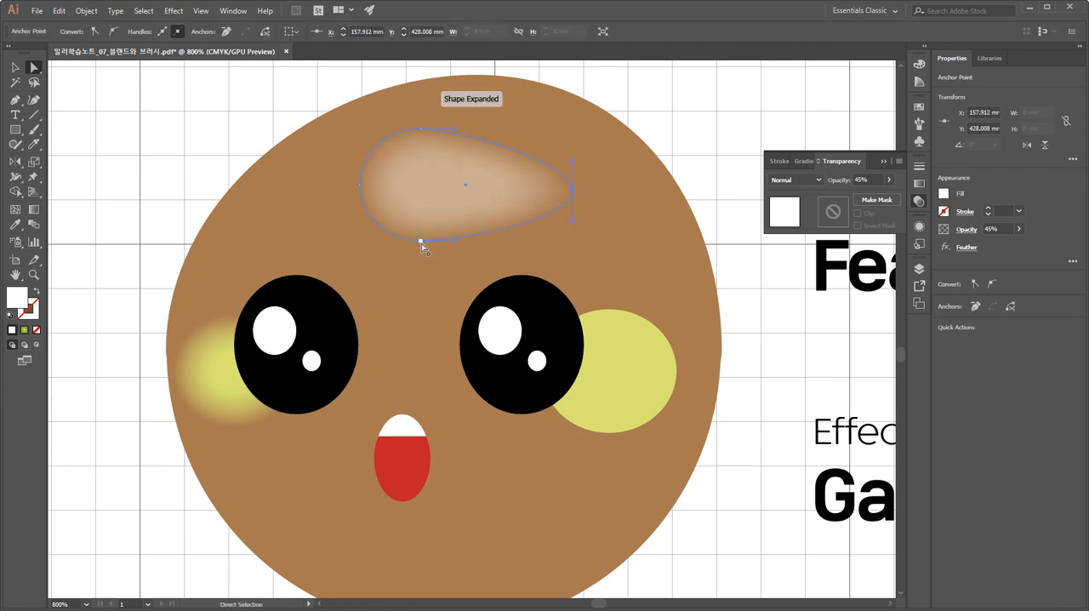
drag(420, 240, 426, 201)
click(359, 185)
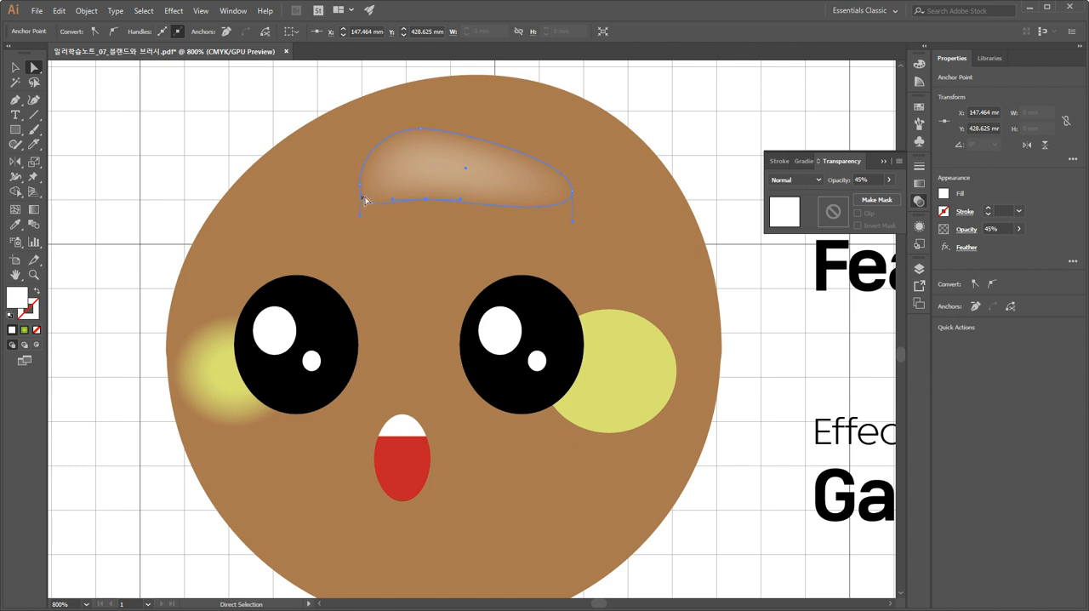
drag(360, 186, 307, 194)
drag(420, 129, 523, 125)
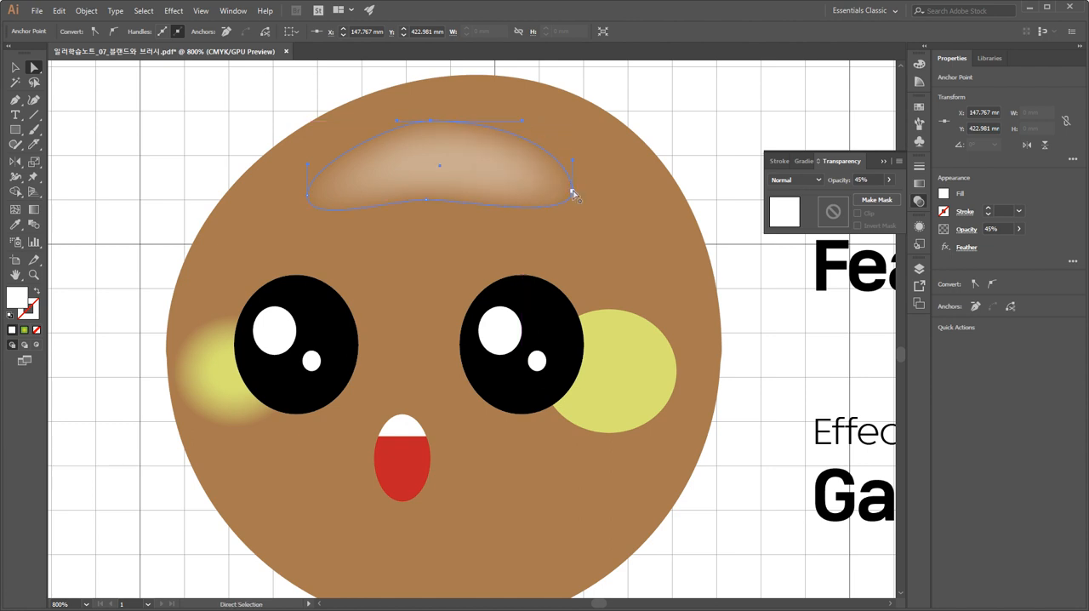
click(619, 198)
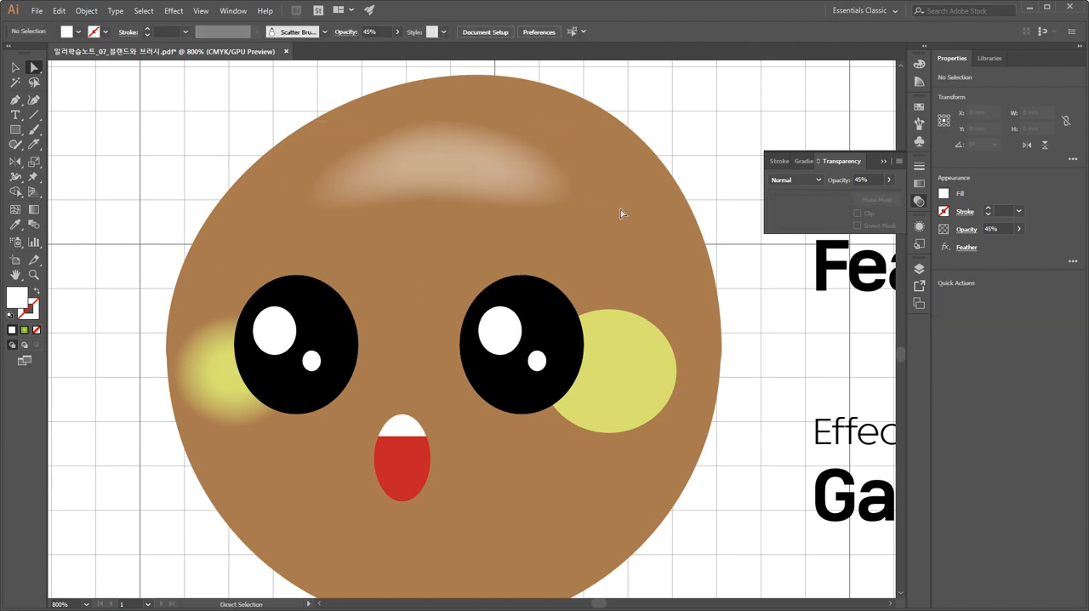
Select the reshaped forehead highlight and show its full list of appearance attributes.
click(15, 67)
click(428, 165)
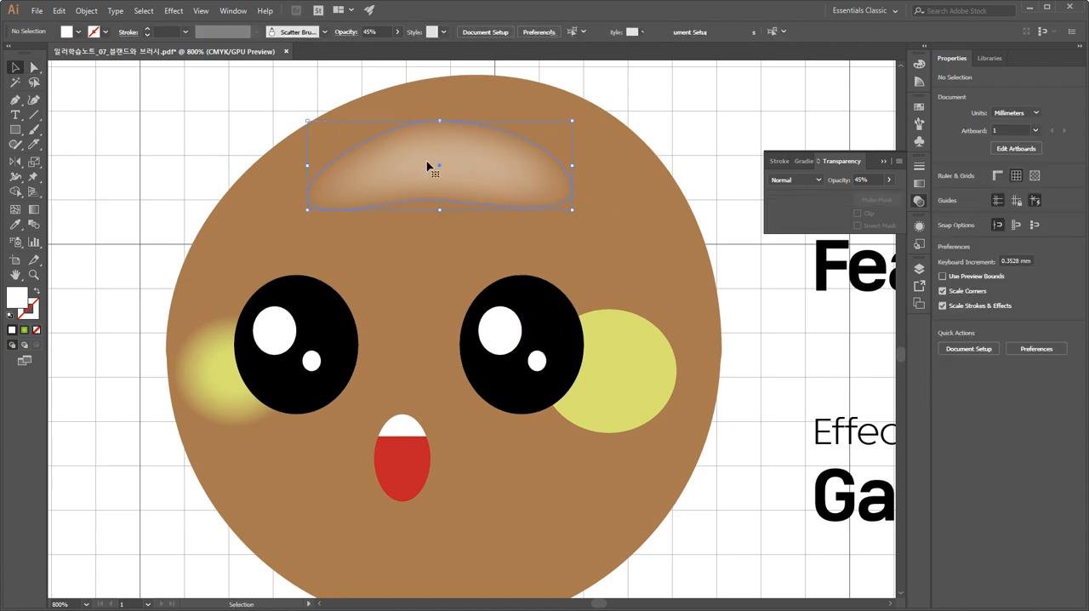
click(886, 162)
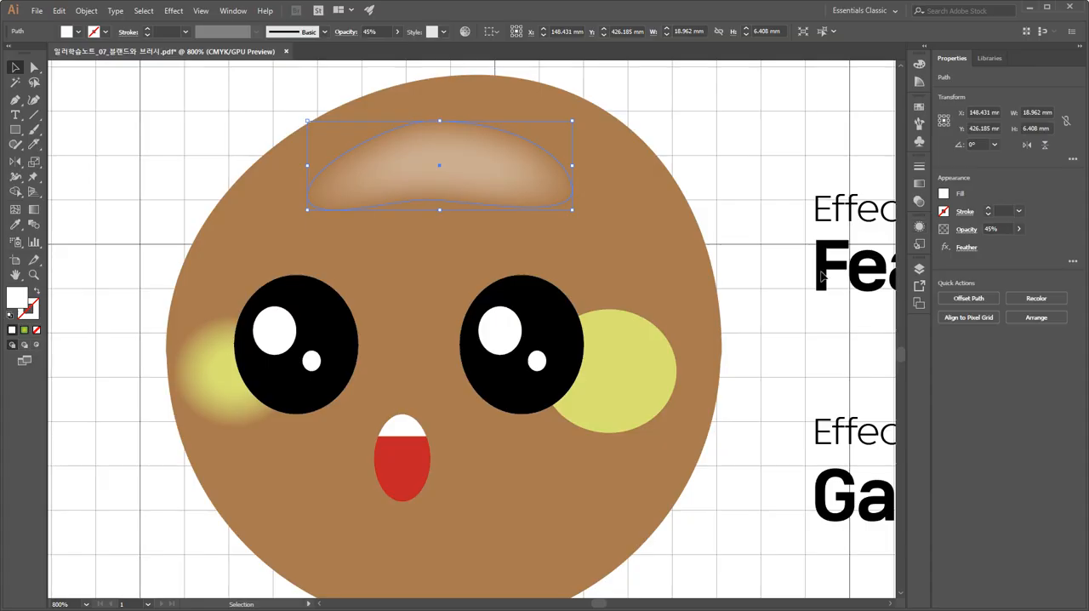
key(space)
drag(797, 292, 723, 300)
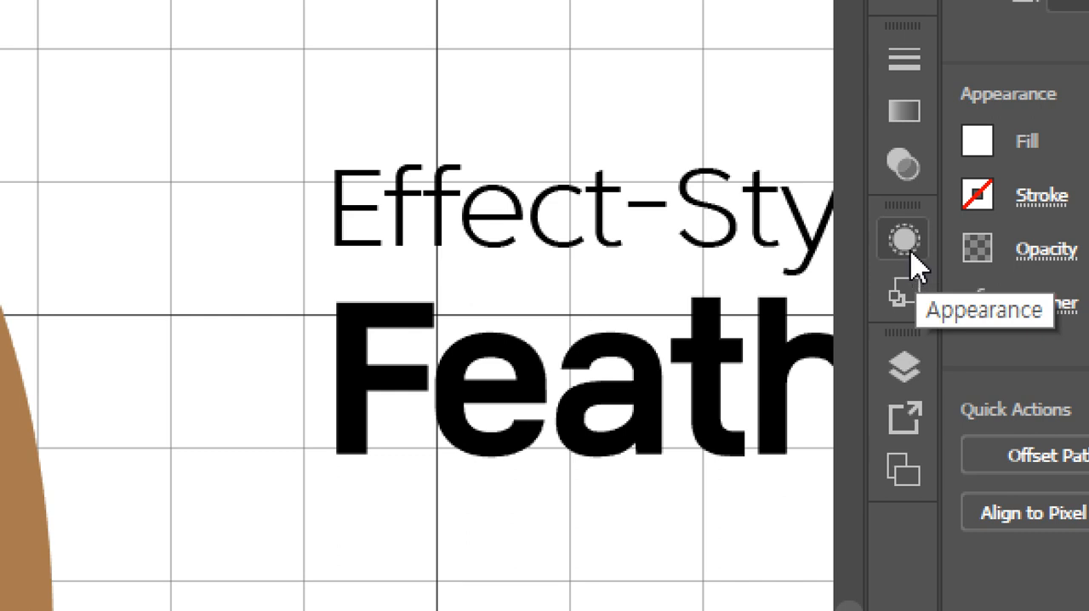
click(904, 242)
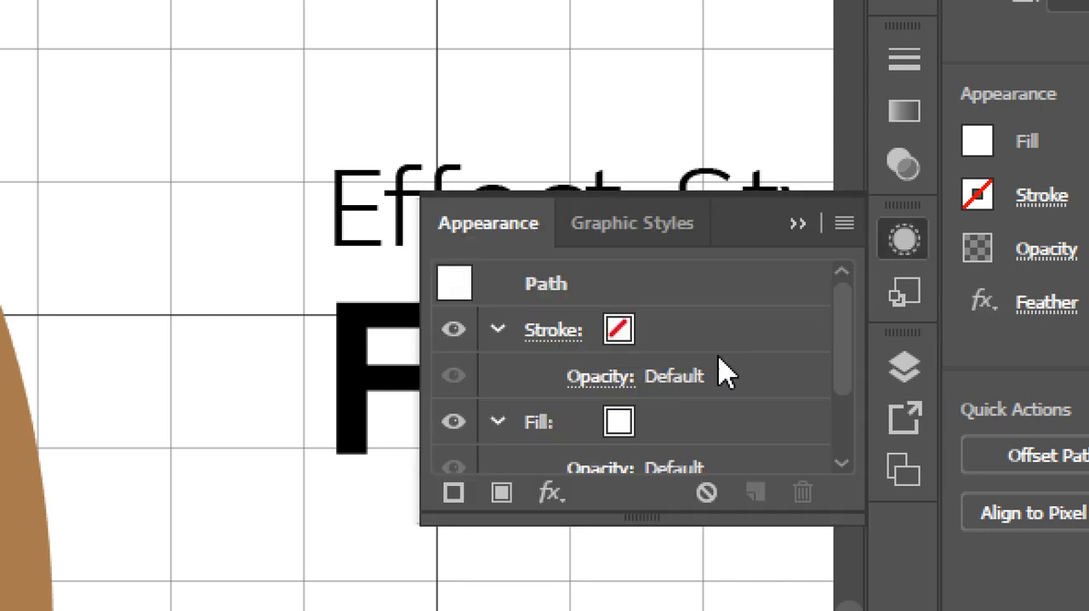
drag(708, 522, 710, 610)
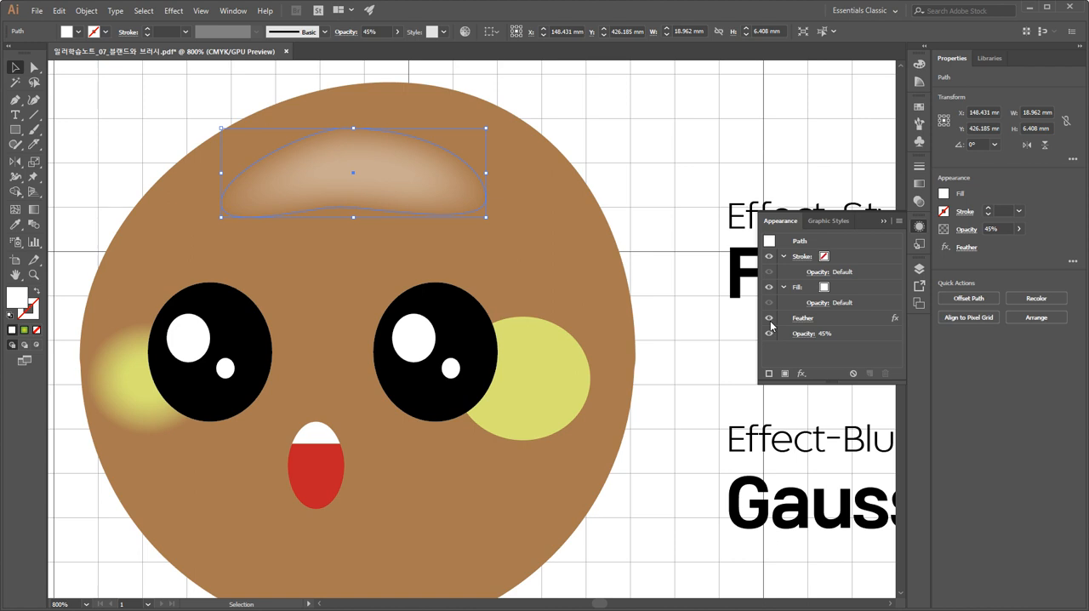
Hide the forehead highlight's Feather effect and show it again to compare the two looks.
click(770, 320)
click(771, 321)
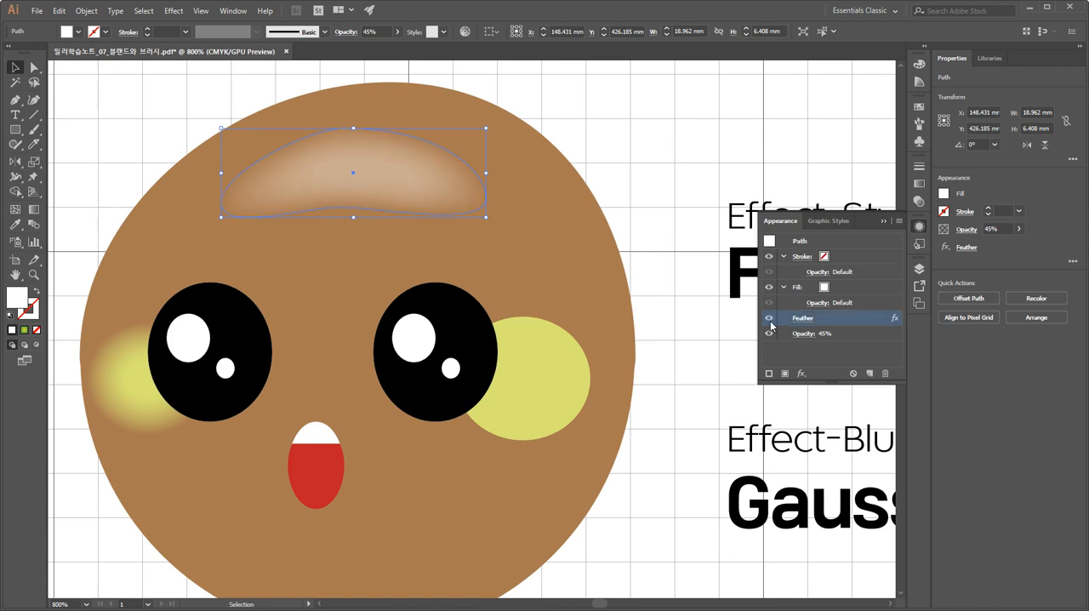
click(770, 321)
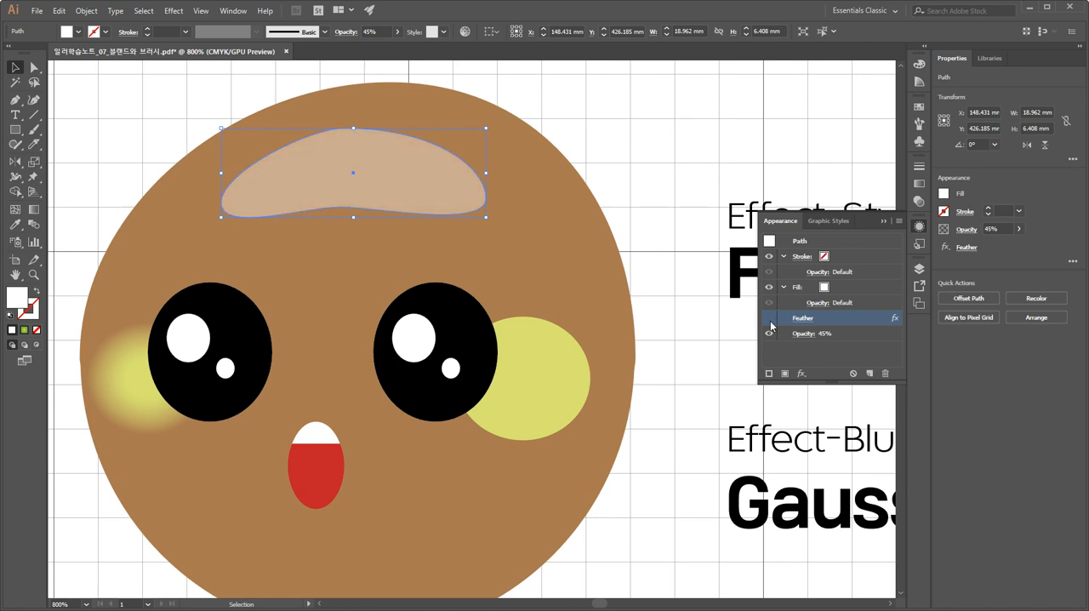
click(770, 321)
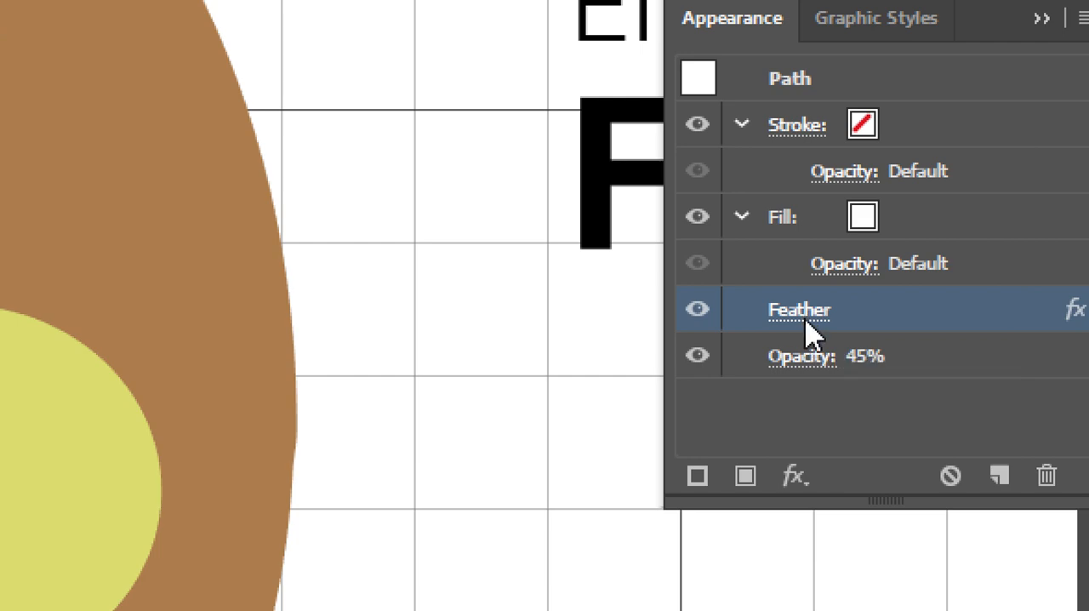
Edit the forehead highlight's existing Feather effect with the preview enabled and set its radius to 3 mm.
click(806, 322)
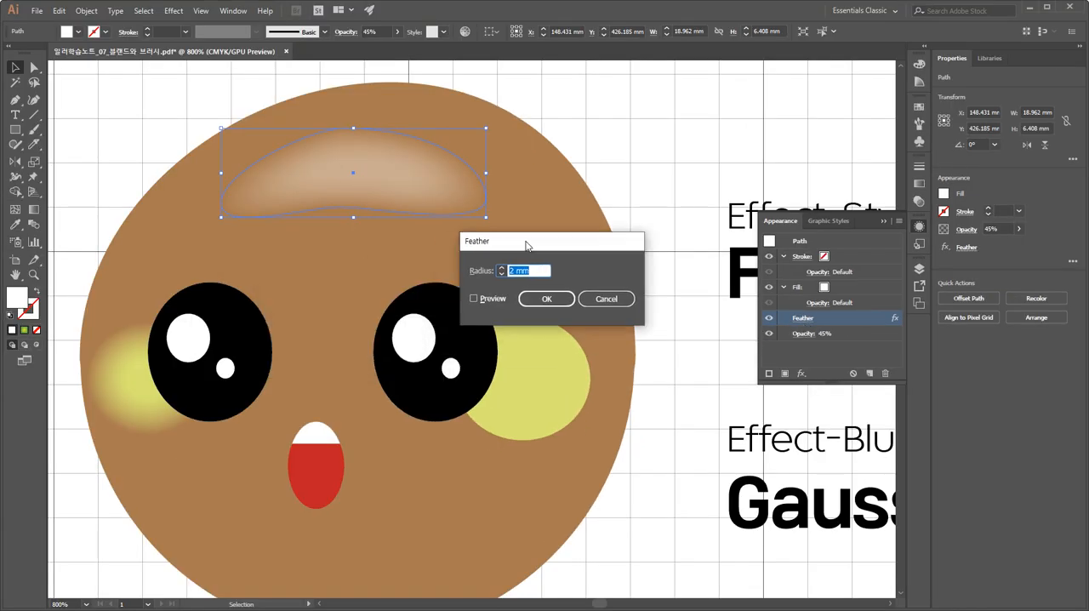
drag(527, 246, 632, 116)
click(579, 170)
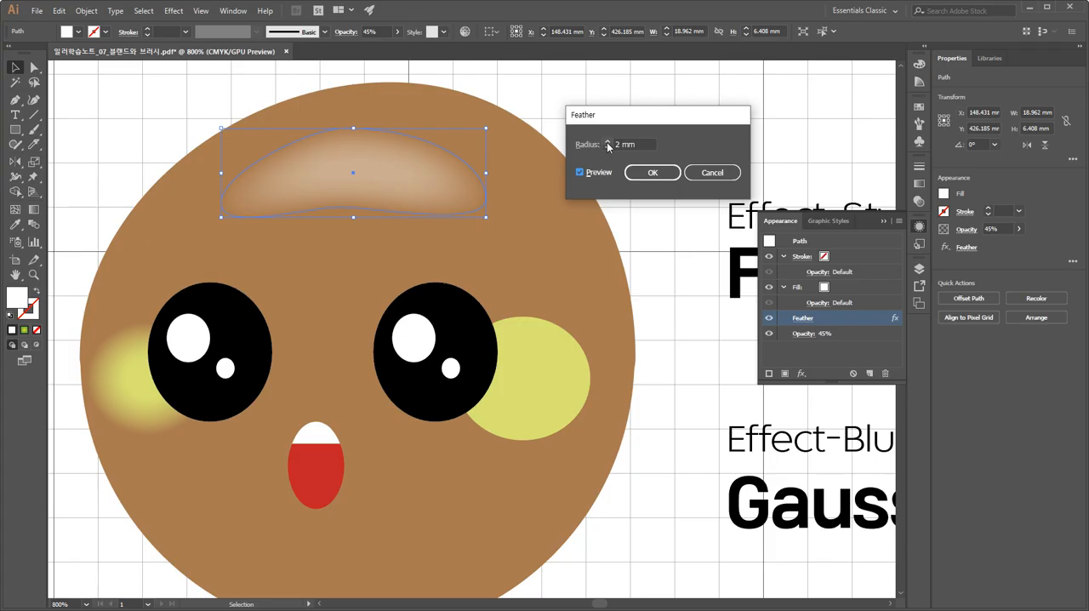
click(608, 145)
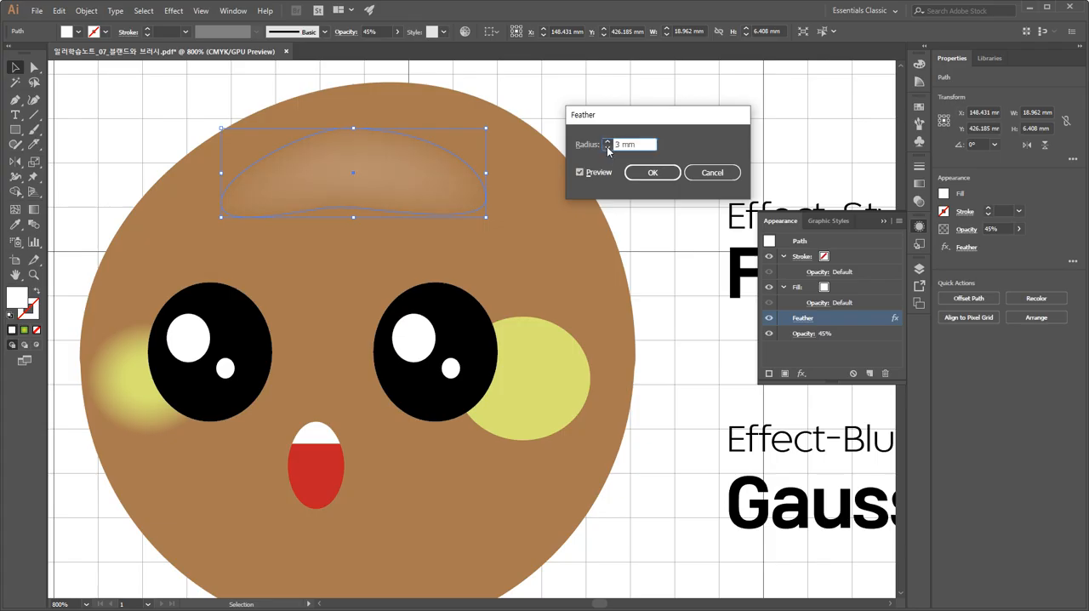
click(607, 142)
click(652, 173)
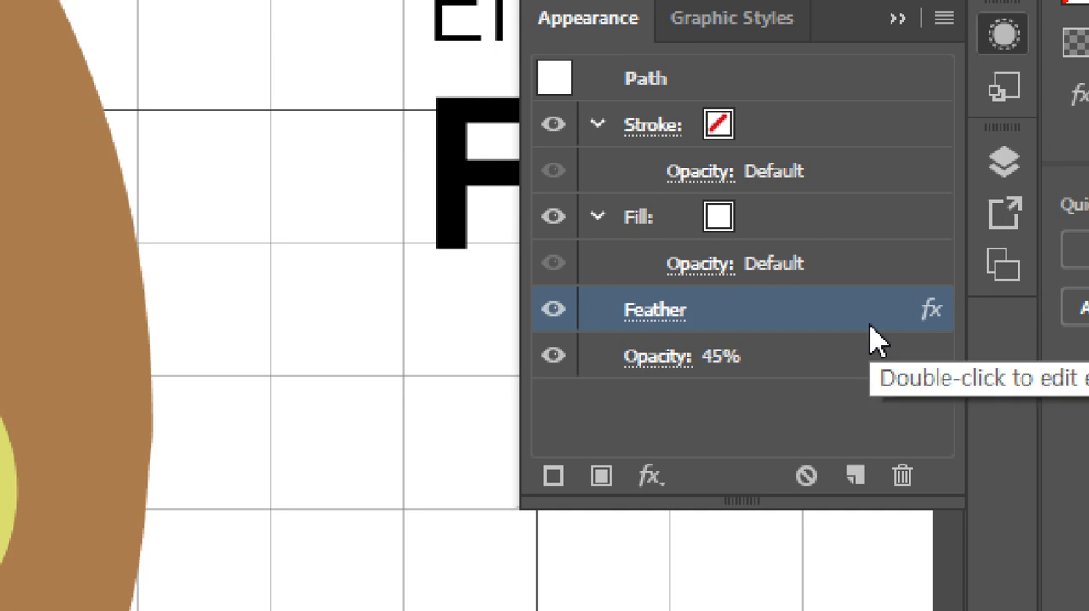
Examine the opacity and stroke options available from the forehead highlight's appearance attributes.
click(663, 359)
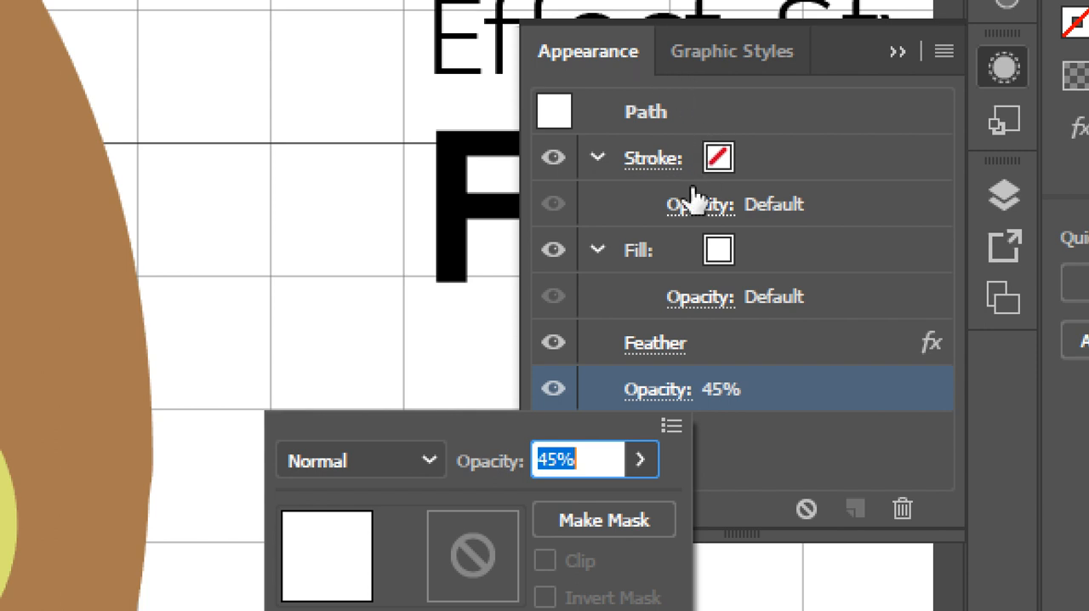
click(641, 467)
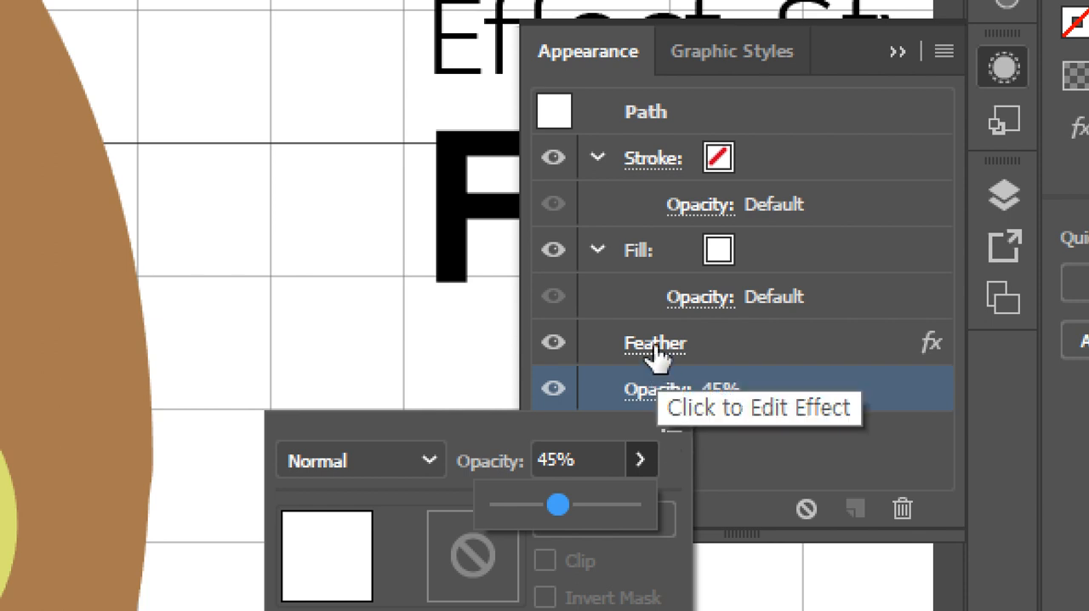
click(659, 173)
click(660, 175)
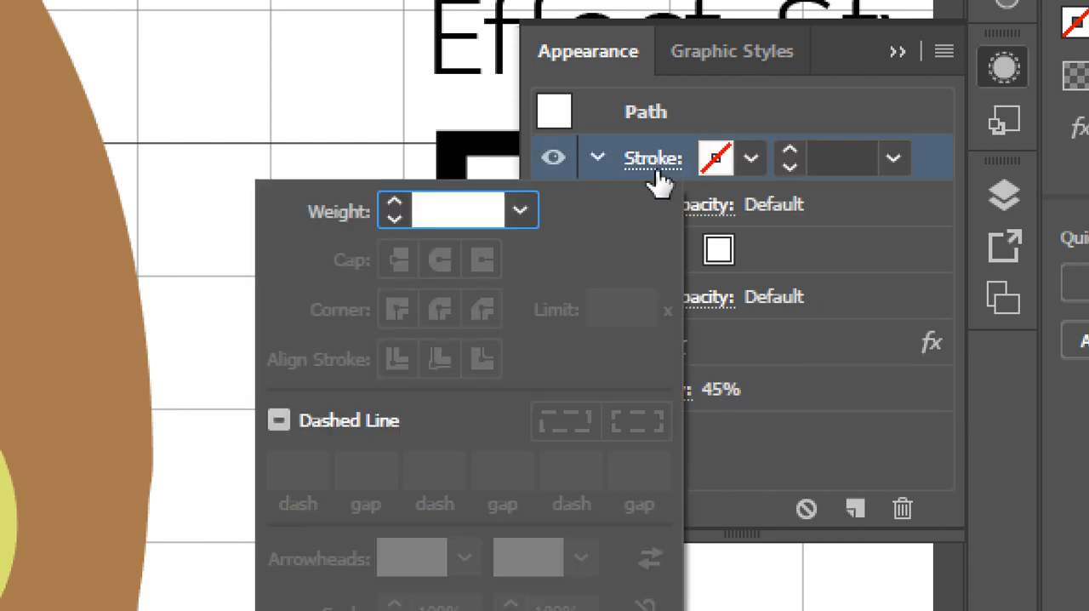
key(Escape)
Raise the forehead highlight's opacity to 69% through its appearance attributes and deselect it.
click(657, 403)
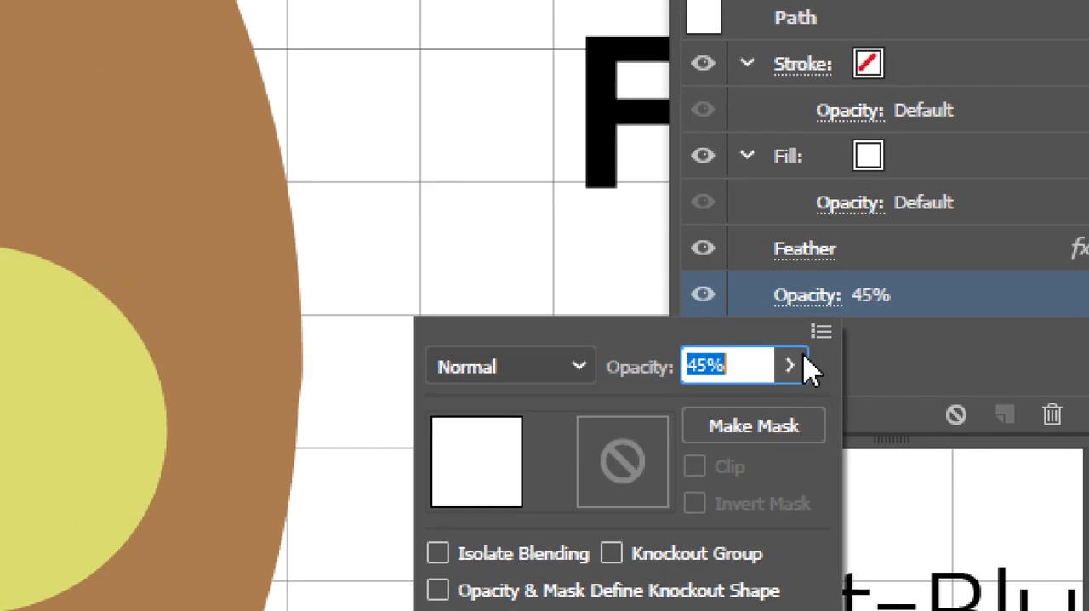
click(799, 357)
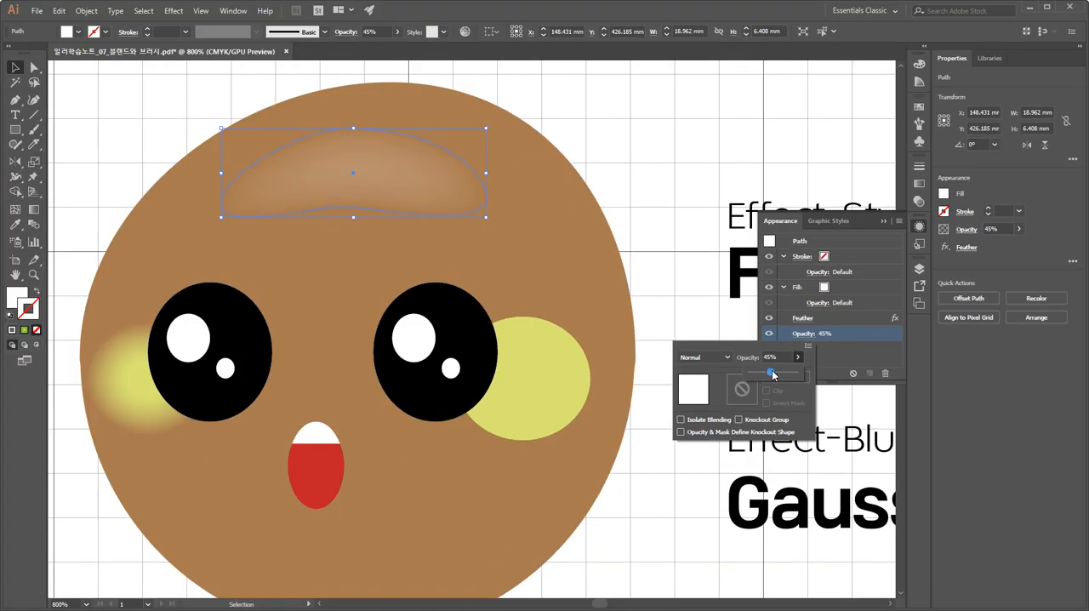
drag(715, 417, 736, 417)
drag(780, 374, 781, 374)
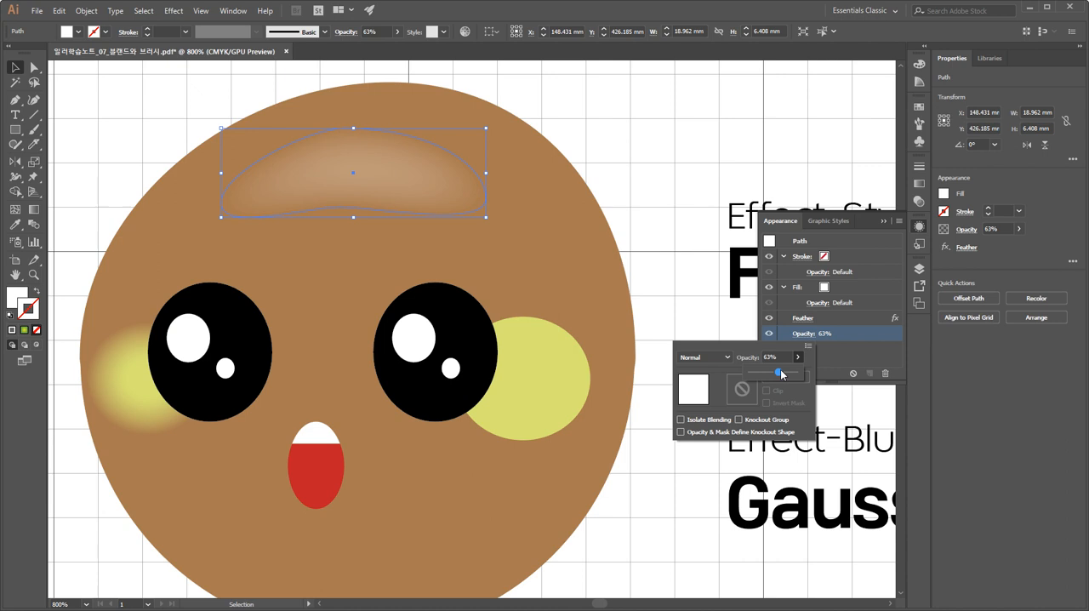
click(659, 173)
click(643, 220)
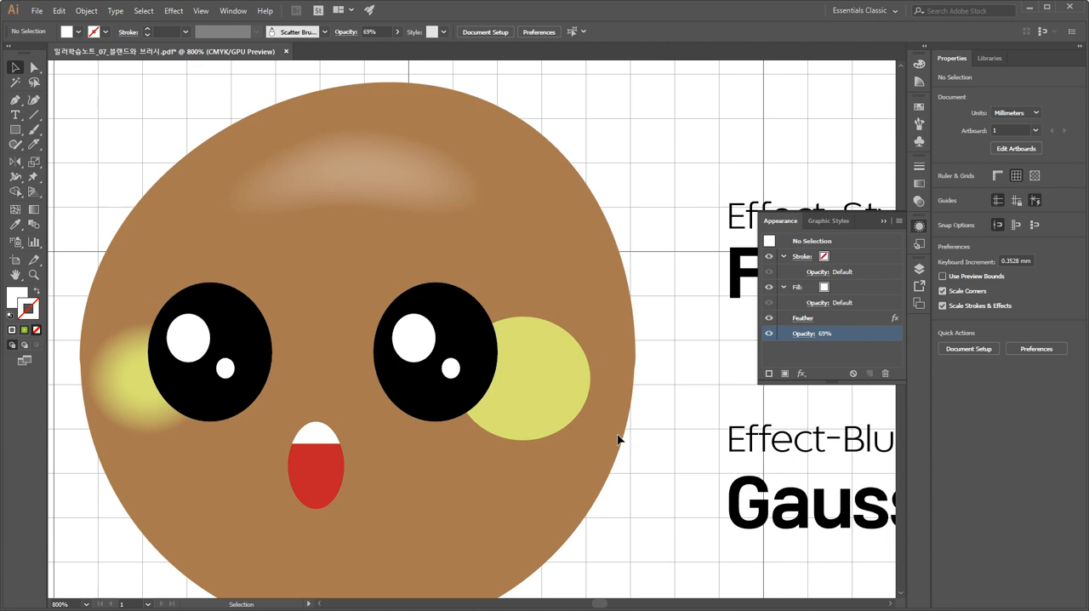
drag(554, 474, 555, 426)
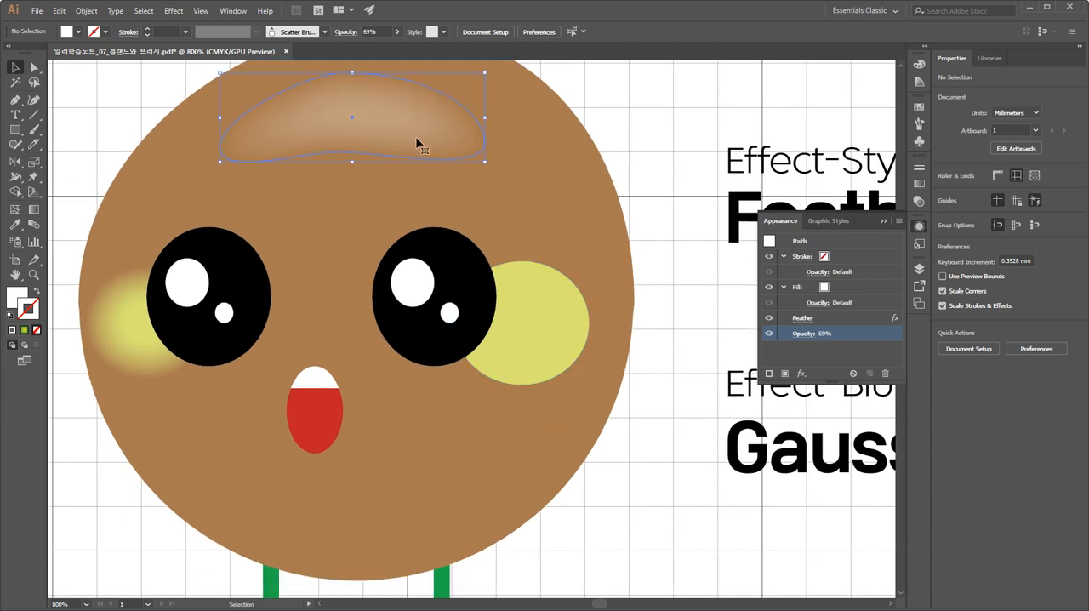
Duplicate the forehead highlight, rotate the copy by about 180° and position it on the chin below the mouth.
drag(417, 143, 430, 487)
drag(504, 422, 252, 516)
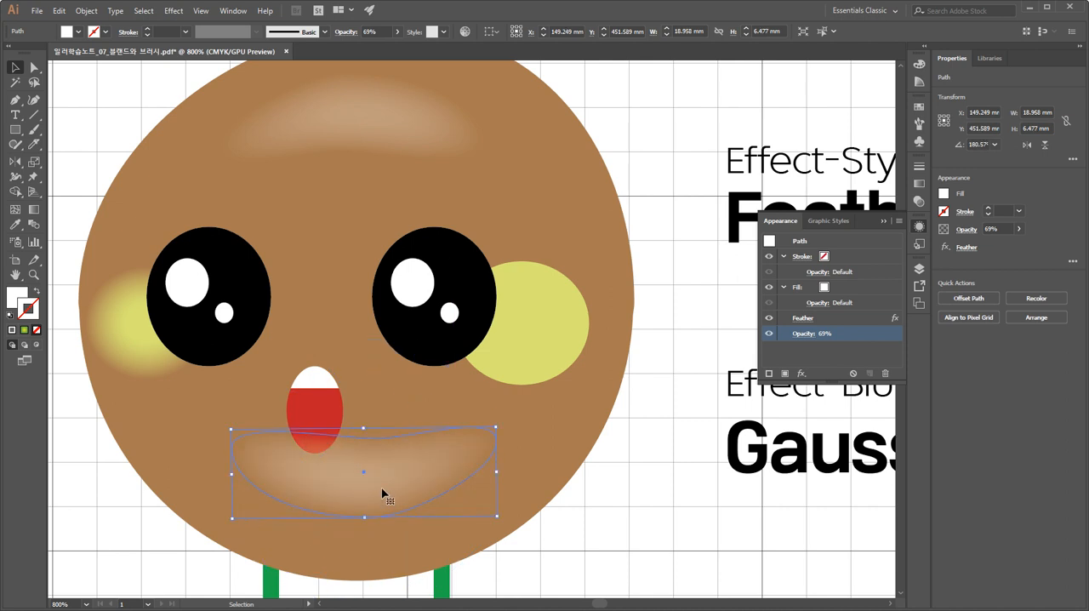
drag(382, 495, 368, 531)
Sample the body's brown as the chin shape's fill and darken it to a deeper, more saturated brown.
key(i)
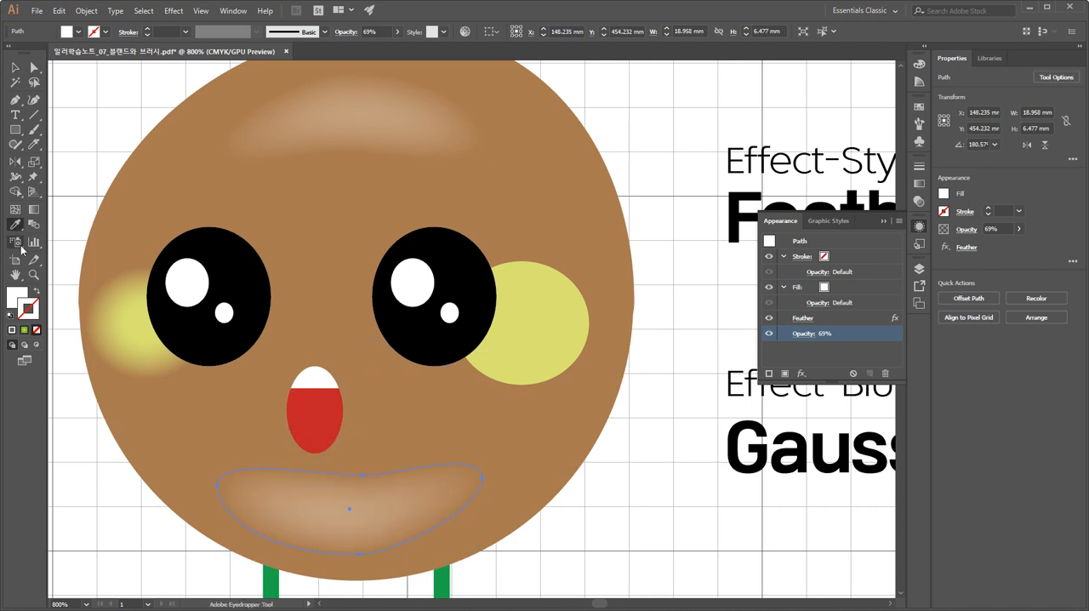
click(24, 297)
click(183, 445)
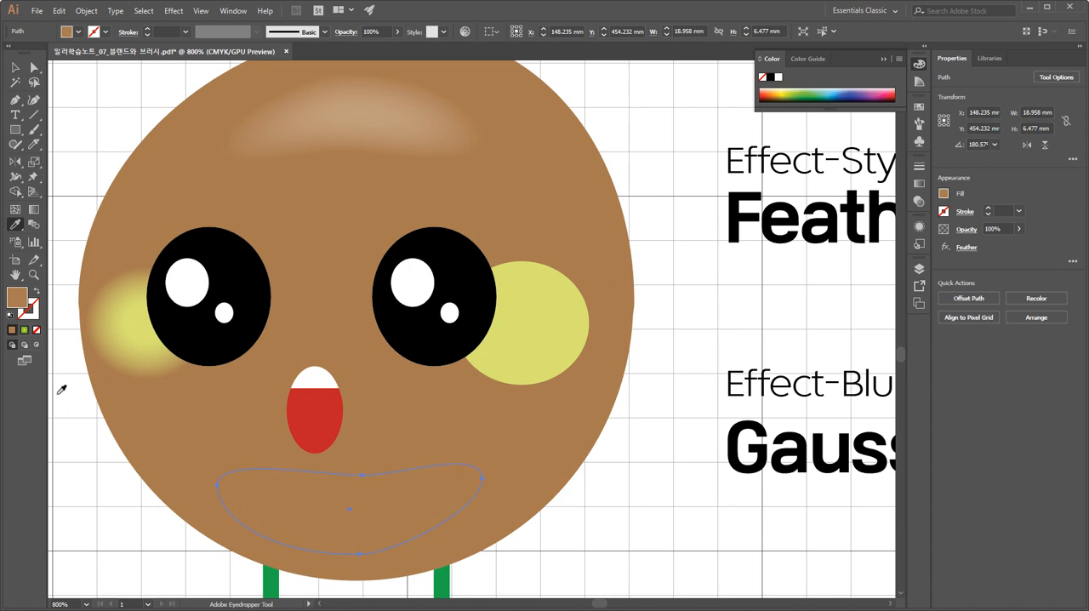
double_click(25, 302)
click(522, 302)
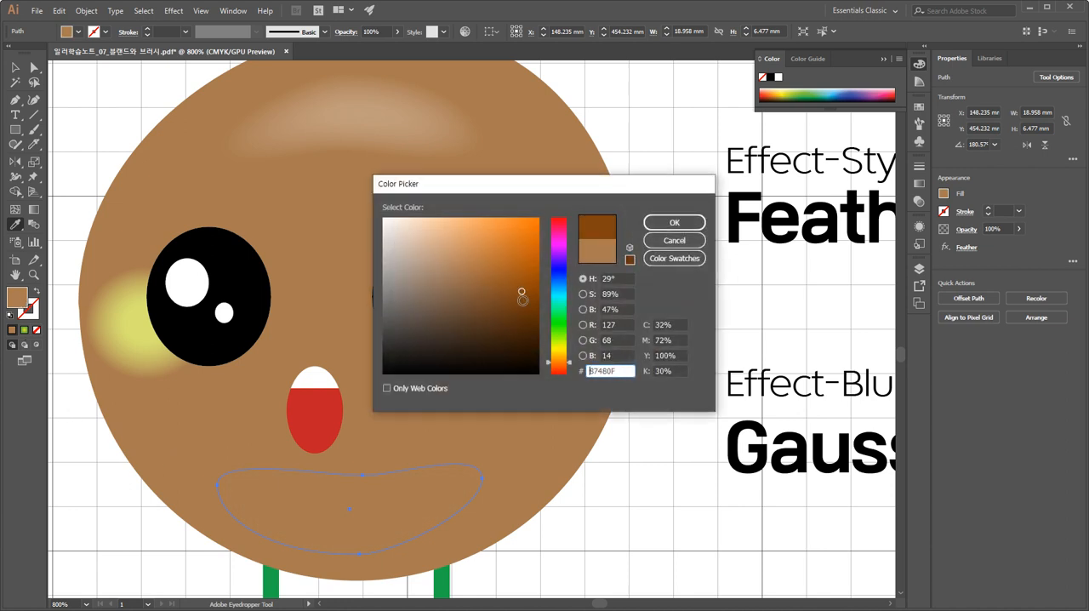
click(674, 223)
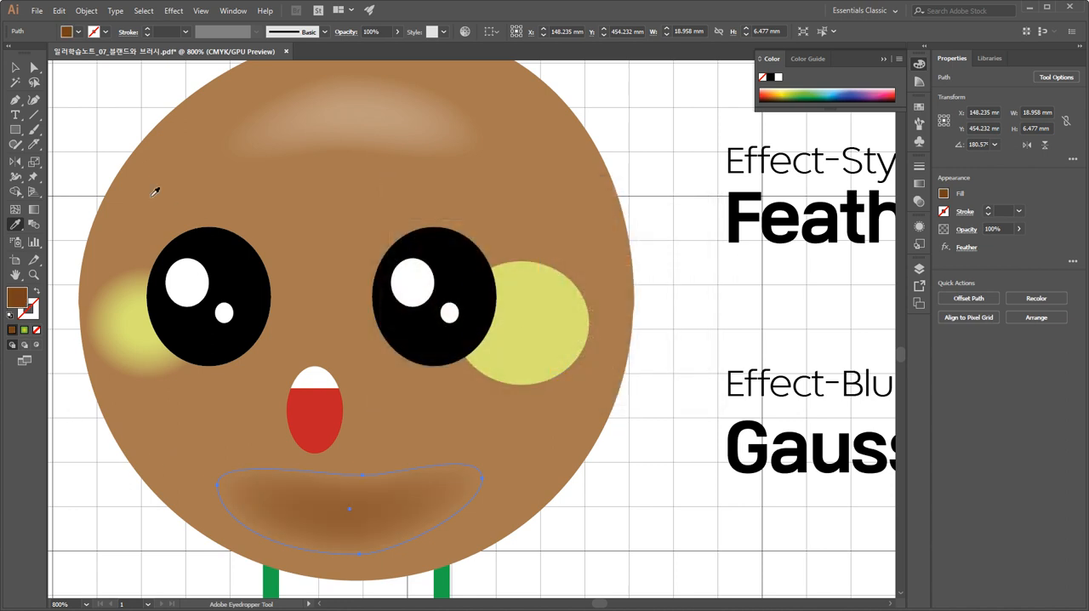
Enlarge the chin shading proportionally to about 32 × 11 mm, fit it along the face's lower curve and deselect it.
click(14, 67)
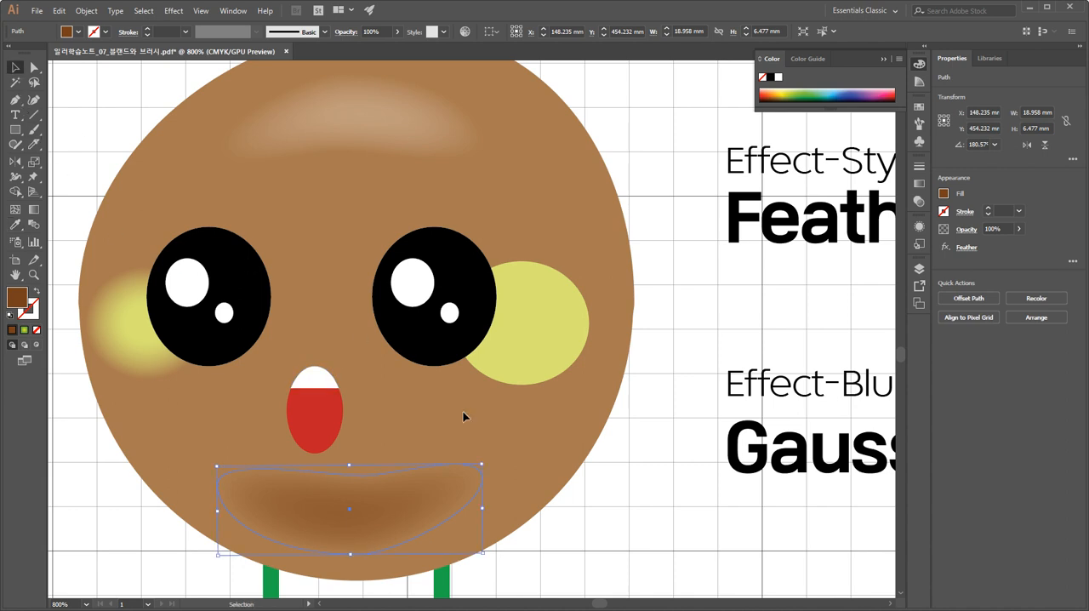
drag(482, 462, 595, 410)
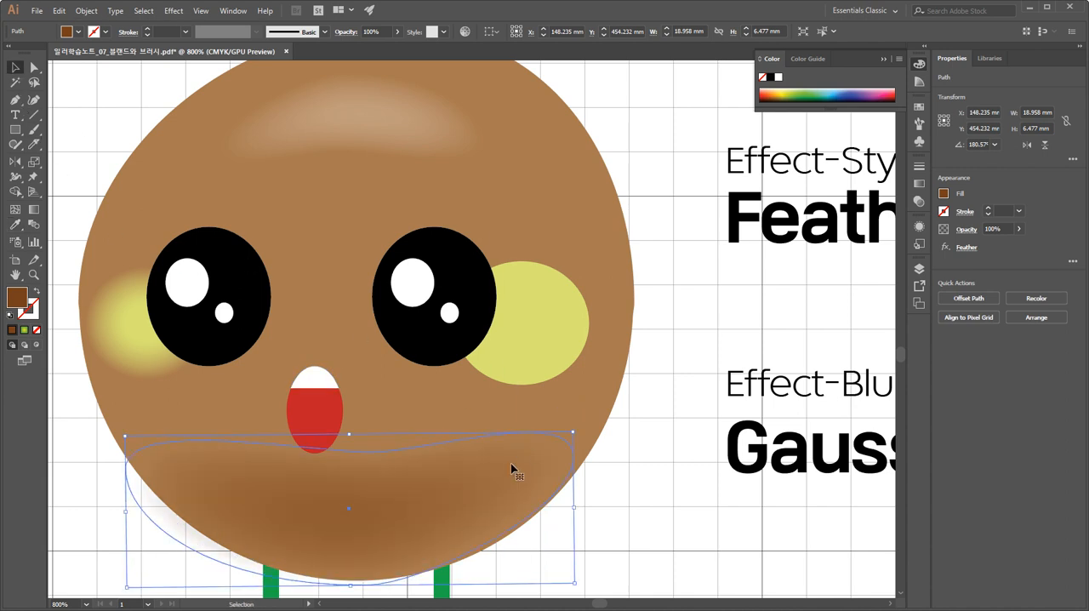
drag(492, 479, 473, 491)
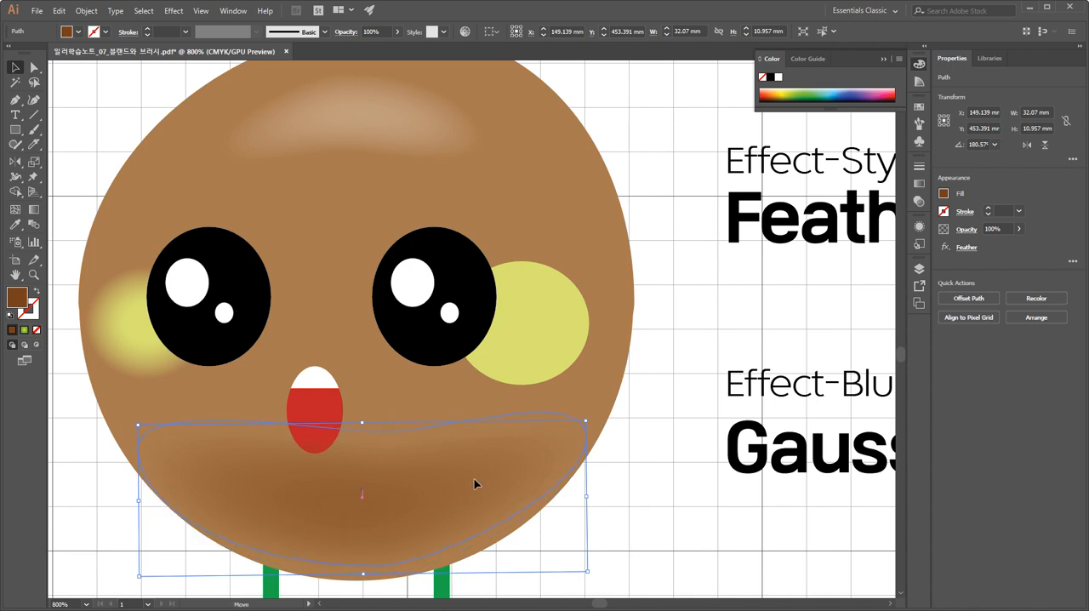
click(630, 526)
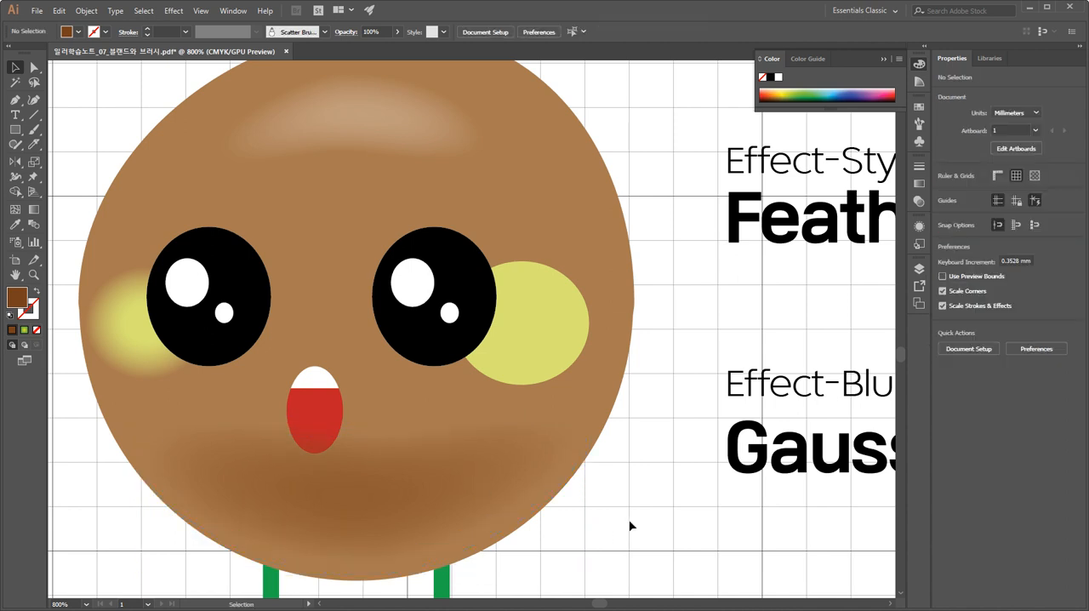
Move the chin shading's upper middle anchor point down and slightly left so its upper edge dips below the mouth.
click(440, 504)
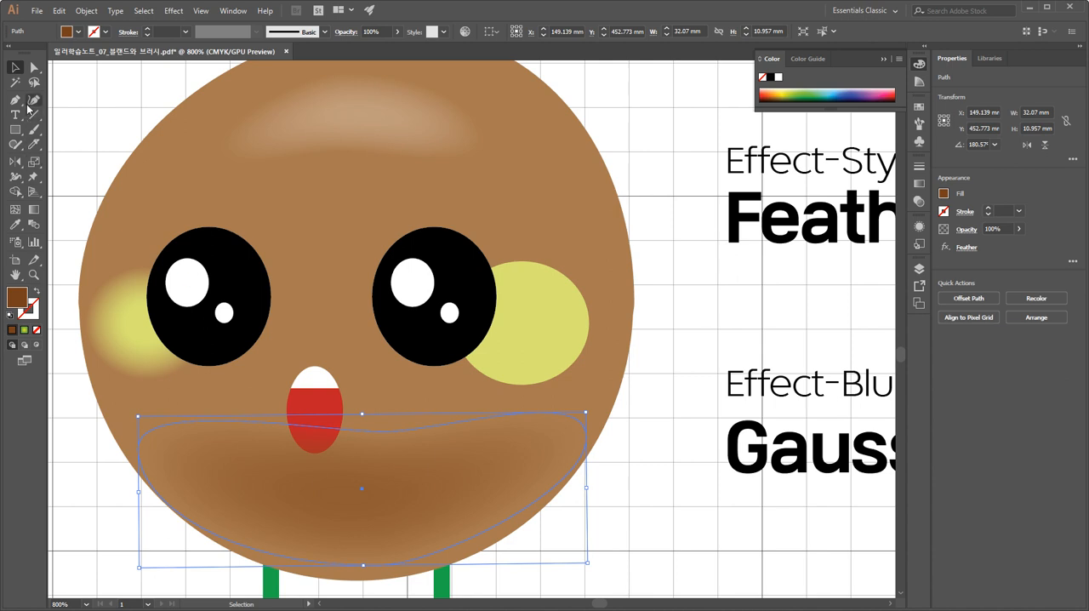
click(34, 70)
click(388, 432)
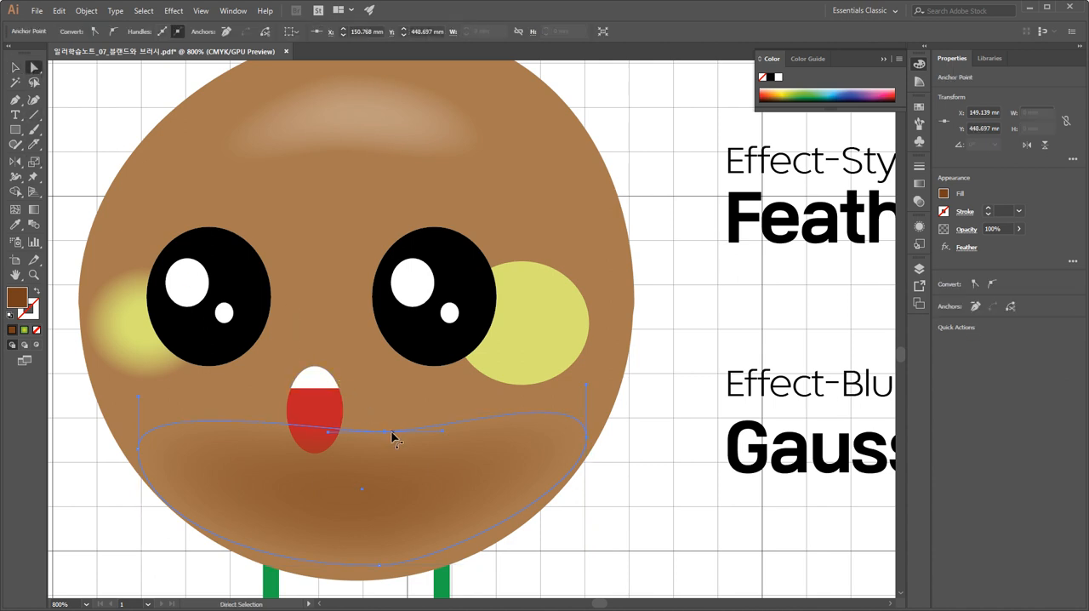
drag(387, 434, 338, 479)
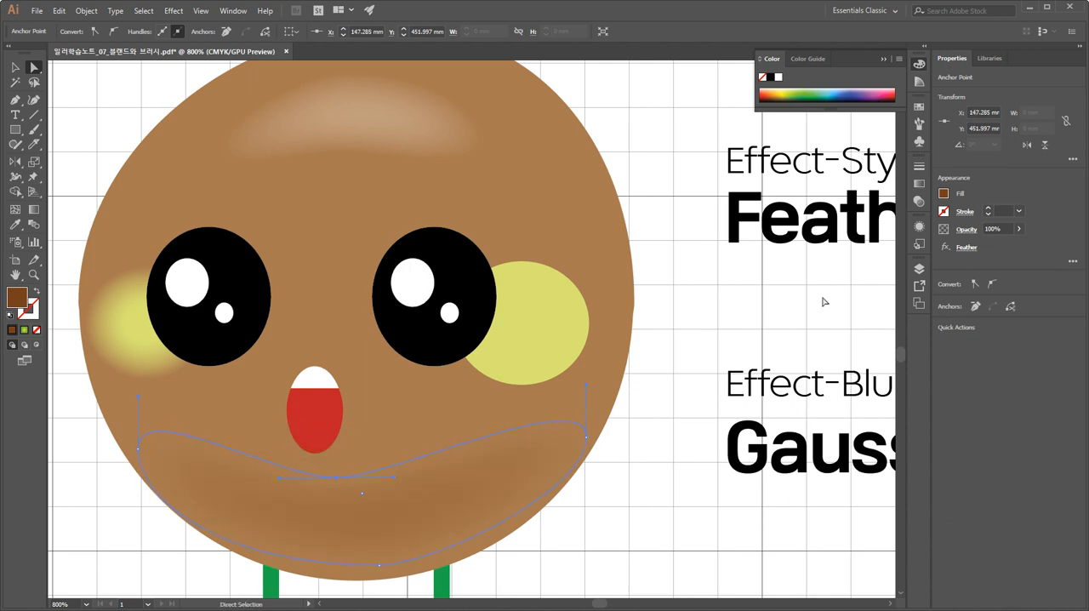
Display the chin shading's transparency options and darken its fill to the deep brown #592902.
click(920, 200)
click(890, 179)
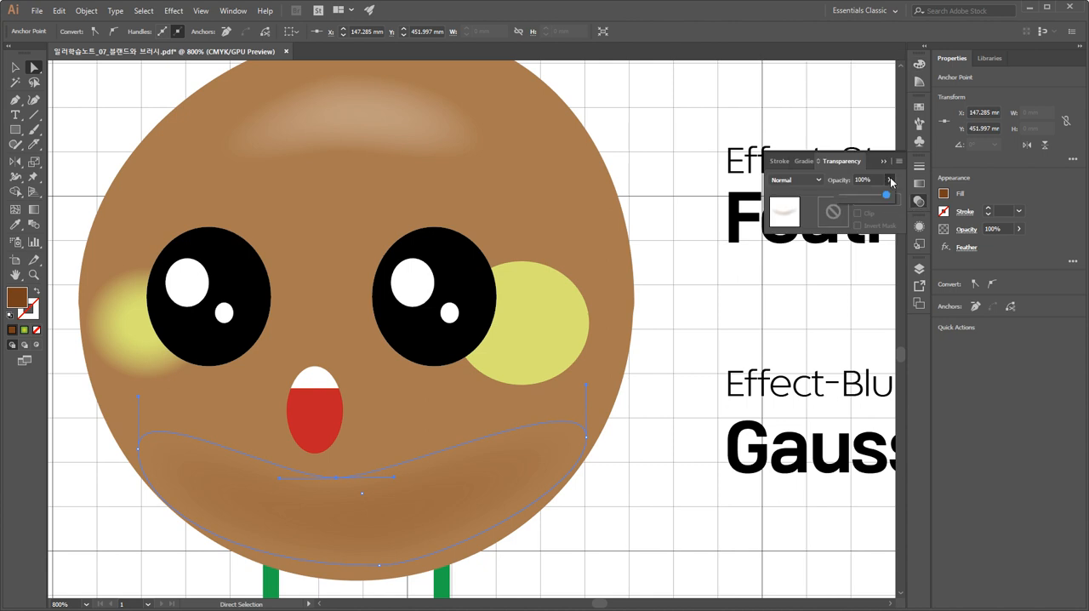
double_click(16, 297)
drag(529, 296, 535, 319)
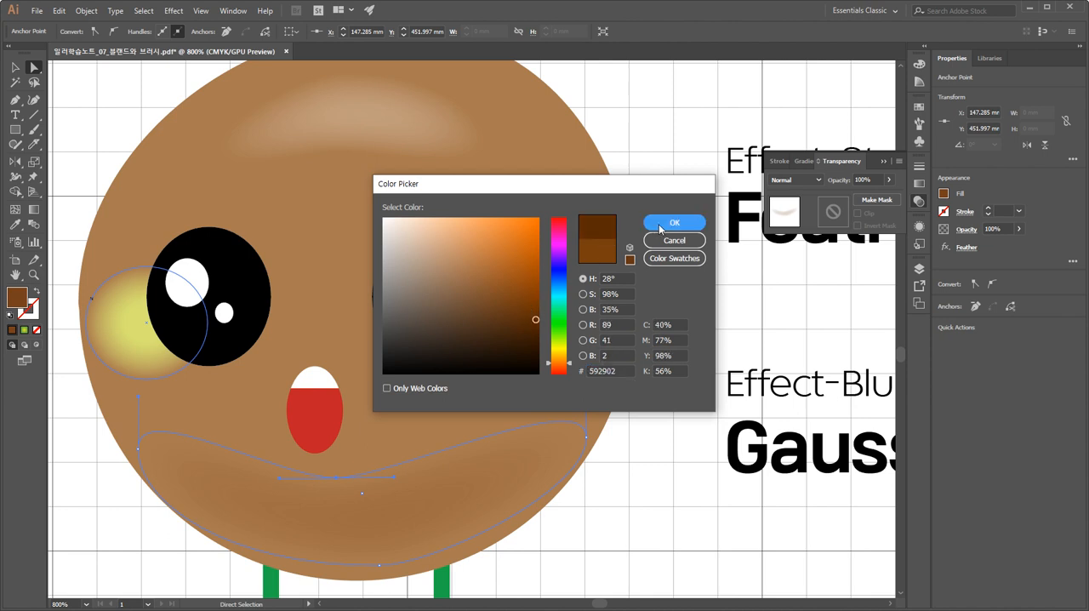
click(660, 226)
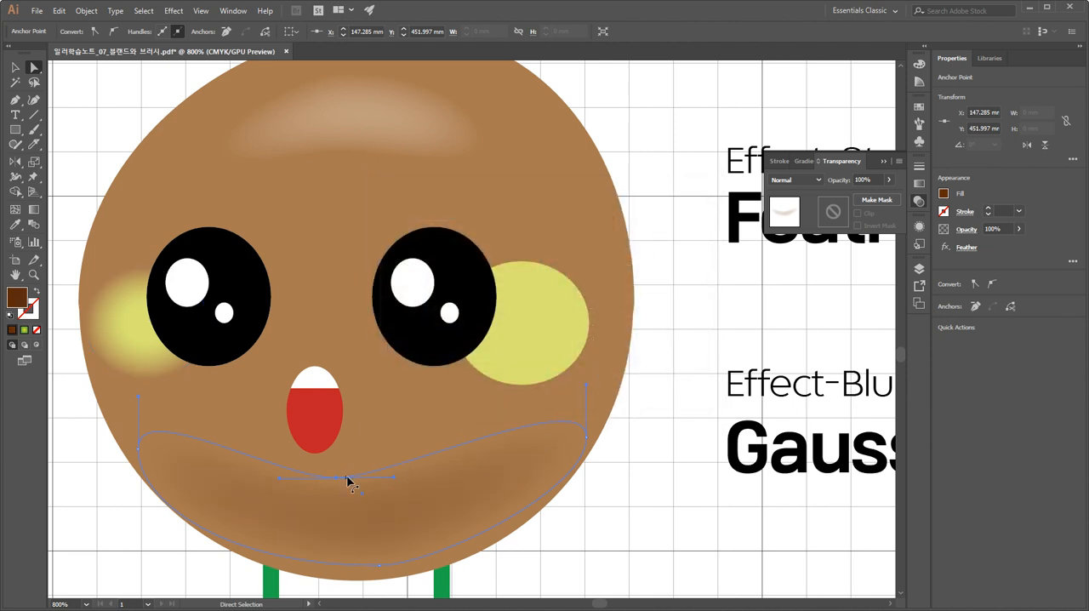
Raise the chin shading's upper middle anchor point slightly and deselect the shape.
drag(336, 478, 334, 467)
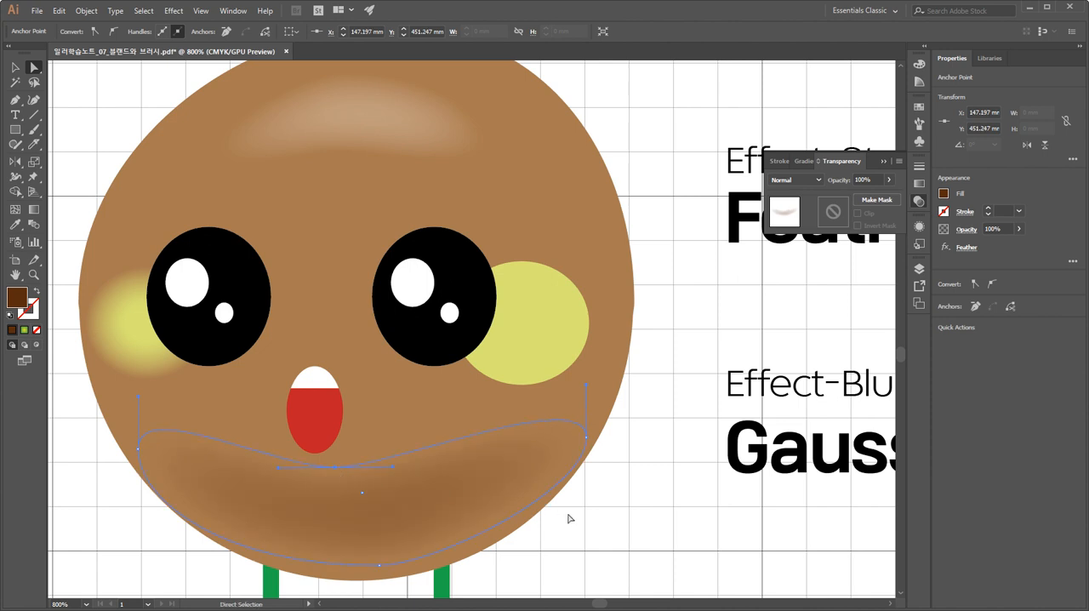
click(602, 535)
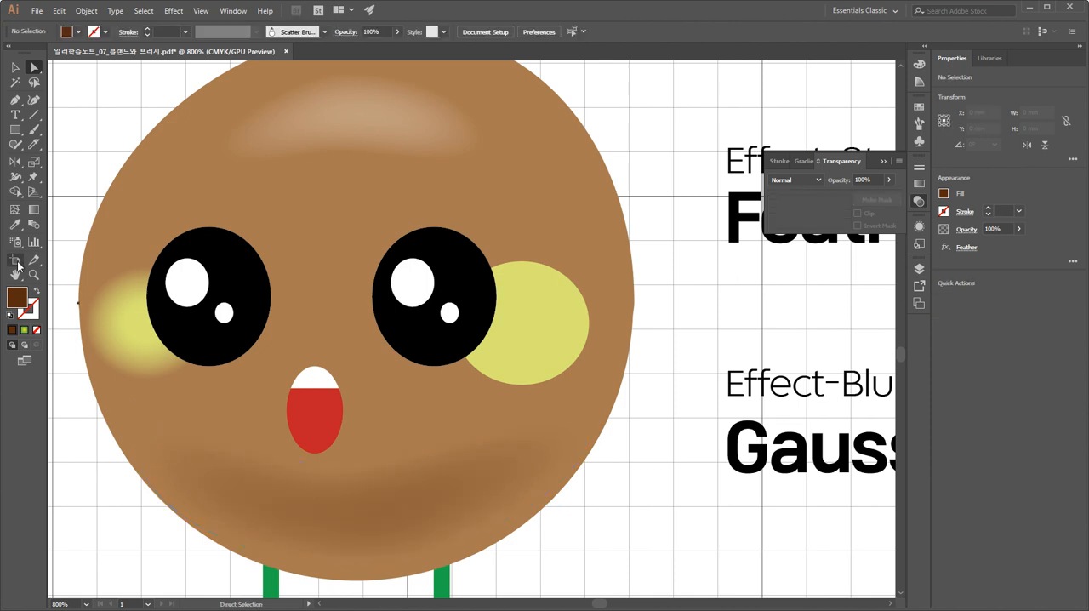
click(14, 69)
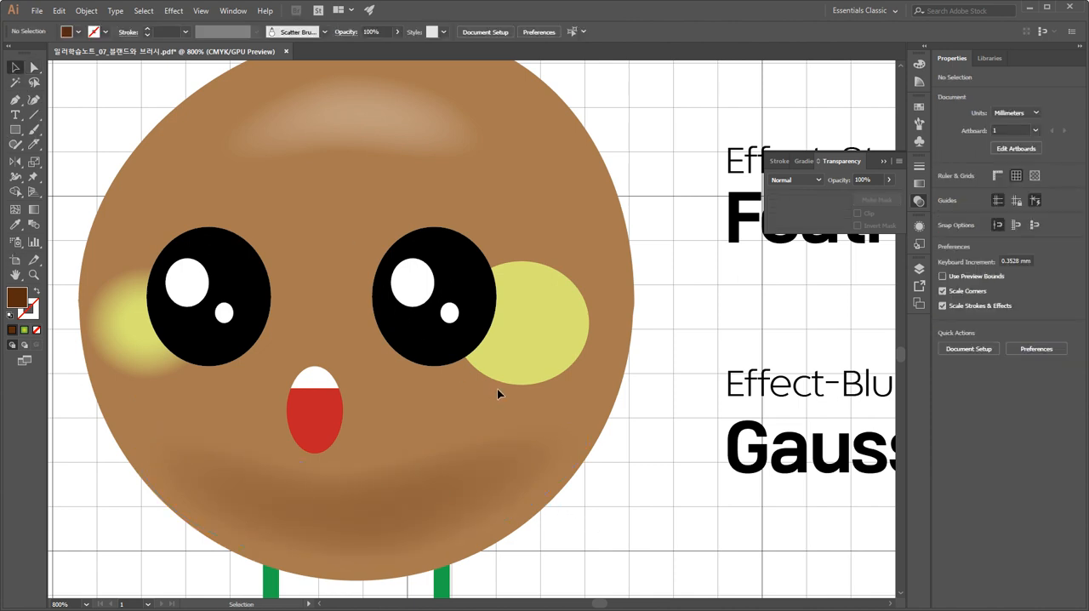
Examine the forehead highlight, the effect name notes beside the character and the feathered left cheek.
key(space)
drag(541, 360, 517, 412)
click(385, 186)
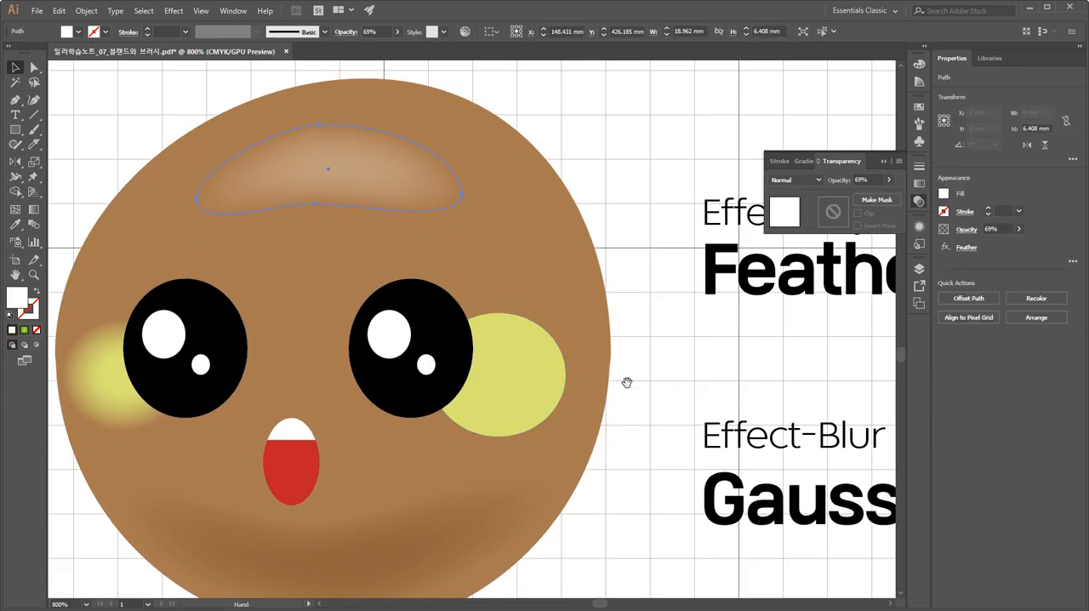
key(space)
drag(627, 382, 327, 297)
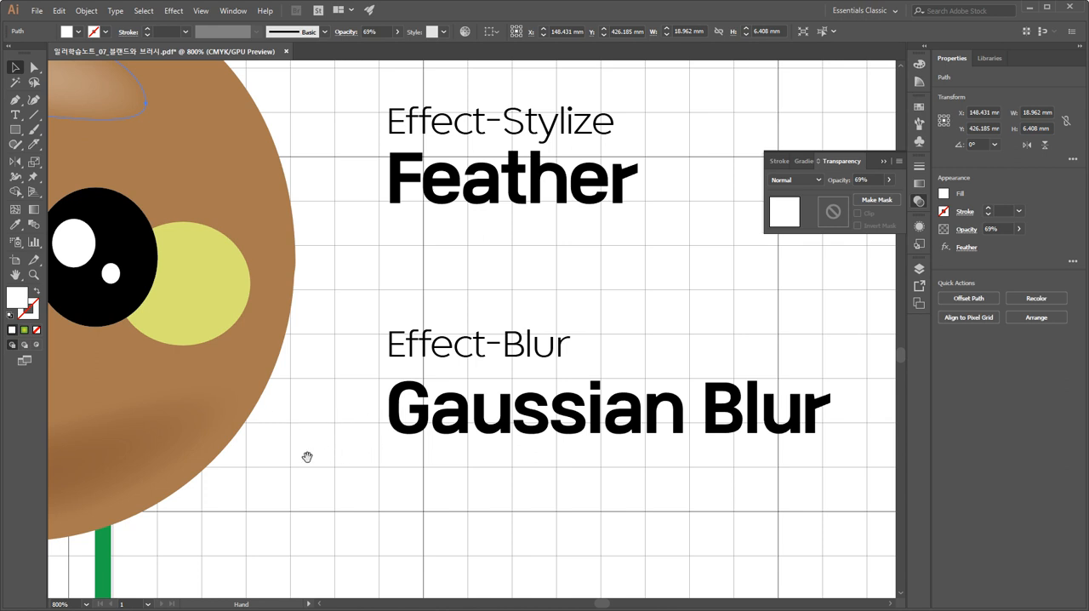
drag(255, 468, 601, 492)
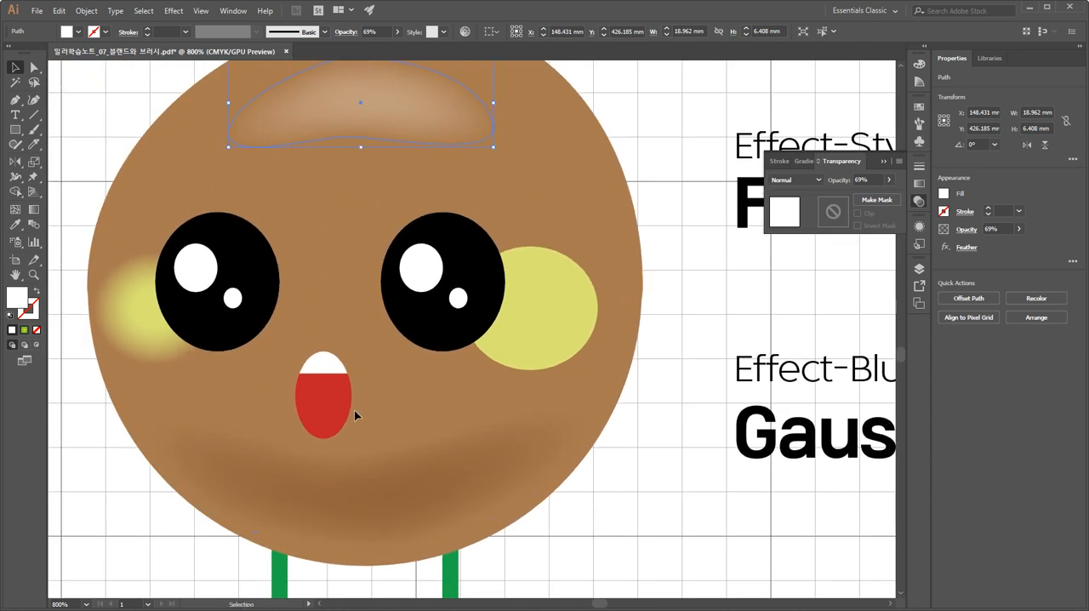
click(155, 336)
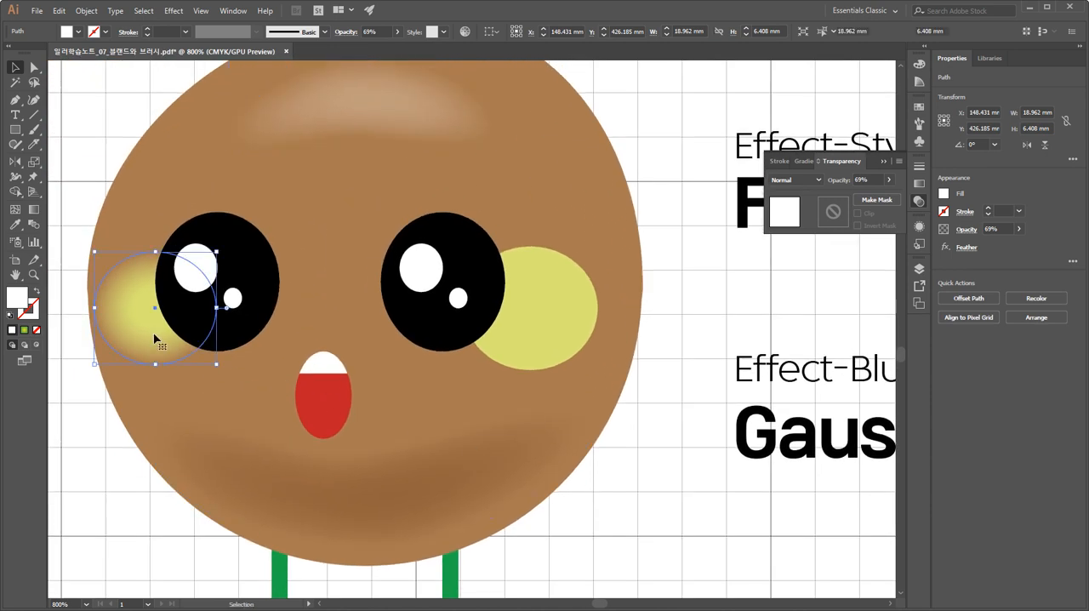
Start a Gaussian Blur effect on the plain right cheek, with the dialog clear of the cheek and the preview enabled.
click(530, 312)
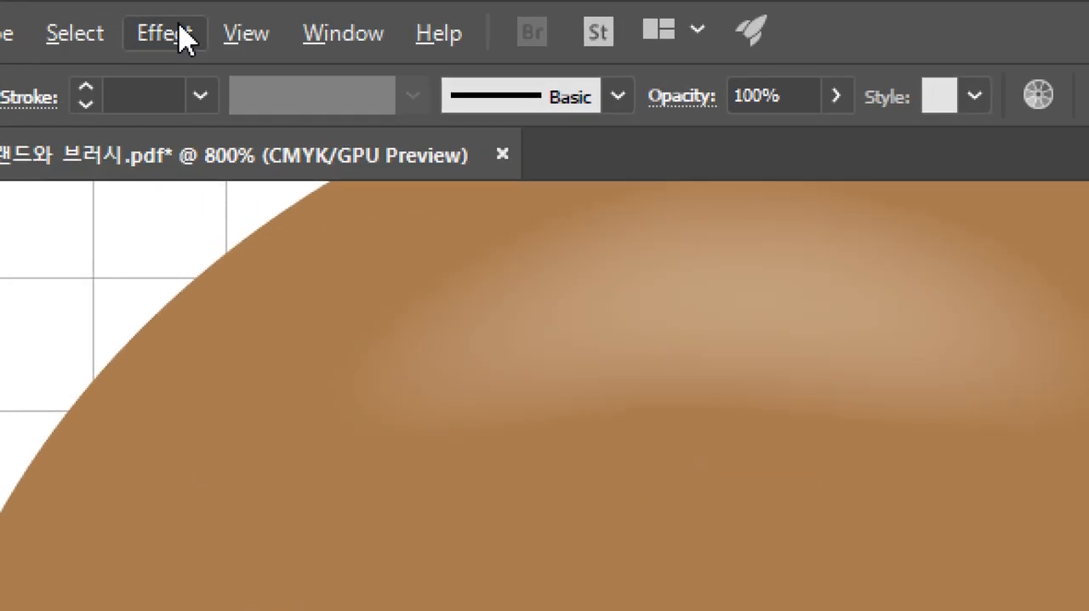
click(174, 11)
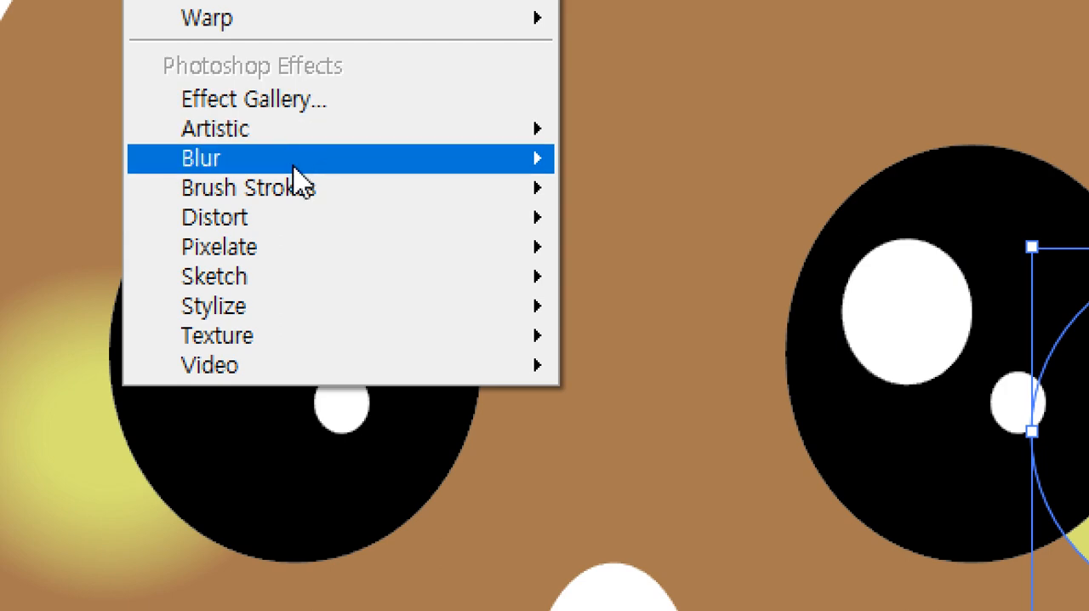
mouse_move(437, 170)
click(651, 166)
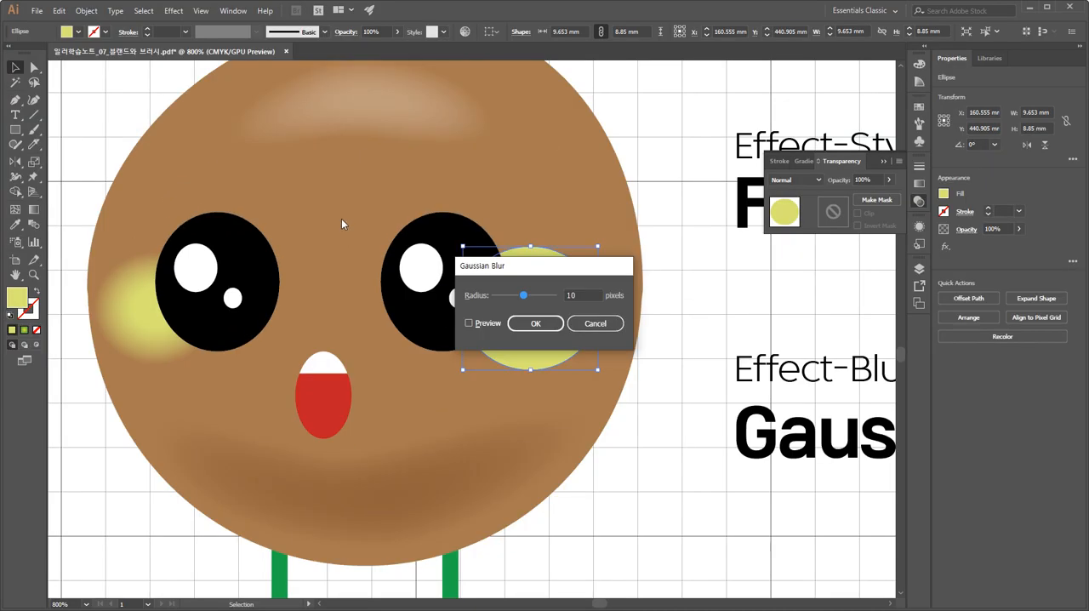
drag(680, 270, 744, 289)
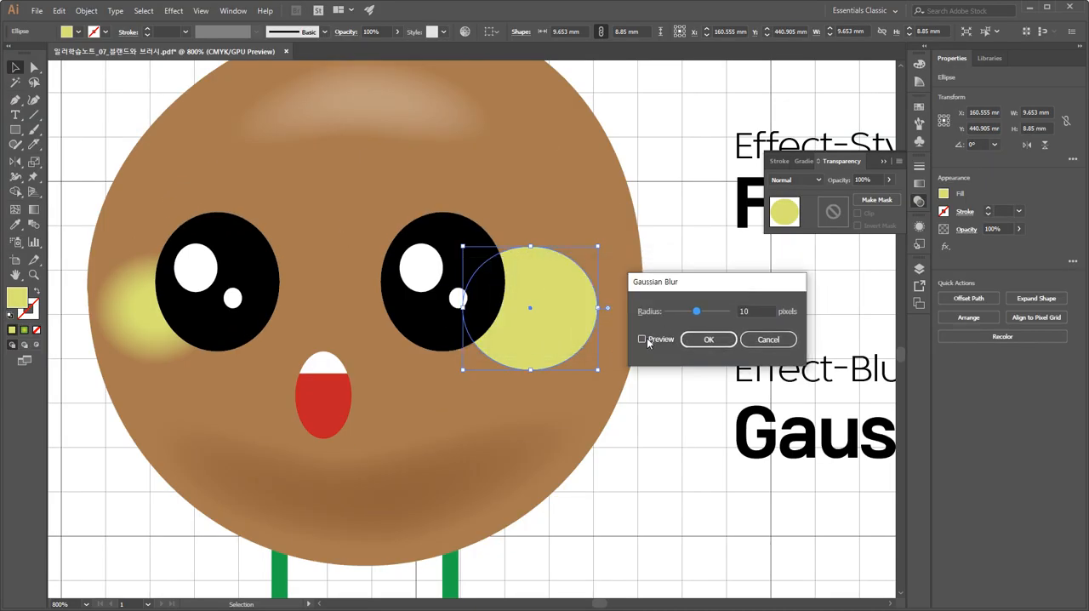
click(643, 340)
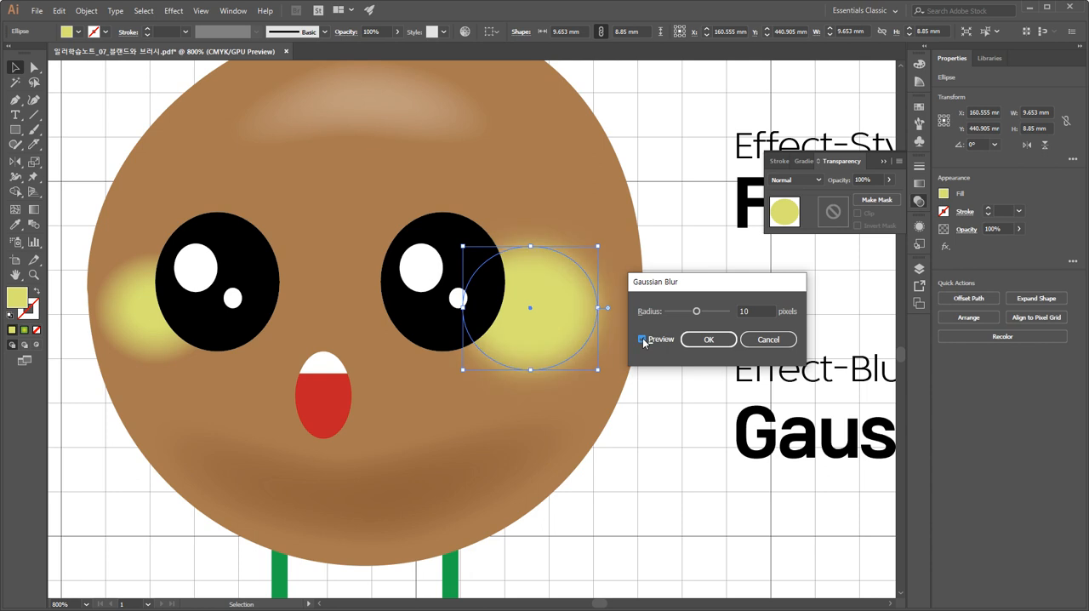
Try a Gaussian Blur radius of 0 and toggle the preview off and on to compare the cheek's edge.
double_click(746, 311)
text(0)
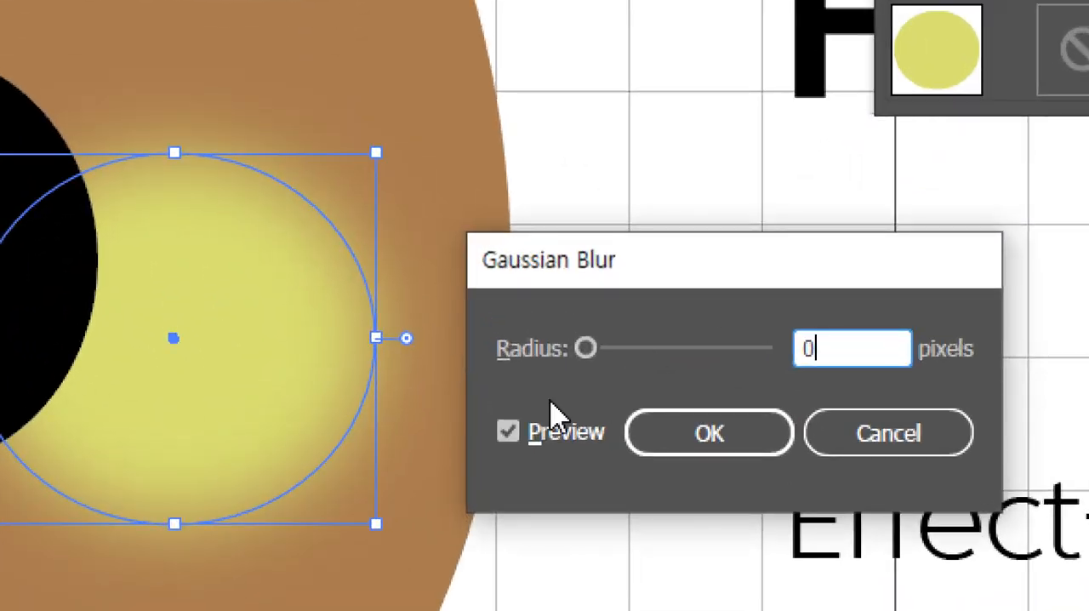
click(651, 340)
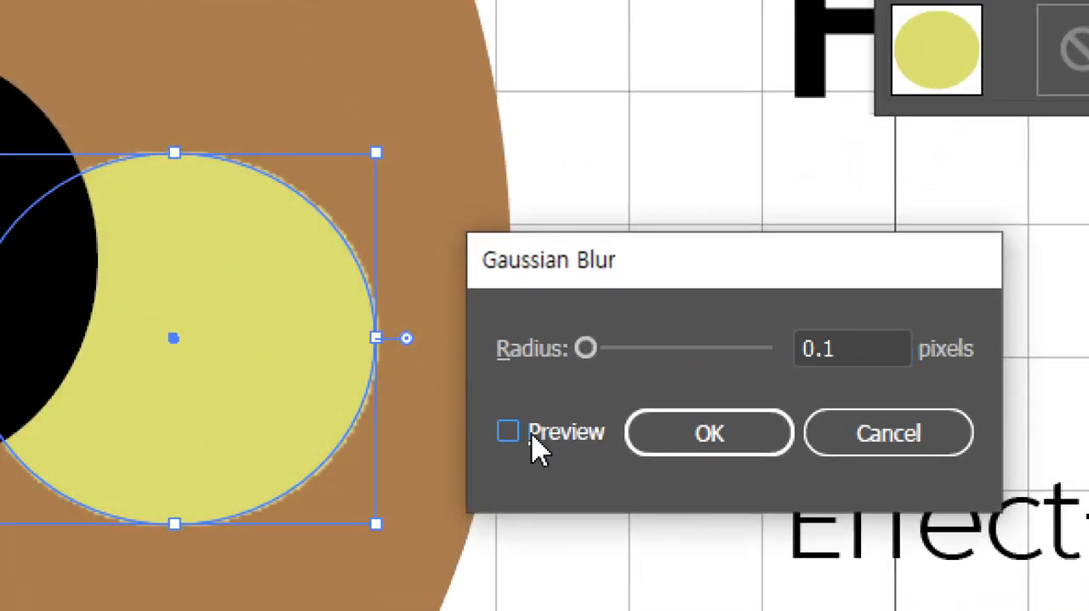
click(527, 436)
Raise the cheek's Gaussian Blur radius to 27.9 pixels, fine-tune it slightly lower, apply the effect and deselect the cheek.
drag(588, 352, 675, 357)
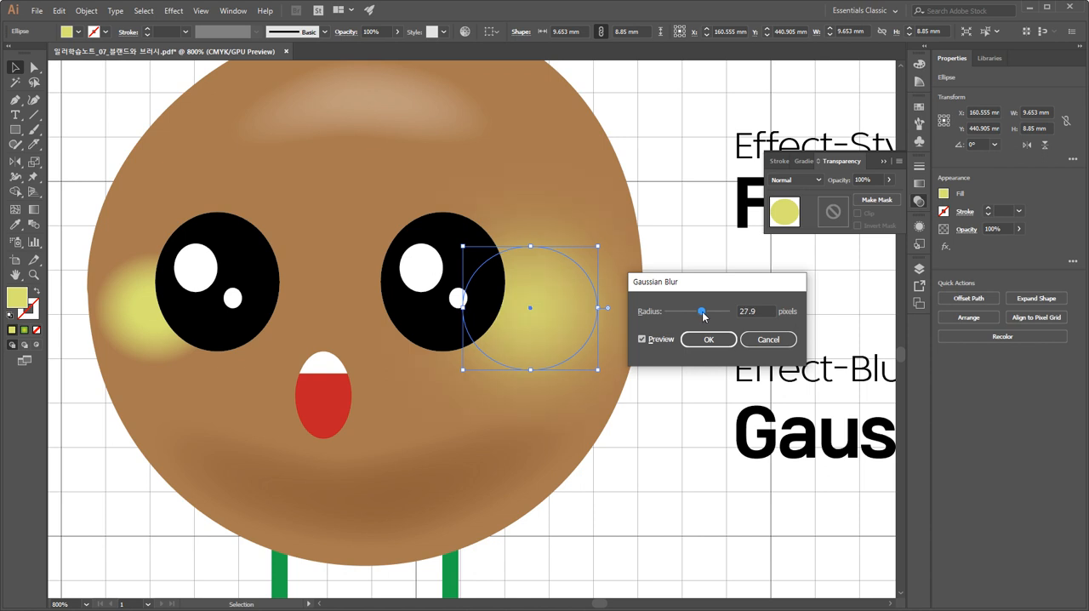
mouse_move(703, 316)
mouse_down()
mouse_move(715, 314)
mouse_move(700, 316)
mouse_up()
click(713, 340)
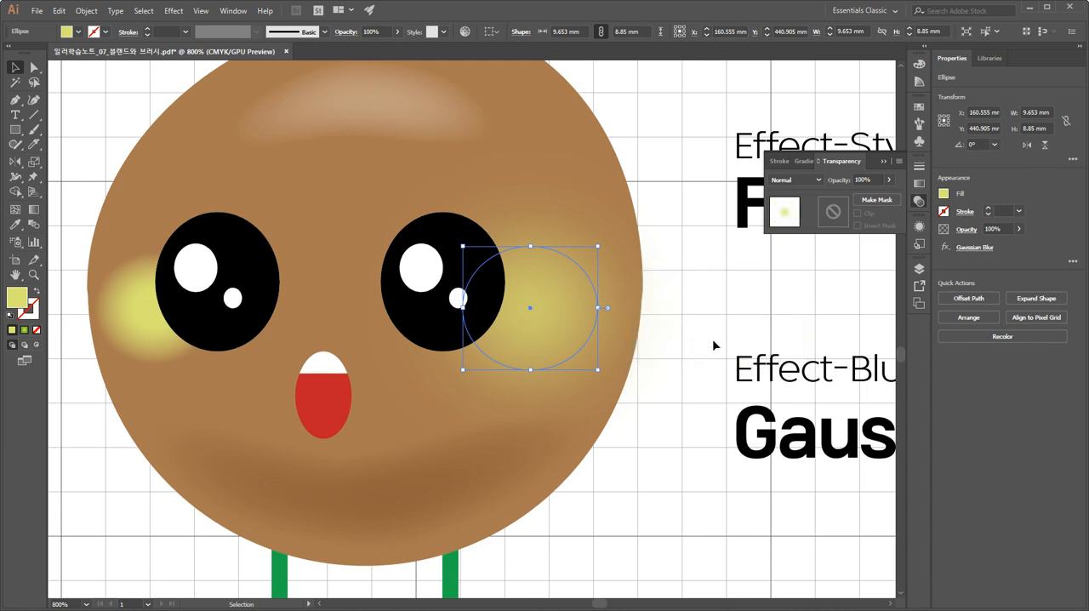
click(717, 299)
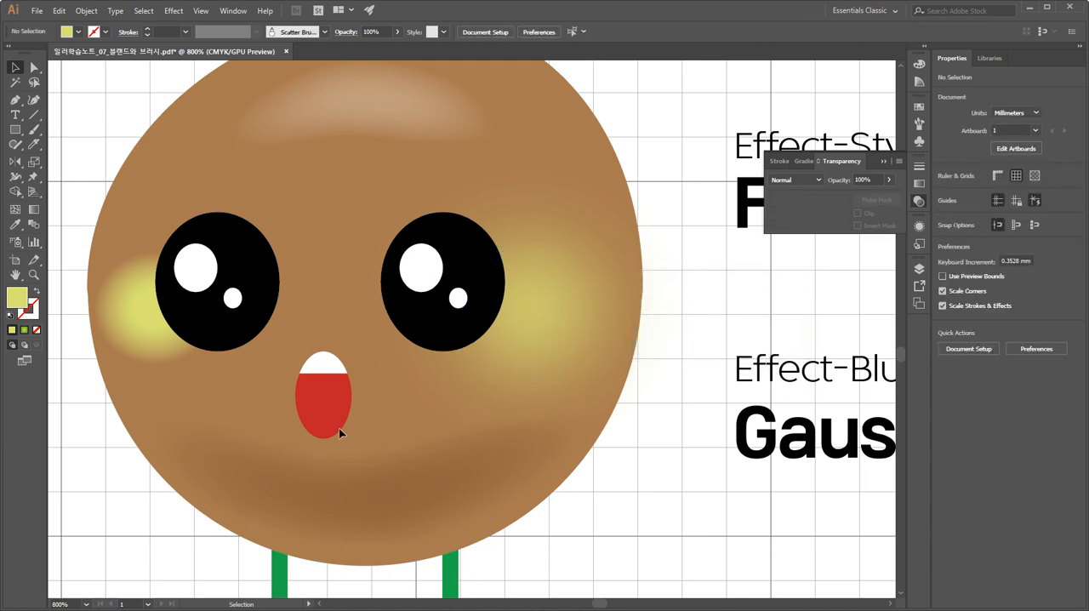
Compare the feathered left cheek with the Gaussian-blurred right cheek by selecting each in turn.
click(150, 339)
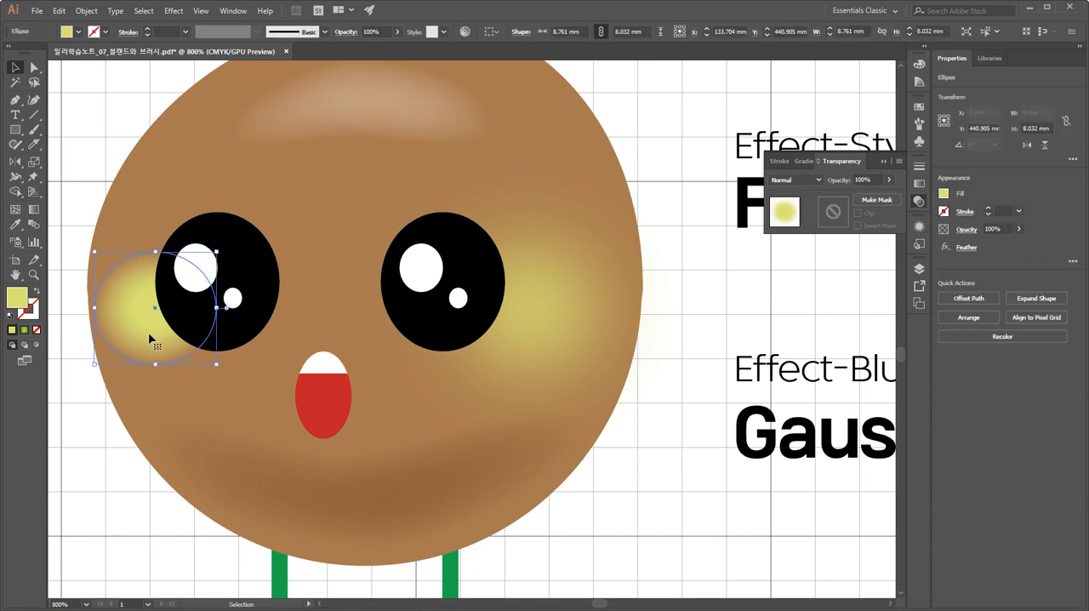
click(584, 317)
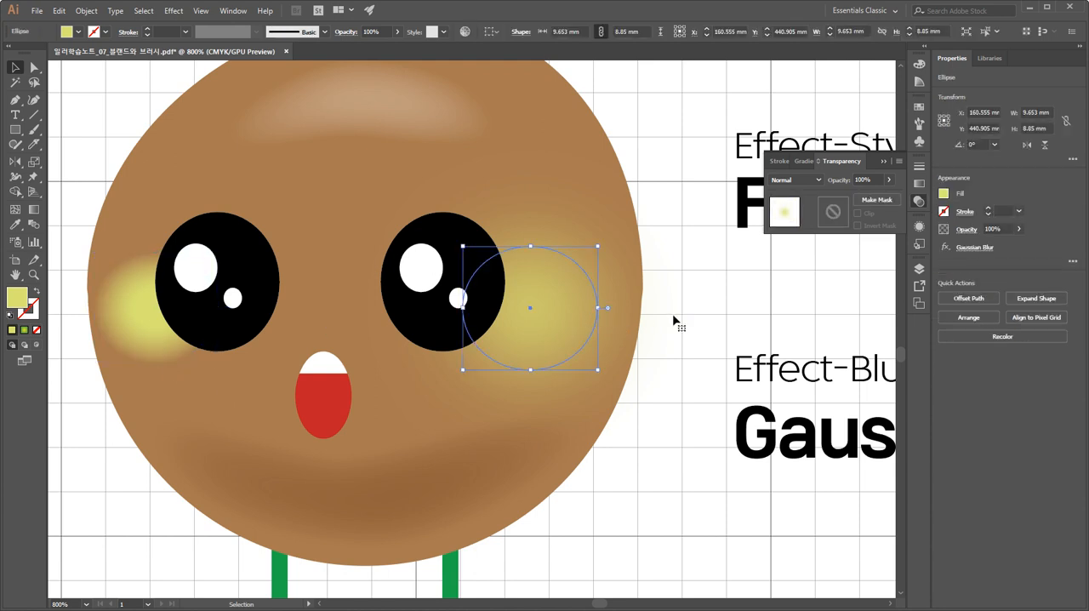
click(716, 349)
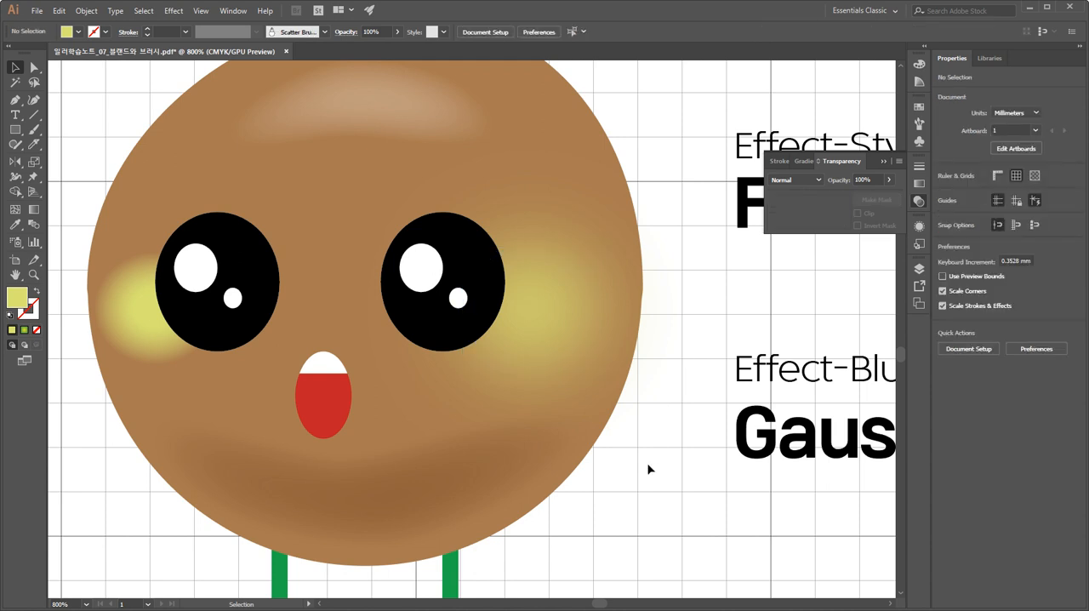
key(space)
drag(668, 382, 673, 412)
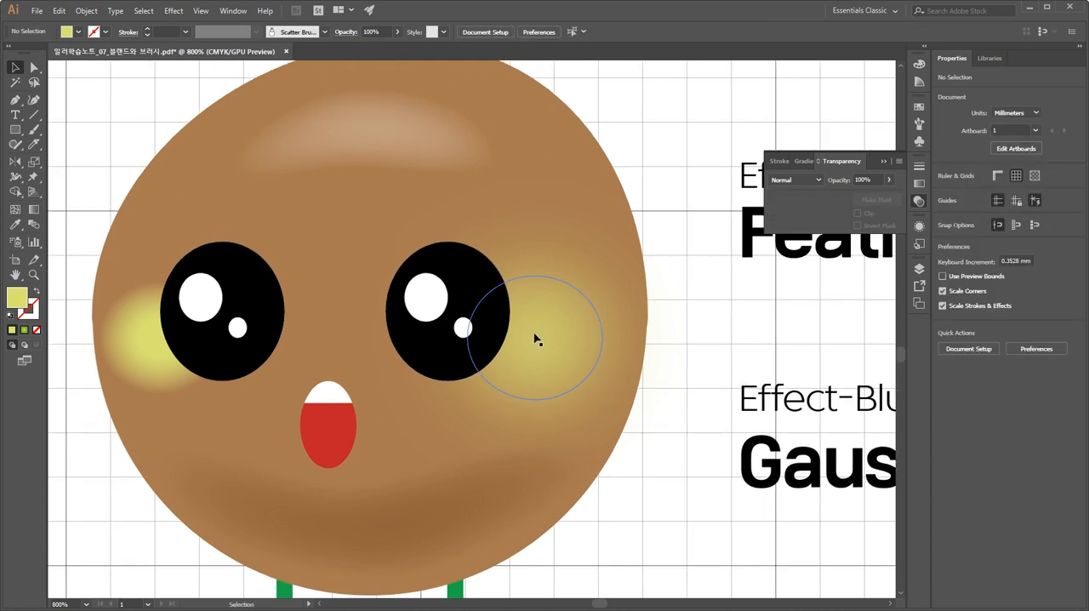
Remove the Feather effect from the forehead highlight's appearance.
click(539, 344)
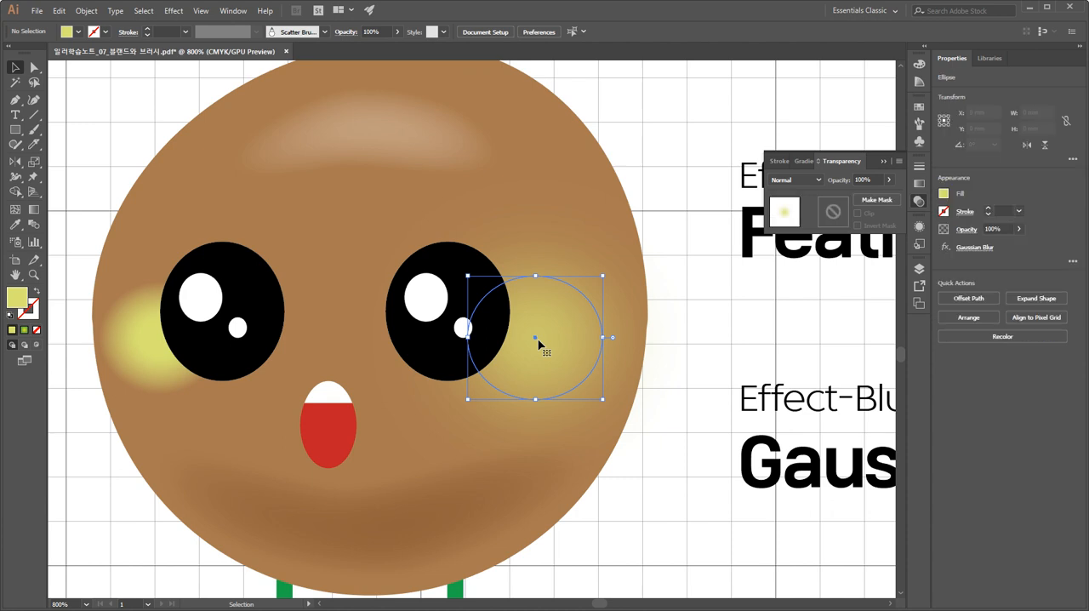
click(414, 157)
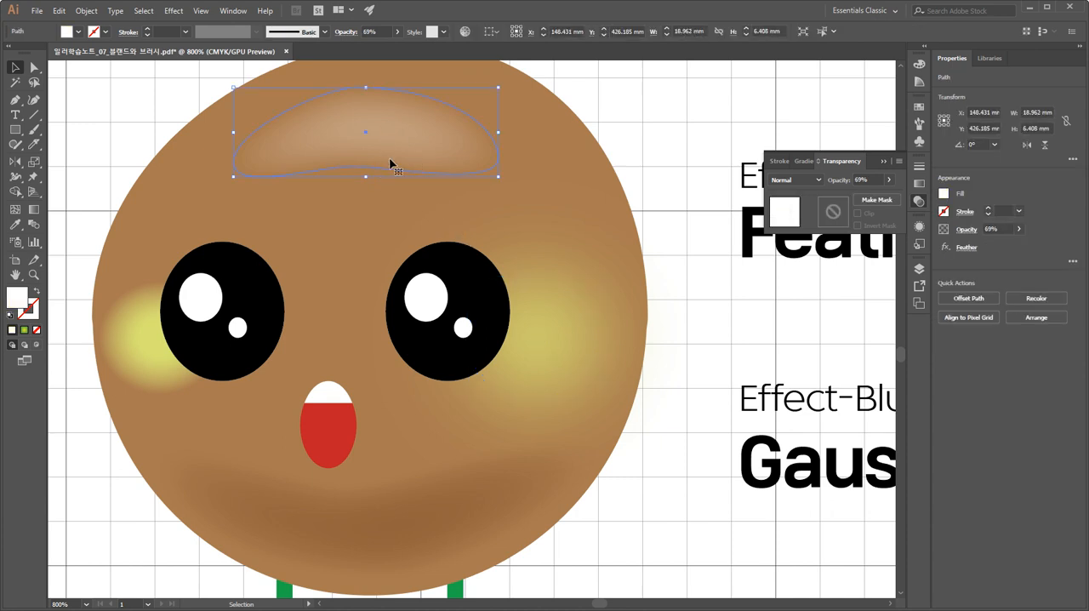
key(space)
drag(402, 143, 423, 205)
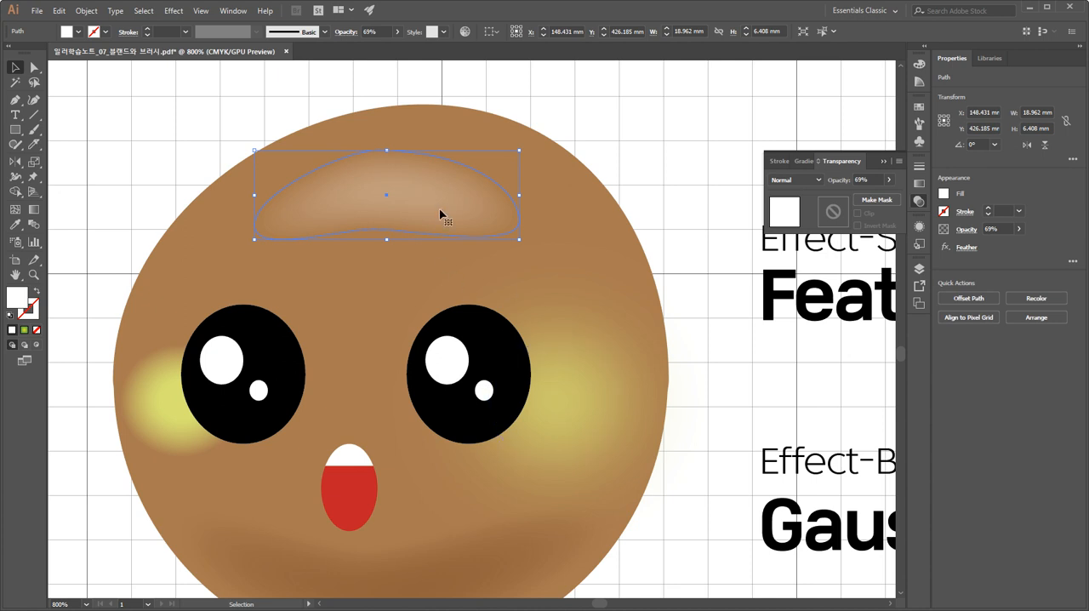
click(919, 226)
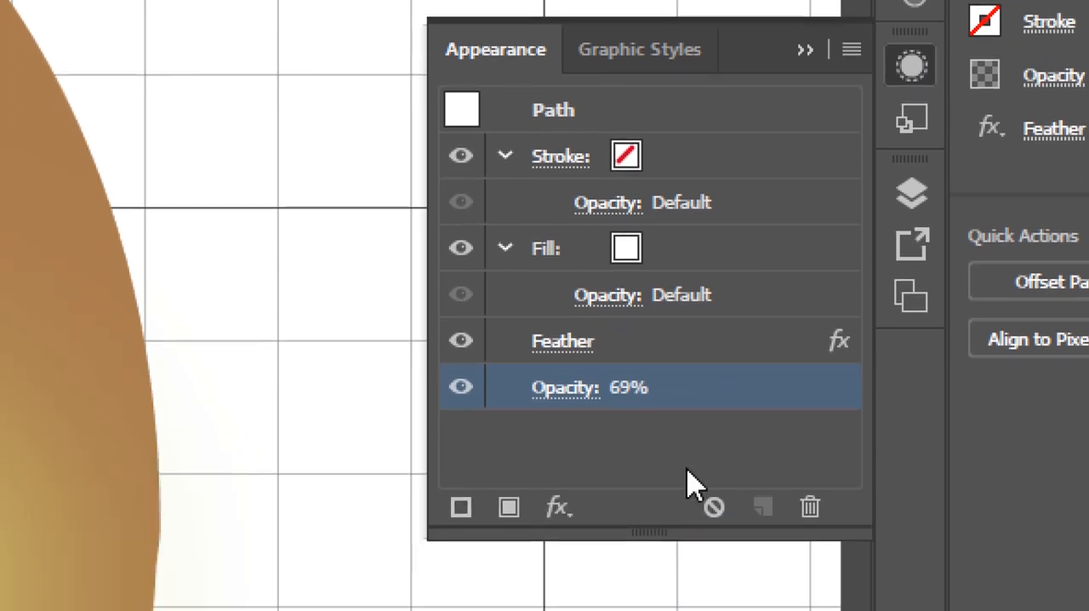
click(669, 342)
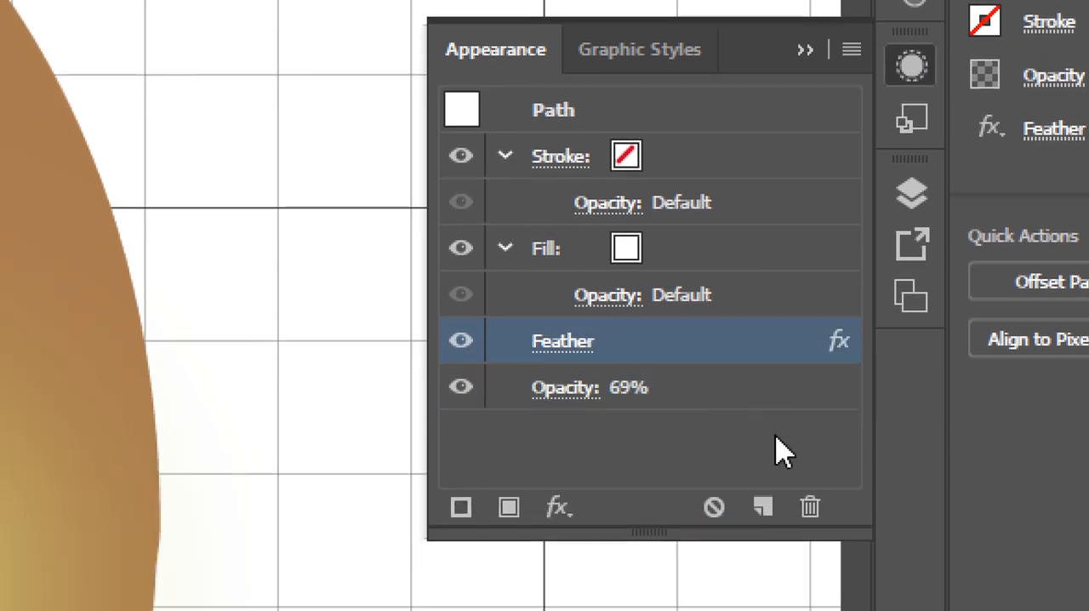
click(812, 509)
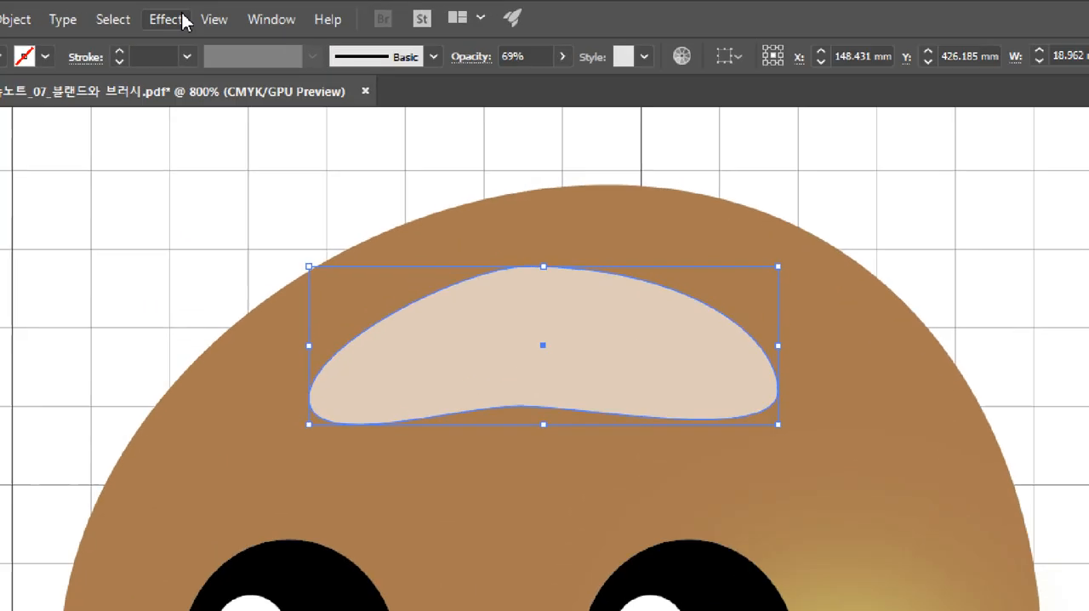
Reapply the last-used Gaussian Blur to the forehead highlight and shift the highlight slightly up and right on the forehead.
click(173, 11)
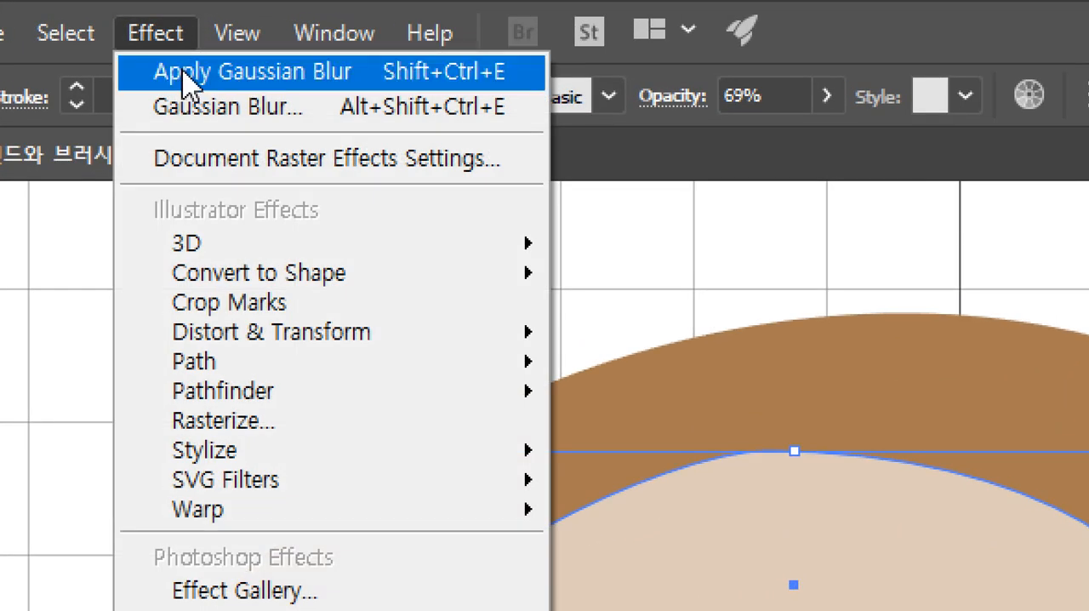
click(256, 75)
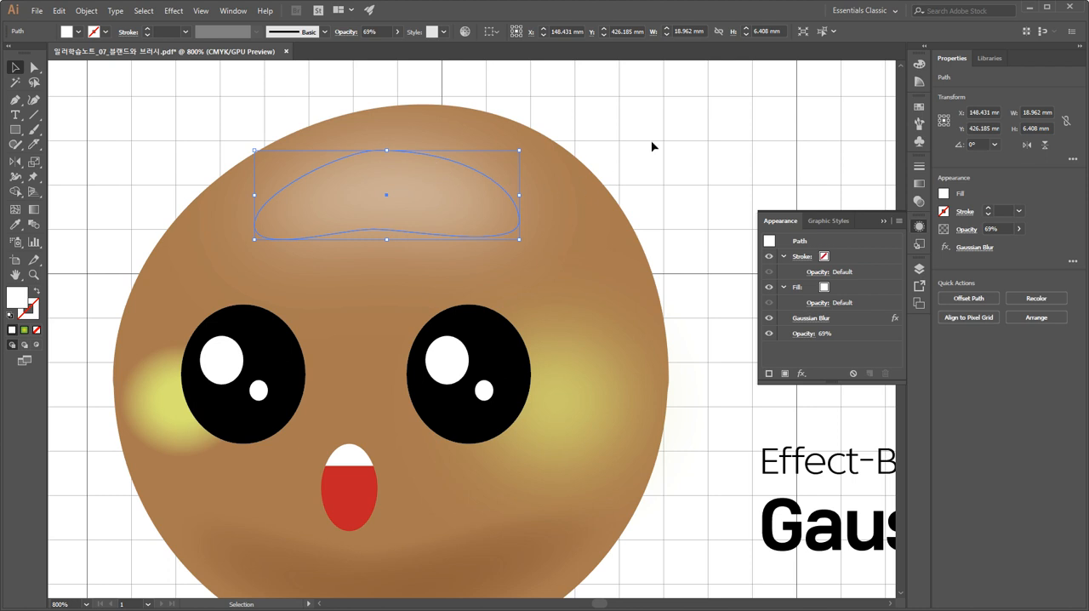
click(652, 146)
drag(682, 304, 699, 256)
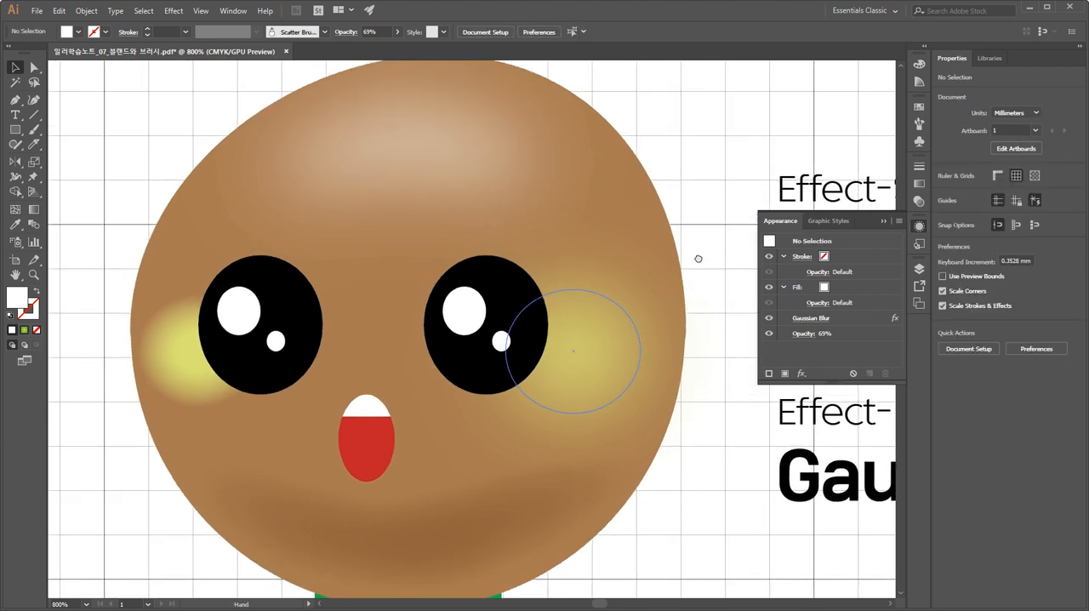
click(466, 179)
drag(465, 177, 480, 172)
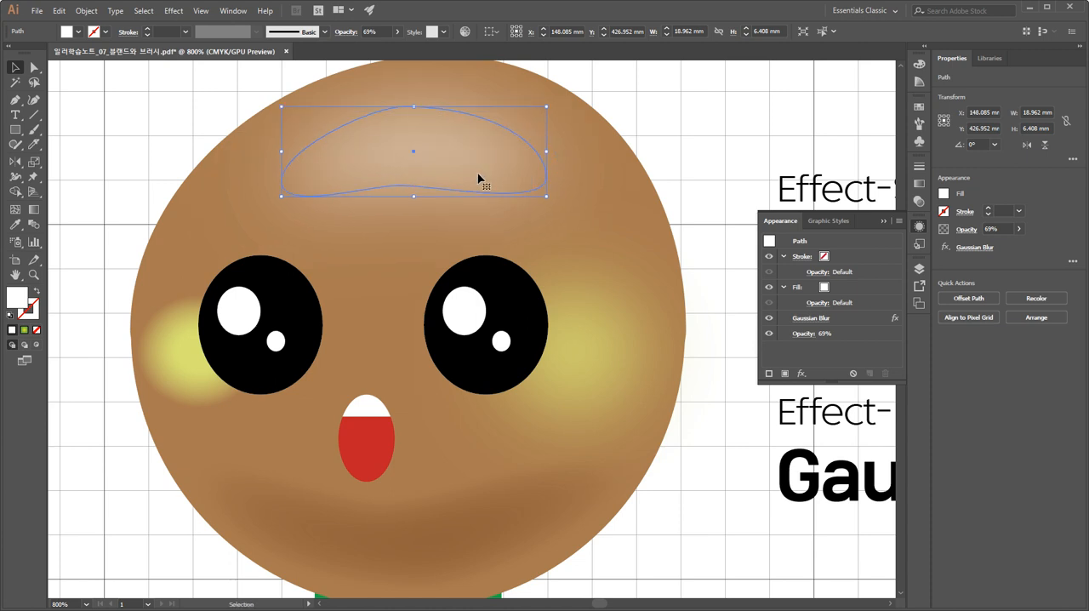
click(632, 114)
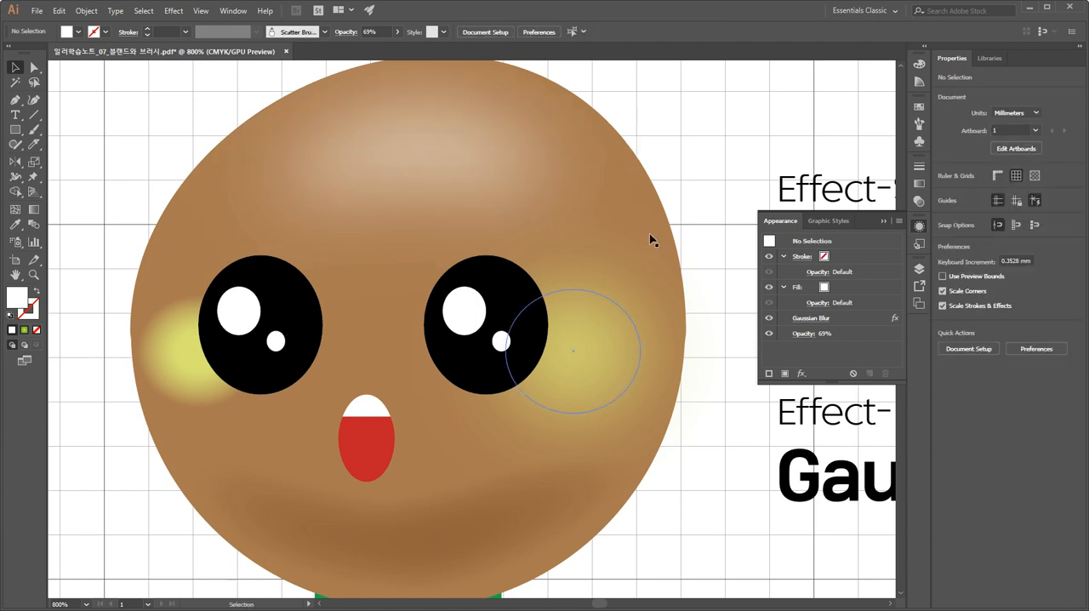
Delete the chin shading and move both cheeks down and inward so they sit beneath the eyes.
click(533, 514)
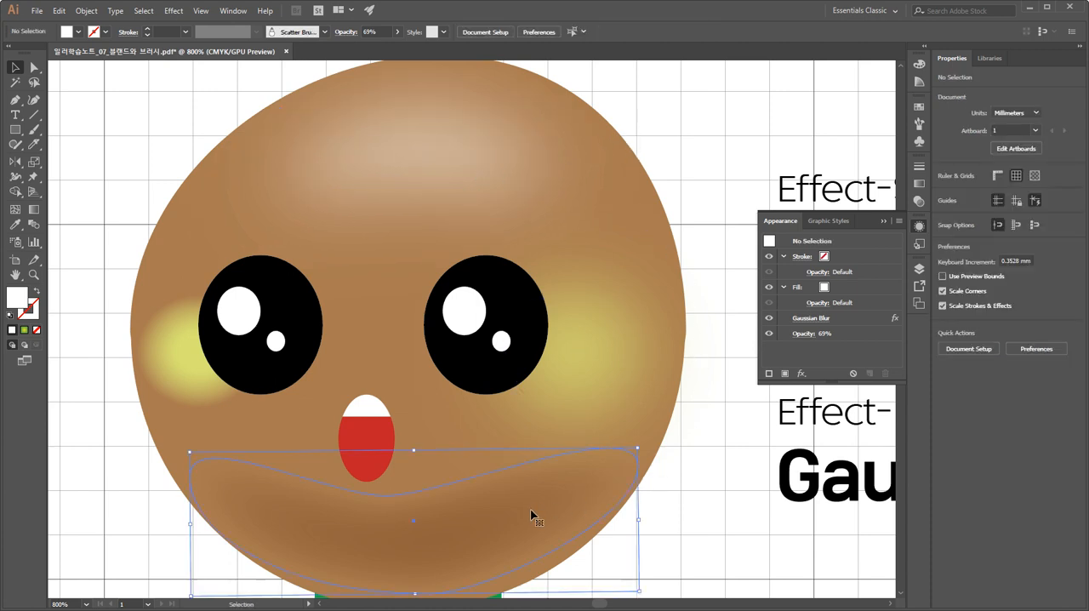
key(Delete)
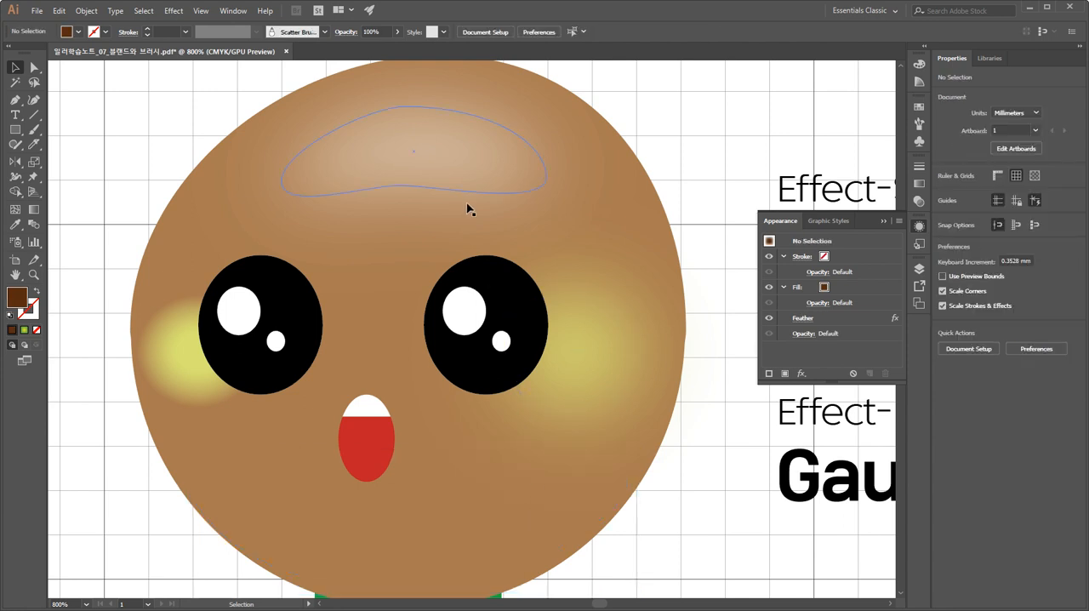
drag(576, 376, 549, 423)
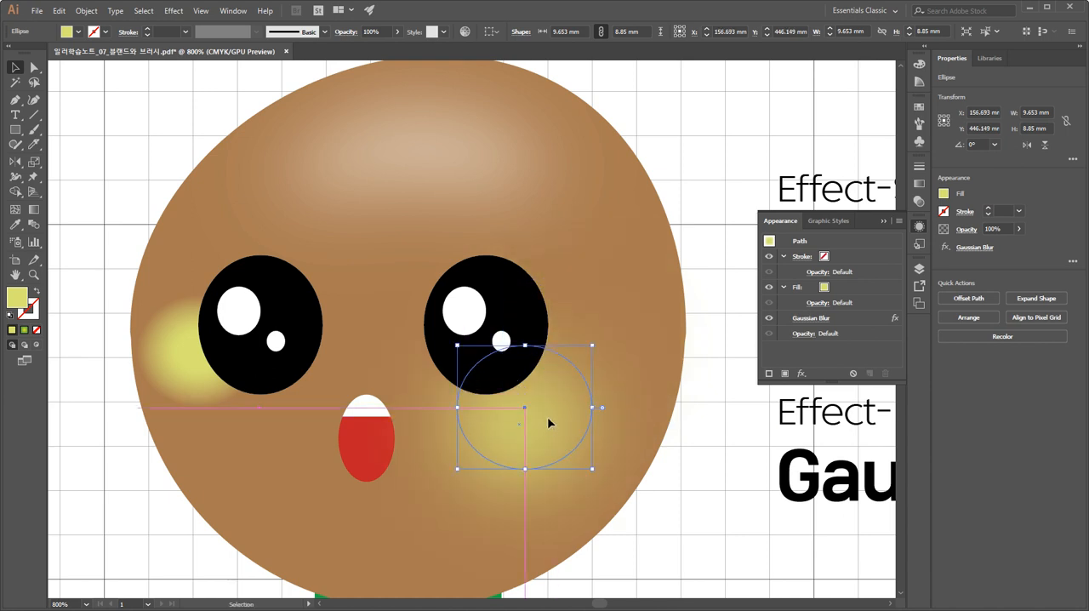
click(185, 373)
drag(186, 375, 231, 444)
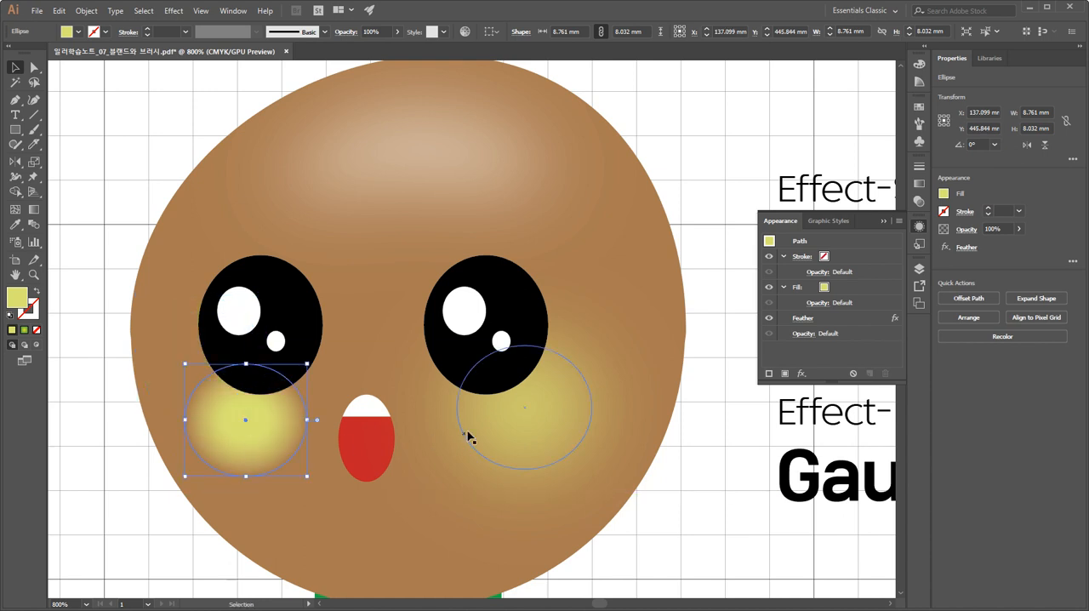
Examine the real outlines of the two cheek ellipses in Outline view and return to the normal preview.
click(505, 430)
key(ctrl+y)
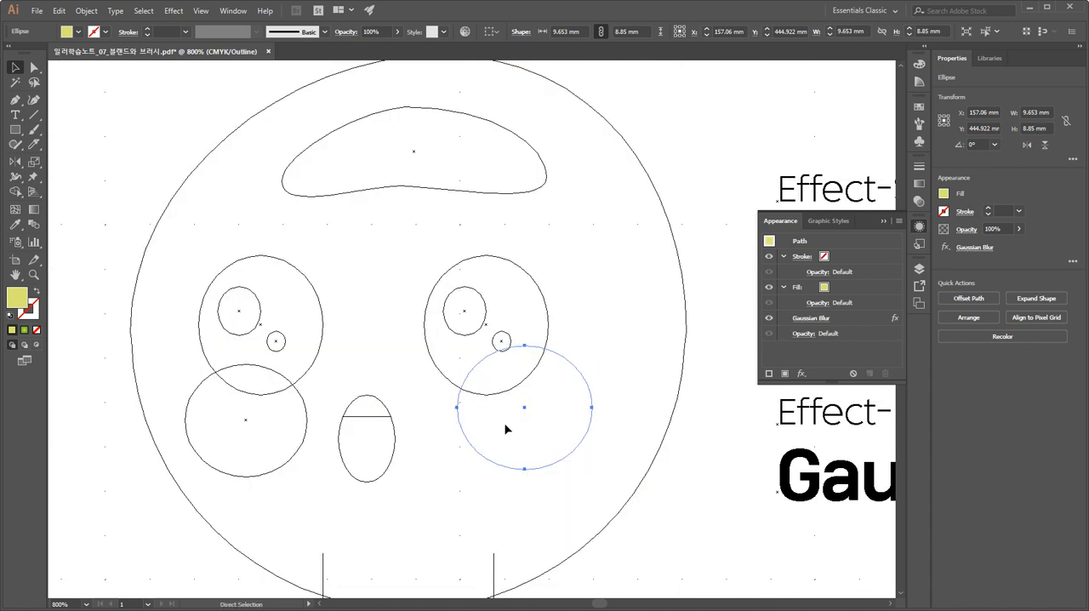
click(648, 533)
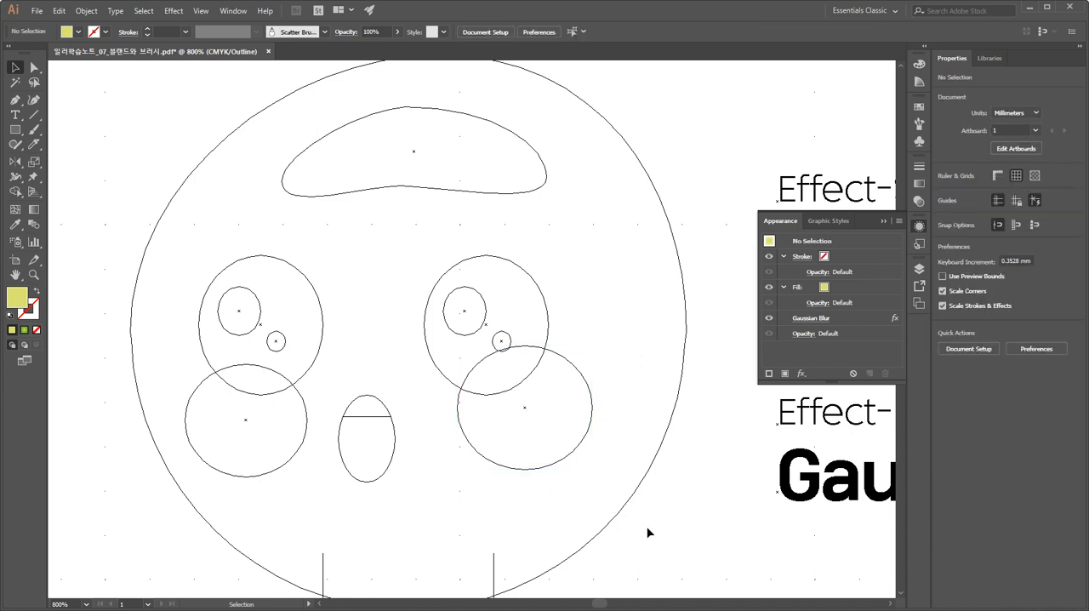
key(a)
key(v)
key(ctrl+y)
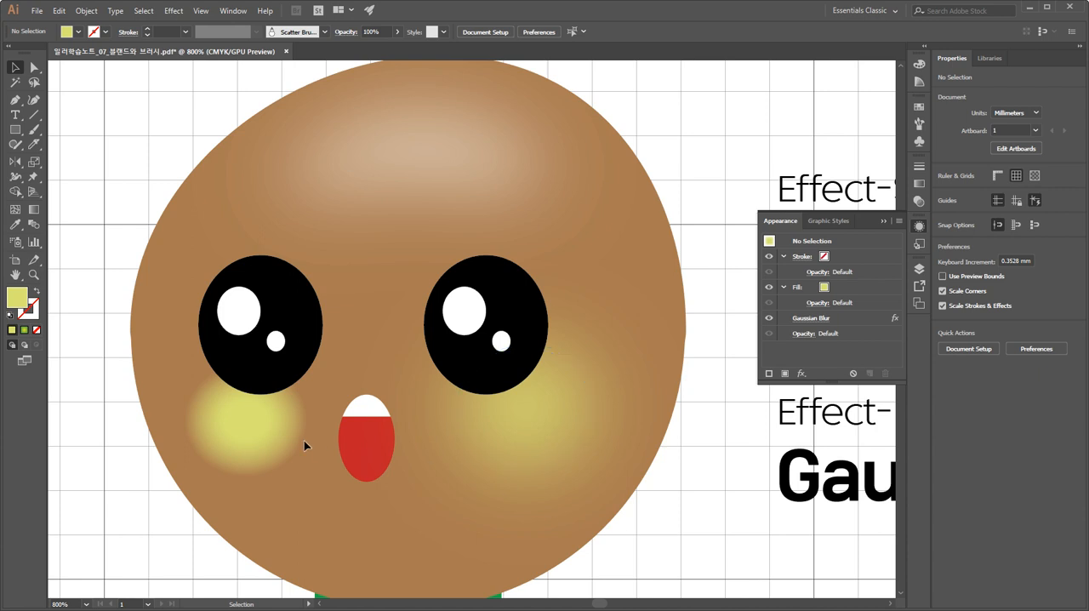
Replace the feathered left cheek with a level copy of the Gaussian-blurred right cheek placed beneath the left eye.
click(288, 443)
click(512, 438)
click(252, 428)
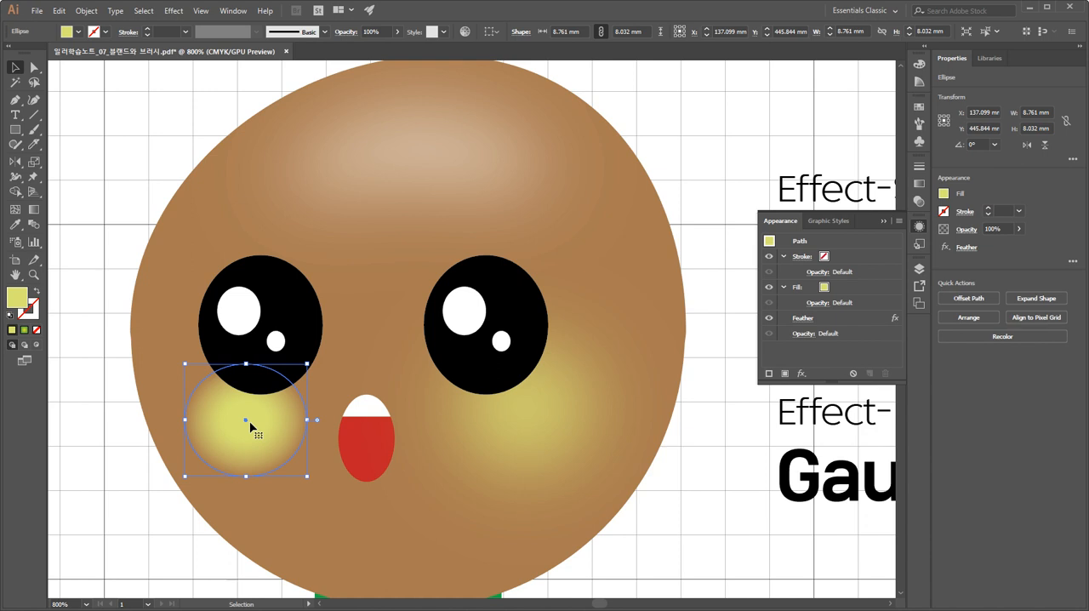
key(Delete)
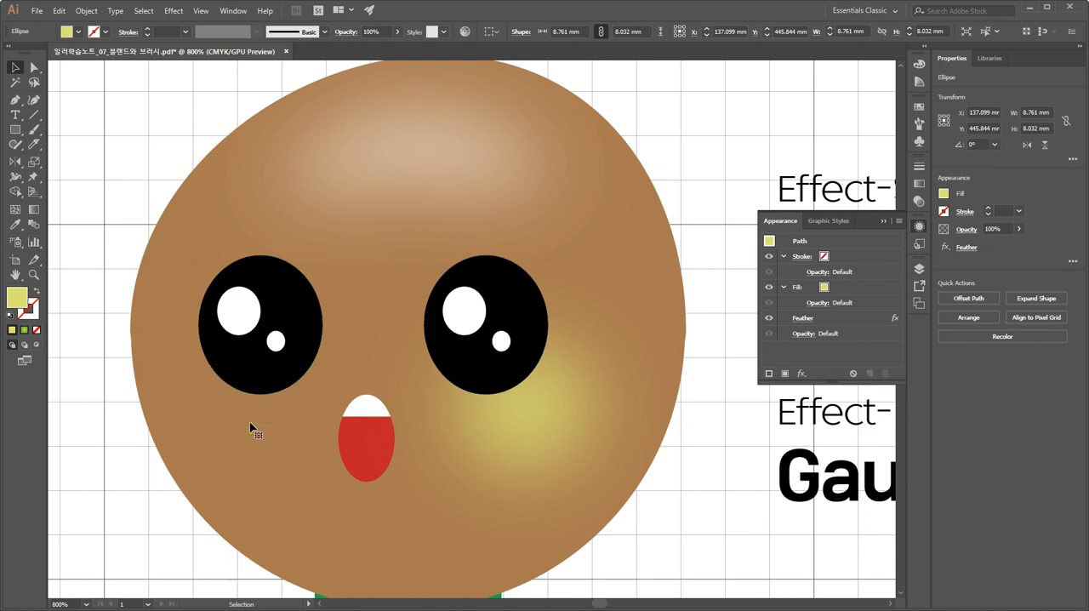
drag(502, 425, 219, 437)
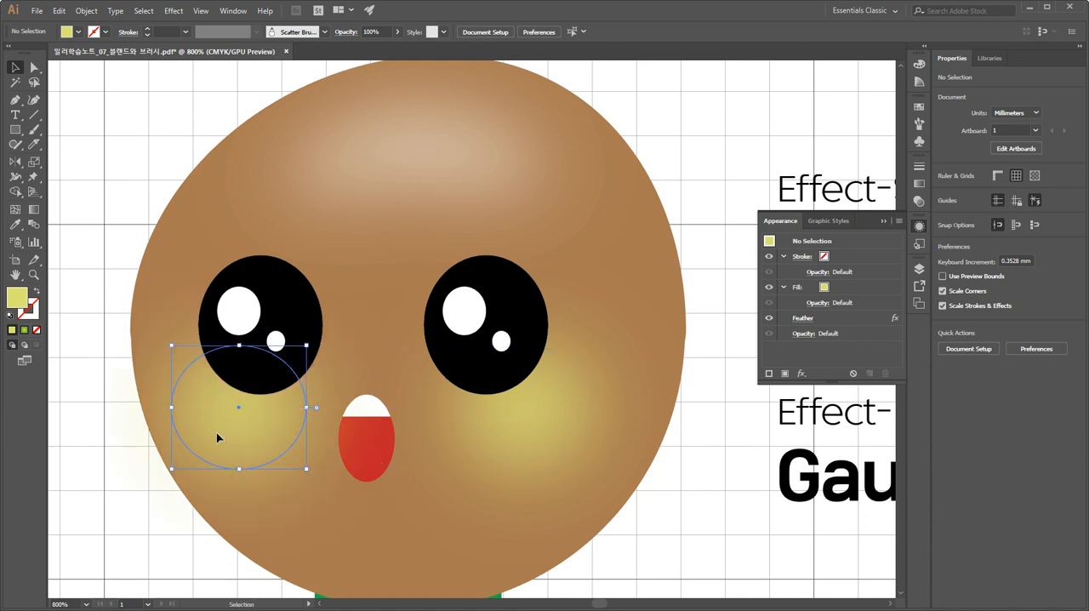
Change the fill of both blurred cheeks to the CMYK Red swatch and deselect them.
shift+click(503, 418)
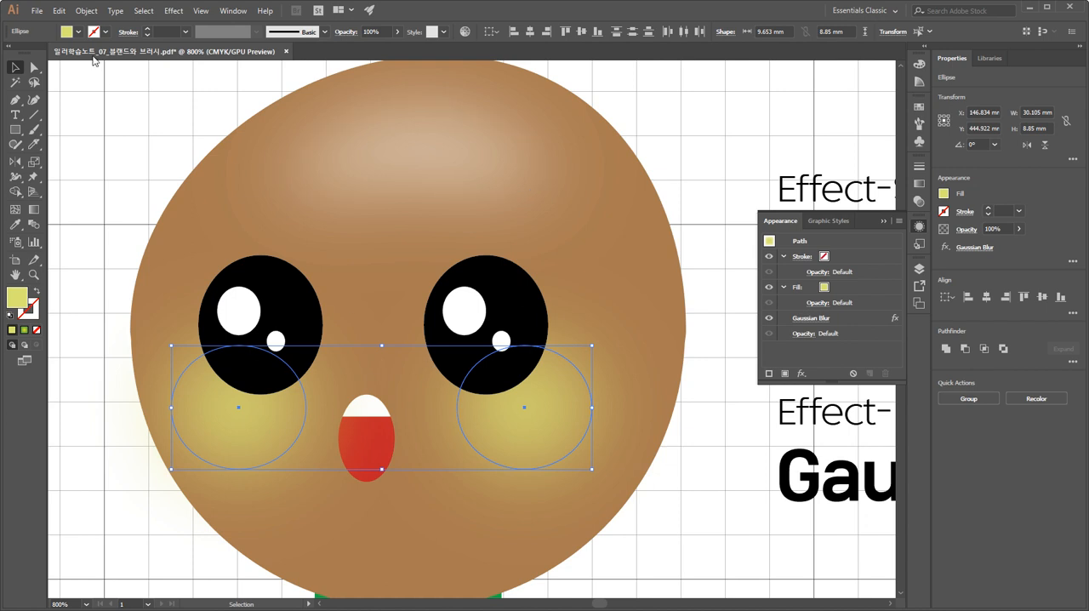
click(78, 33)
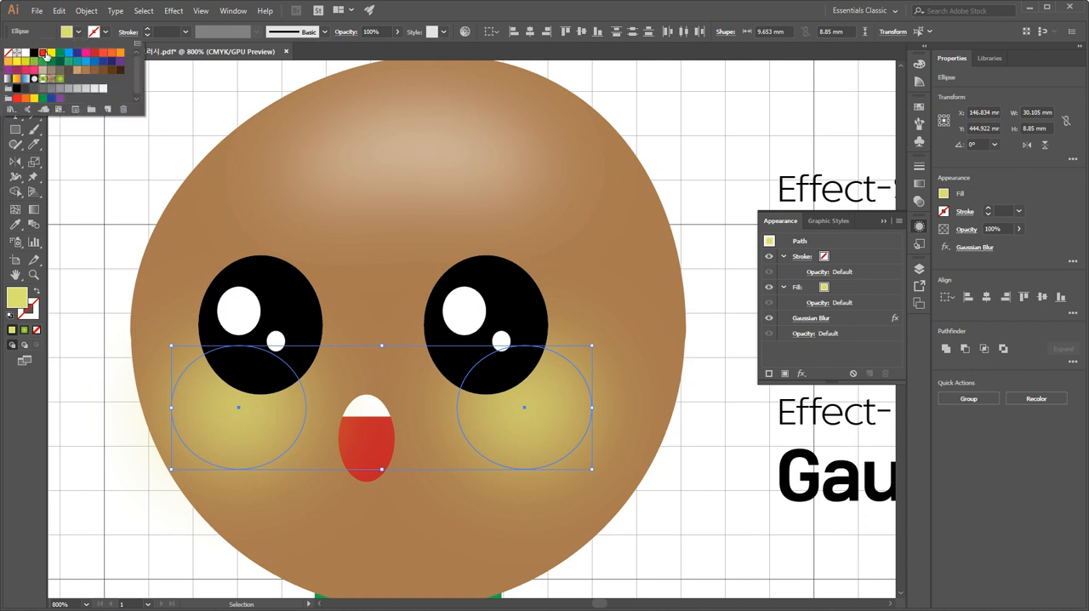
click(43, 54)
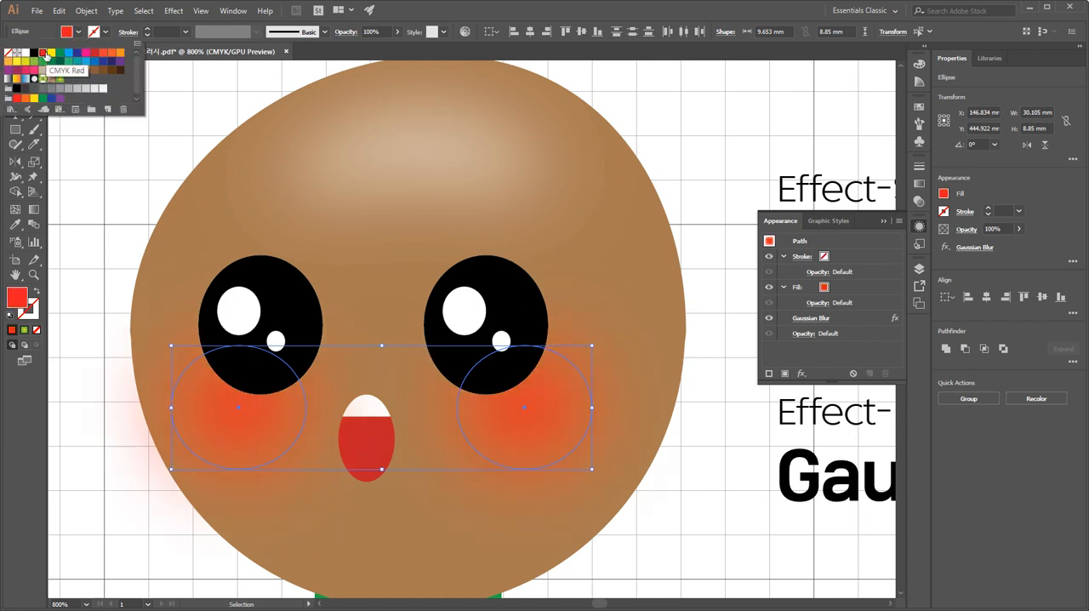
click(655, 143)
click(686, 155)
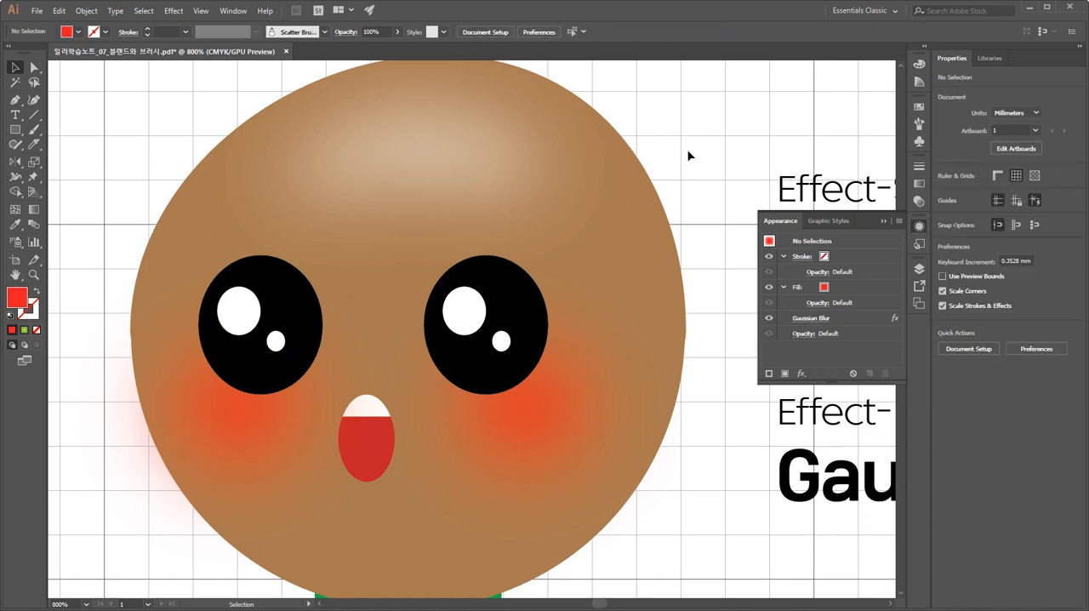
Recolor the "Gaussian Blur" text red by sampling the character's face with the Eyedropper, leaving nothing selected.
key(ctrl+minus)
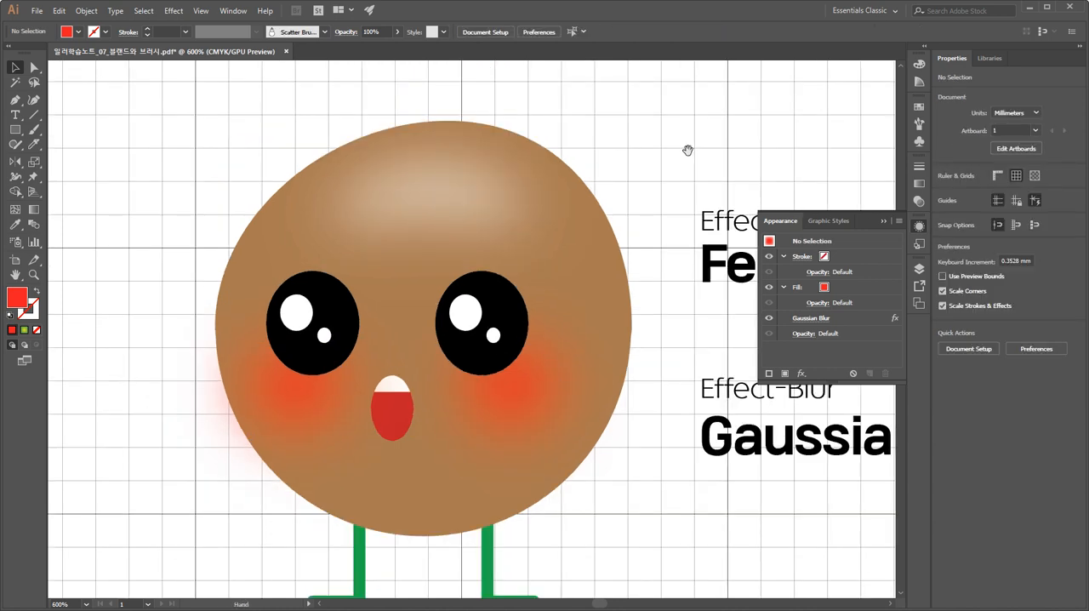
drag(655, 203, 536, 188)
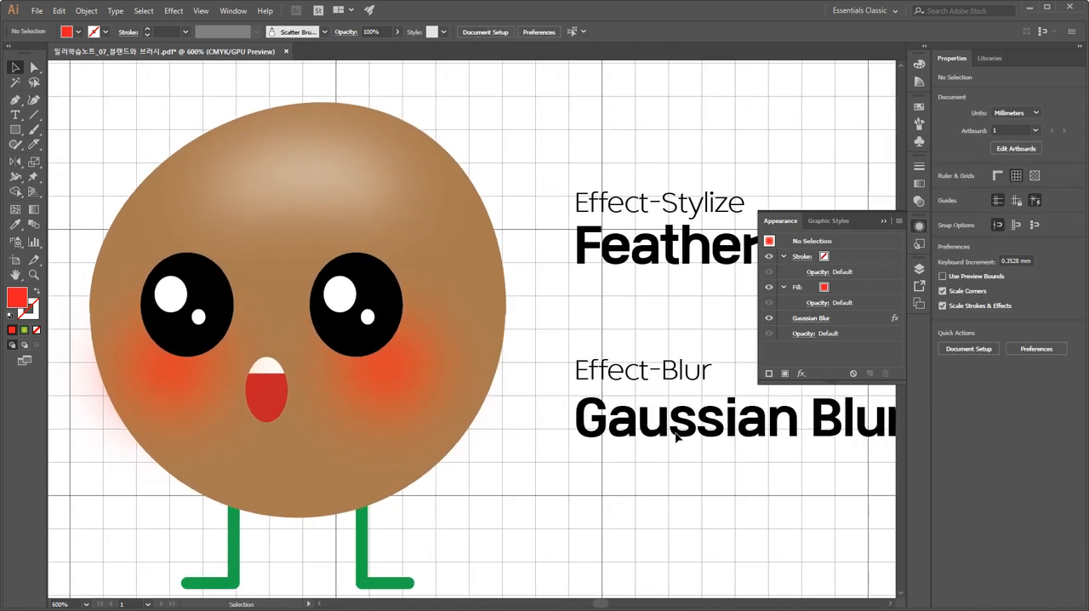
key(ctrl+a)
click(705, 511)
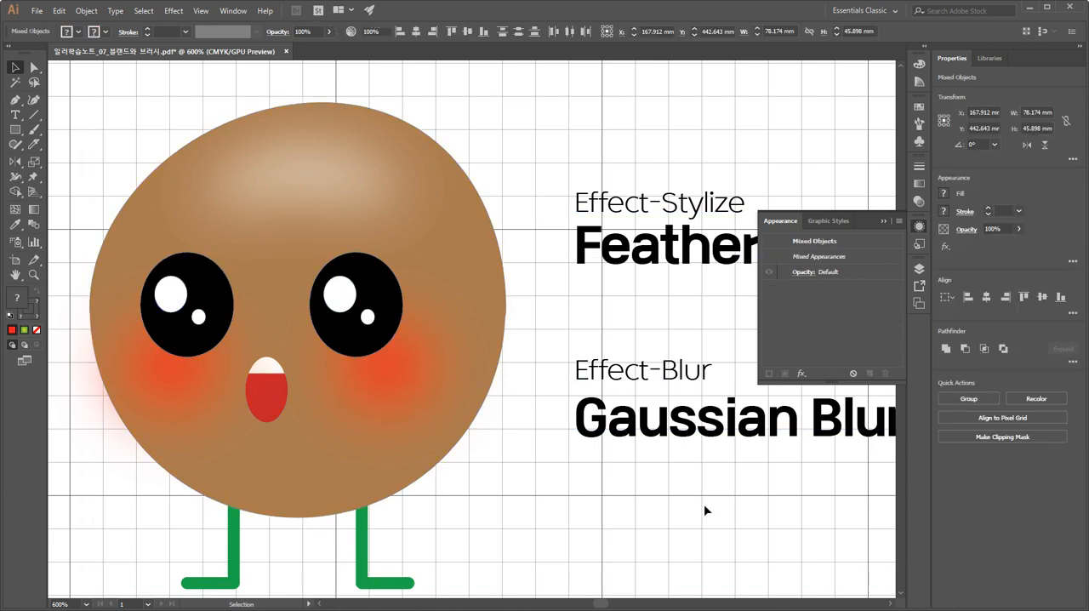
key(a)
click(704, 431)
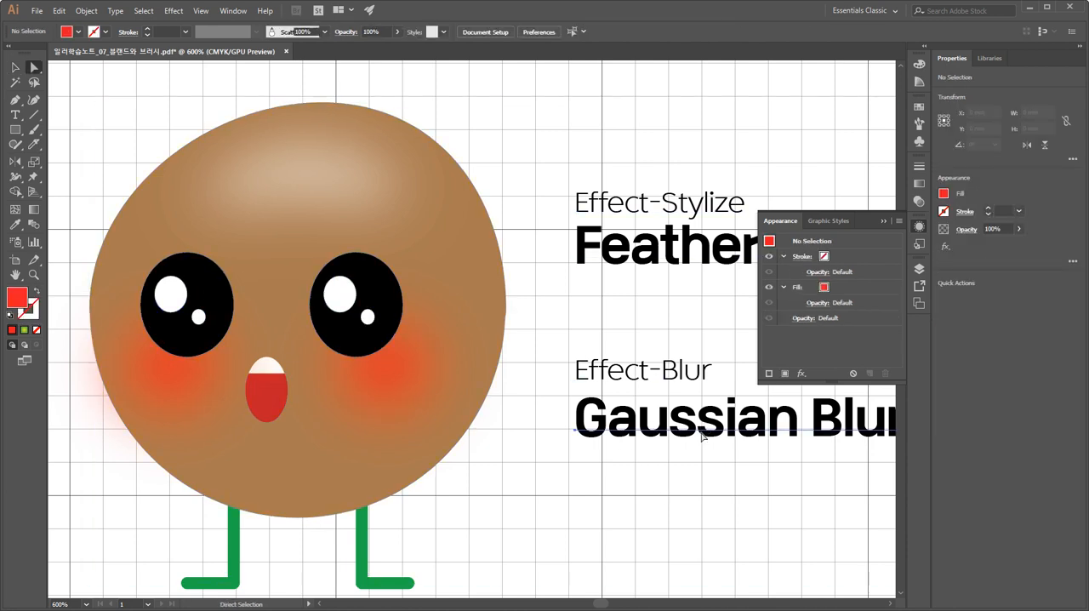
click(17, 226)
click(279, 392)
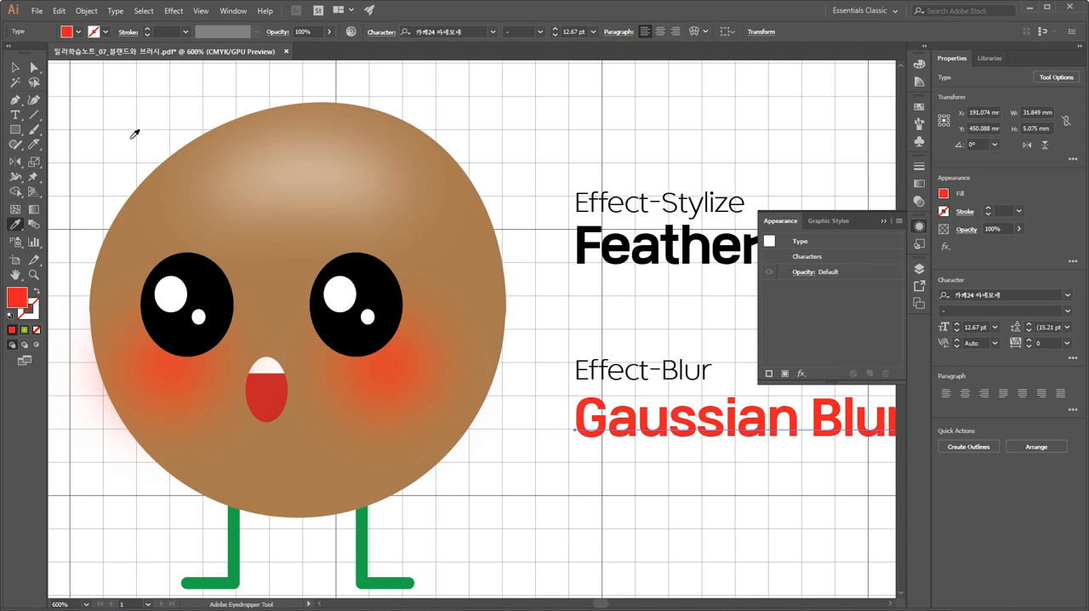
key(a)
click(242, 100)
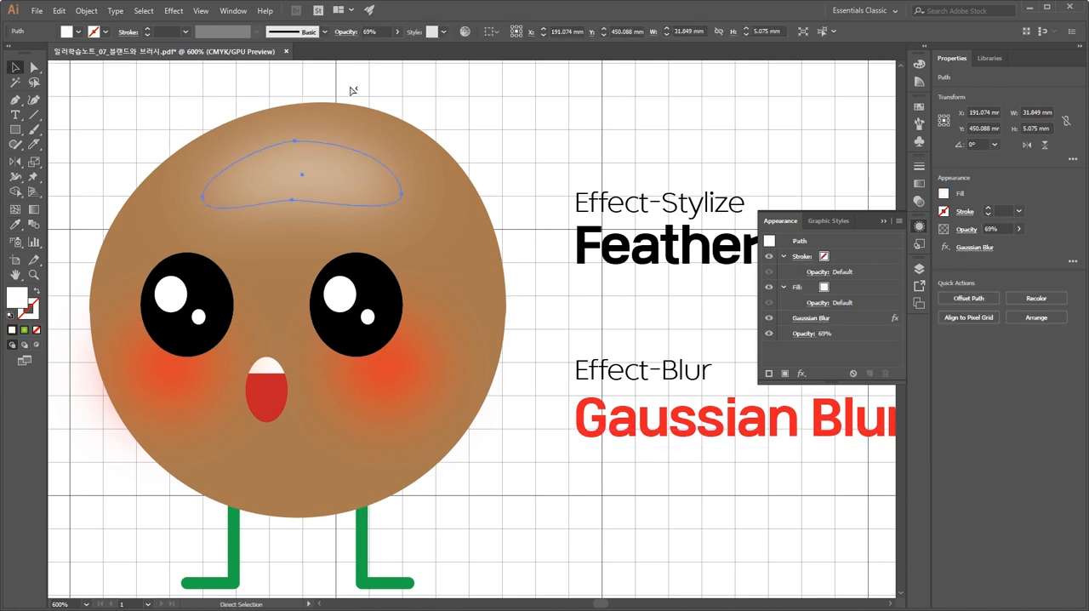
click(445, 100)
key(v)
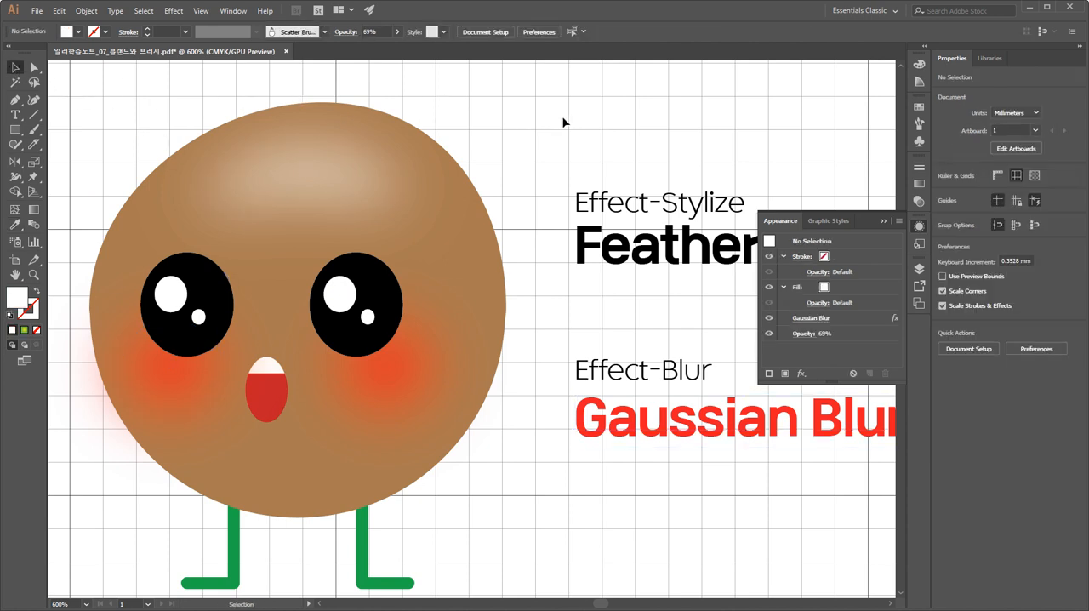
key(Tab)
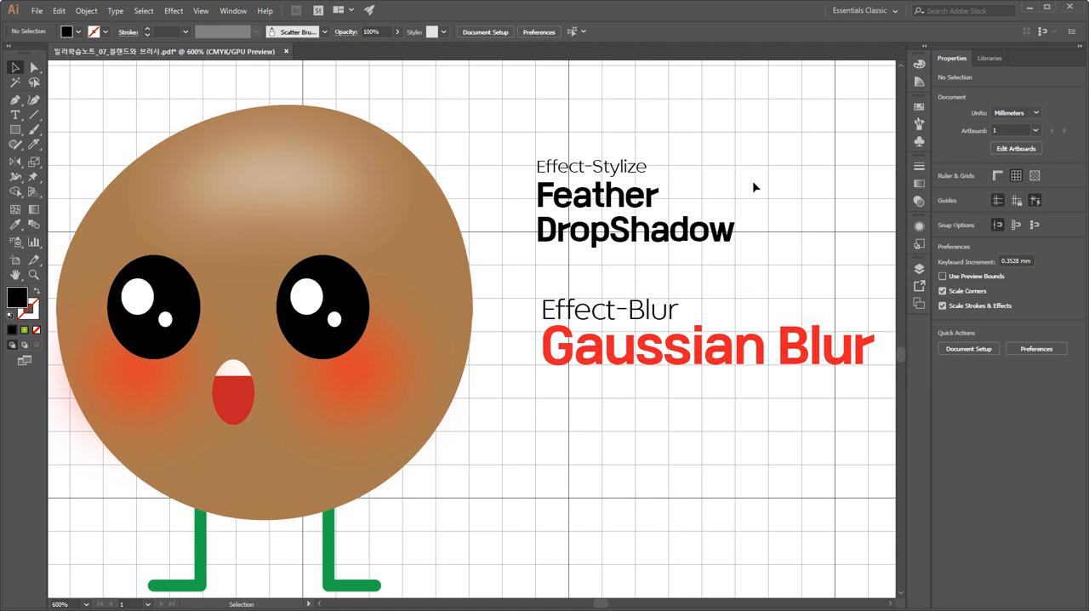
click(691, 242)
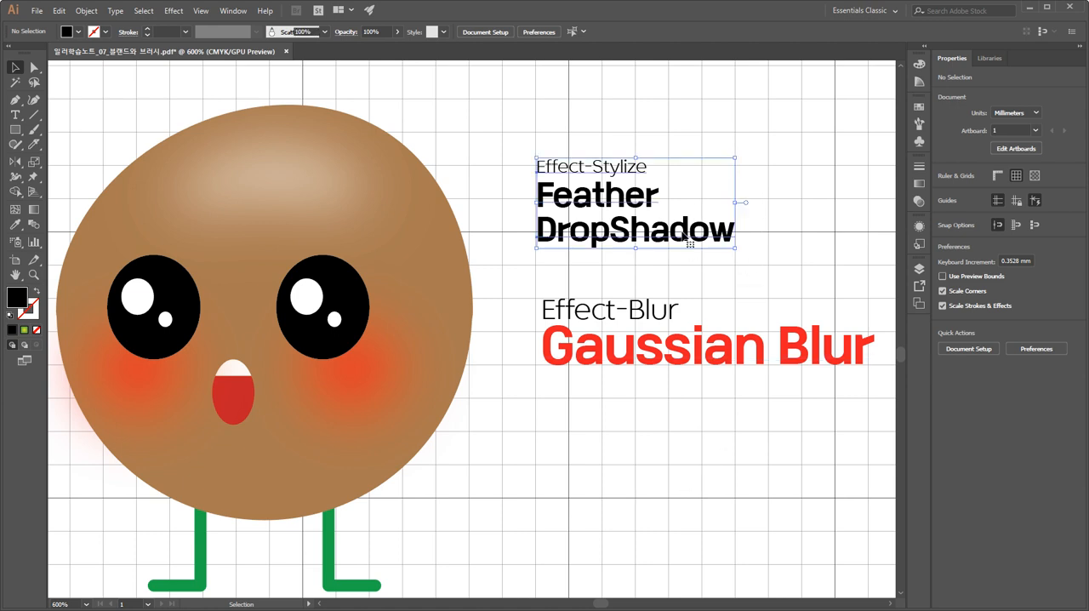
click(550, 471)
key(ctrl+minus)
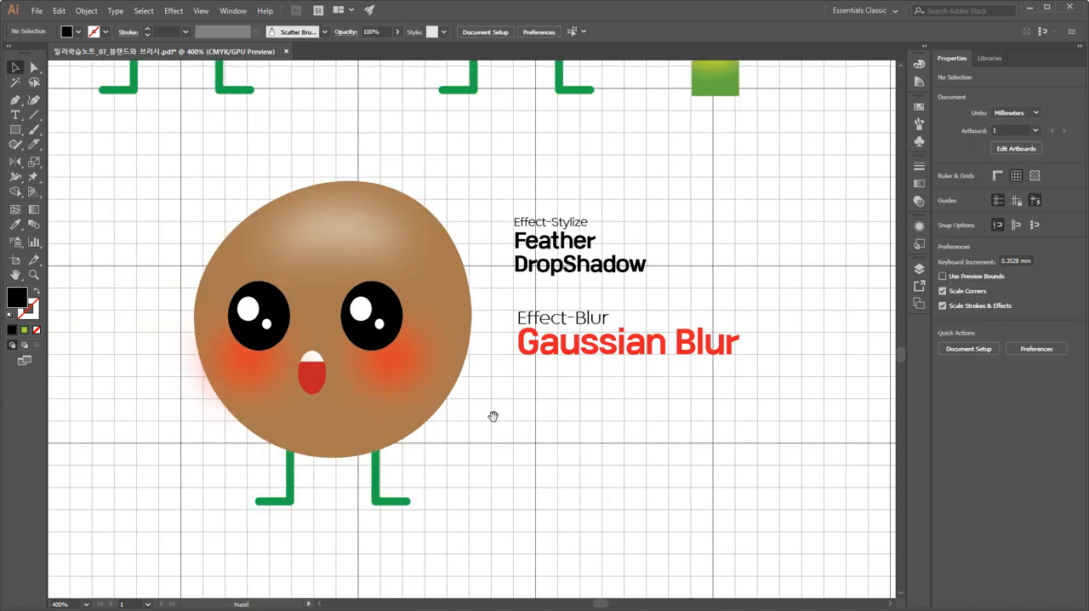
drag(491, 418, 509, 415)
click(305, 318)
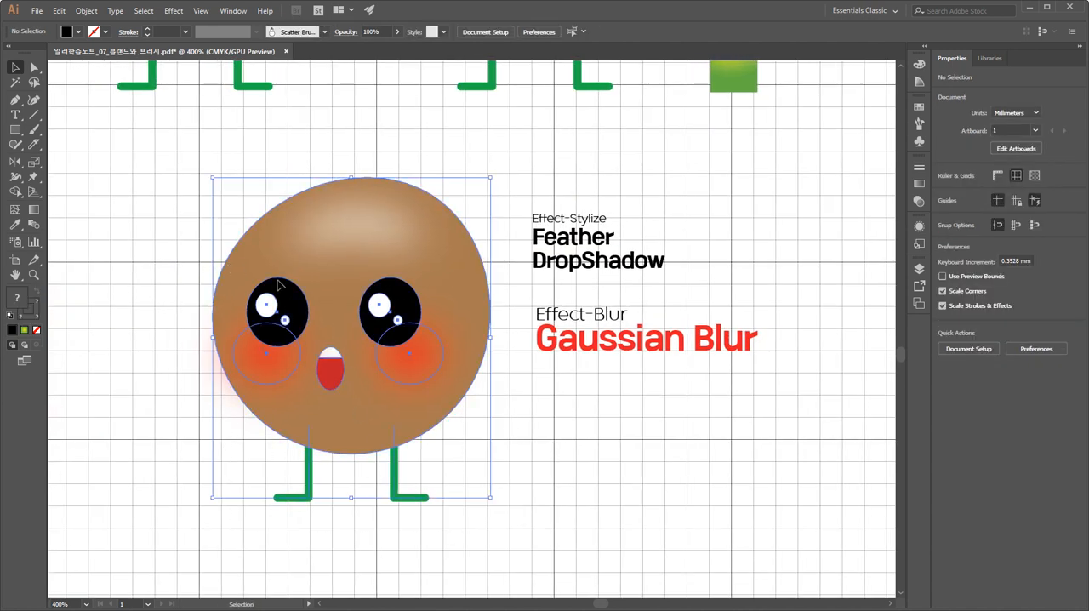
drag(396, 319, 123, 338)
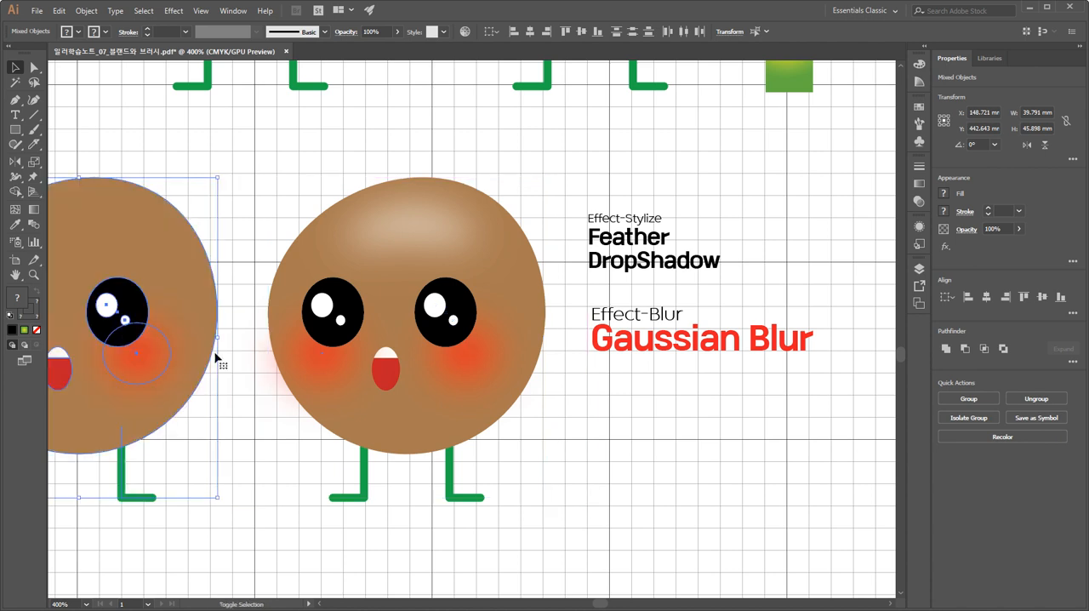
click(562, 440)
drag(245, 437, 354, 442)
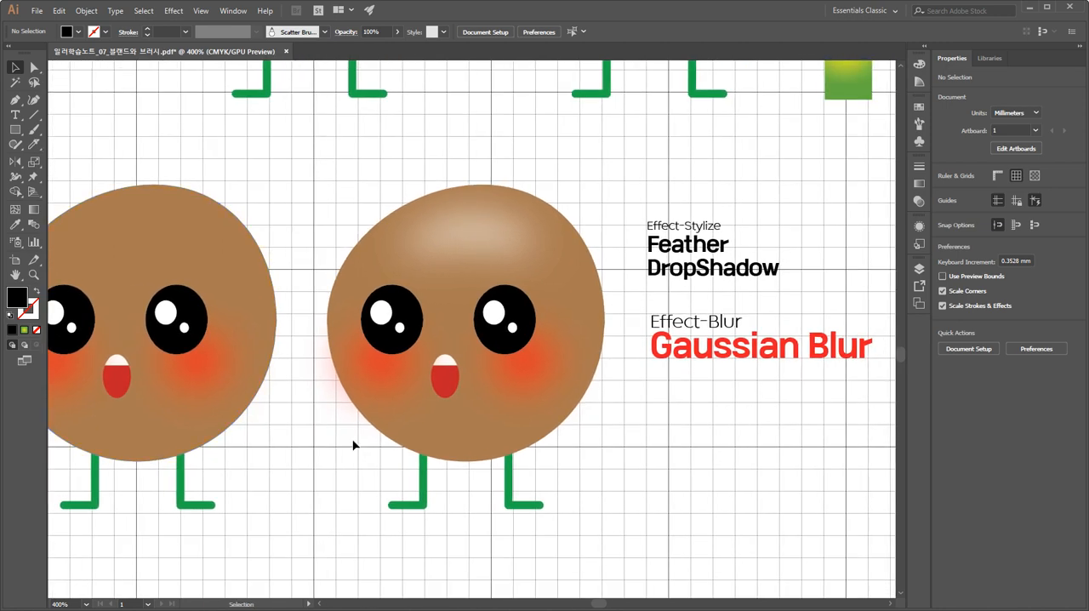
key(ctrl+z)
click(611, 546)
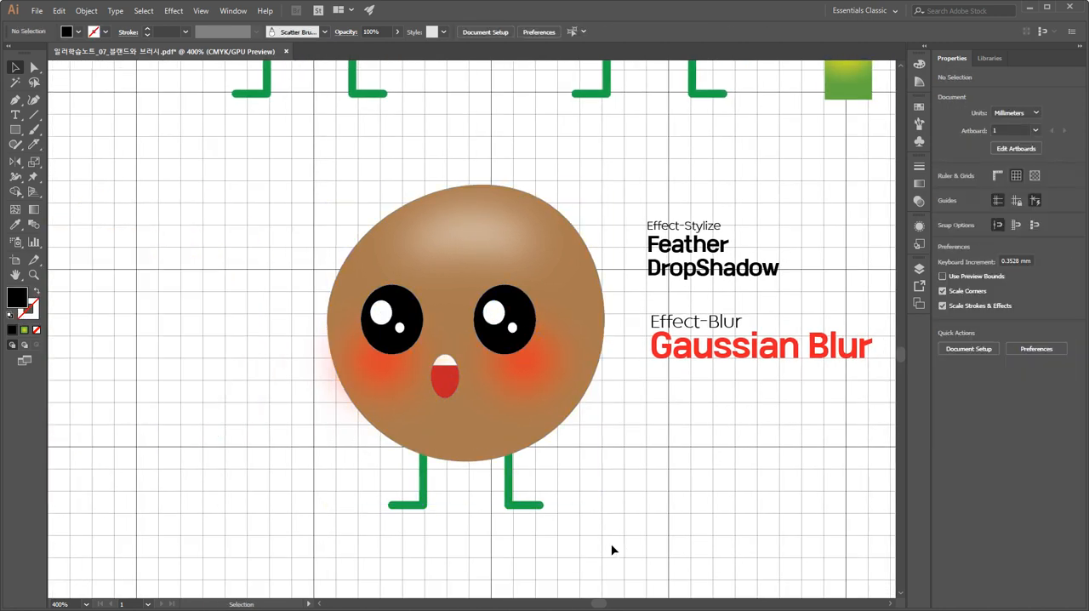
Group all parts of the brown character, including its forehead highlight, and place a level copy of the group beside it on the left.
drag(591, 574, 266, 171)
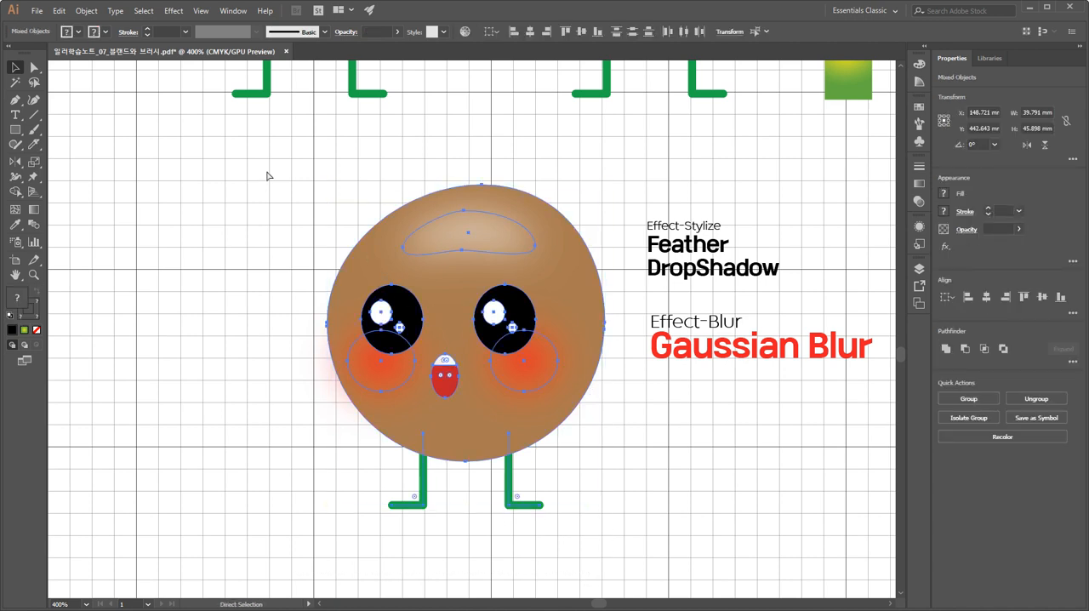
key(ctrl+g)
click(214, 245)
click(468, 251)
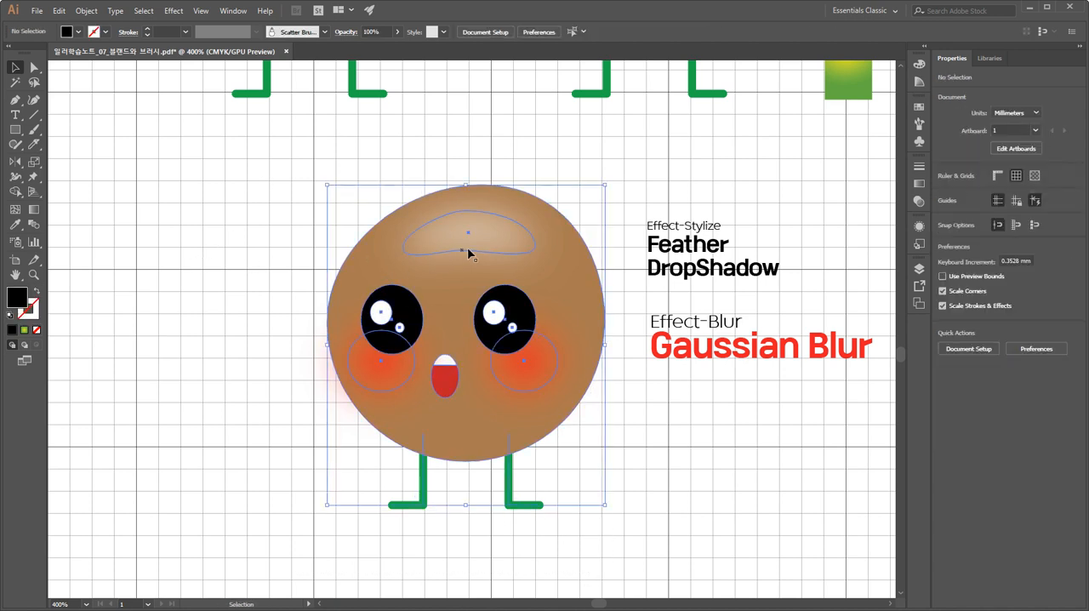
drag(469, 251, 165, 287)
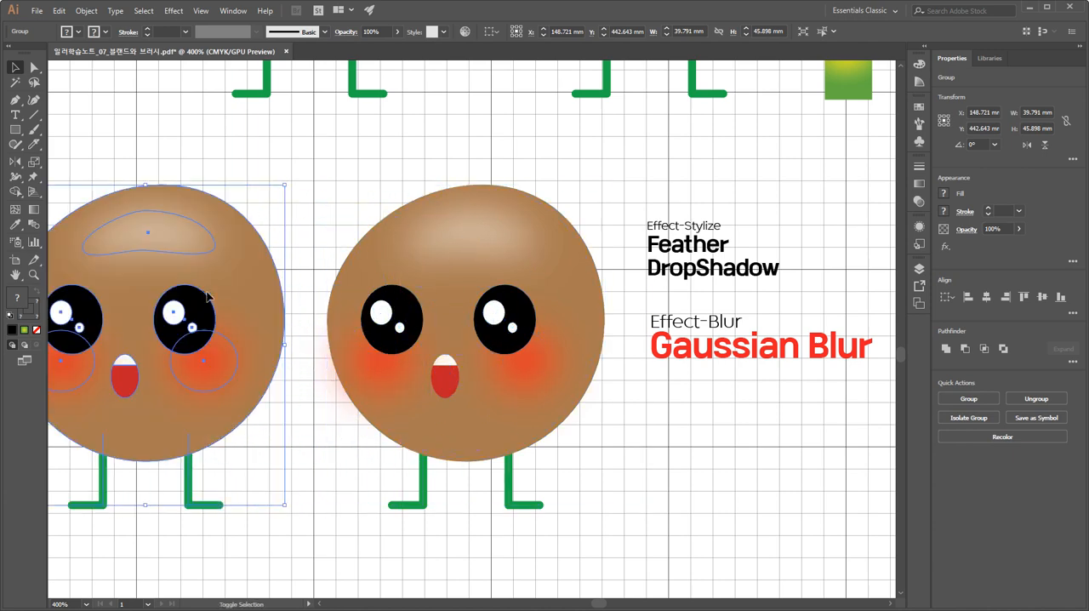
drag(251, 302, 239, 302)
click(601, 450)
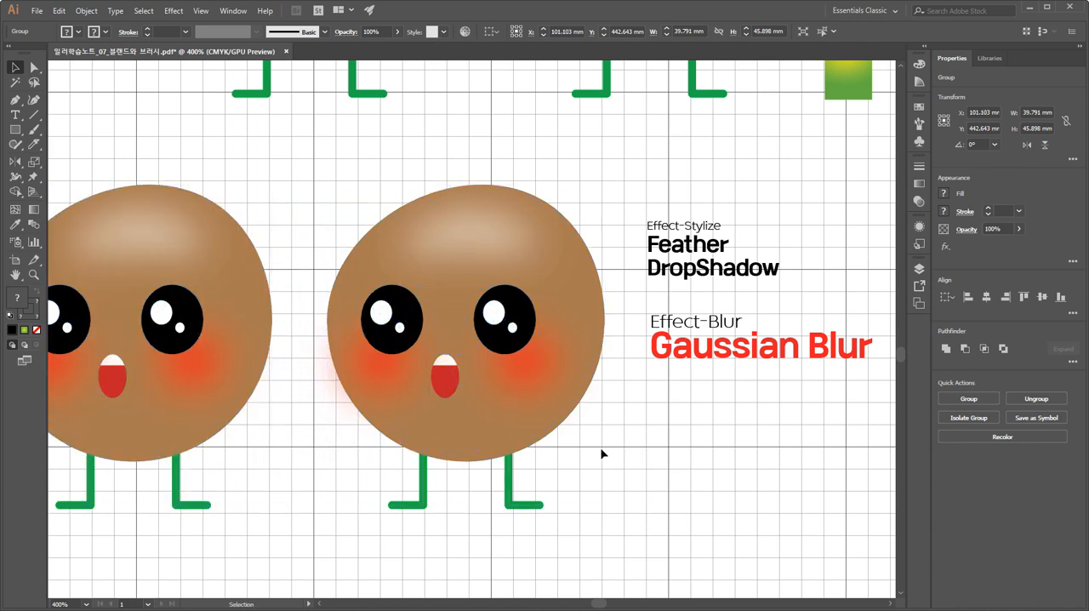
Enter isolation mode on the original character's group and leave it again, keeping the group selected.
click(522, 377)
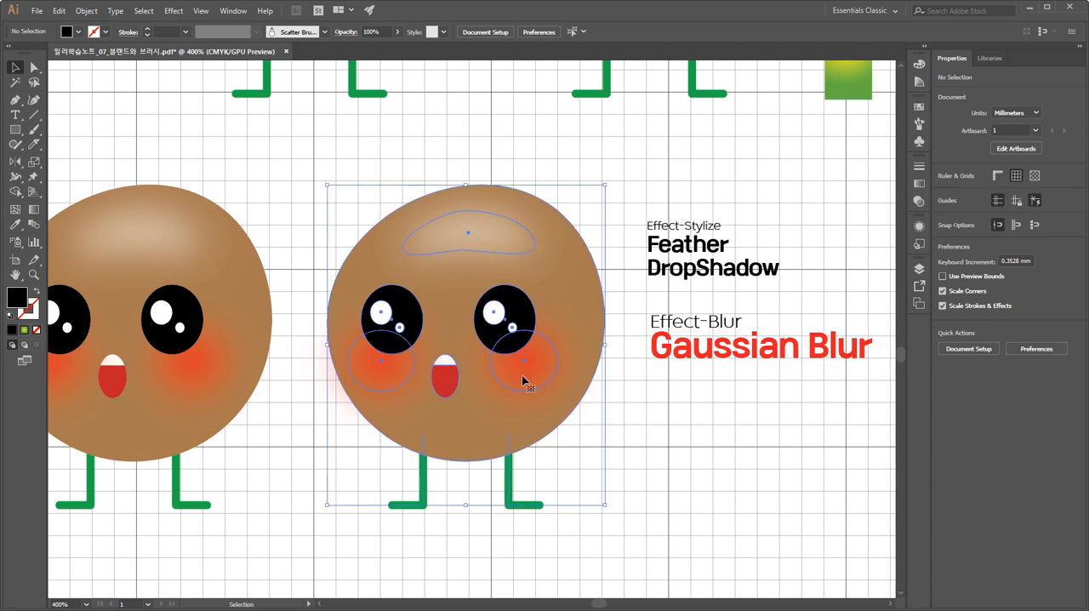
key(ctrl+plus)
key(ctrl+plus)
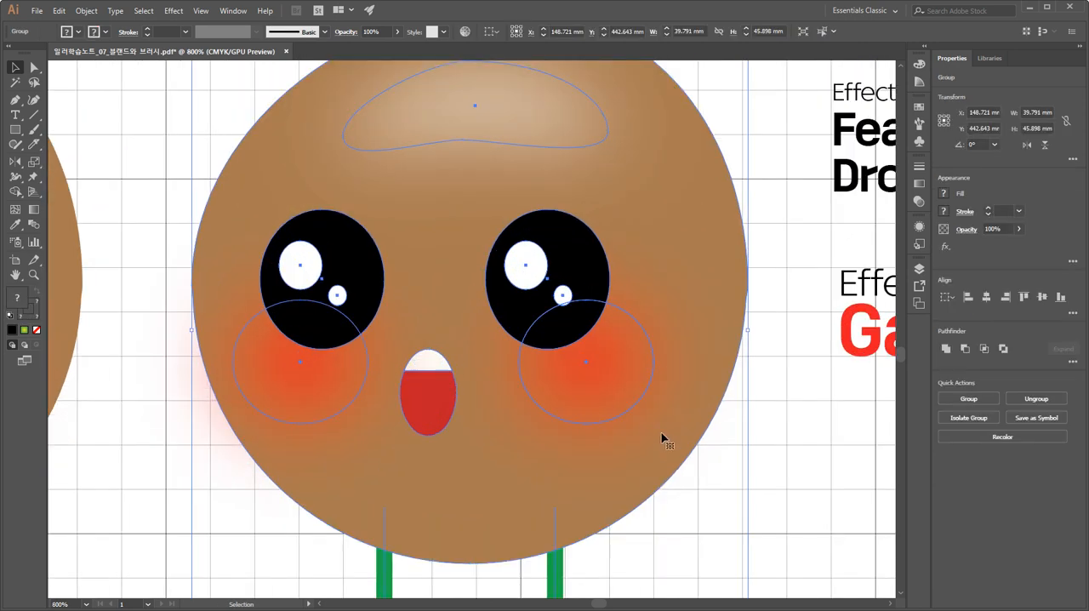
click(690, 490)
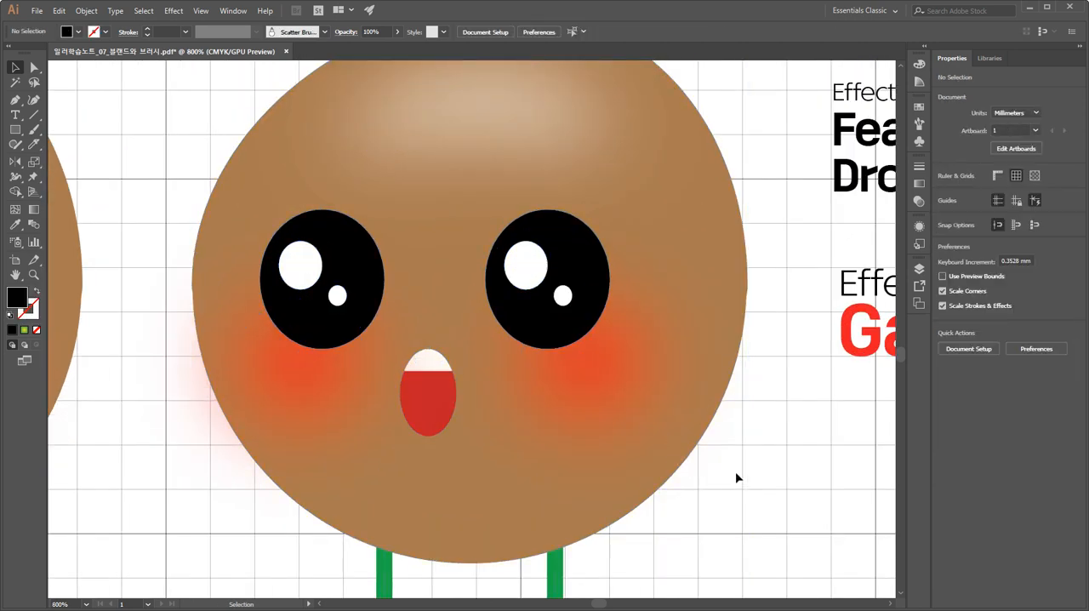
drag(736, 474, 710, 377)
click(372, 376)
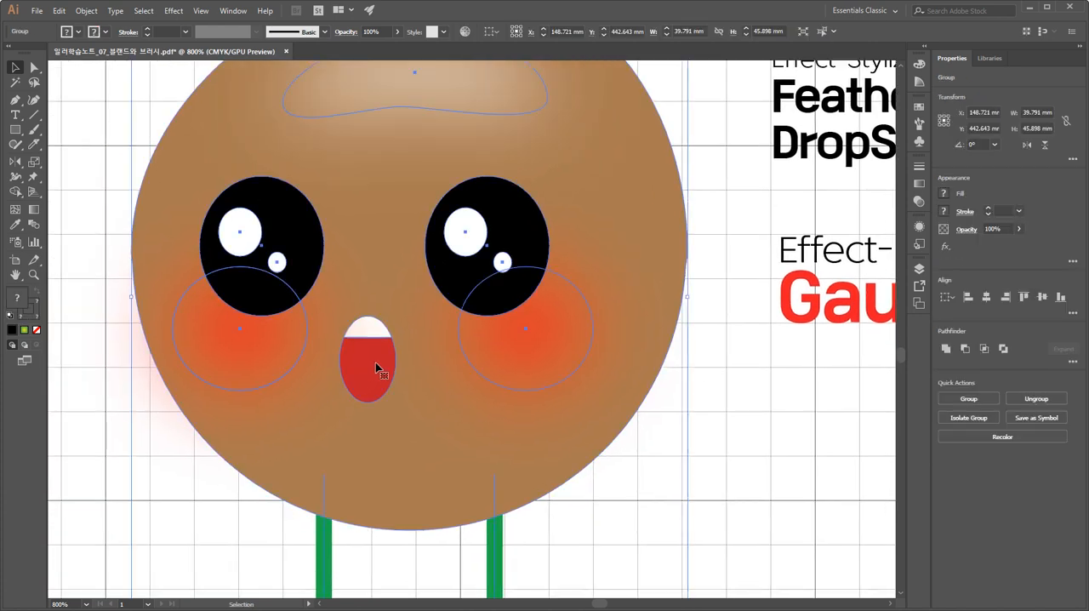
double_click(375, 368)
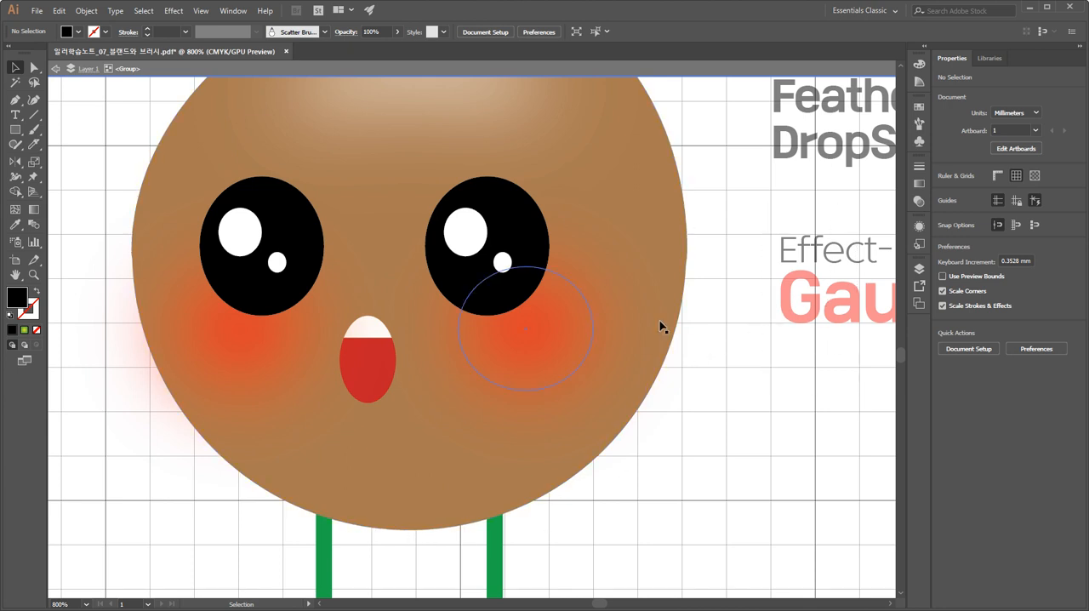
double_click(718, 360)
click(578, 393)
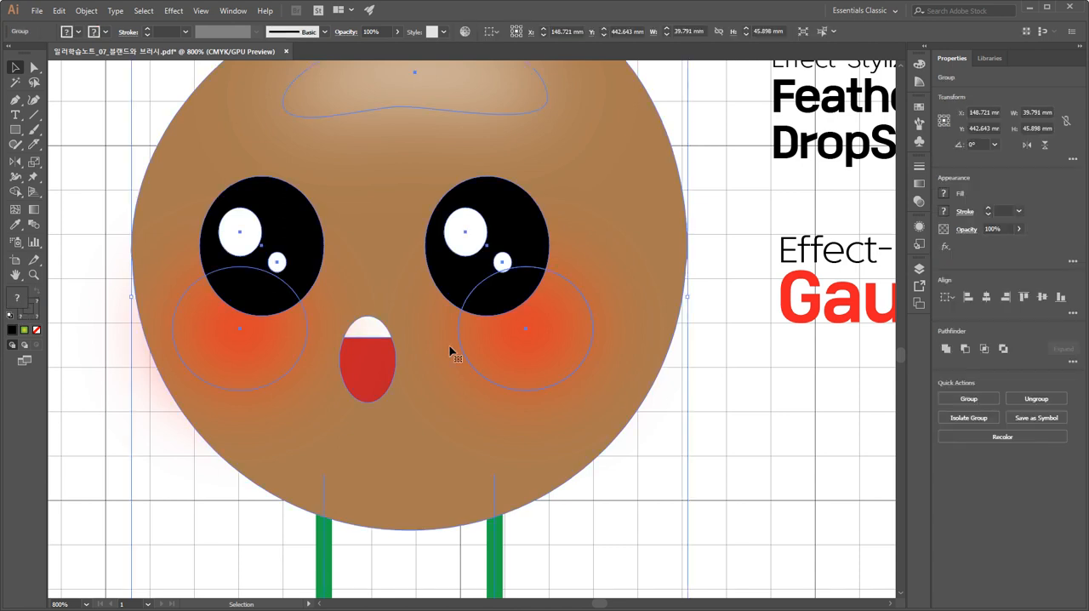
Isolate the original character's group and select its blurred right cheek and forehead highlight individually.
double_click(360, 345)
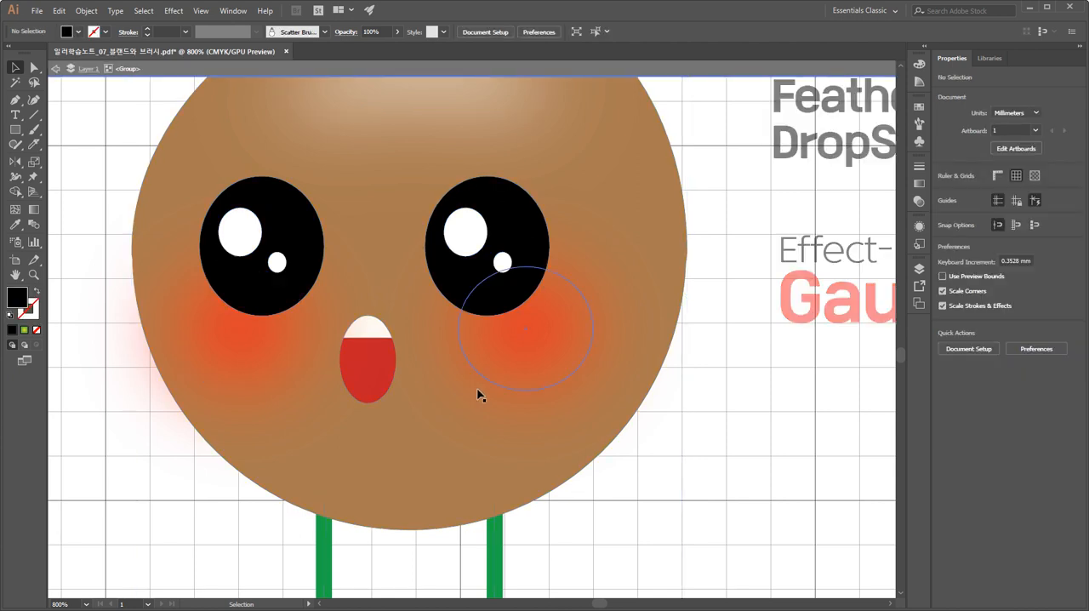
click(514, 361)
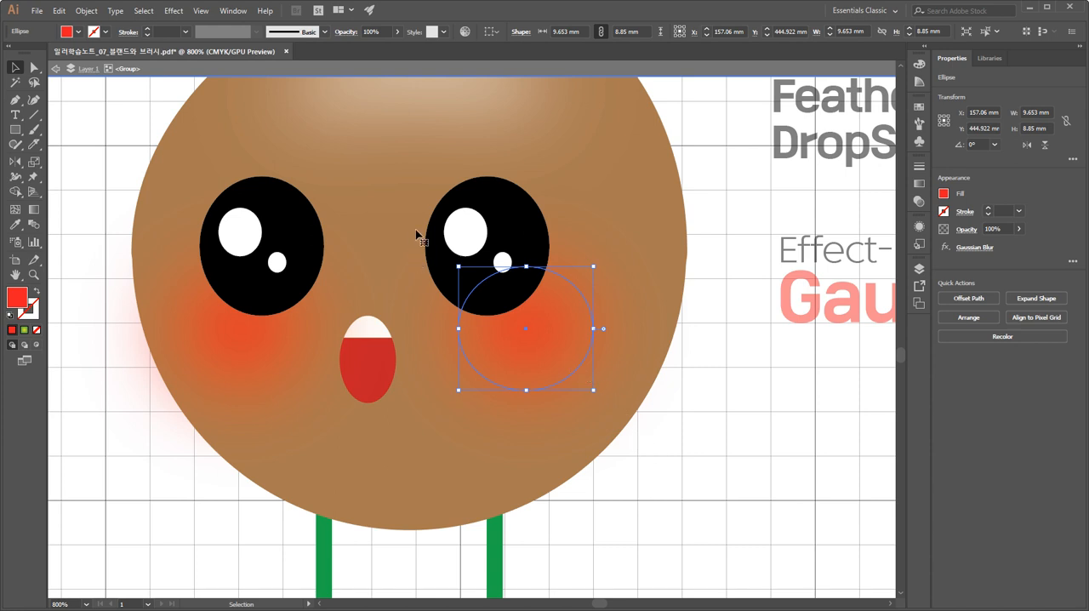
click(383, 171)
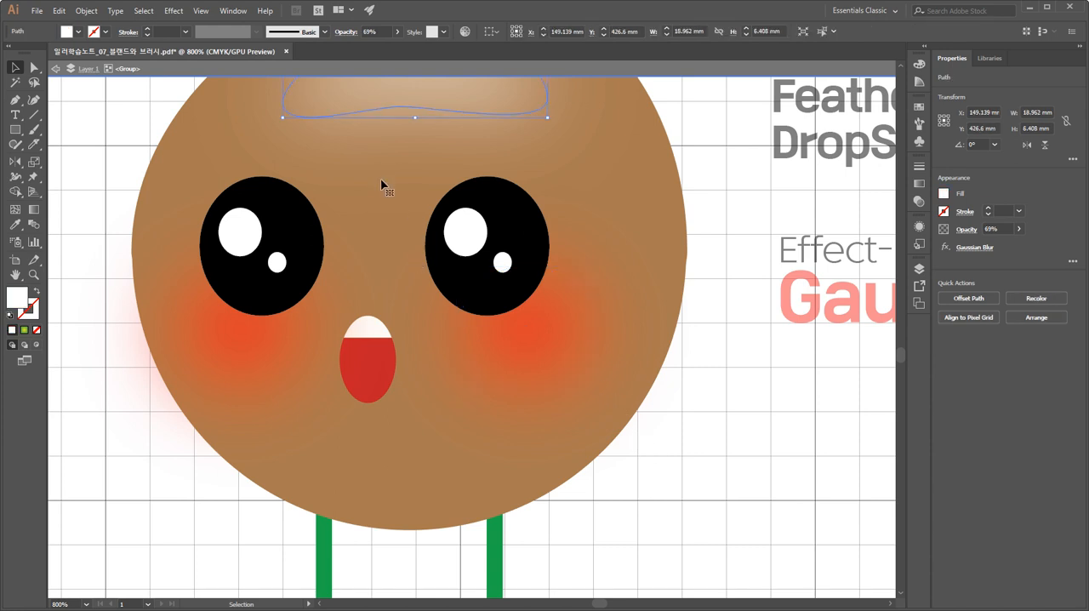
scroll(409, 213, up, 3)
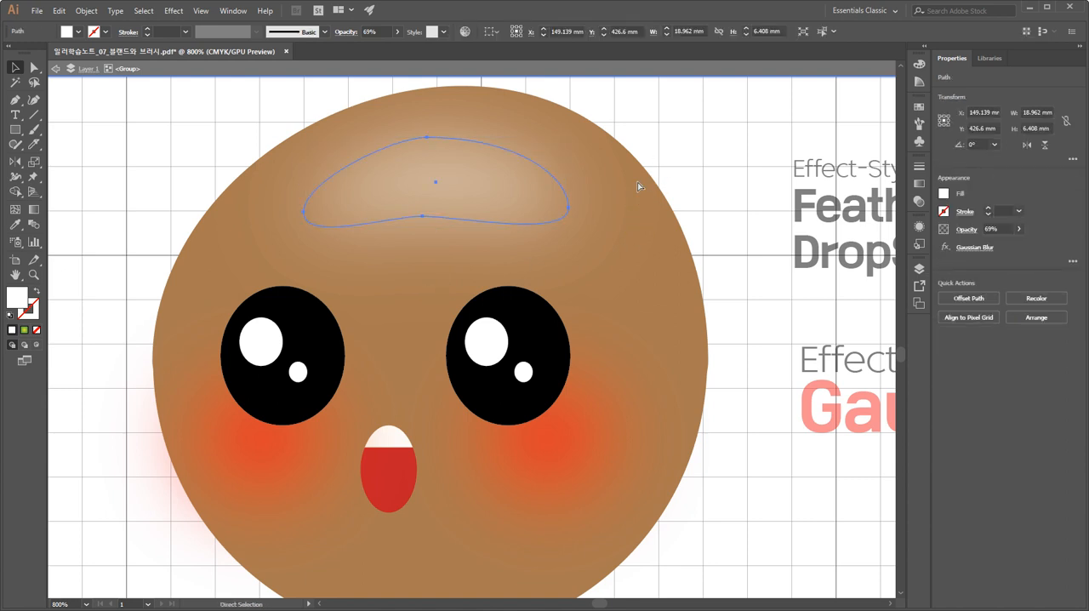
key(ctrl+minus)
drag(682, 358, 605, 179)
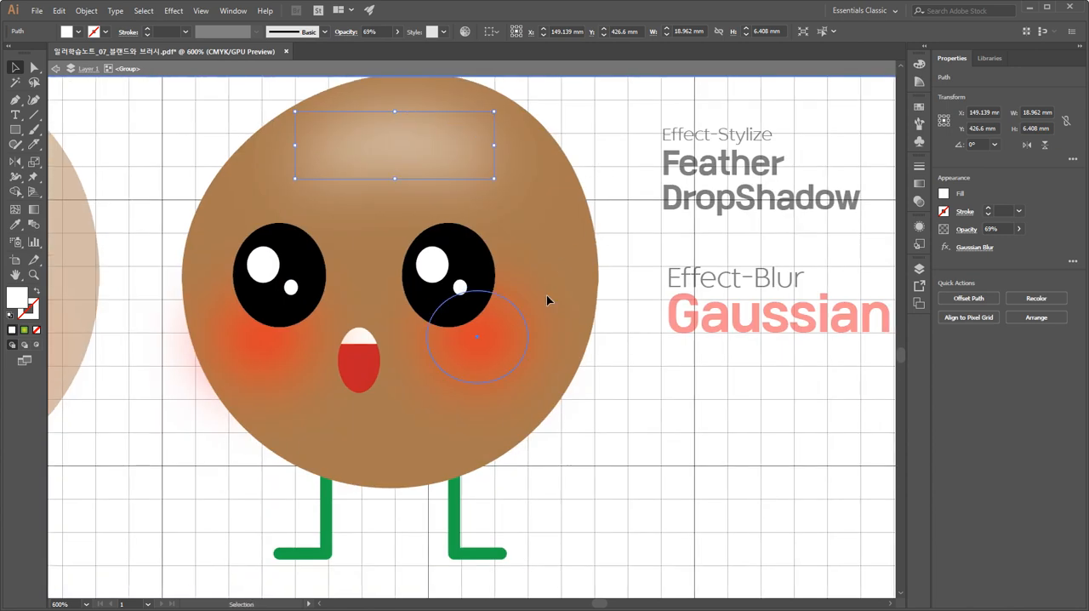
click(546, 295)
Duplicate the brown body shape inside the isolated group and scale the copy down to about 18.4 mm wide.
click(579, 246)
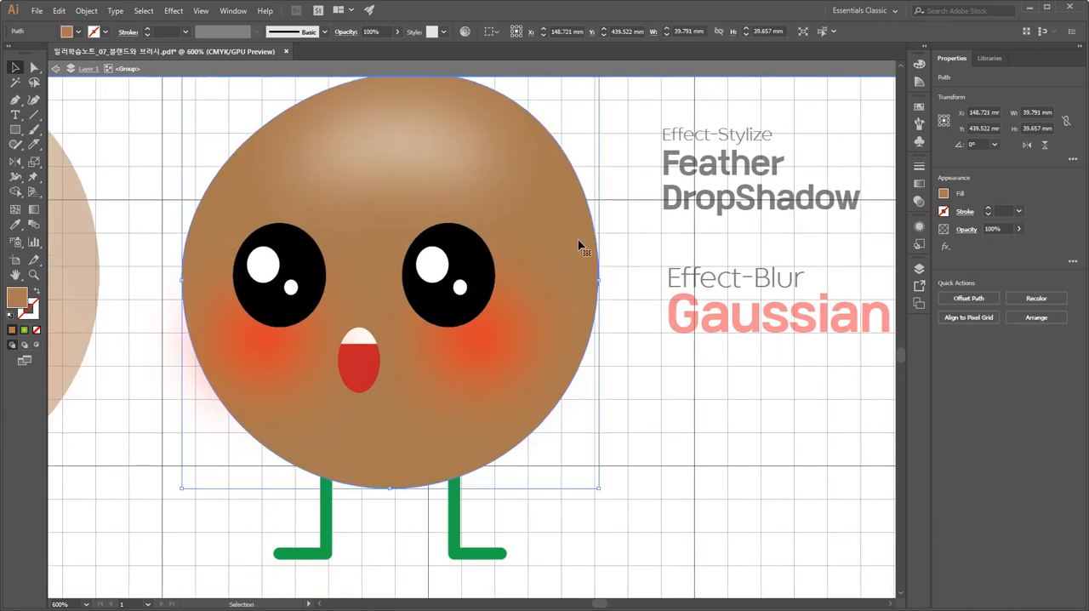
drag(578, 246, 661, 348)
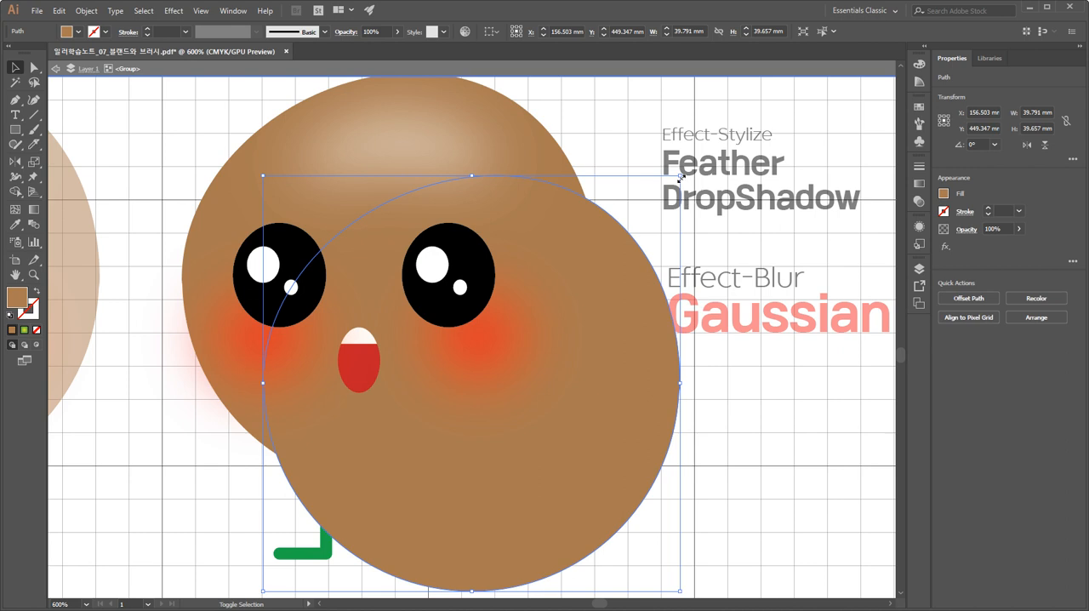
drag(681, 177, 568, 288)
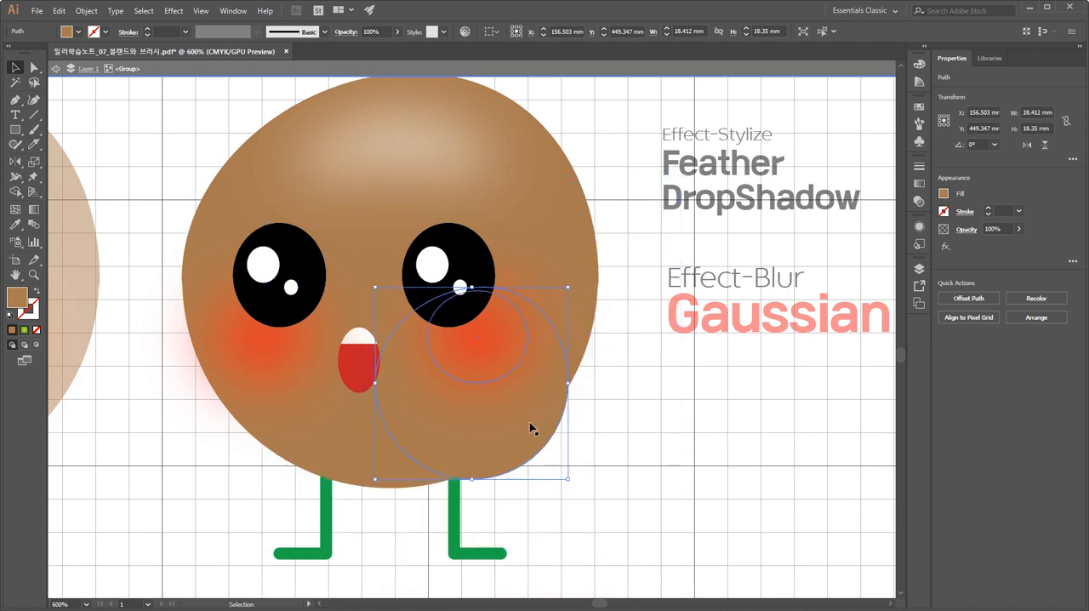
Move the small brown copy clear of the character, beneath the "Gaussian Blur" text, and scale it down to about 12.5 mm wide.
drag(531, 423, 706, 445)
key(ctrl+z)
click(697, 453)
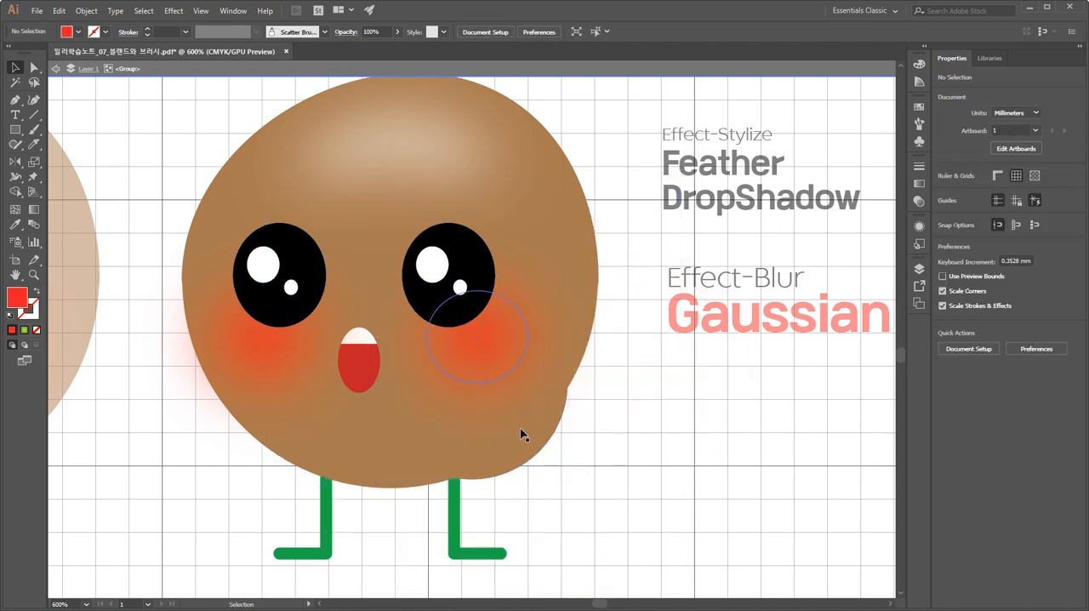
click(502, 353)
shift+click(238, 346)
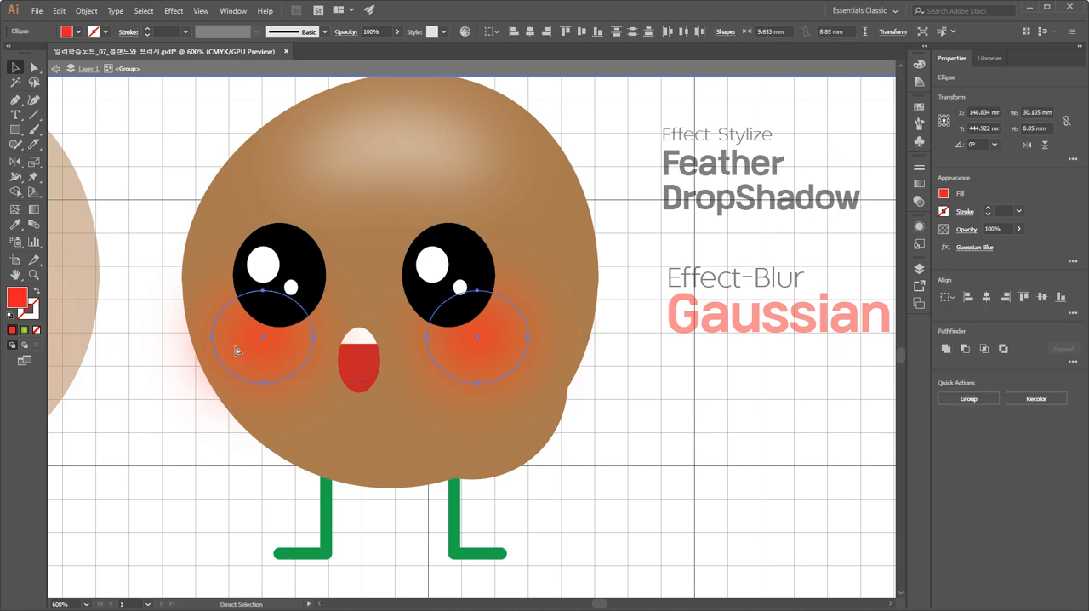
click(561, 451)
drag(508, 437, 727, 421)
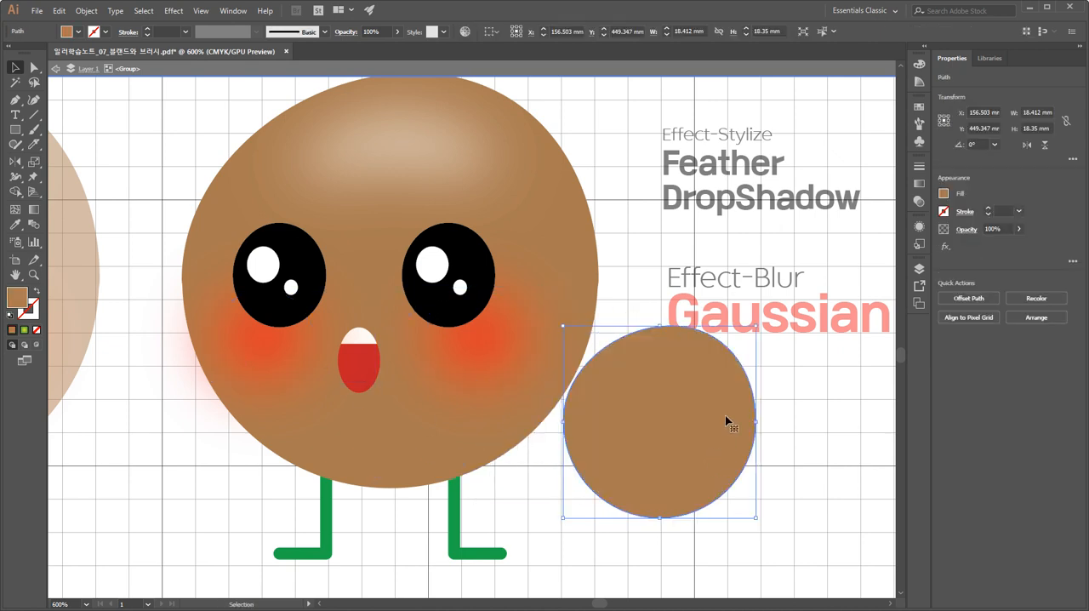
drag(757, 327, 691, 387)
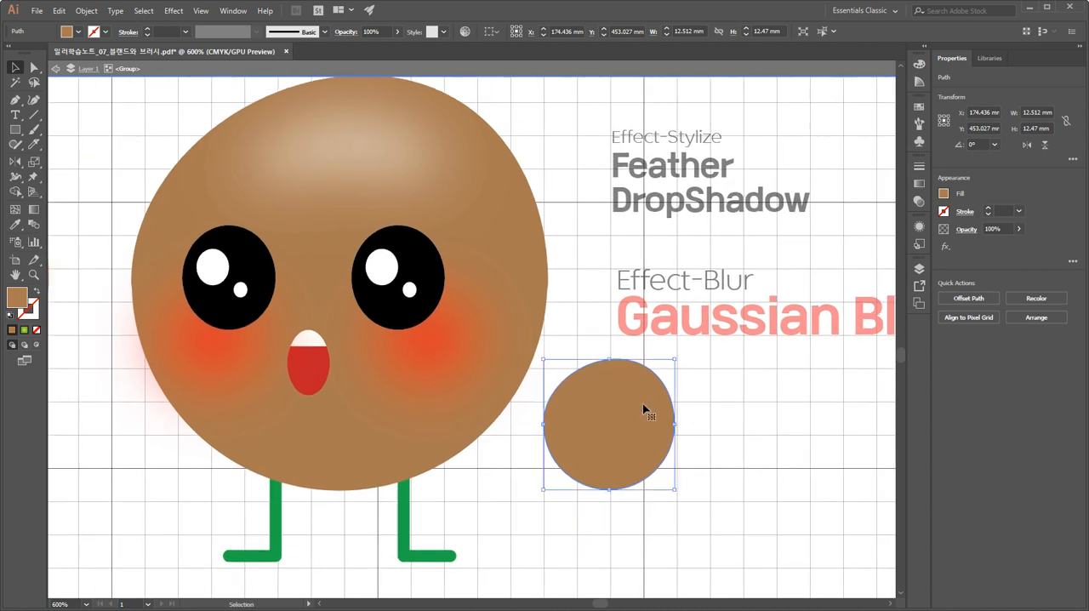
Reshape the small brown copy into a slightly clockwise-tilted oval about 11.3 mm wide and 8.4 mm high, and deselect it.
key(ctrl+equal)
click(625, 352)
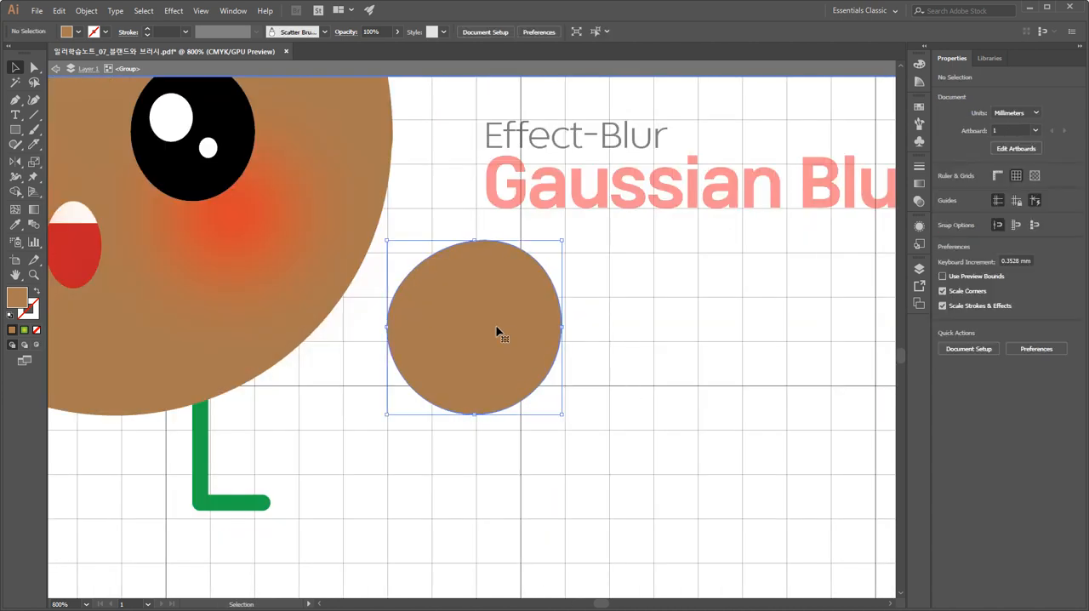
click(499, 331)
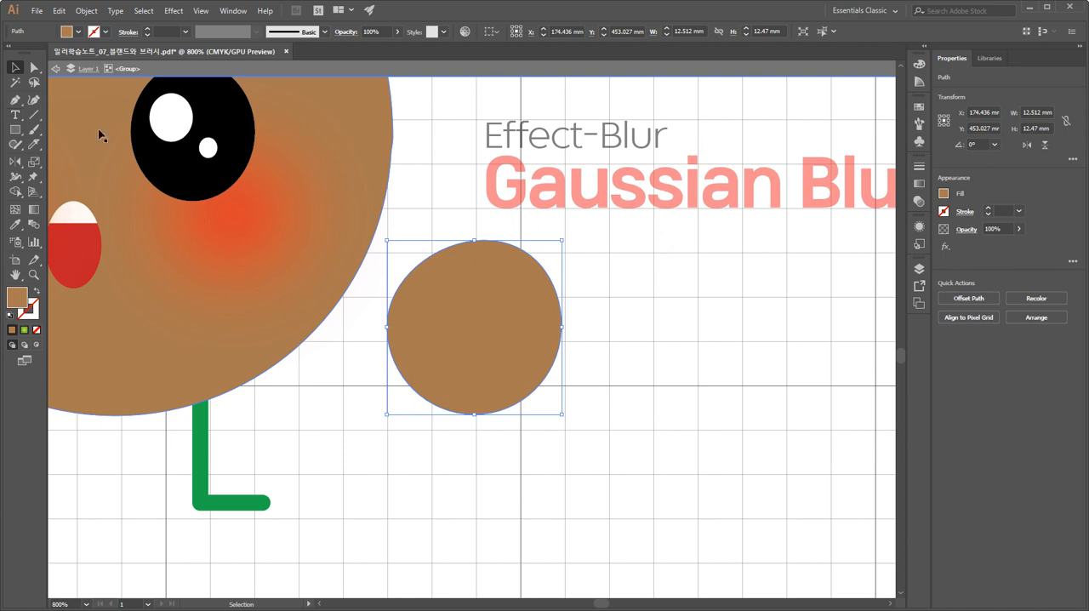
drag(475, 415, 475, 370)
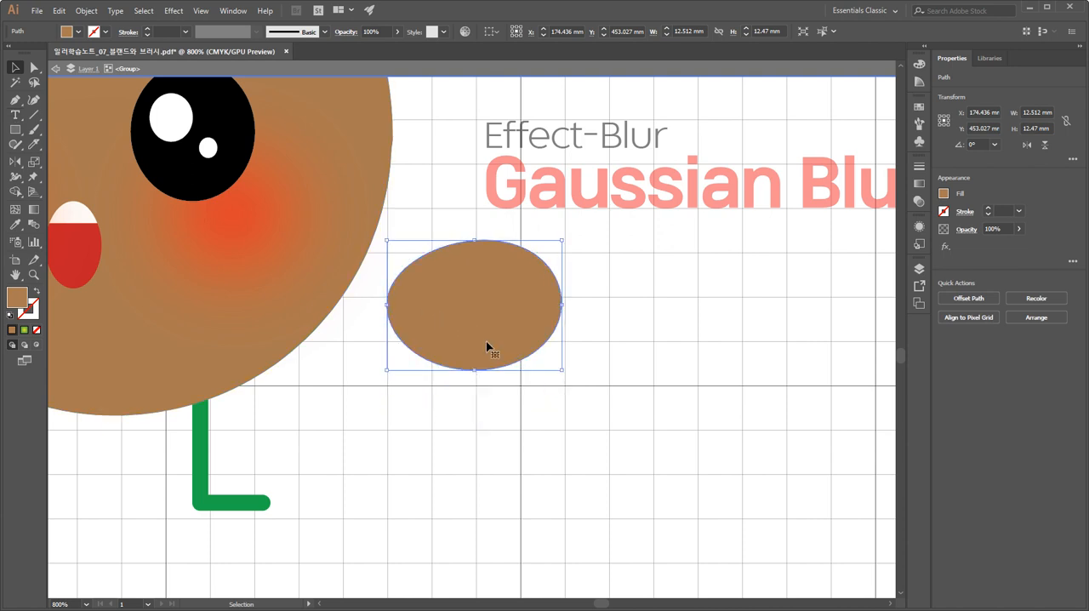
drag(567, 233, 571, 248)
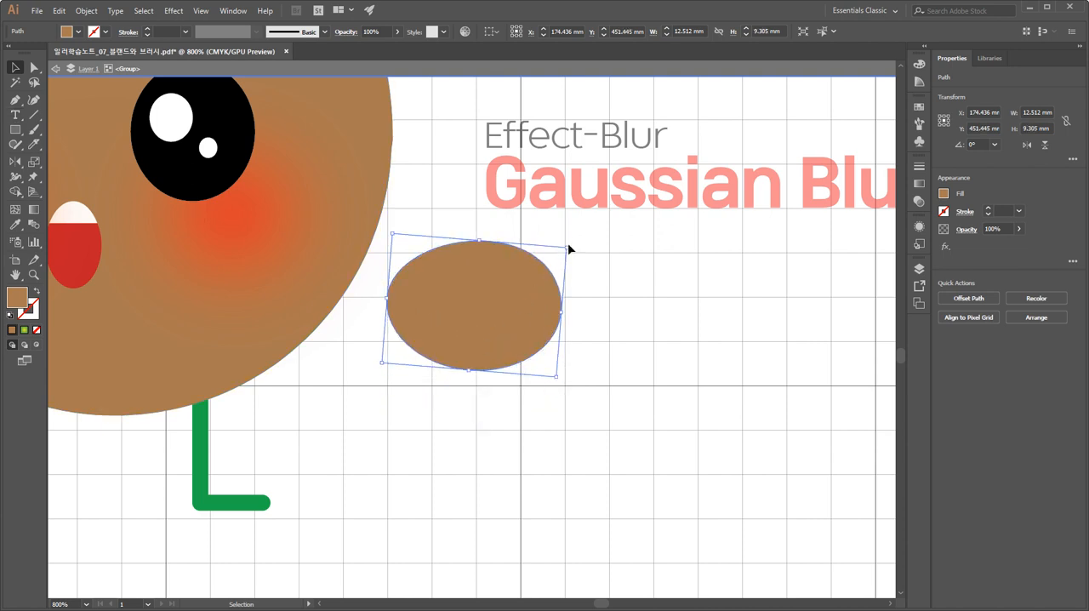
drag(558, 375, 549, 371)
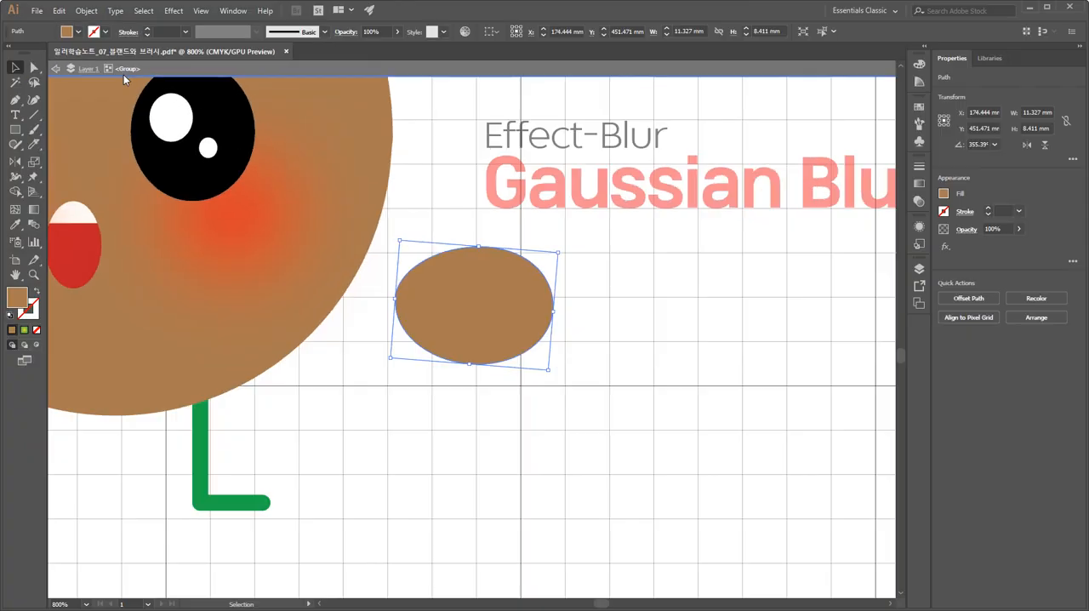
click(649, 365)
Draw a circle about 1.86 mm across in the left half of the brown oval and fill it black by sampling the eye.
drag(14, 136, 45, 160)
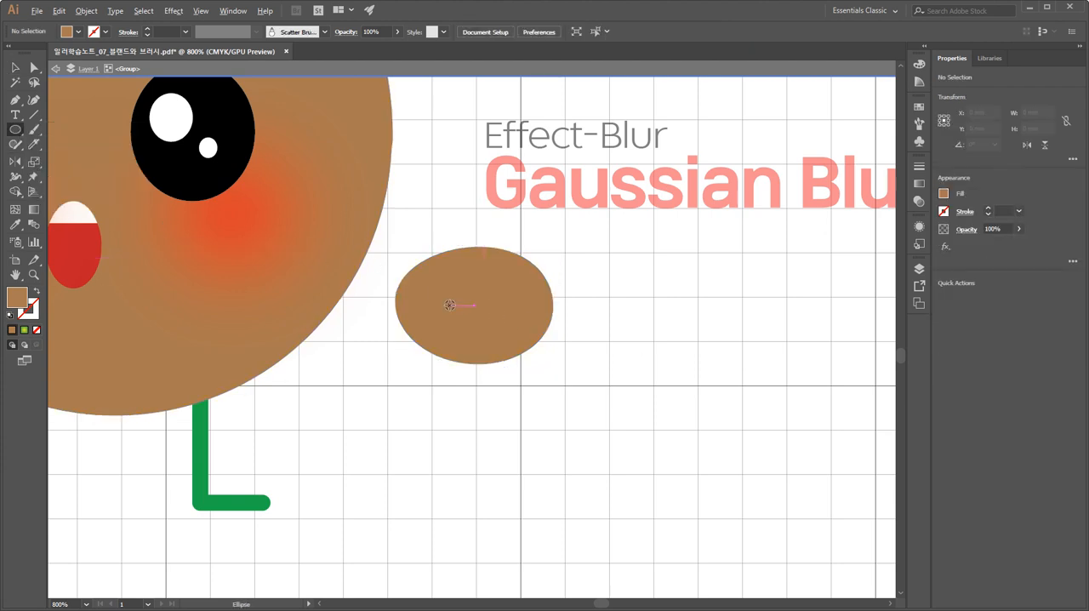
drag(434, 291, 434, 292)
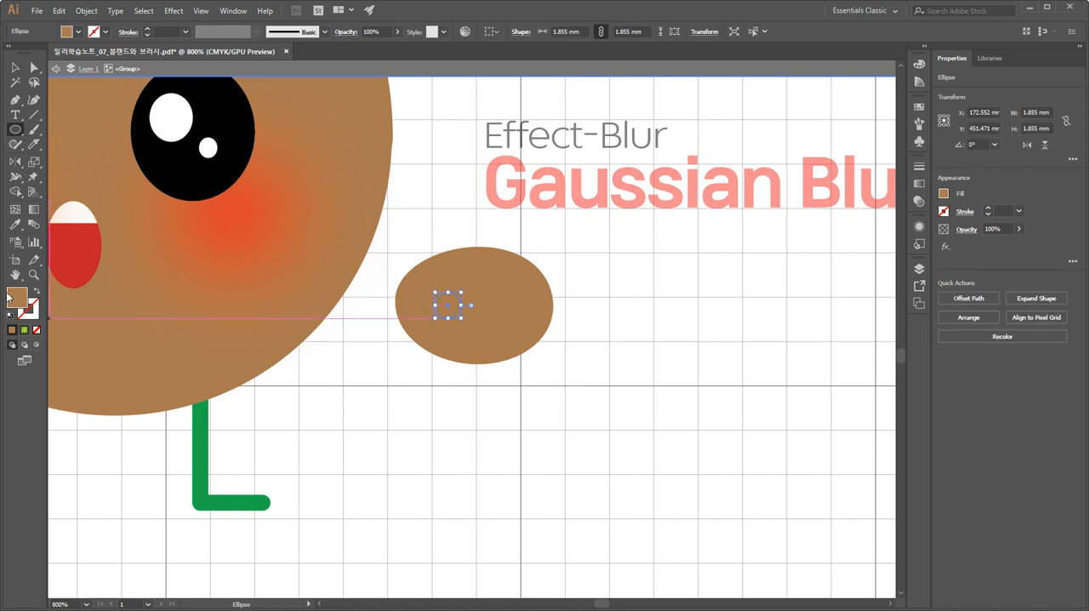
click(14, 224)
click(171, 161)
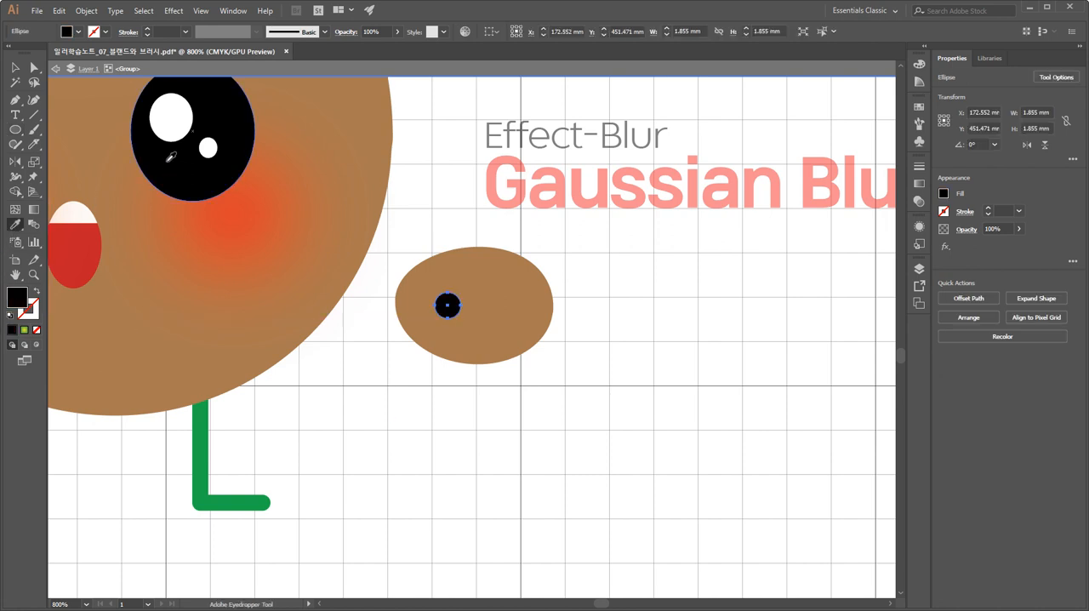
Place a level copy of the black circle in the right half of the brown oval as a second nostril.
click(14, 67)
click(452, 447)
drag(447, 304, 504, 311)
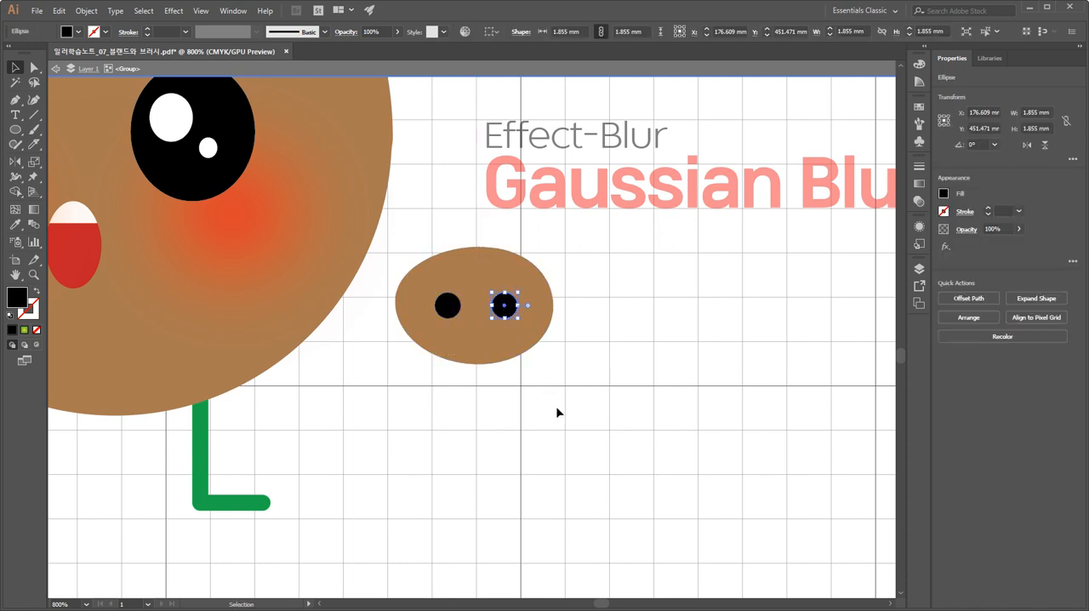
Group the brown oval and its two black nostrils into one snout, and deselect it.
drag(563, 389, 406, 267)
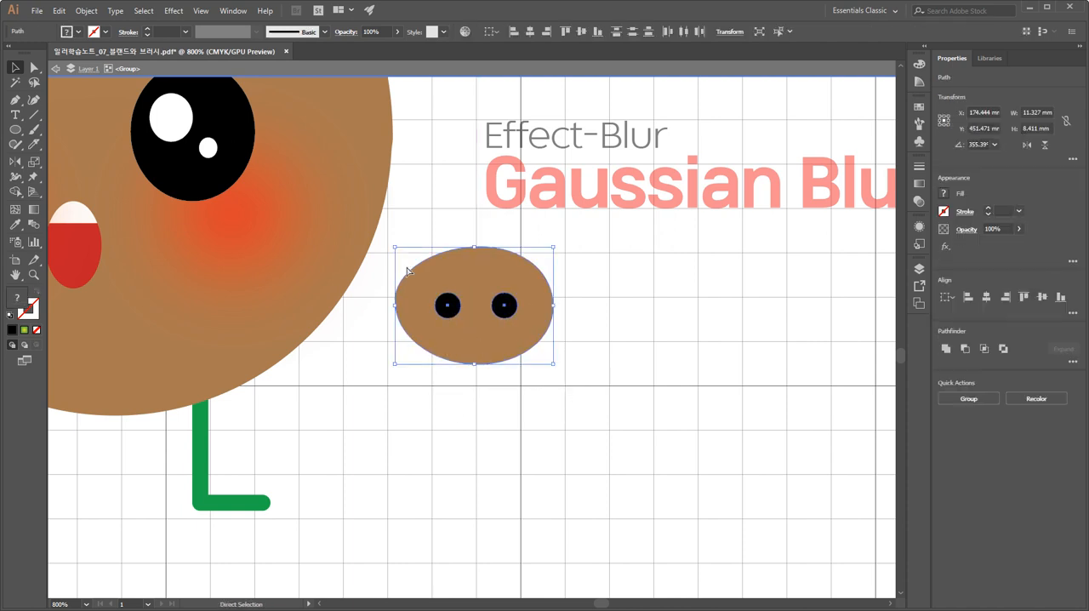
key(ctrl+g)
click(485, 432)
Group the red and white parts of the mouth and move the mouth lower on the brown face.
drag(485, 432, 656, 523)
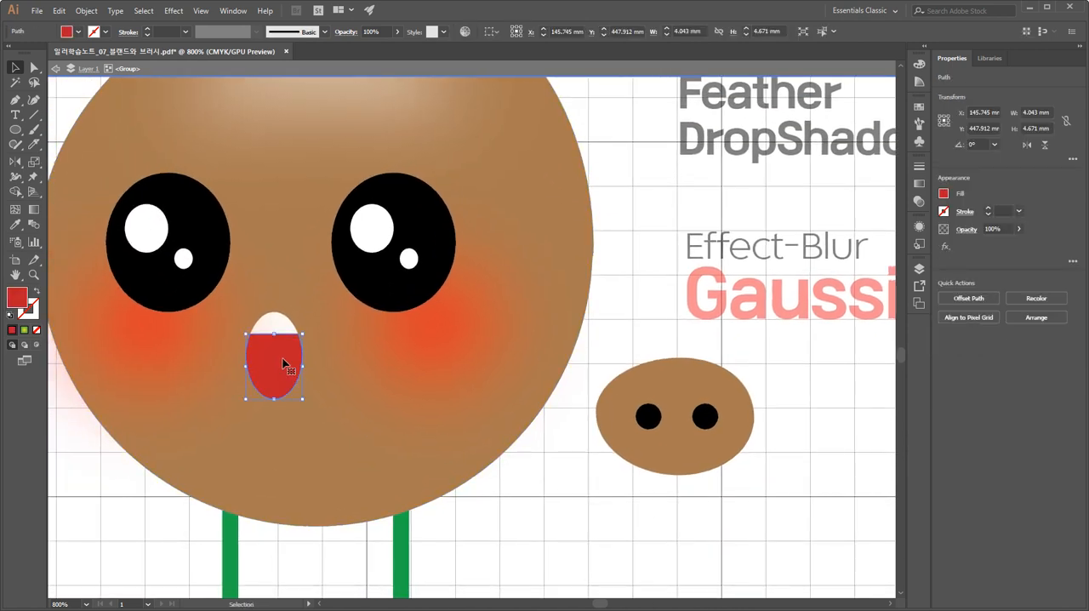
drag(285, 364, 278, 432)
key(ctrl+z)
shift+click(274, 324)
key(ctrl+g)
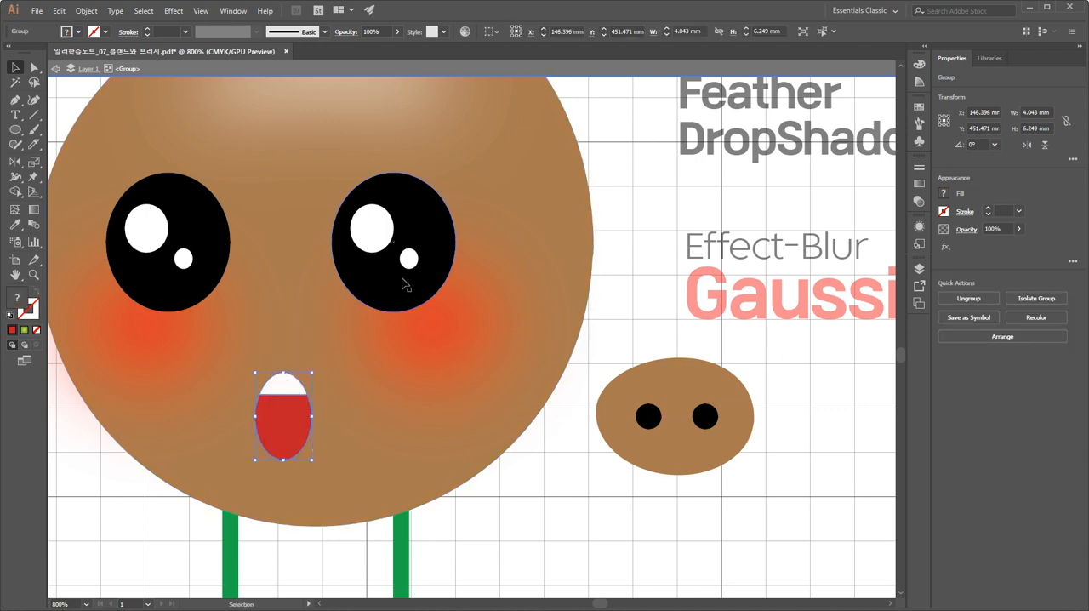
Place the grouped snout on the brown face between the eyes, just above the mouth.
drag(677, 417, 278, 315)
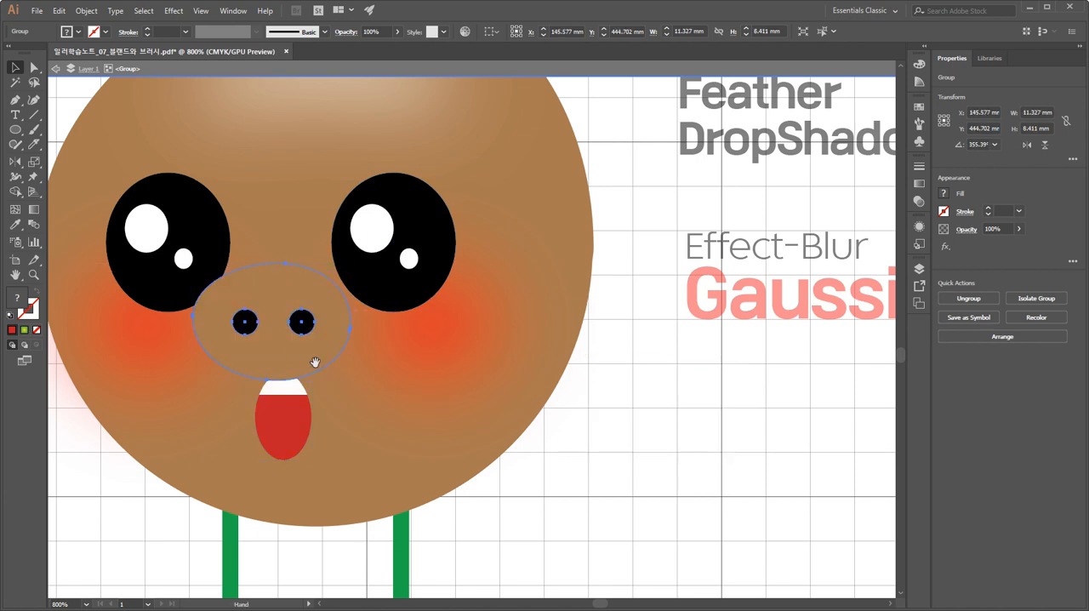
key(space)
drag(312, 360, 410, 389)
Spread the two eyes apart to clear the snout, and widen the gap between the snout and the mouth.
click(290, 283)
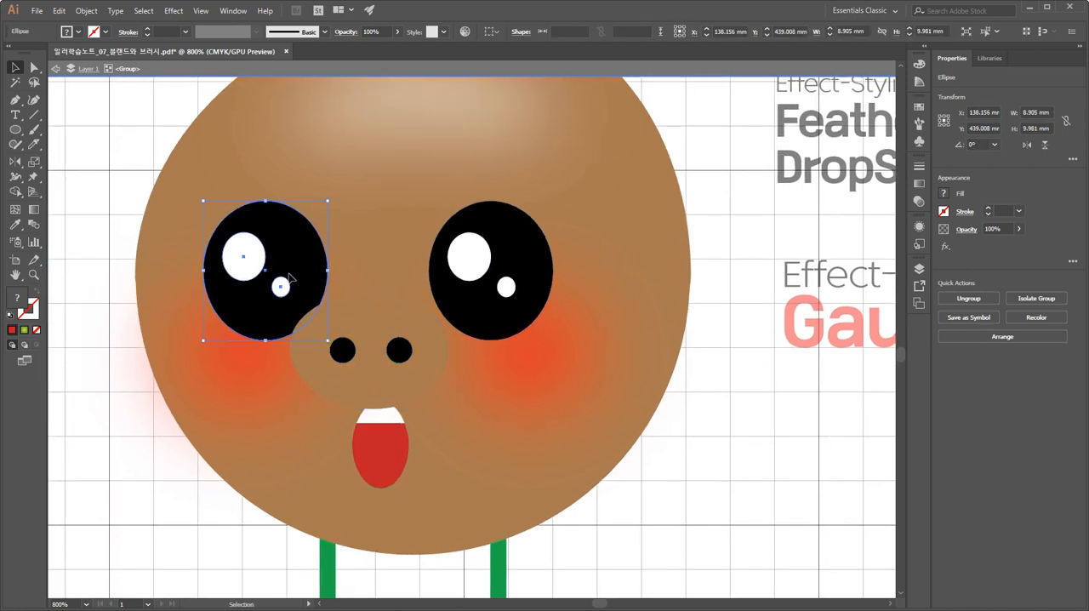
drag(291, 280, 267, 278)
drag(481, 287, 506, 287)
drag(427, 340, 425, 336)
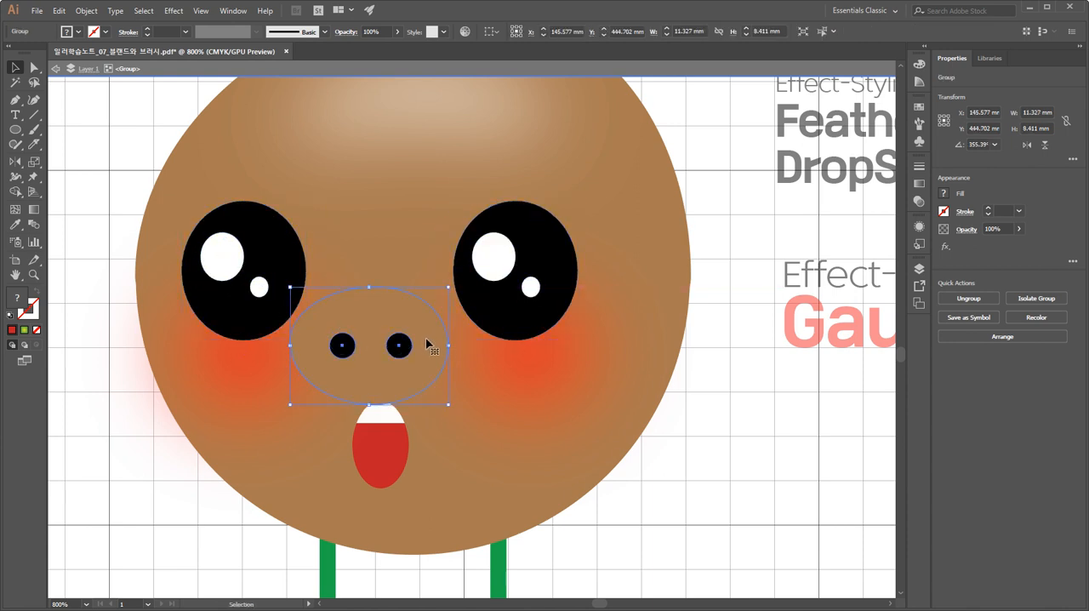
drag(393, 433, 390, 454)
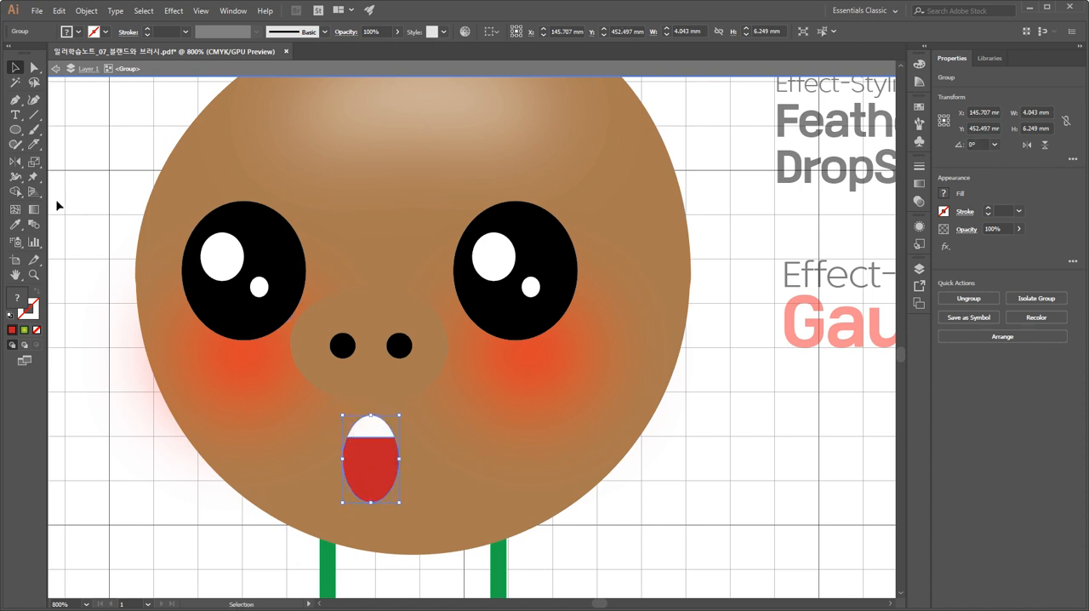
Examine the snout oval, forehead highlight and brown head shape by selecting their paths individually.
click(34, 68)
click(362, 304)
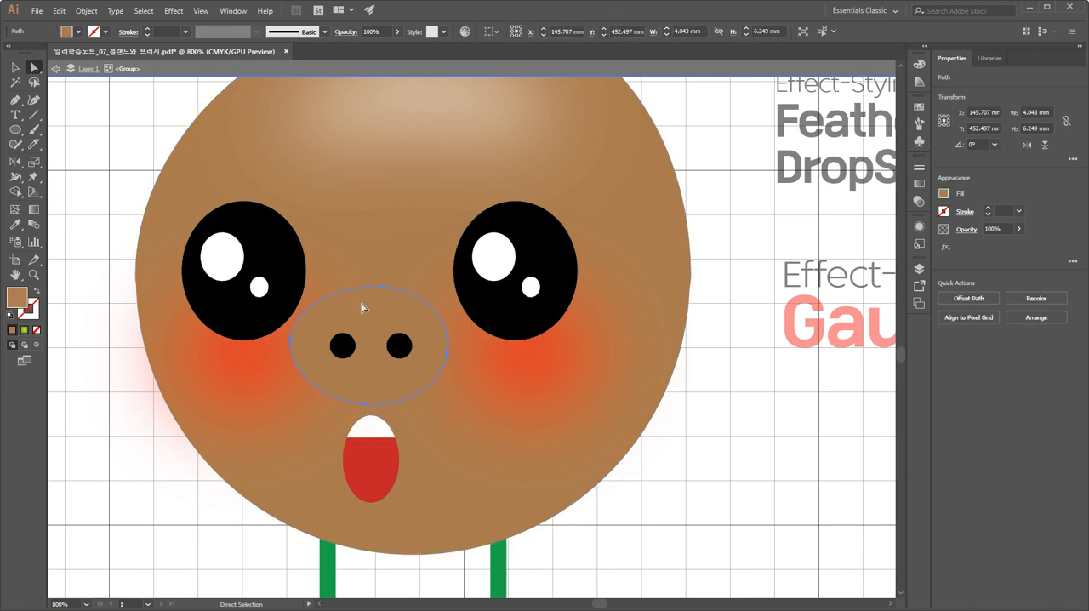
click(432, 108)
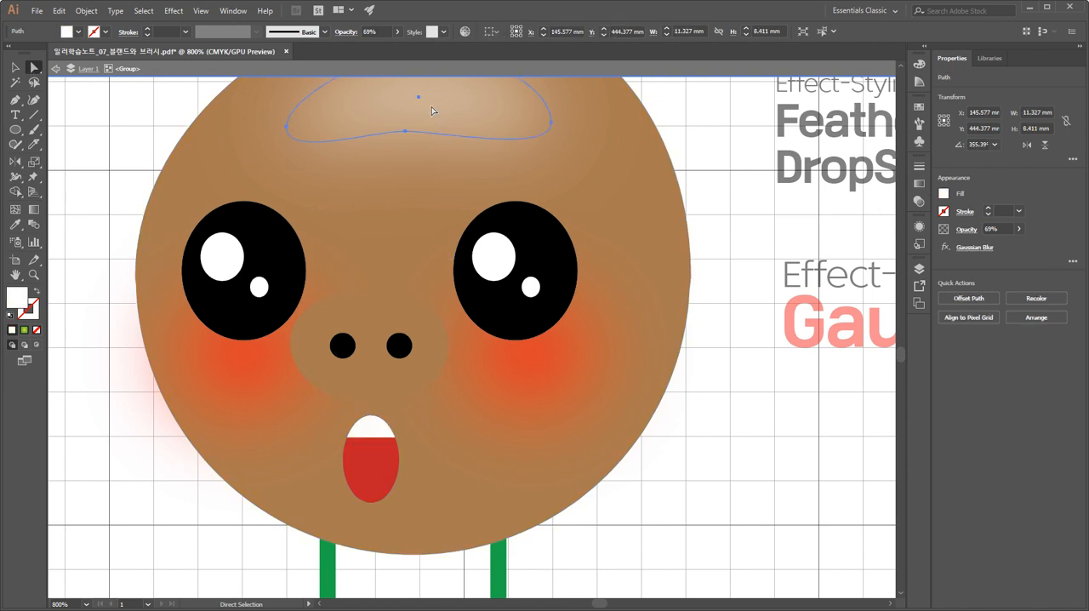
shift+click(460, 353)
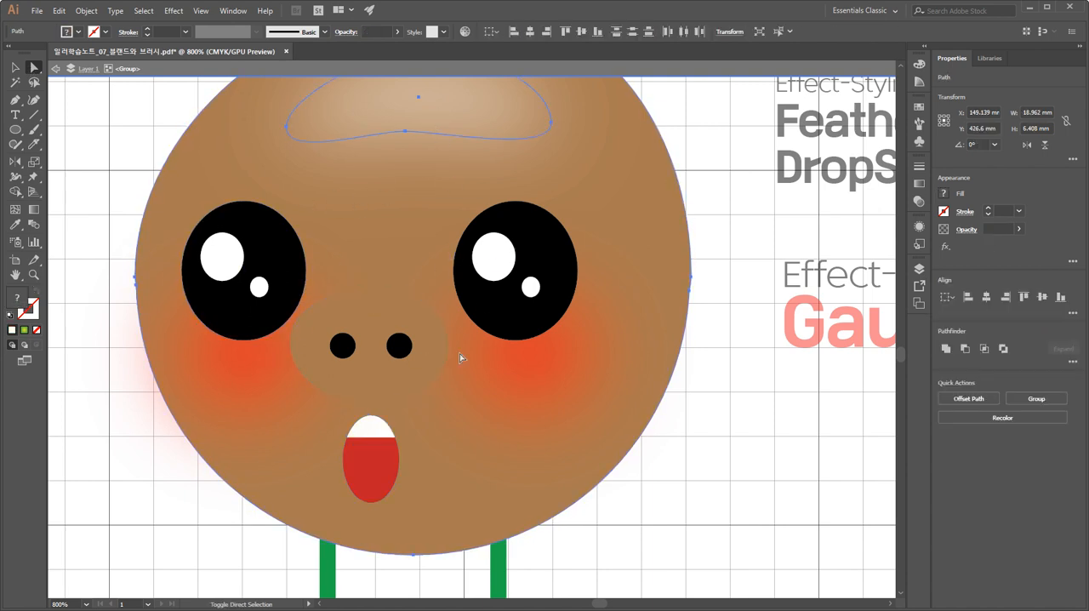
click(725, 459)
click(468, 126)
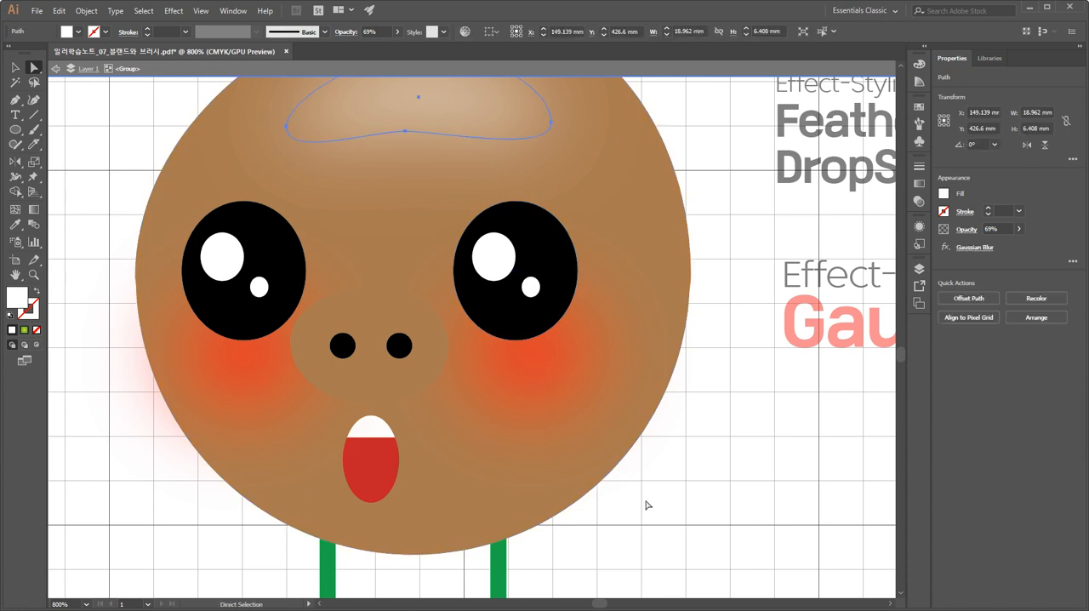
click(649, 506)
click(540, 382)
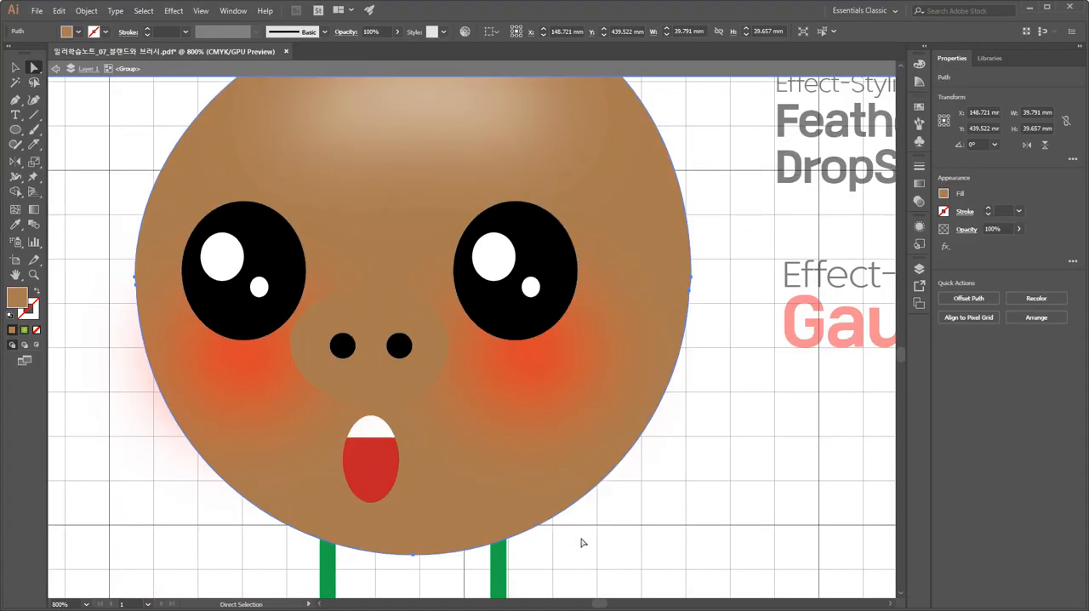
click(638, 521)
Give the snout oval a stroke, sampling the face's brown and lightening the stroke color to #E5BA93.
click(429, 381)
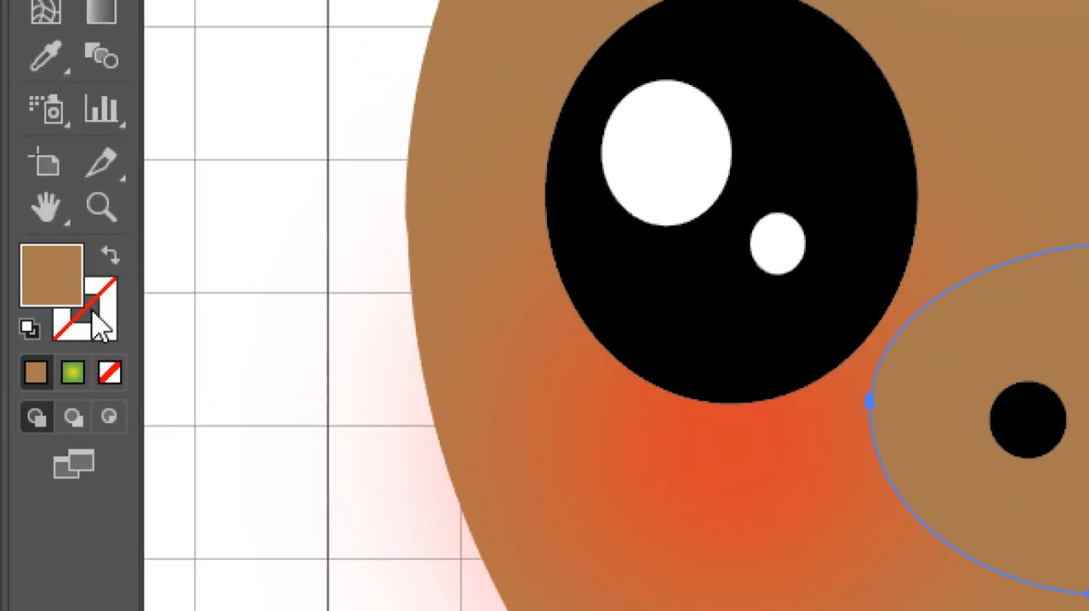
click(33, 315)
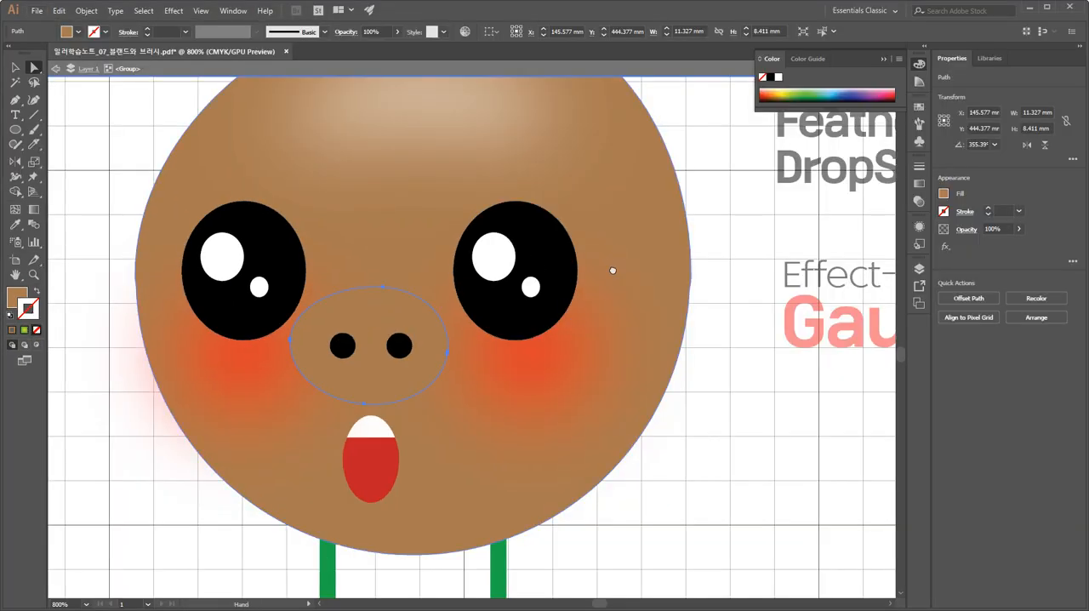
drag(607, 243, 618, 285)
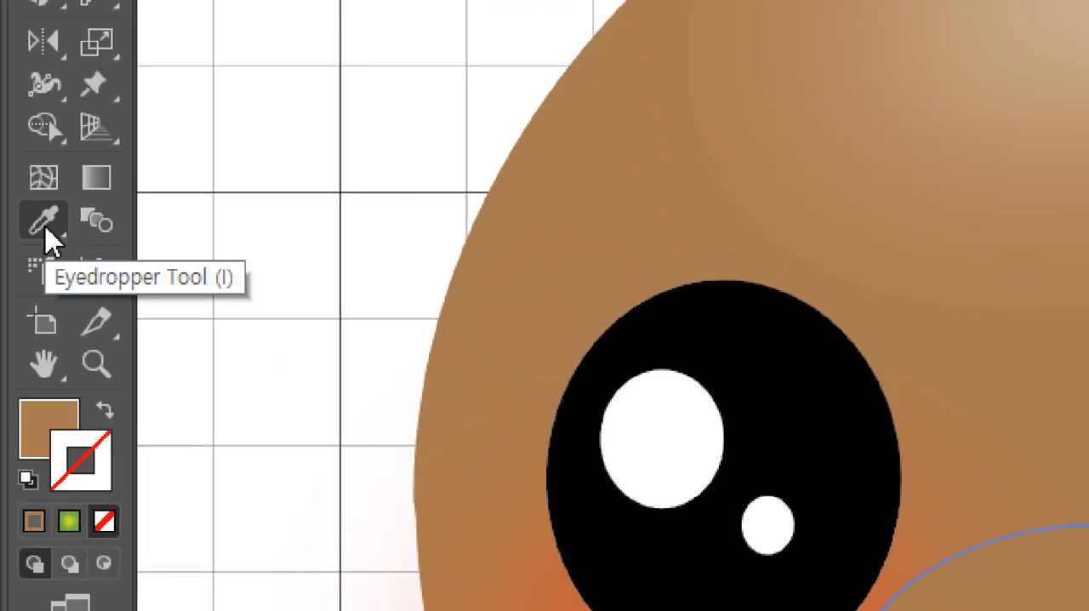
click(16, 226)
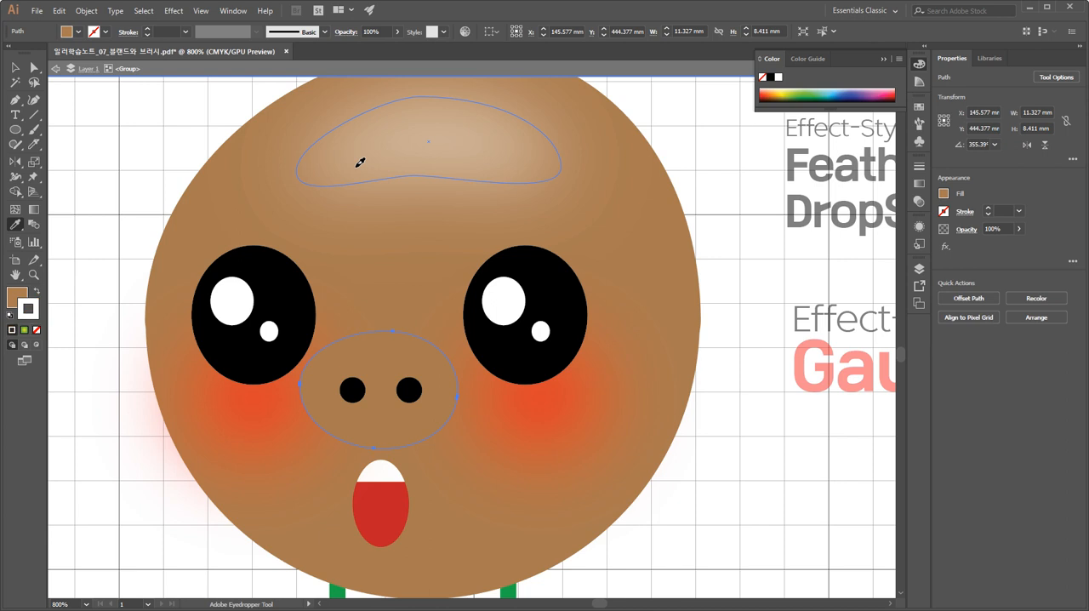
click(360, 162)
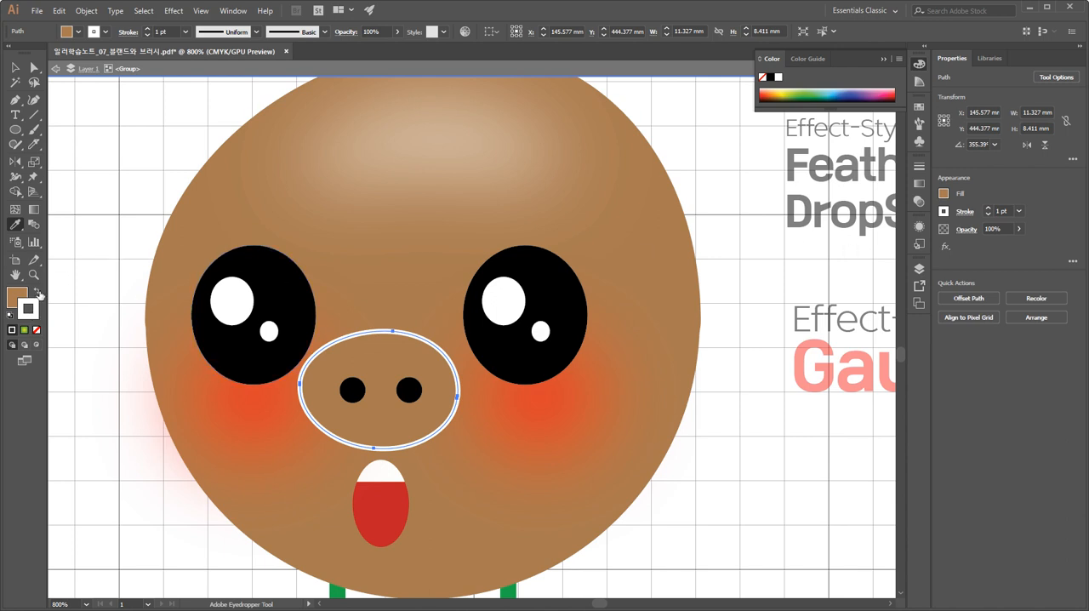
click(316, 518)
double_click(29, 315)
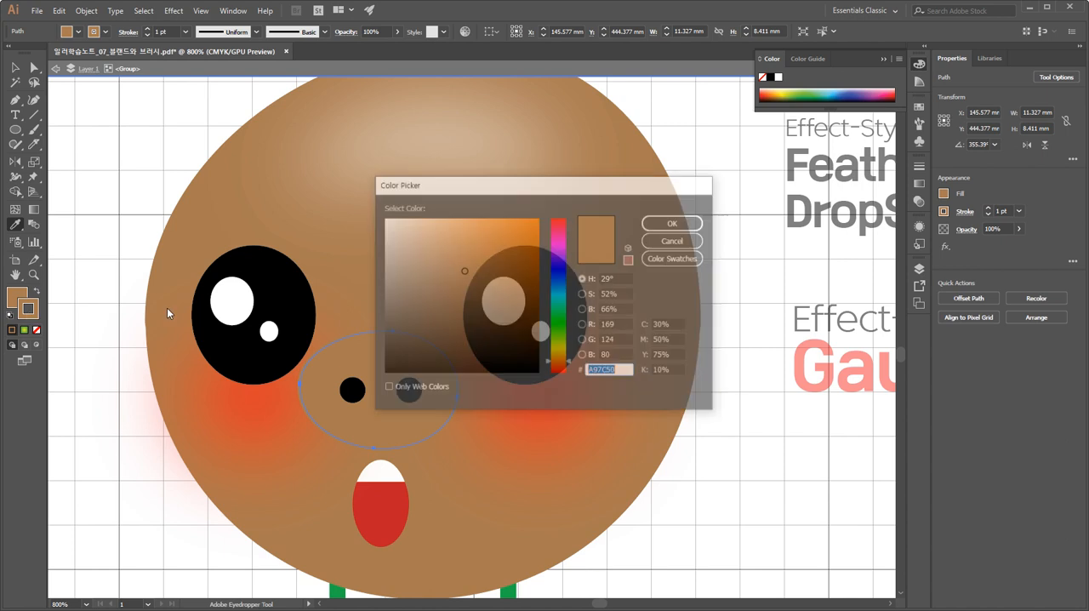
click(439, 232)
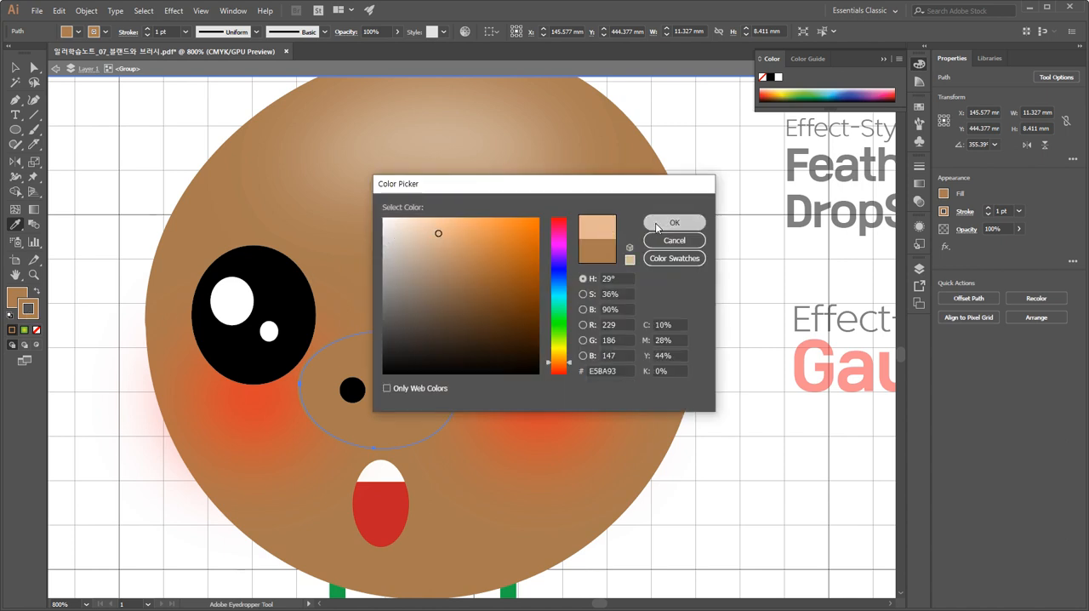
click(661, 222)
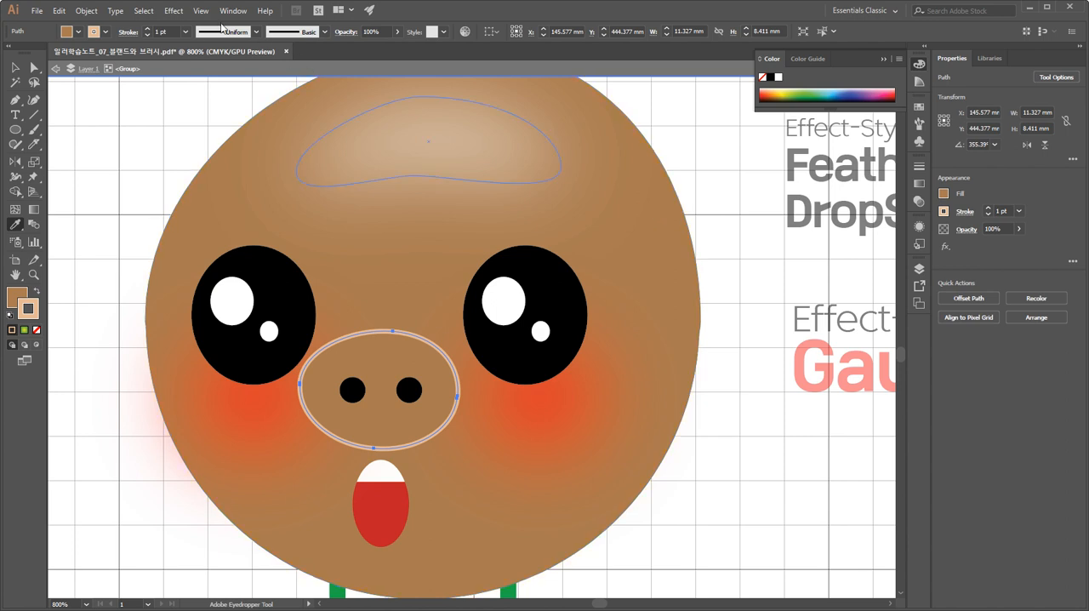
Reduce the snout oval's stroke weight to 0.25 pt and deselect it.
click(147, 34)
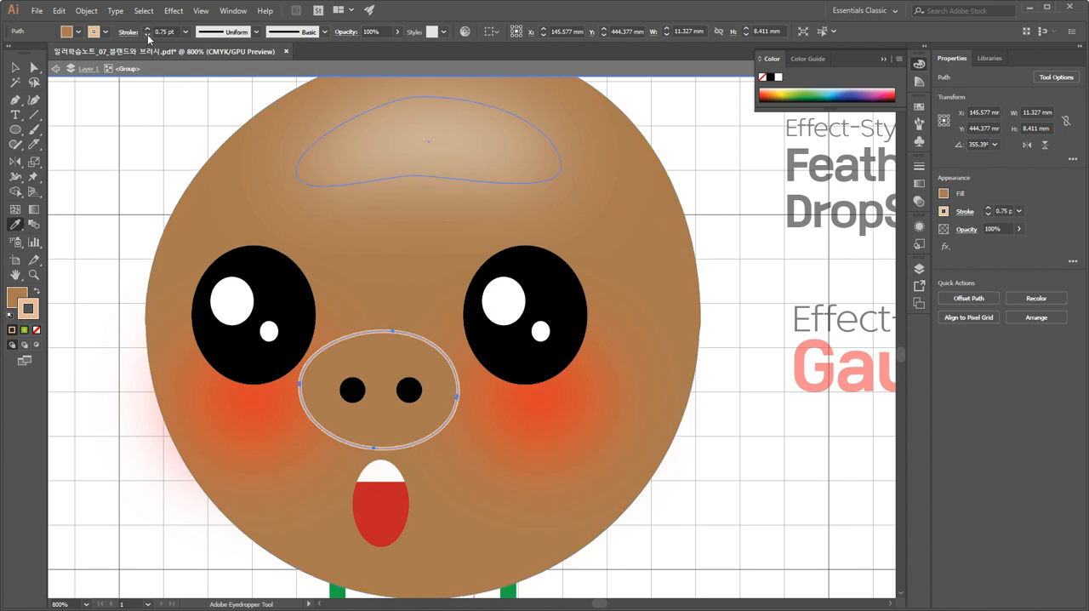
click(147, 34)
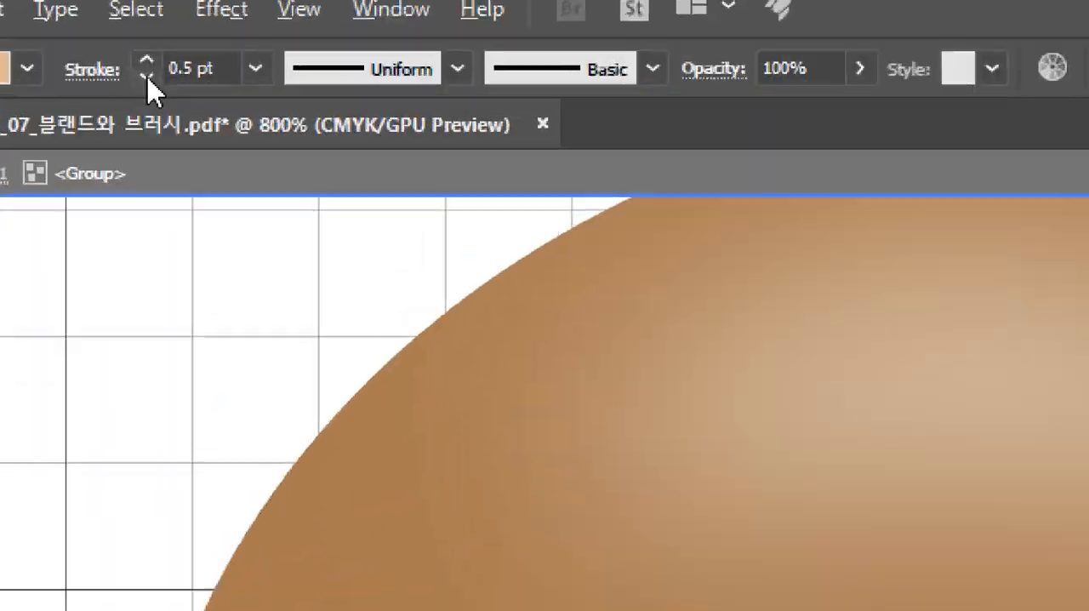
click(148, 34)
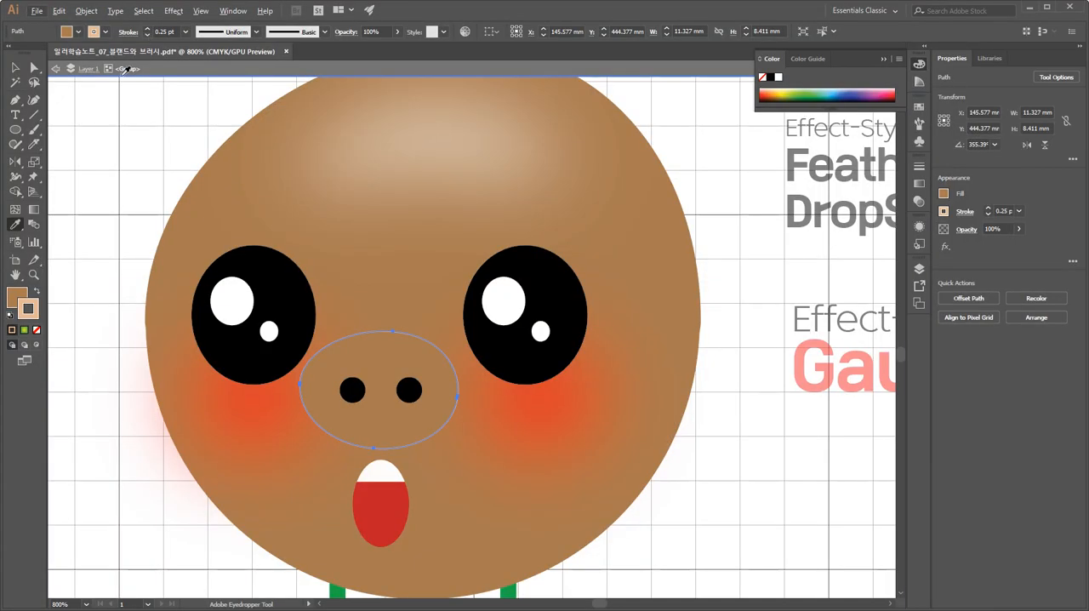
click(33, 68)
click(119, 131)
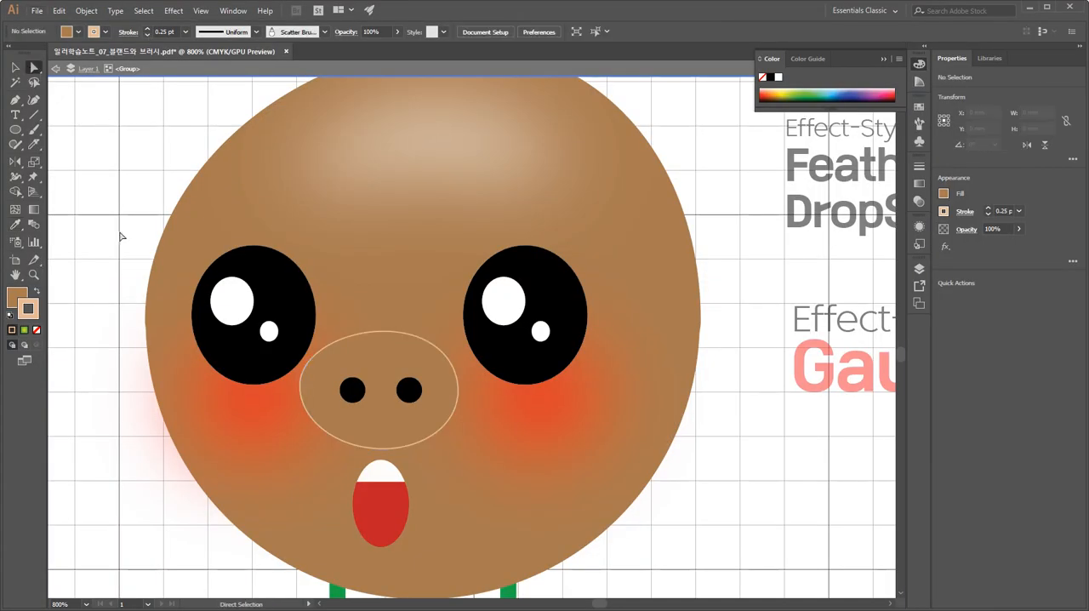
Apply Width Profile 1 to the snout oval's stroke so that the outline tapers.
key(ctrl+plus)
key(ctrl+plus)
drag(390, 328, 467, 139)
click(467, 141)
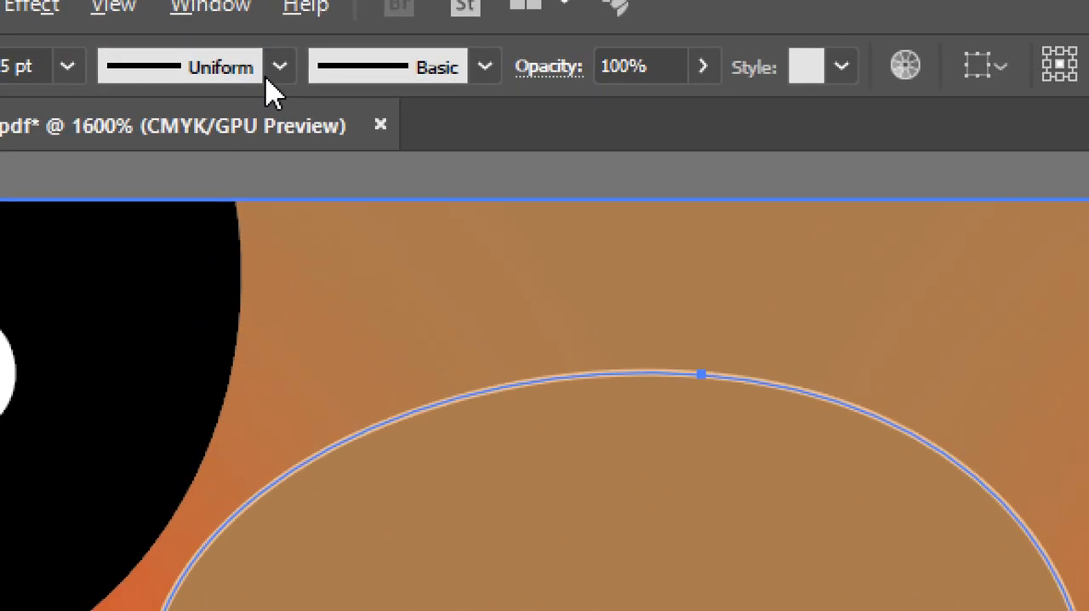
click(263, 51)
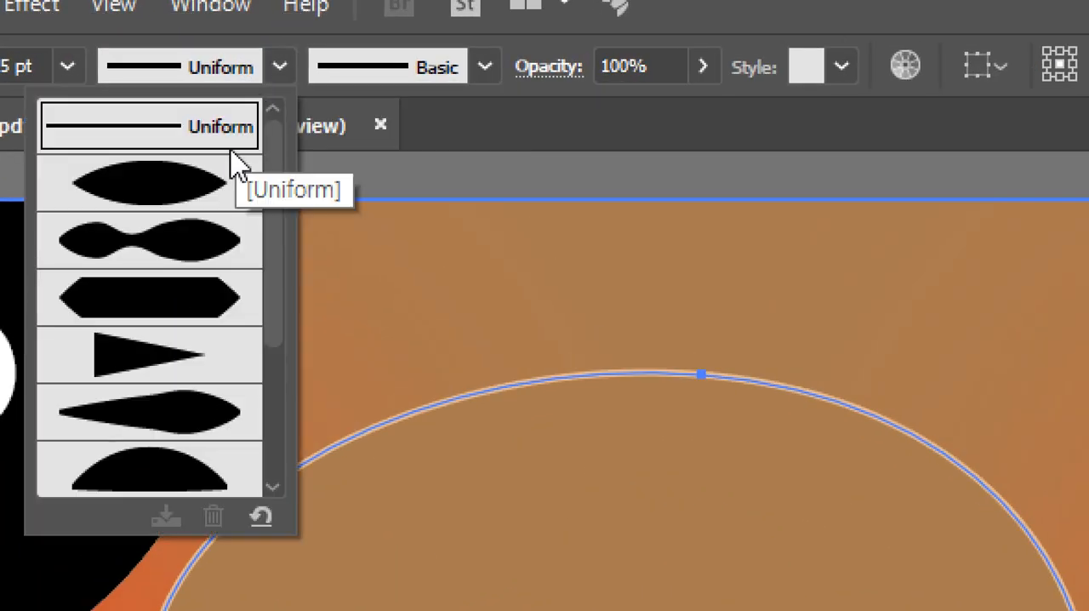
click(189, 204)
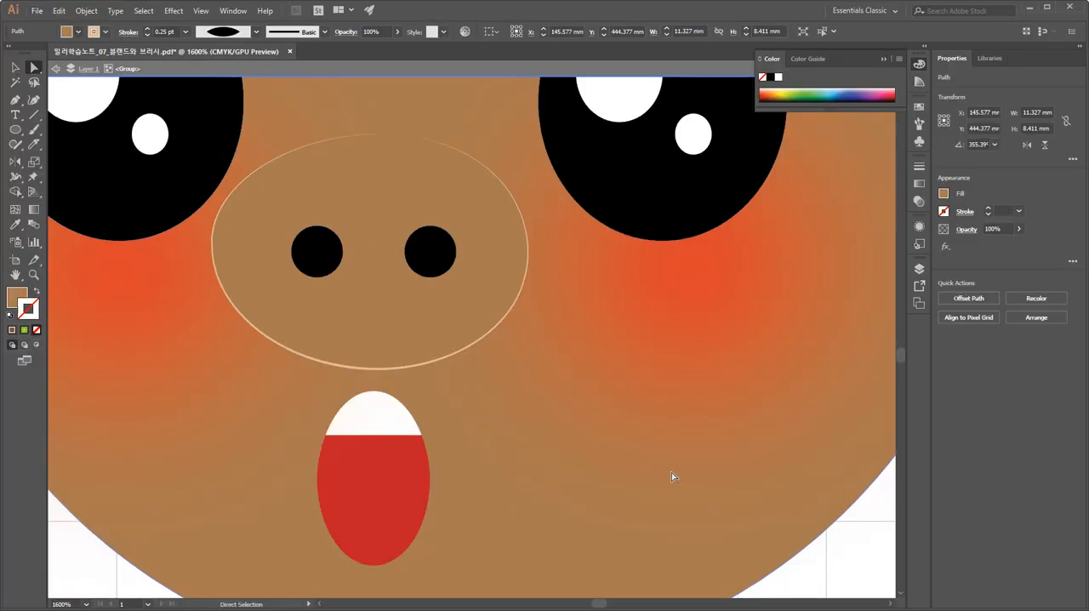
click(672, 475)
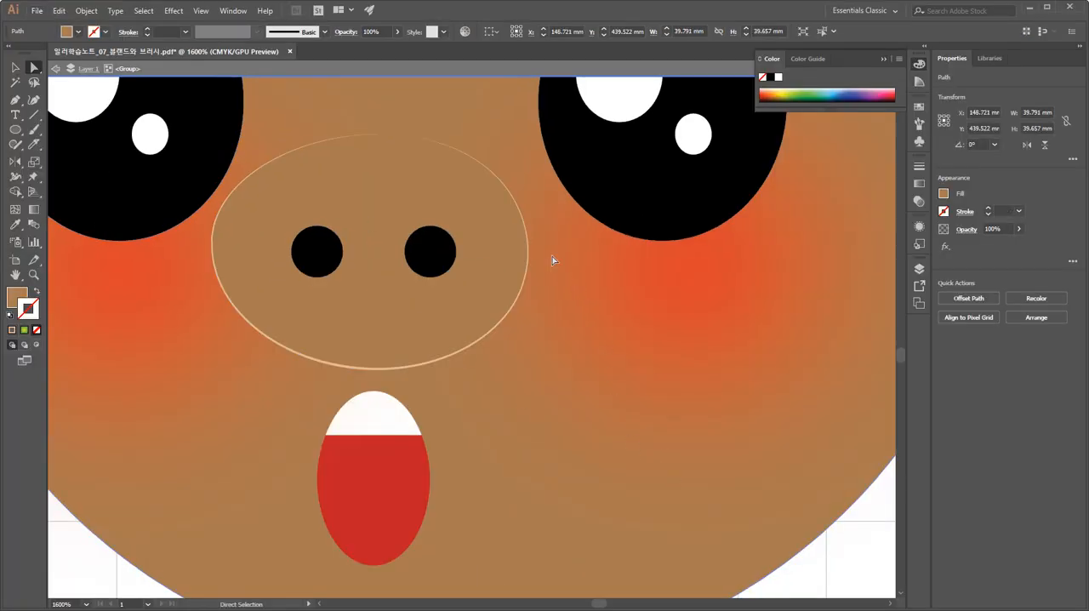
Set the tapered snout outline's stroke weight to 0.5 pt and deselect it.
click(499, 284)
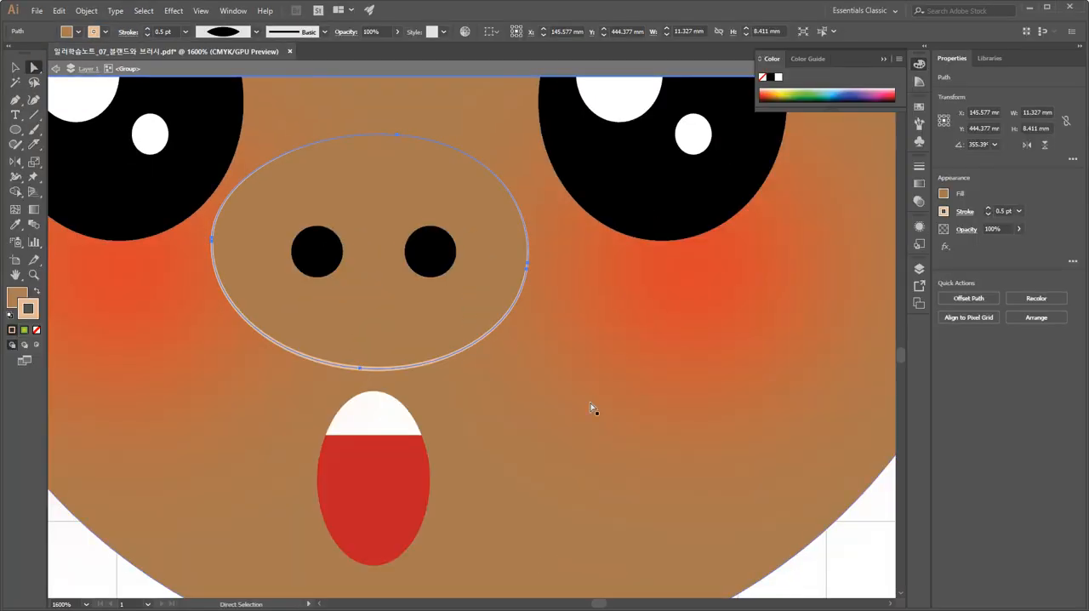
click(820, 558)
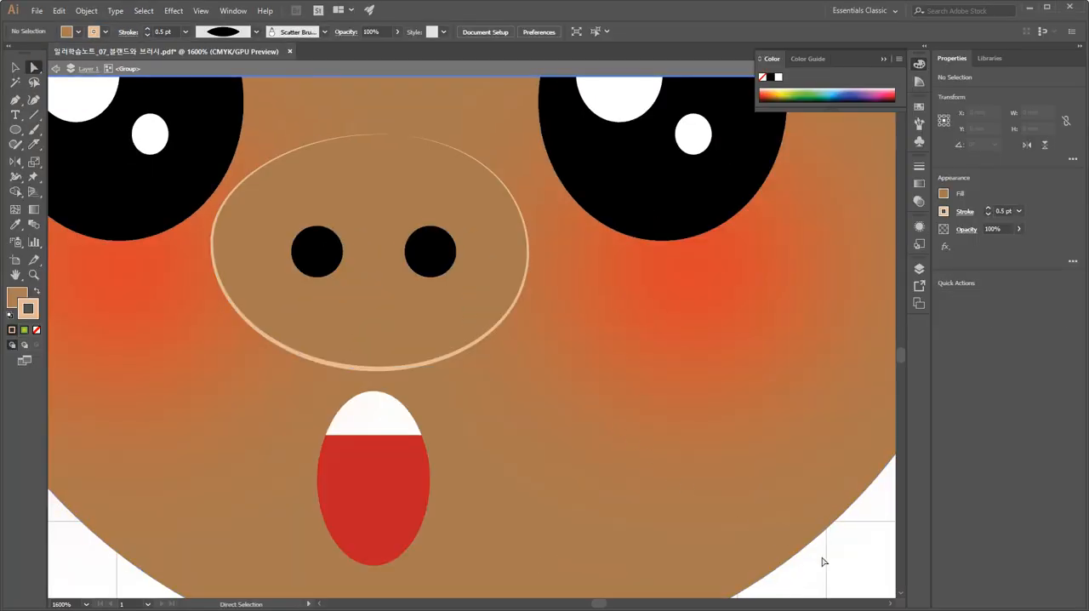
Start a Drop Shadow effect on the snout oval with the preview turned on.
click(432, 335)
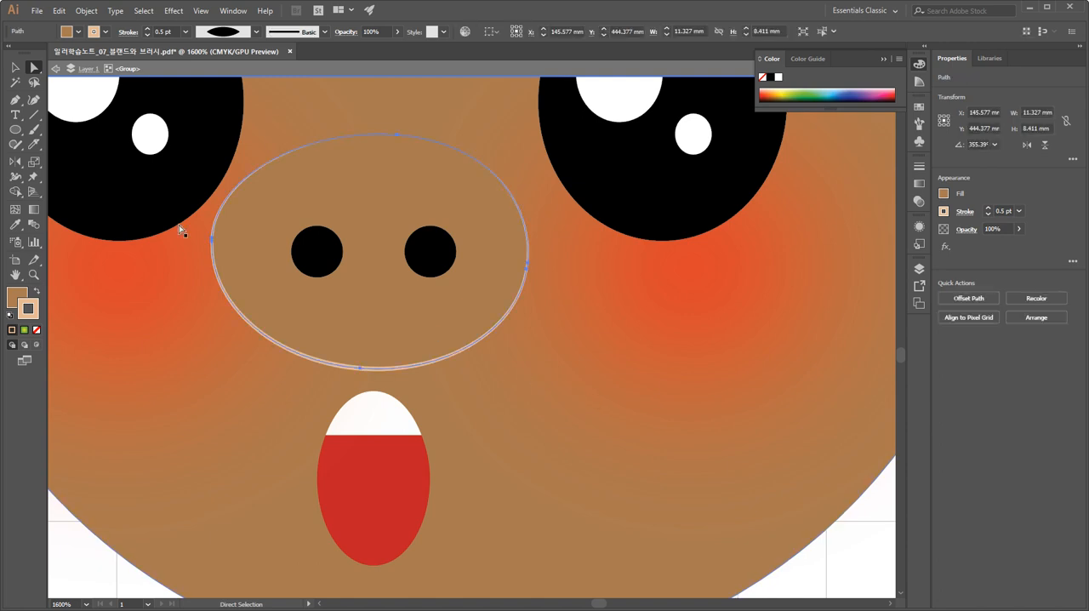
click(16, 68)
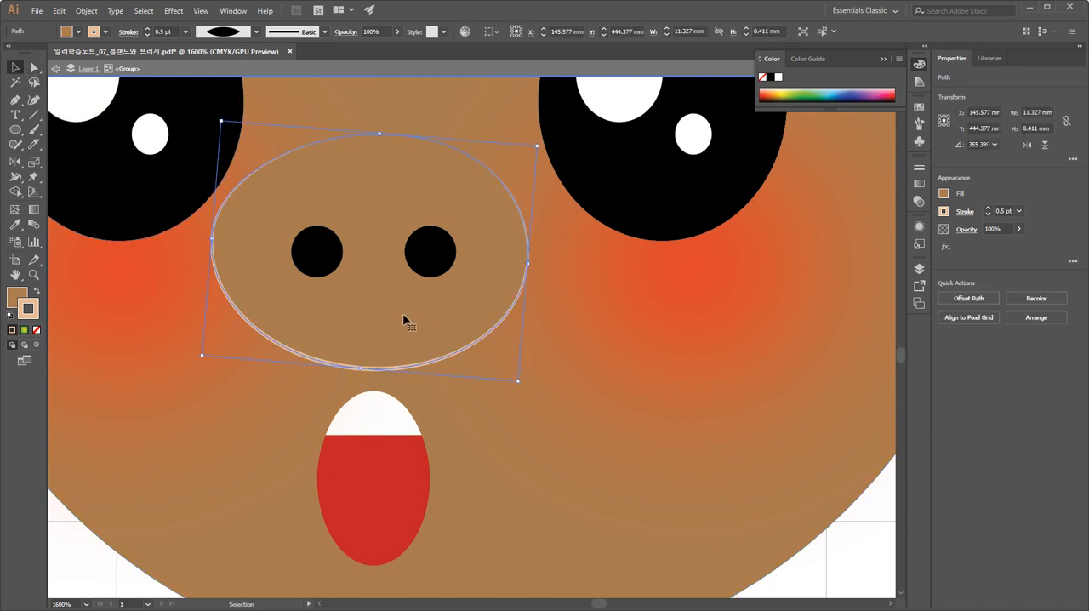
key(ctrl+minus)
key(ctrl+minus)
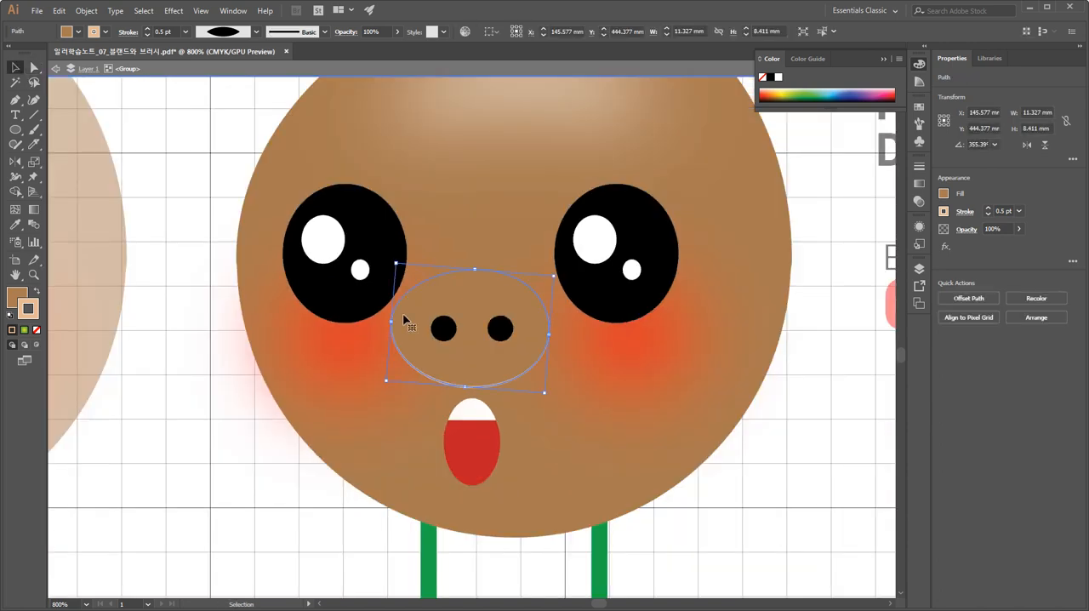
key(space)
drag(616, 327, 234, 456)
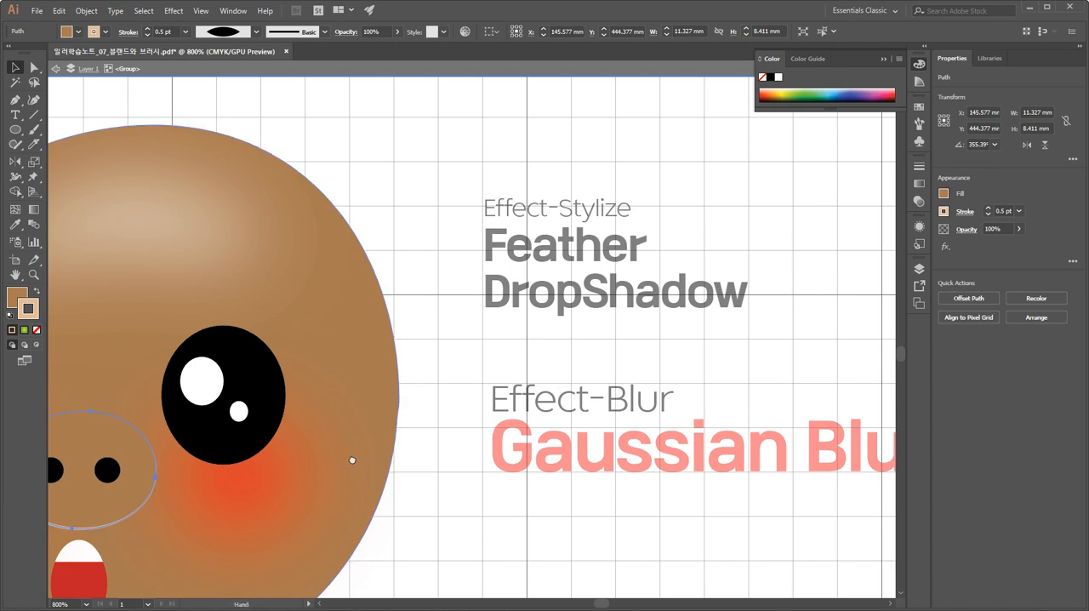
drag(352, 458, 596, 292)
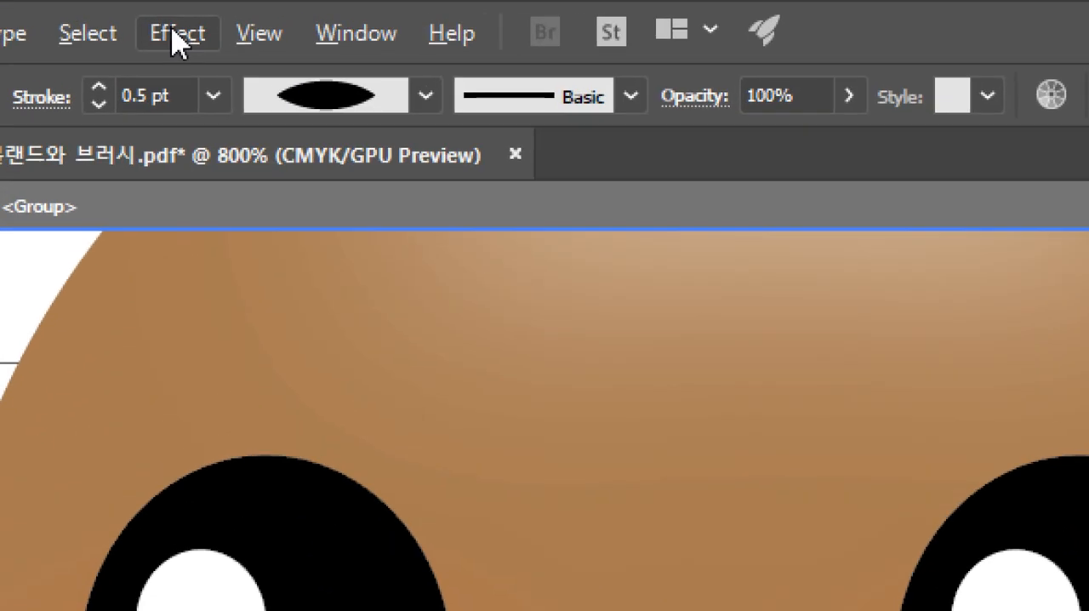
click(173, 12)
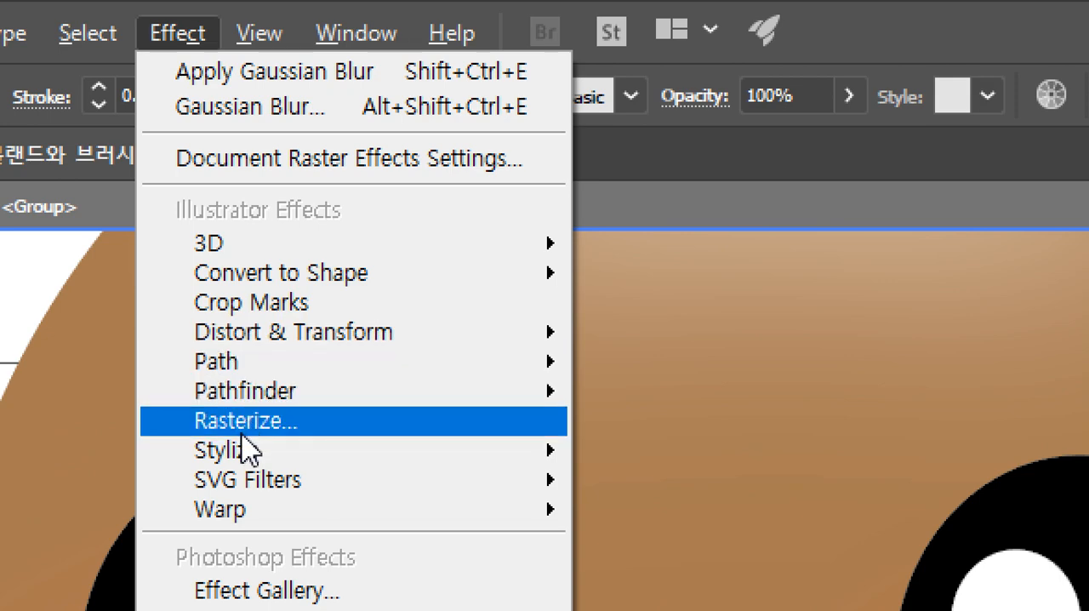
mouse_move(246, 450)
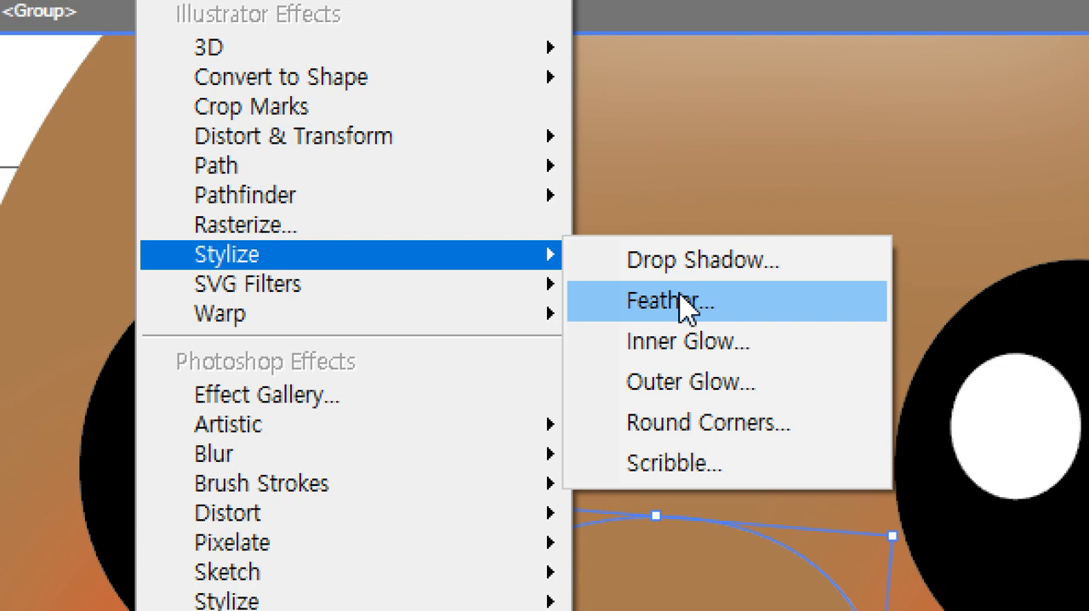
click(724, 267)
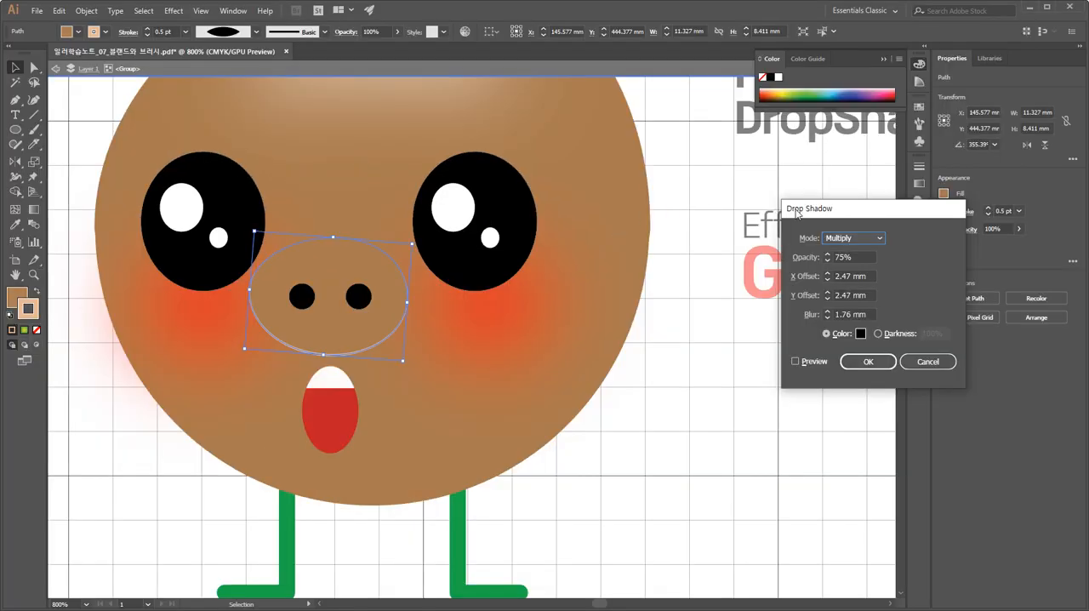
drag(796, 213, 461, 210)
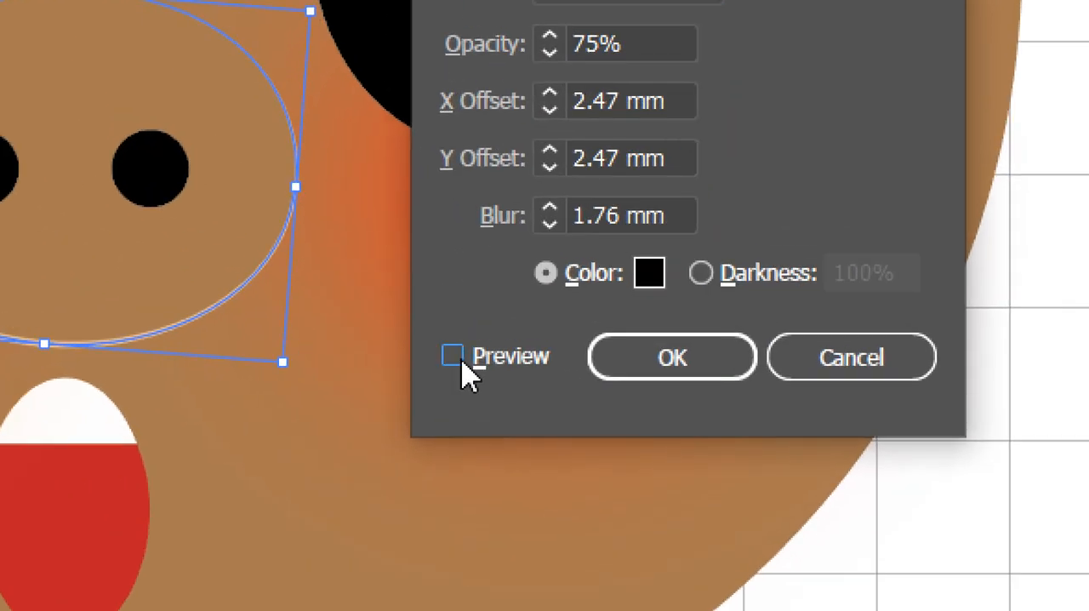
click(461, 359)
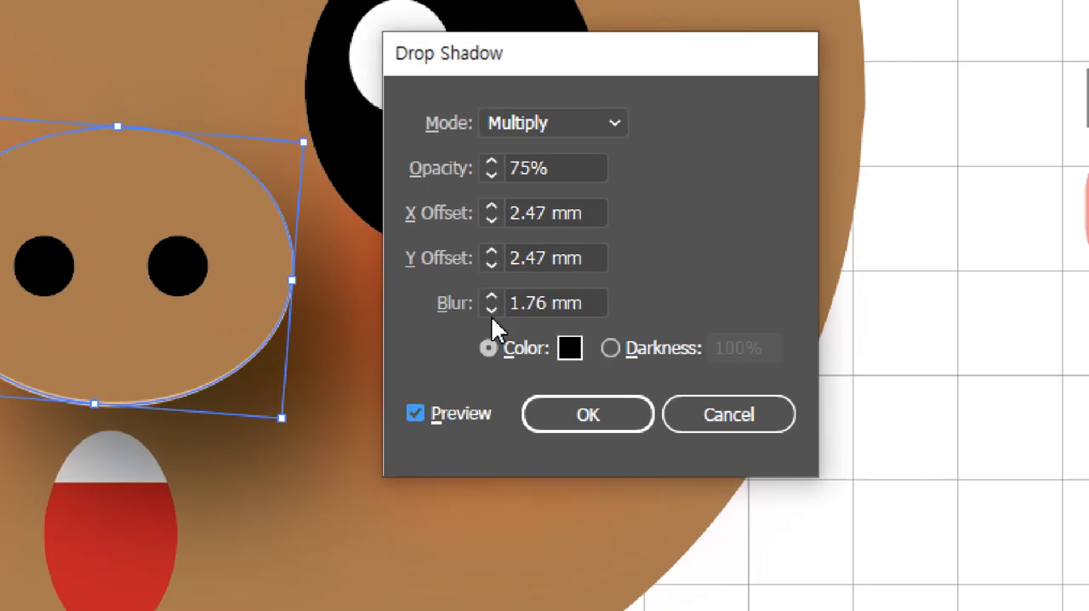
Try a hard-edged drop shadow with 0 mm blur, a -1 mm X offset and a -2 mm Y offset.
click(491, 310)
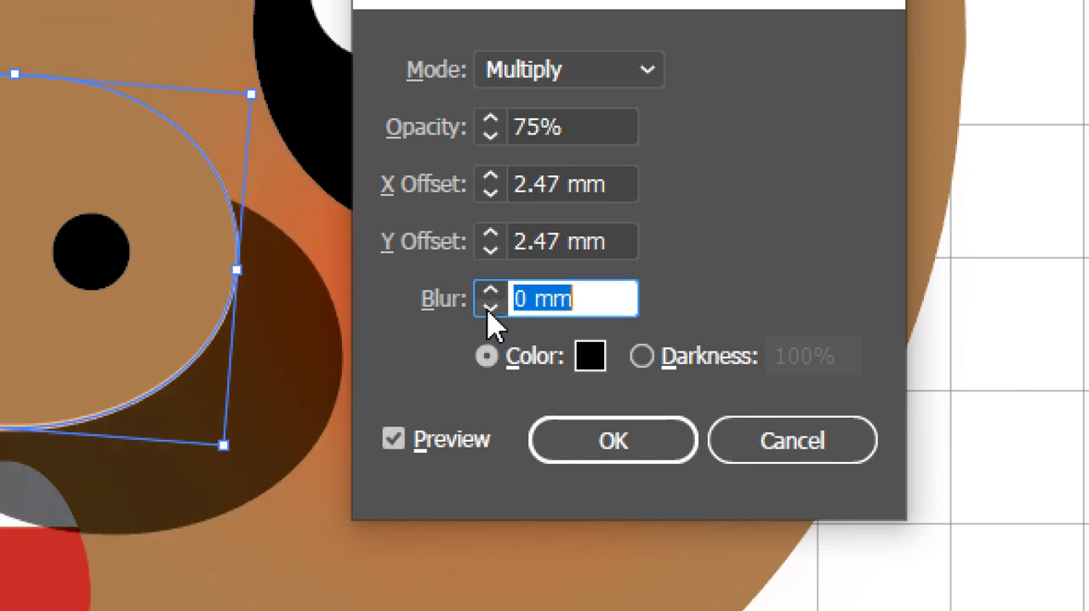
click(491, 194)
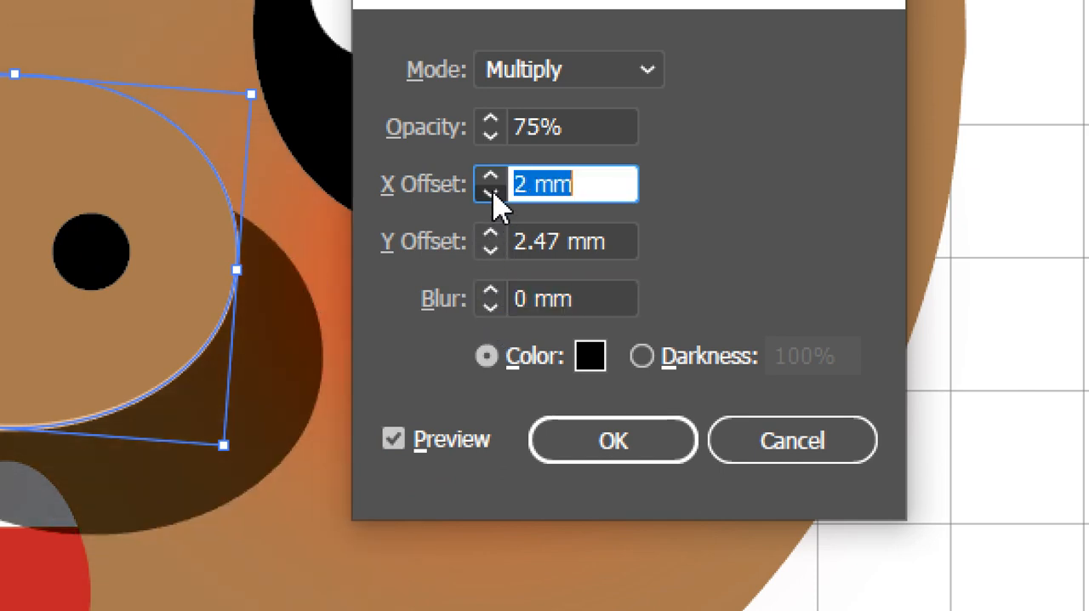
click(491, 194)
click(491, 194)
click(491, 195)
click(492, 251)
click(491, 251)
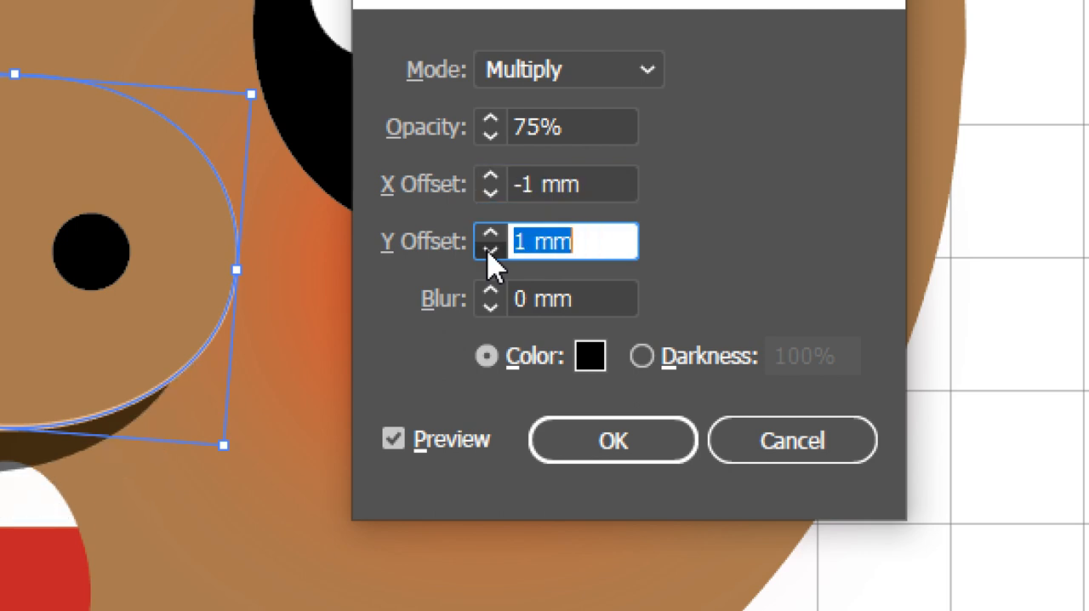
click(491, 252)
click(491, 251)
click(491, 251)
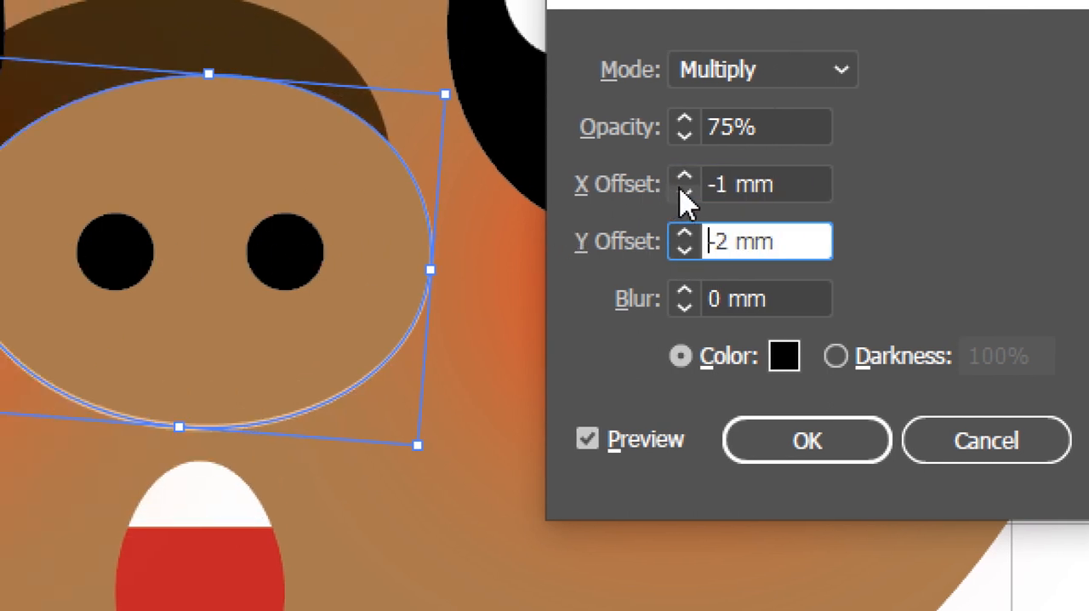
Reset the drop shadow's X and Y offsets to 0 mm.
drag(737, 184, 668, 204)
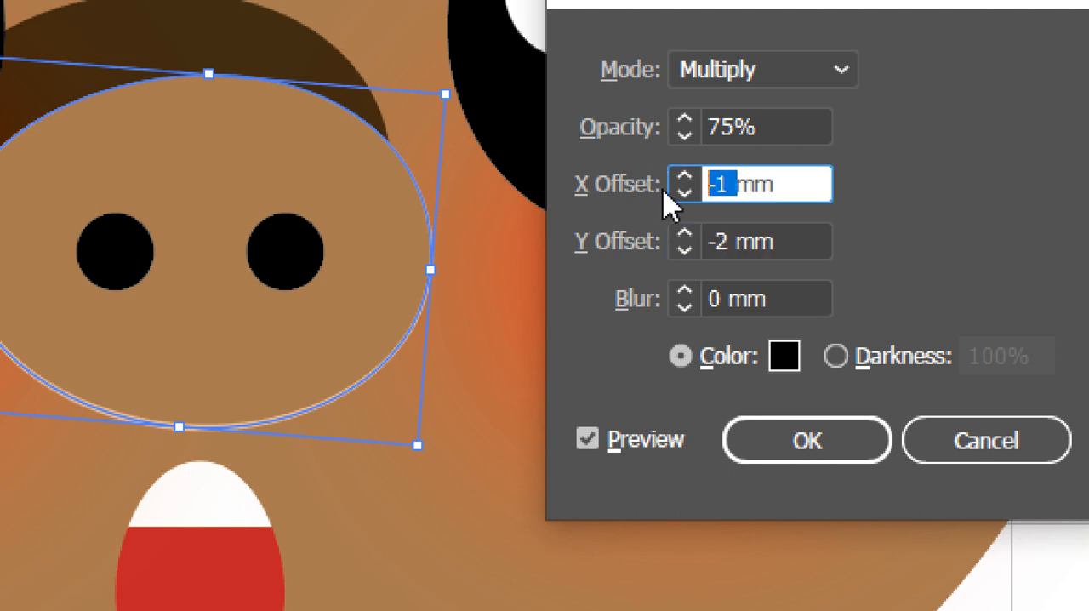
text(0)
drag(725, 236, 683, 236)
text(0)
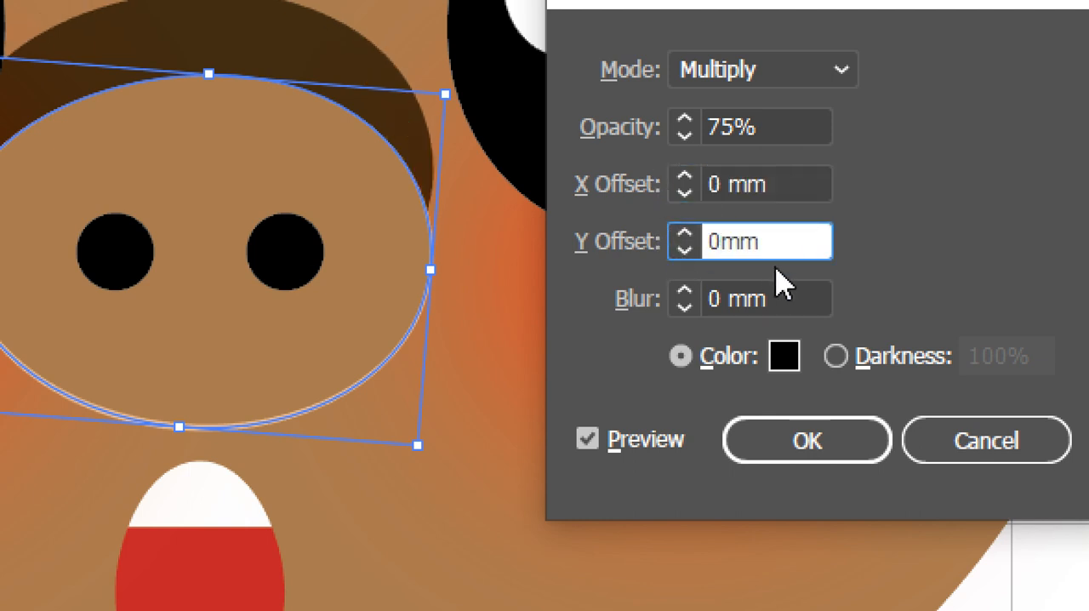
click(800, 289)
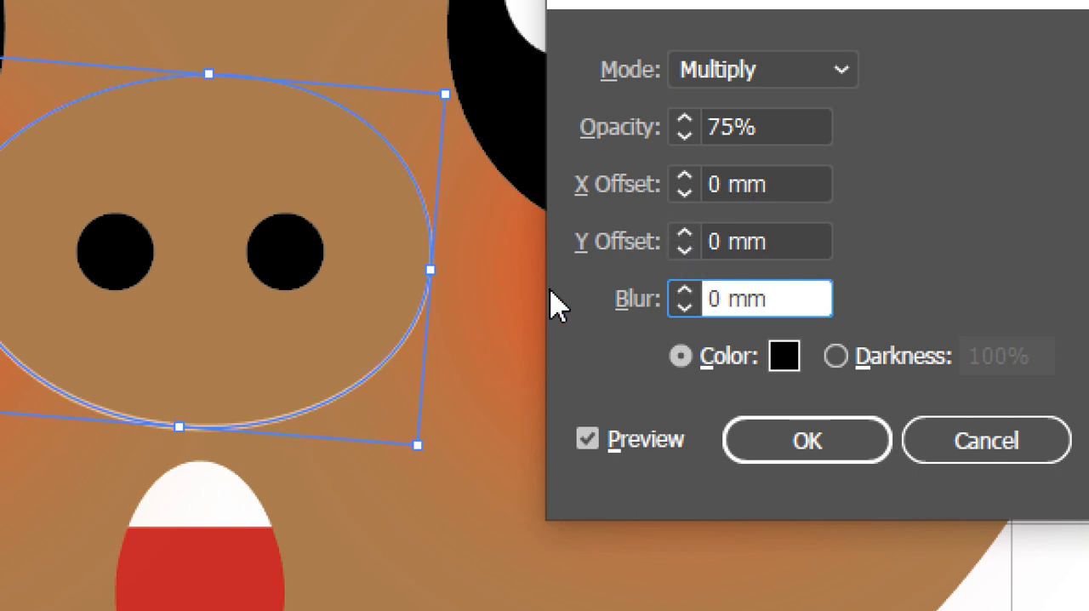
Set both the X and Y offsets of the snout's drop shadow to 0.5 mm.
click(684, 227)
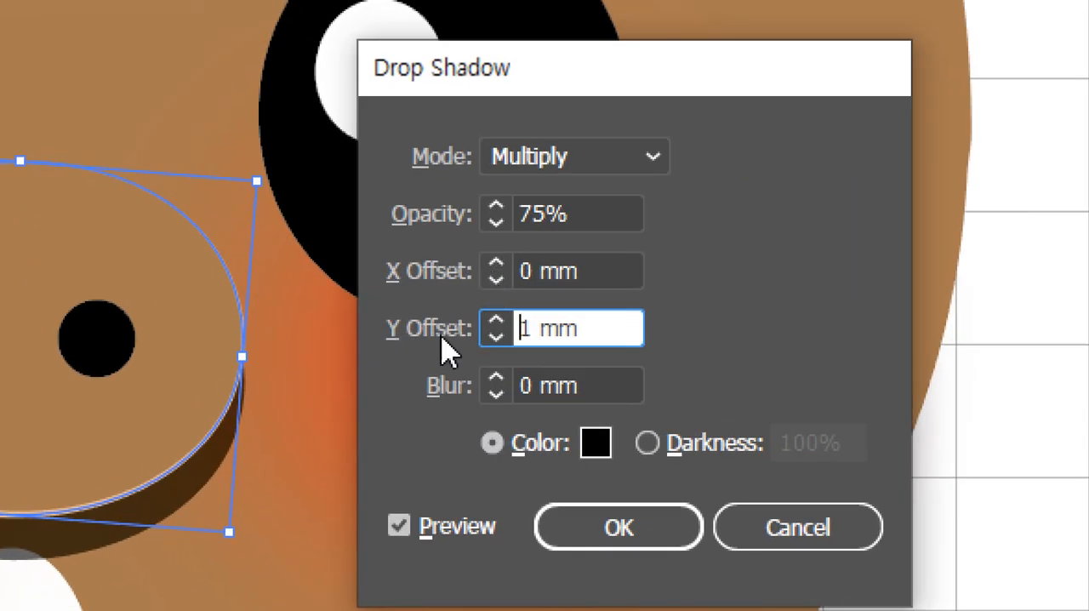
click(497, 265)
double_click(528, 272)
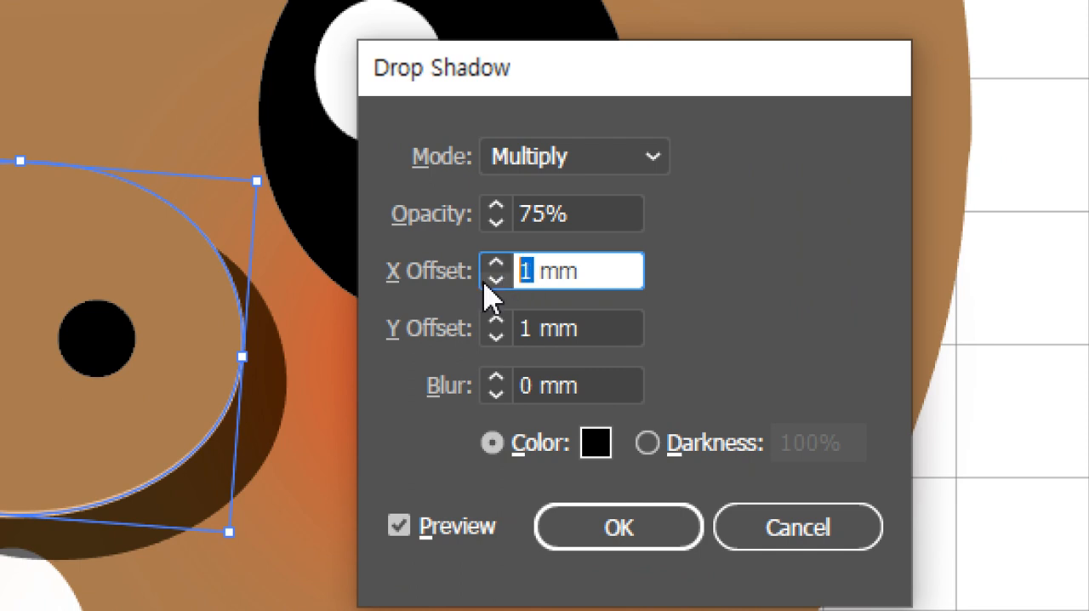
text(0.5)
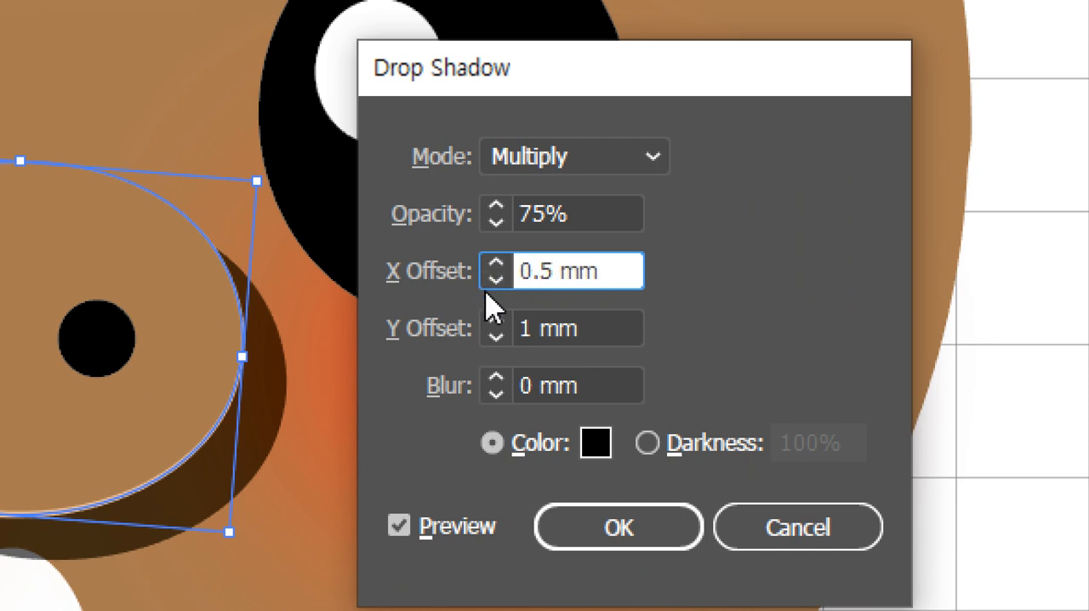
double_click(521, 324)
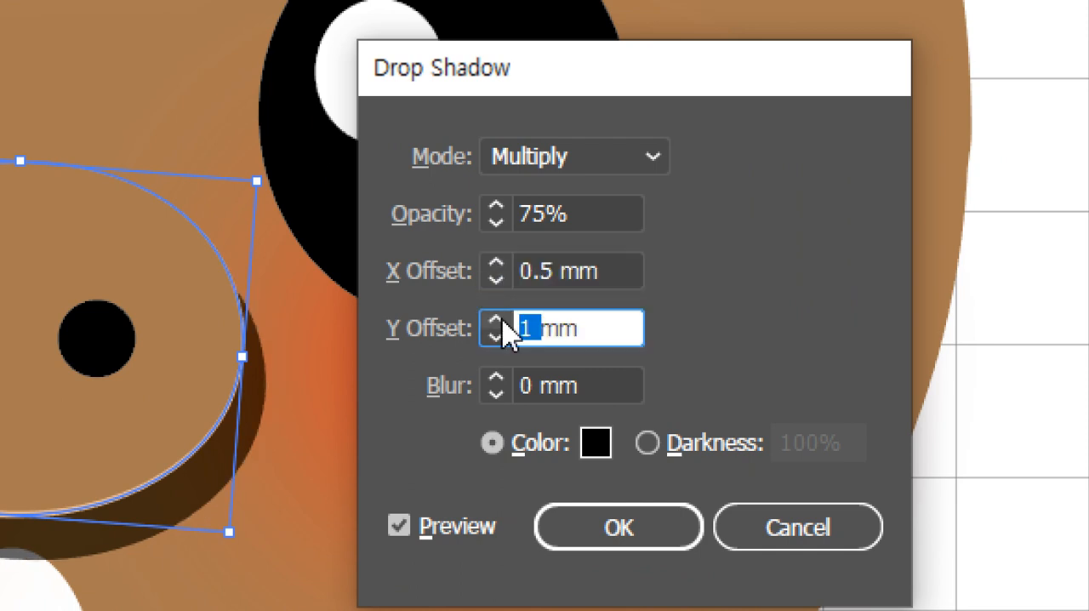
text(0.5)
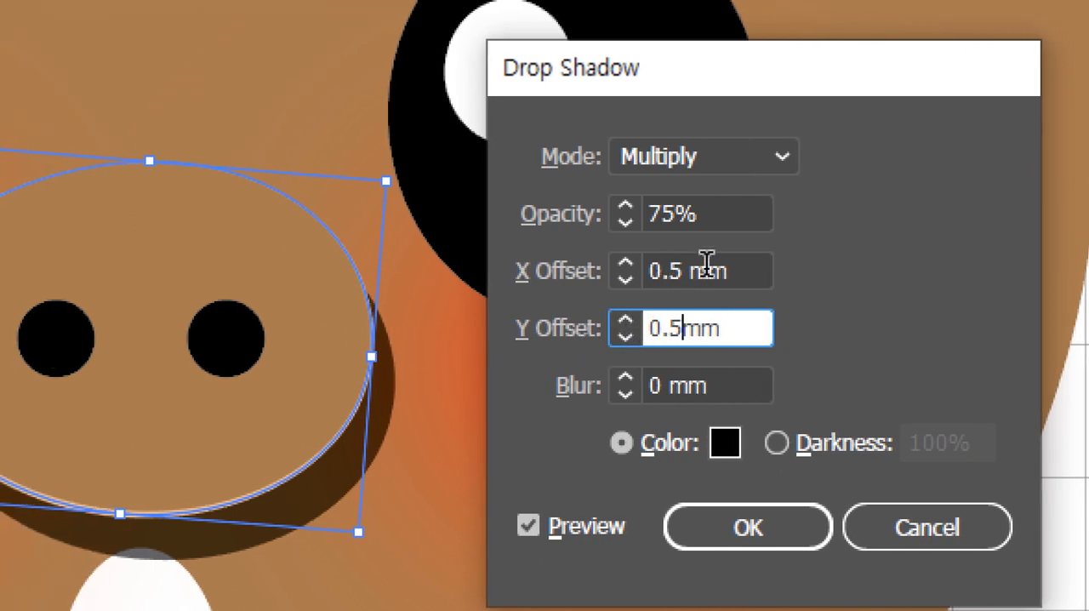
click(580, 264)
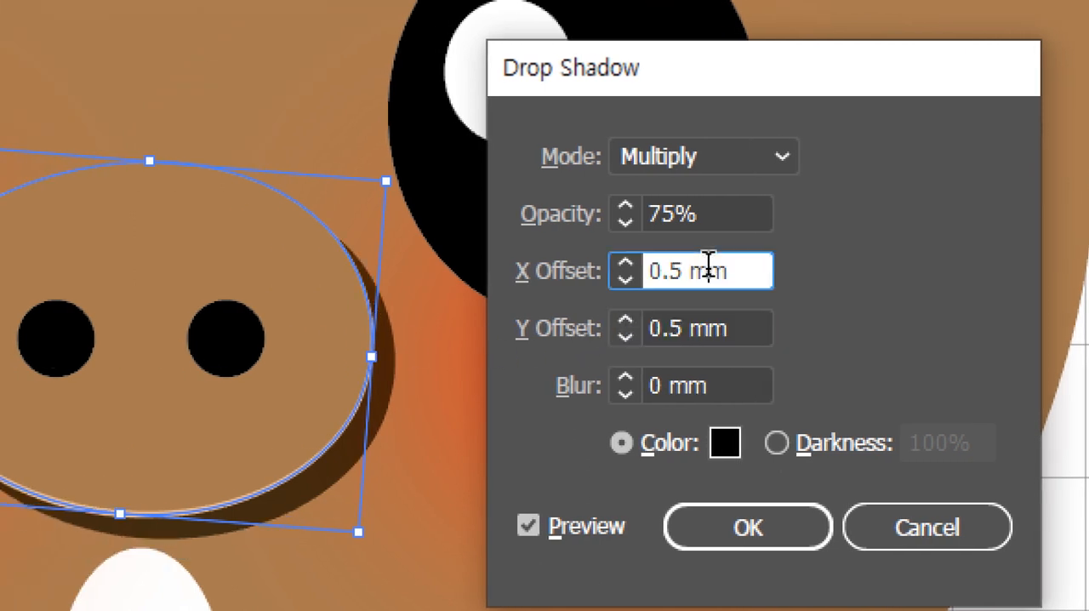
Set the drop shadow's blur to 0.5 mm, apply the effect to the snout oval and deselect it.
click(632, 387)
click(628, 380)
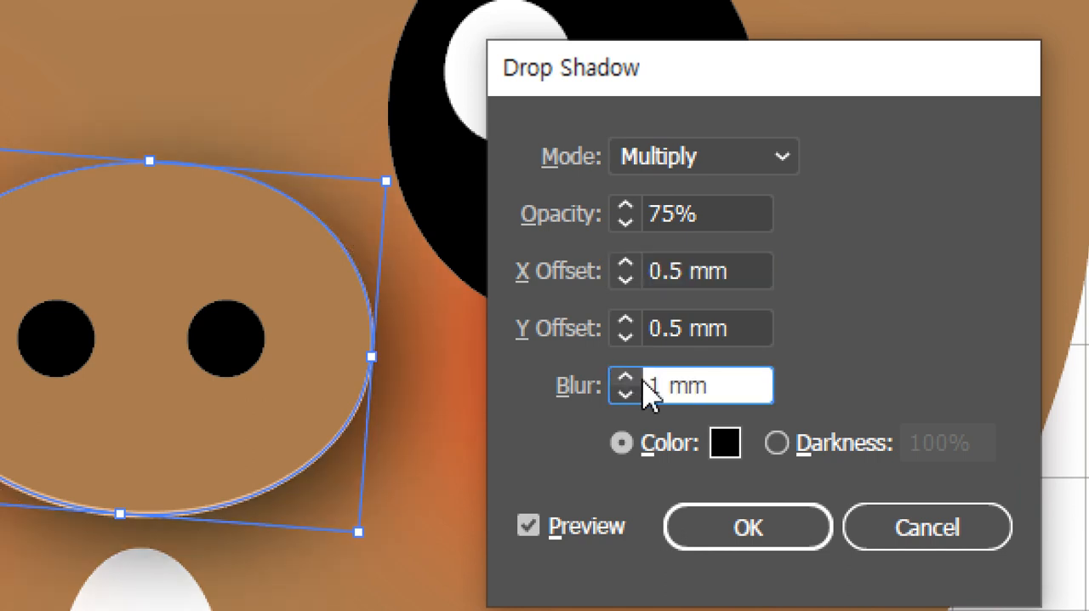
drag(657, 386, 611, 385)
text(0.)
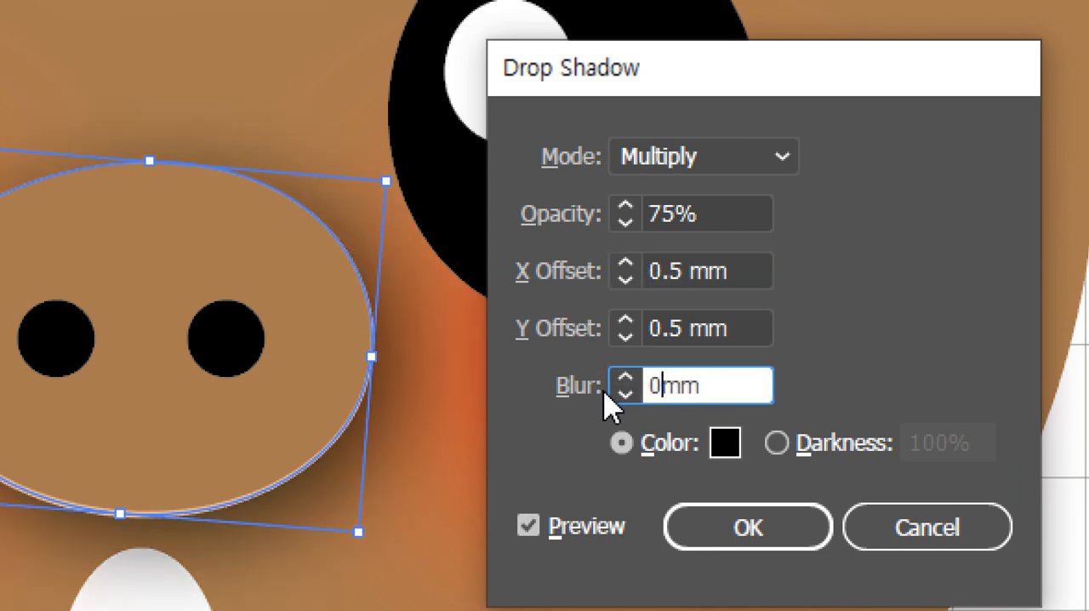
text(5)
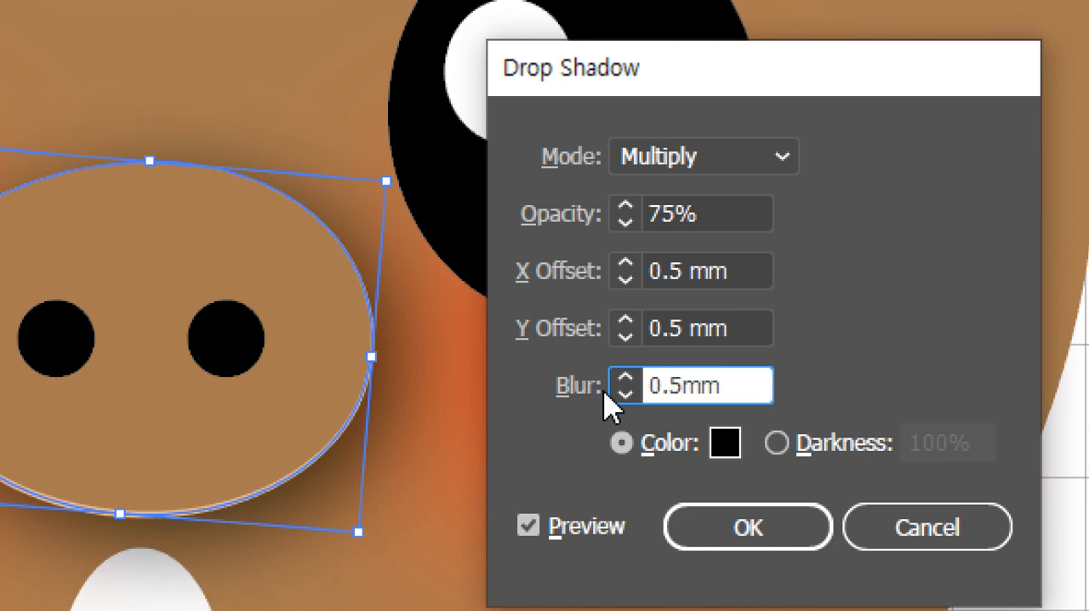
click(580, 532)
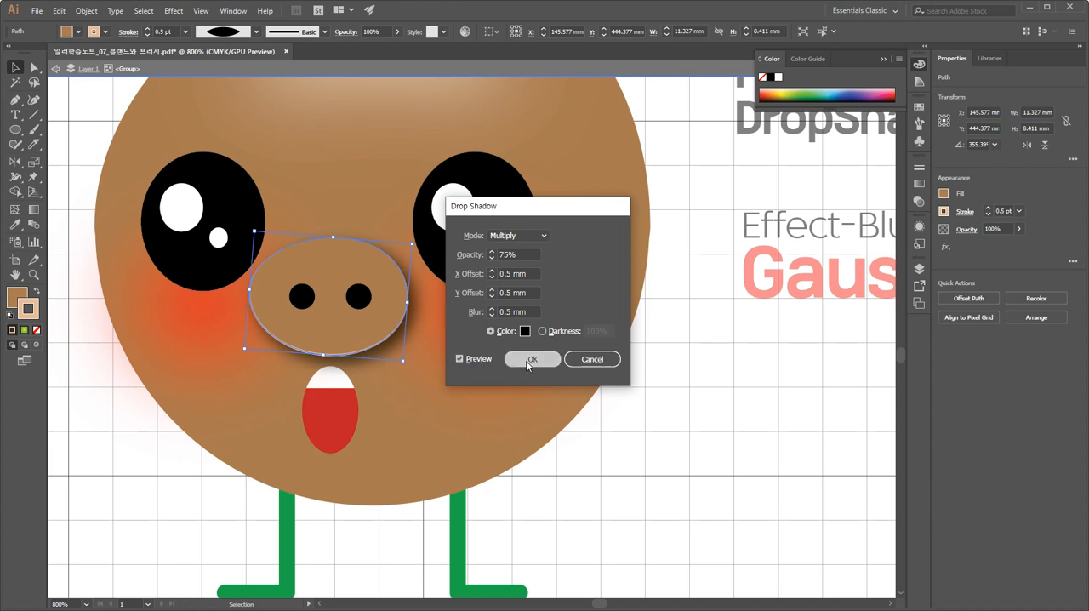
click(529, 360)
click(639, 428)
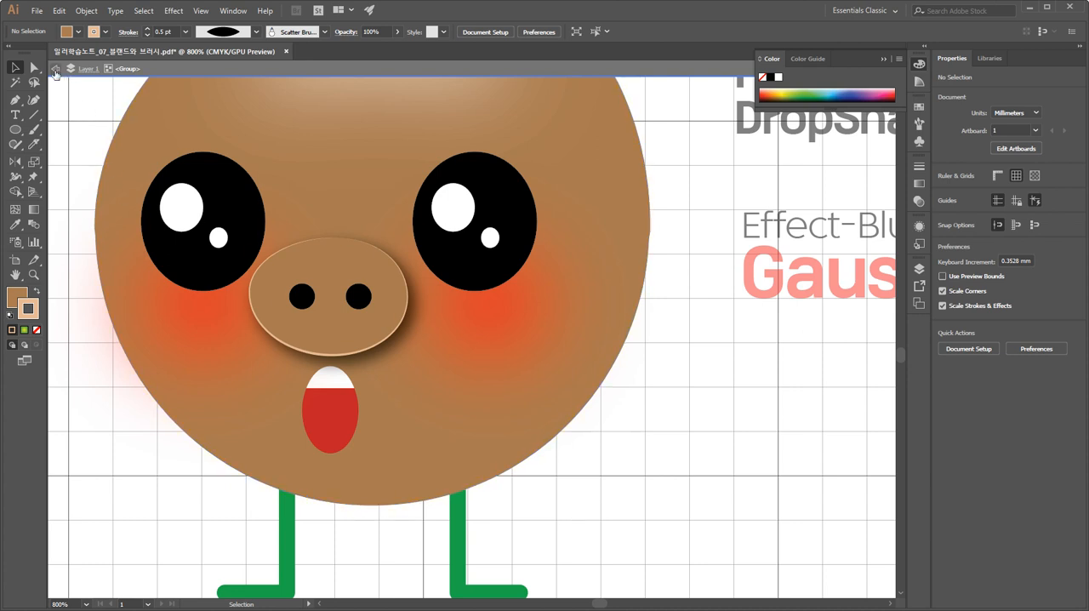
Reselect the snout oval and display its appearance attributes next to the snout.
click(369, 331)
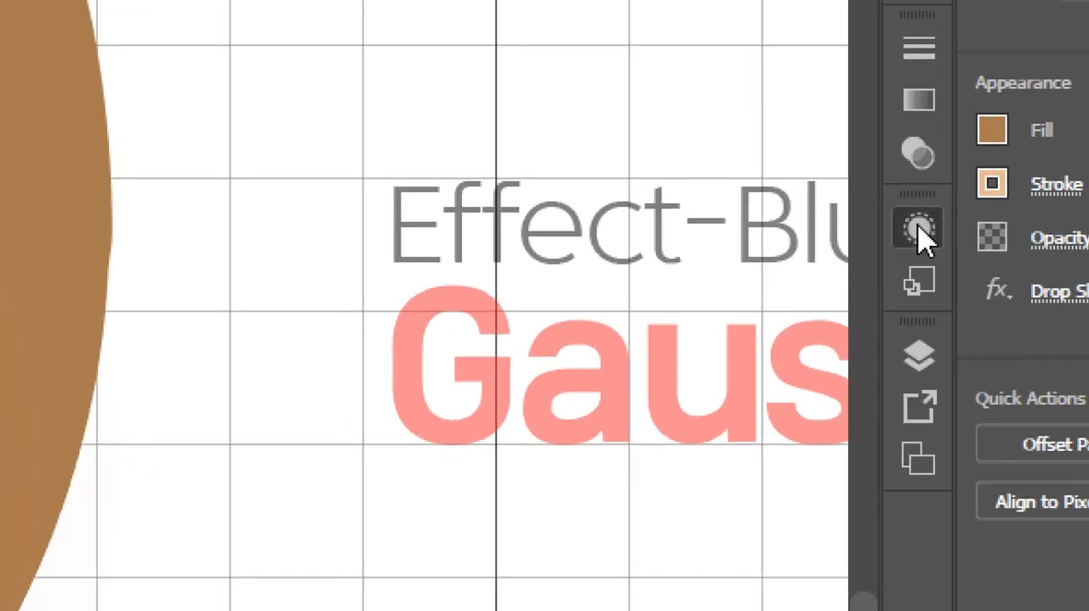
click(920, 229)
drag(545, 219, 36, 212)
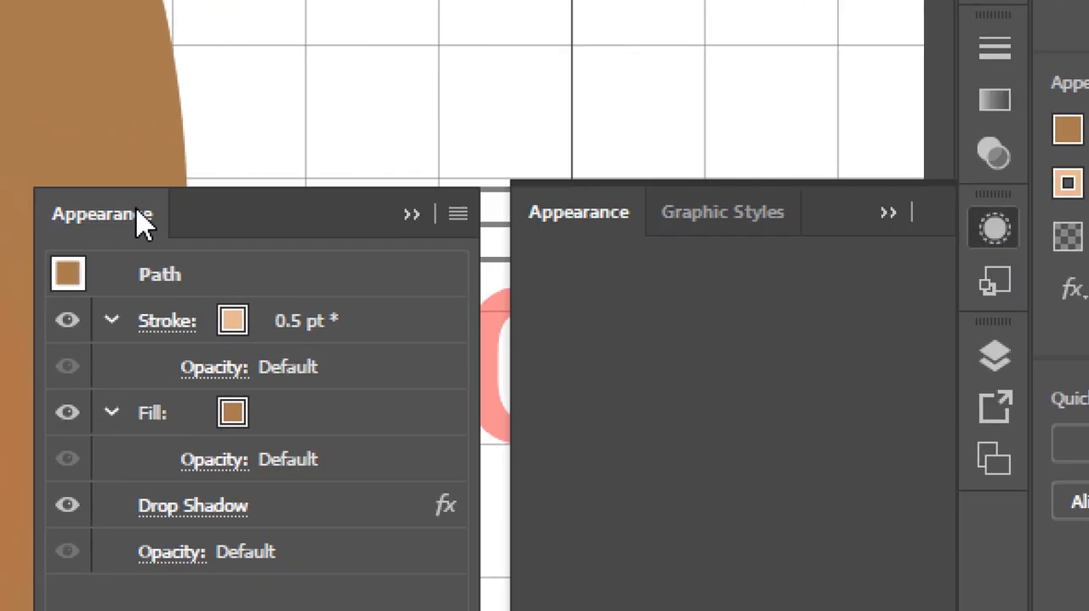
drag(676, 220, 517, 193)
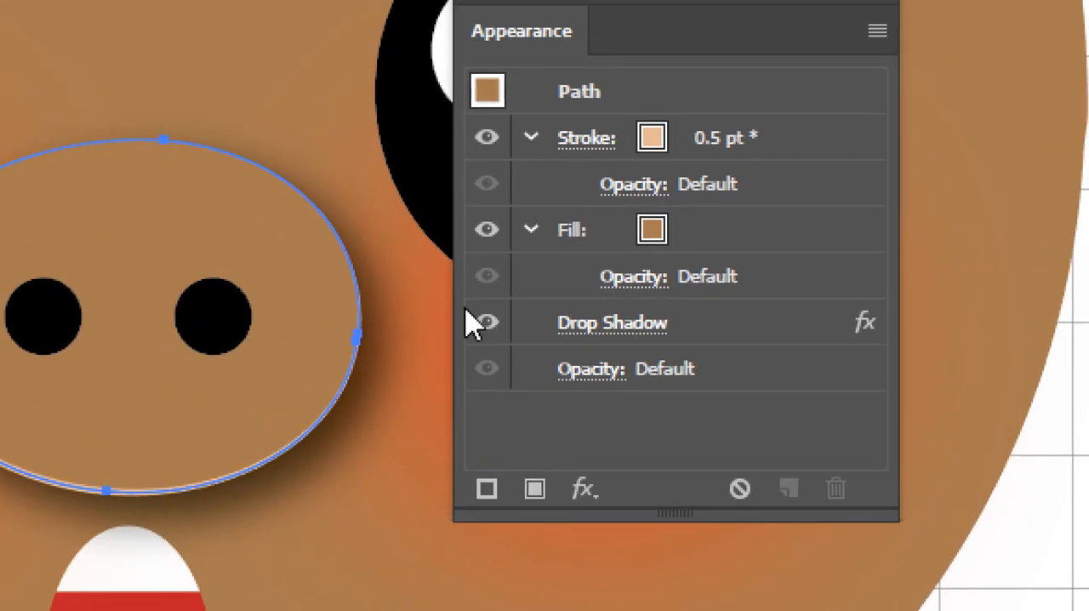
Hide the snout oval's stroke to compare the look without it, restore its visibility and deselect the oval.
click(485, 141)
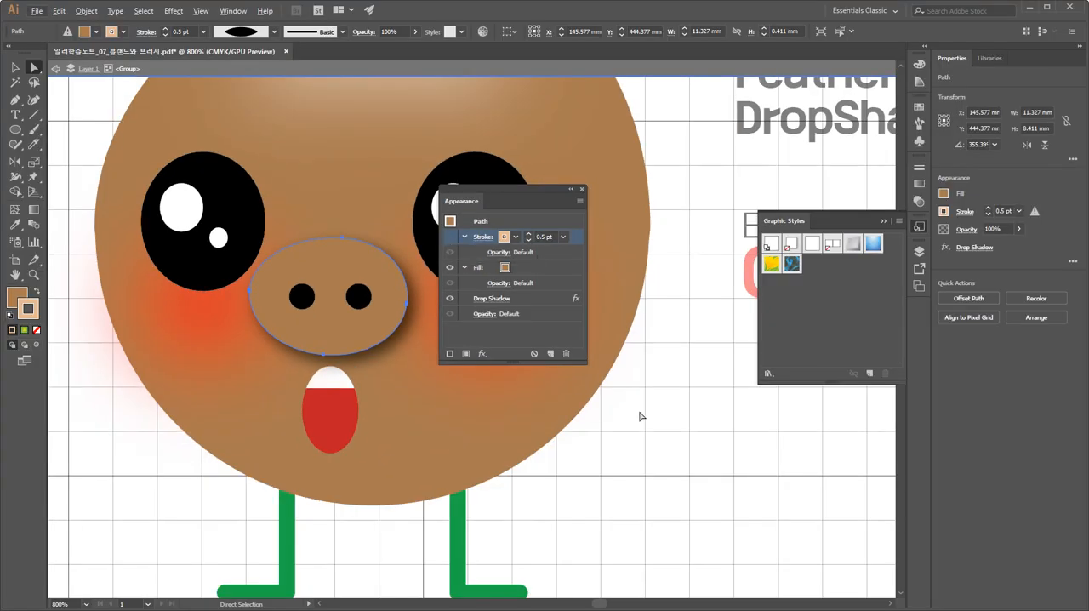
click(650, 431)
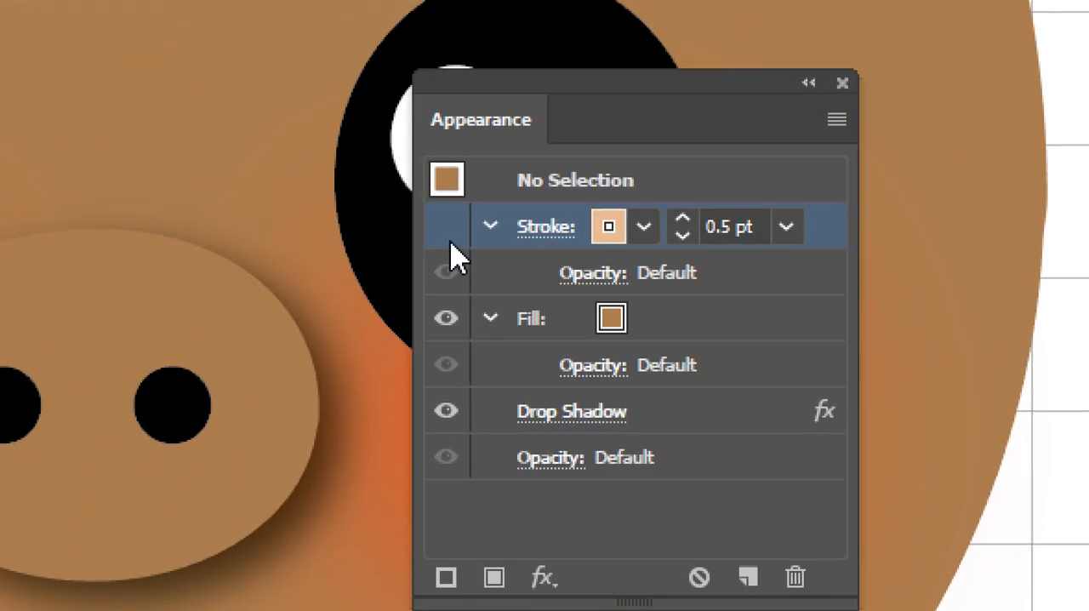
click(450, 242)
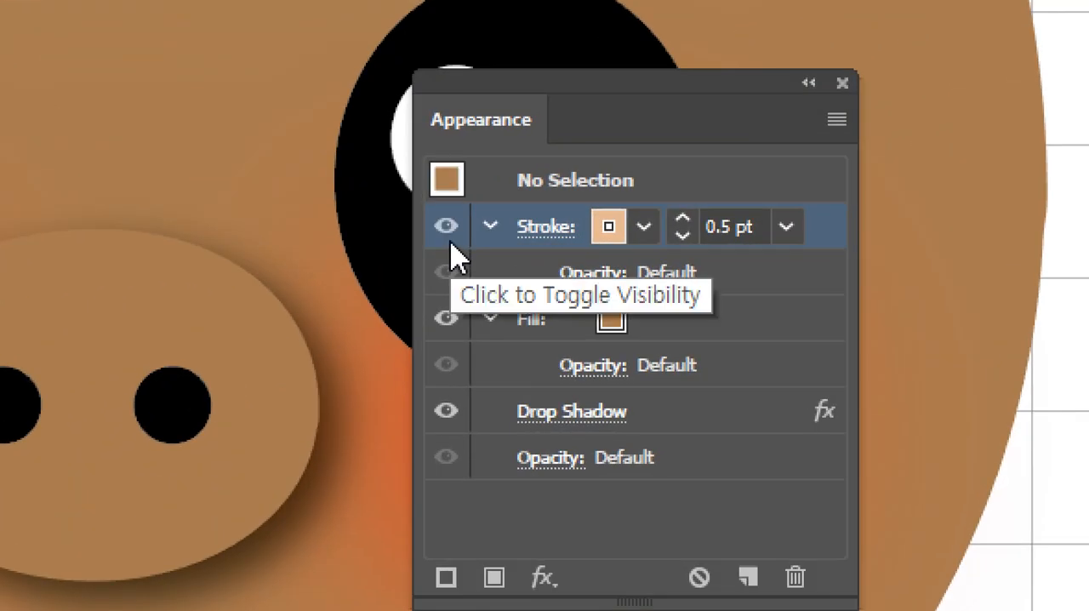
click(318, 393)
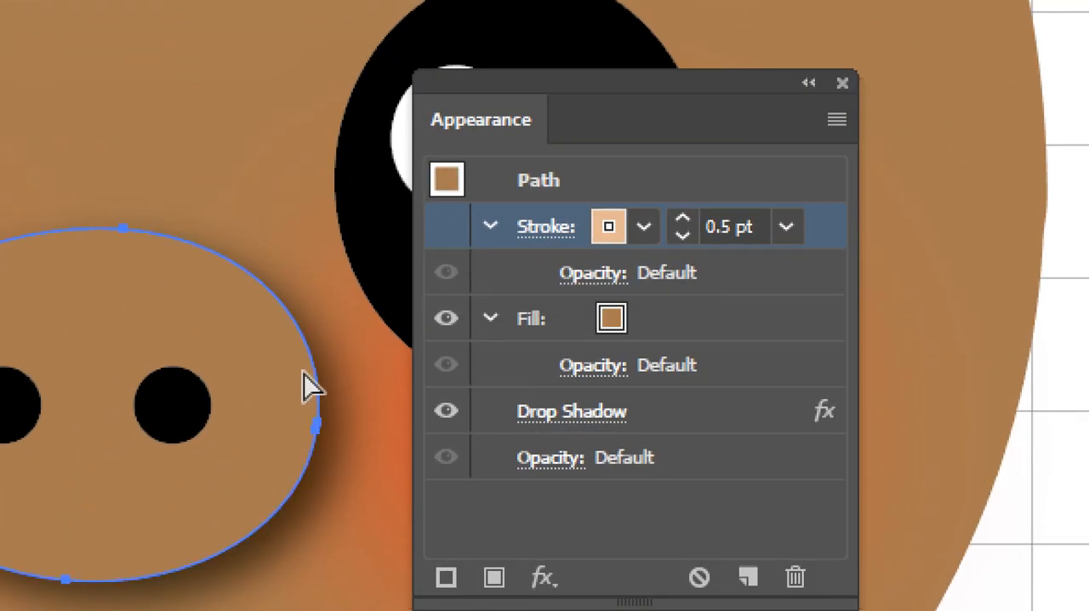
click(448, 227)
click(677, 417)
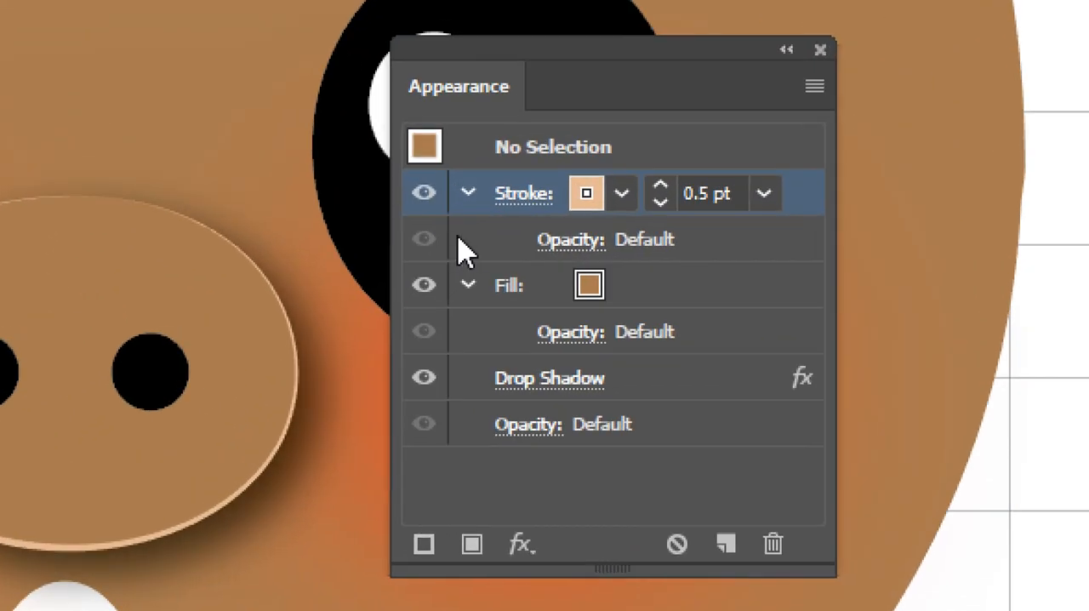
Reselect the snout oval and toggle its stroke and drop shadow off and on to compare the looks, leaving both visible.
click(425, 201)
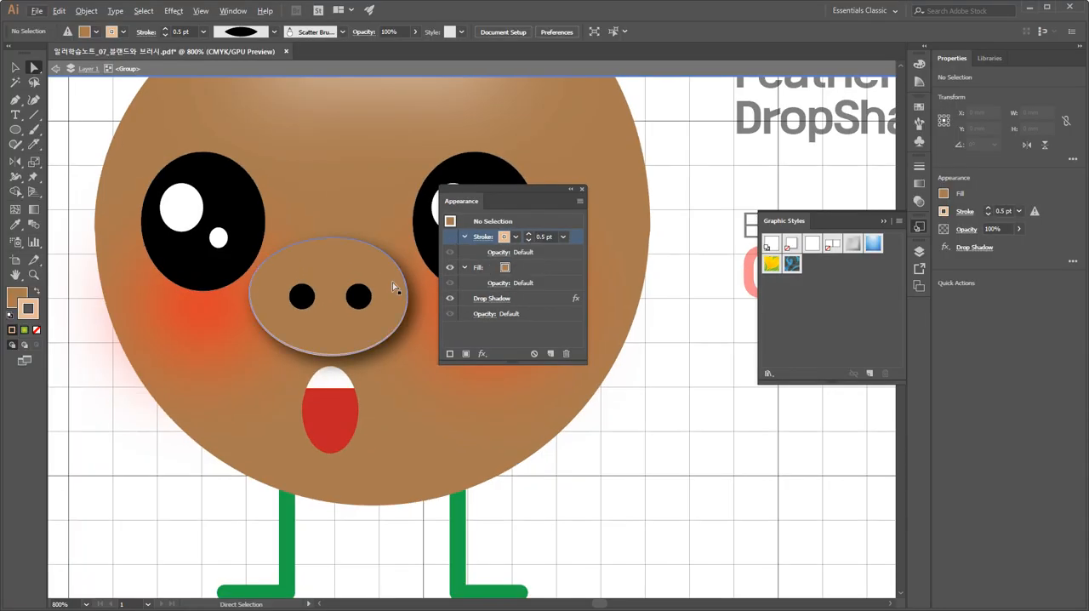
click(392, 282)
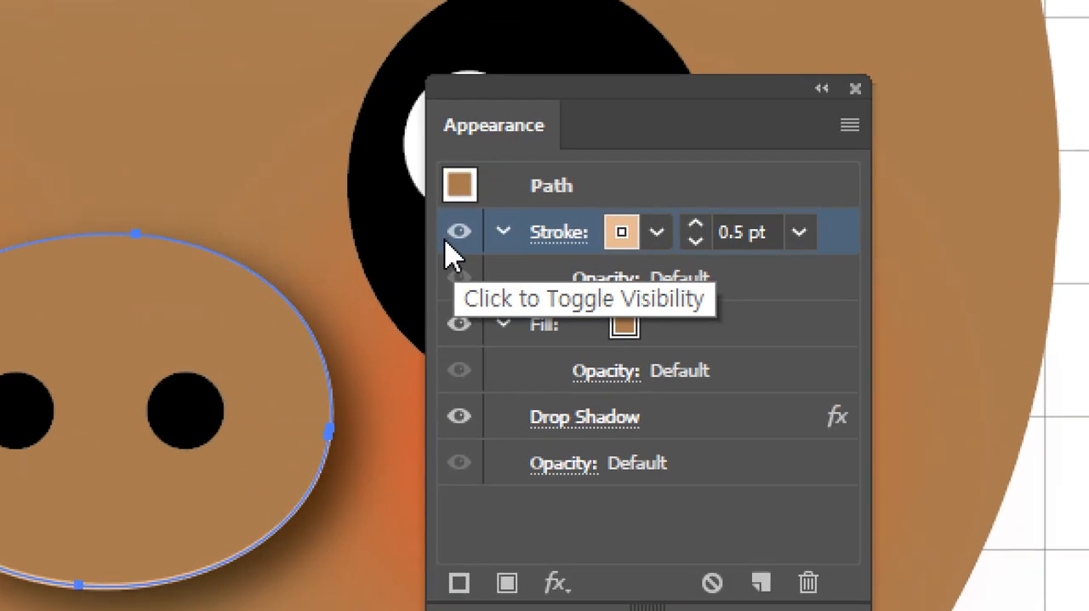
click(460, 238)
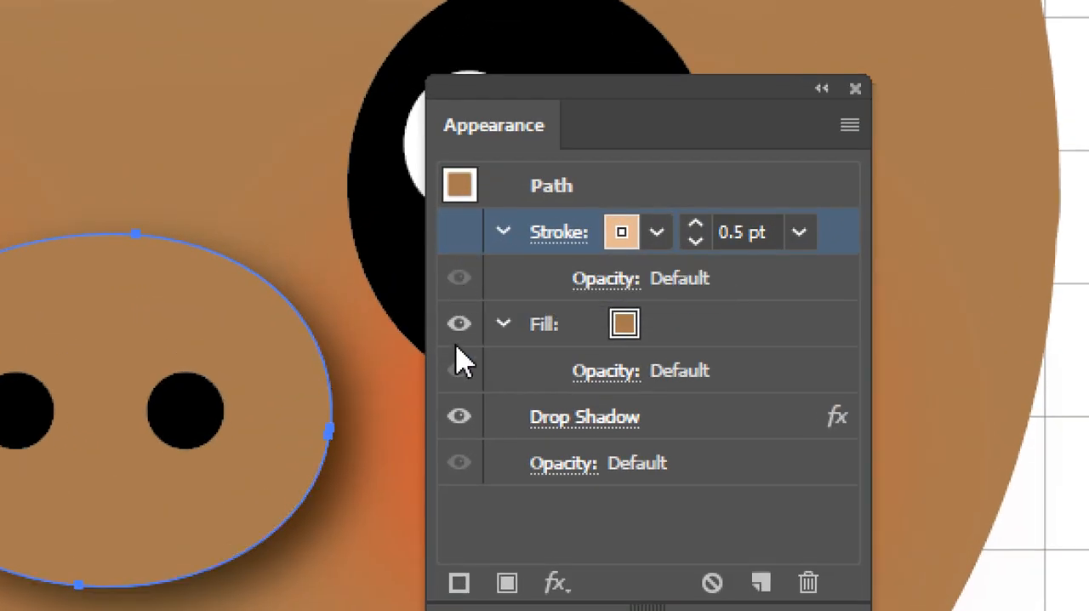
click(459, 417)
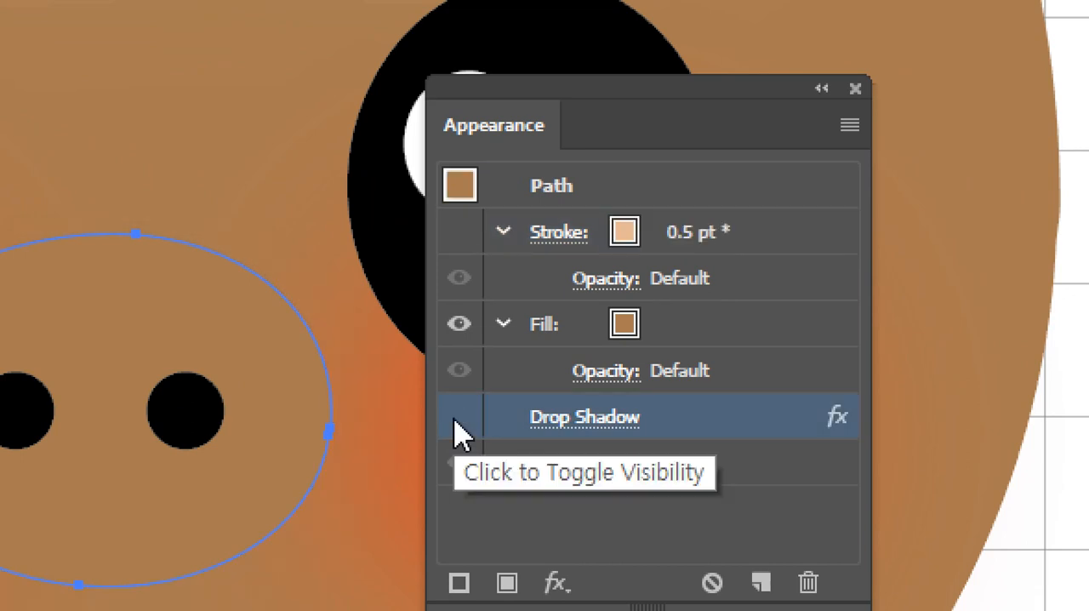
click(460, 237)
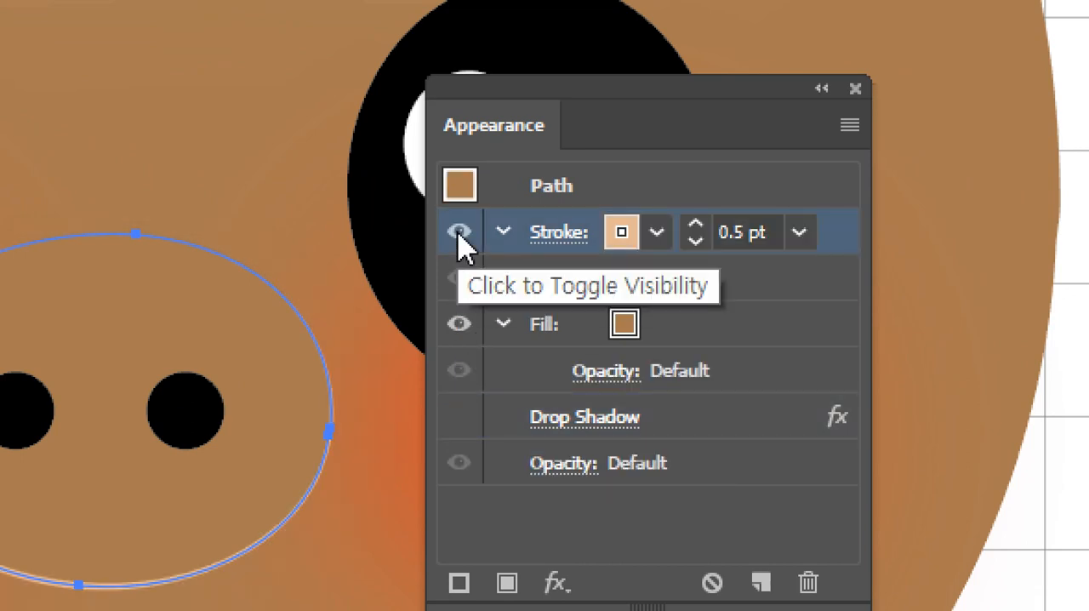
click(459, 234)
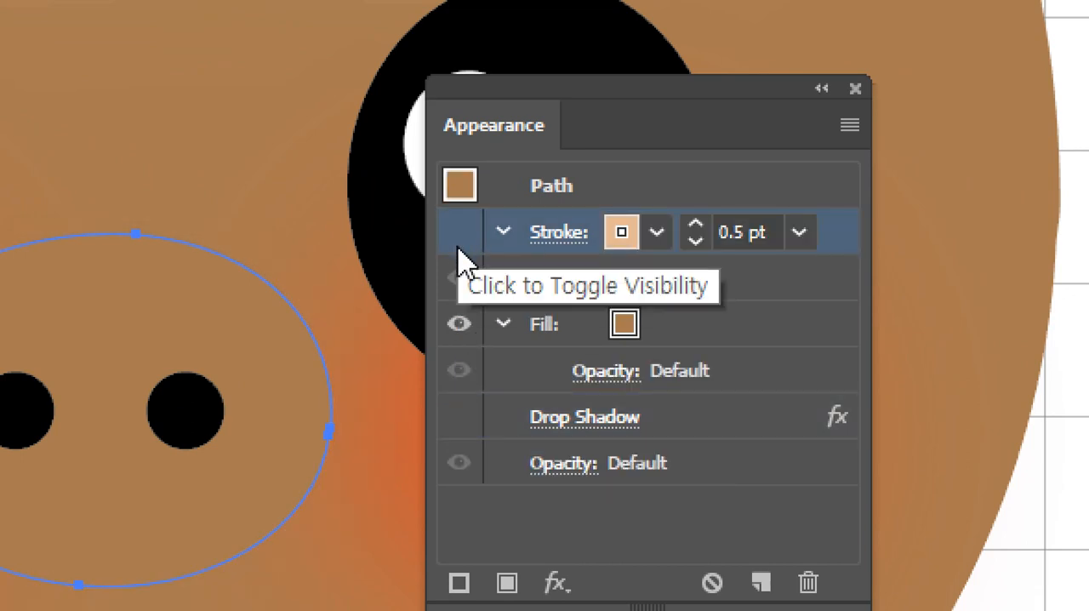
click(460, 416)
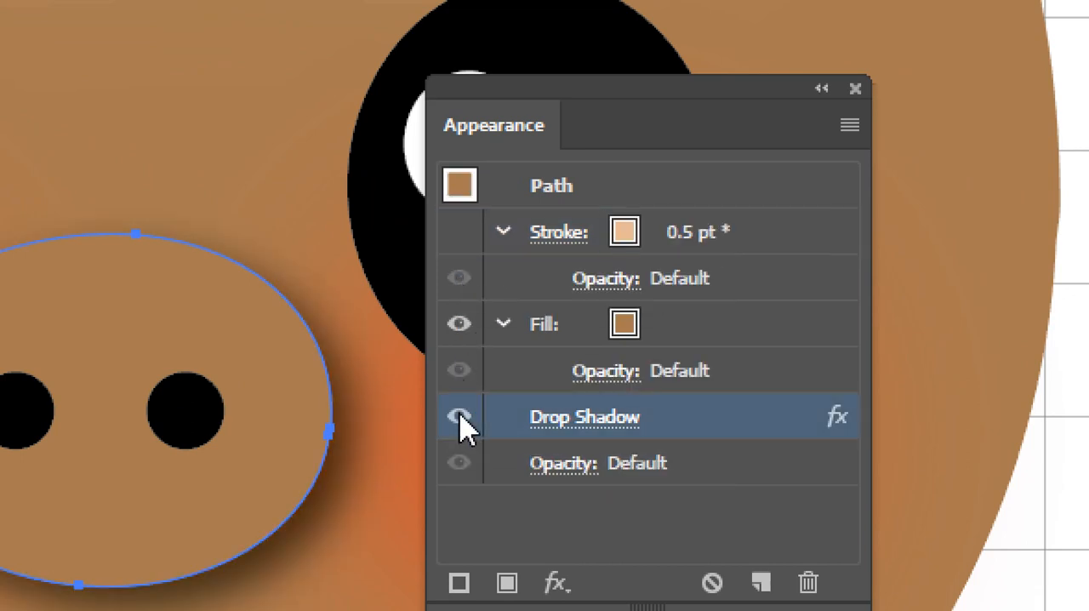
click(459, 241)
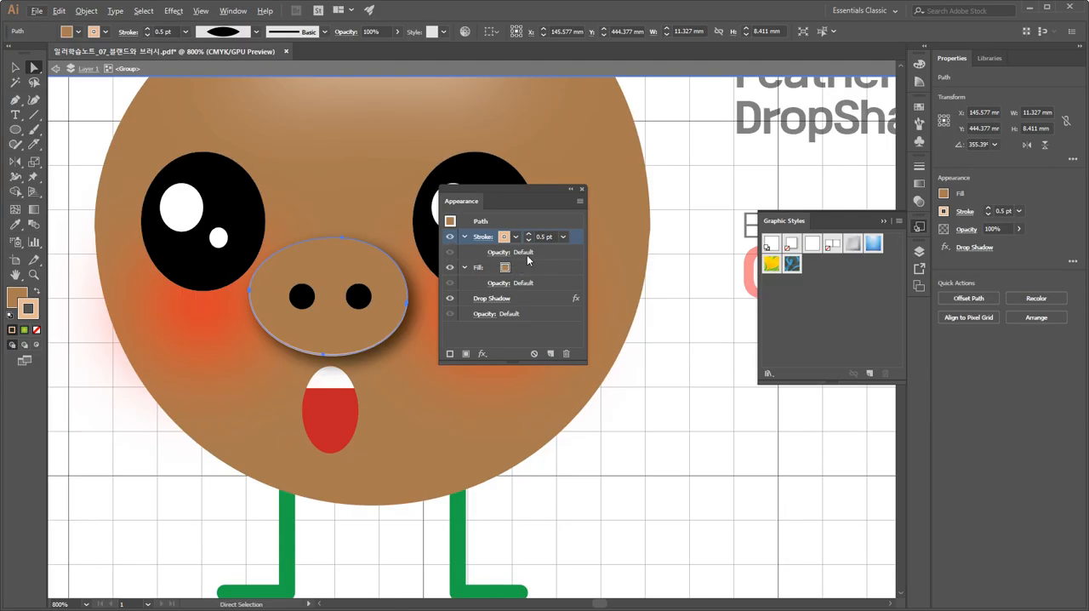
Move the Appearance panel off the character's face, then exit the group's isolation with nothing selected.
drag(521, 193, 680, 348)
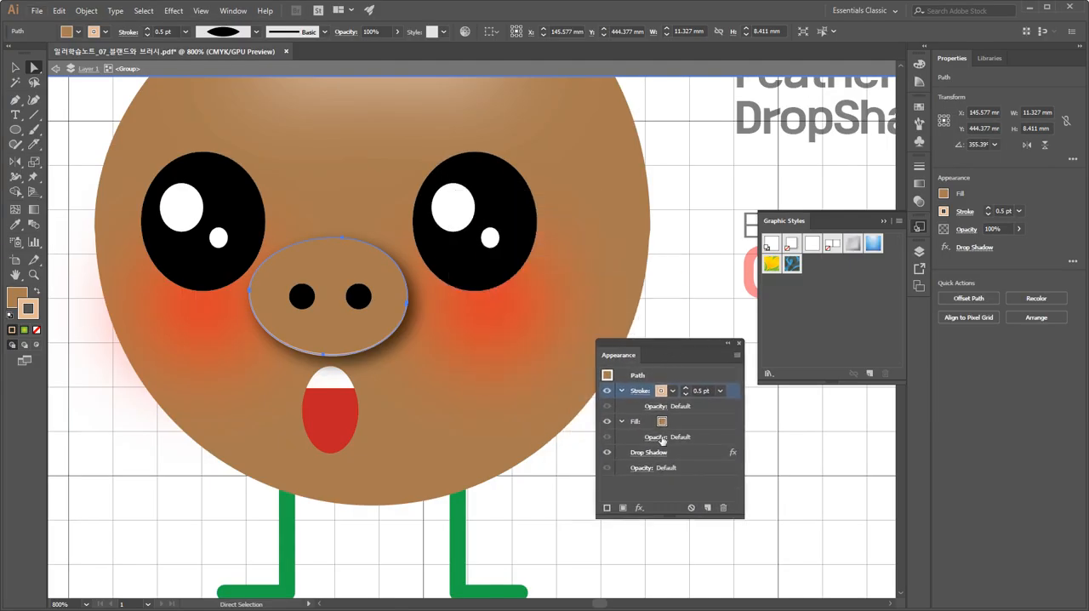
click(15, 68)
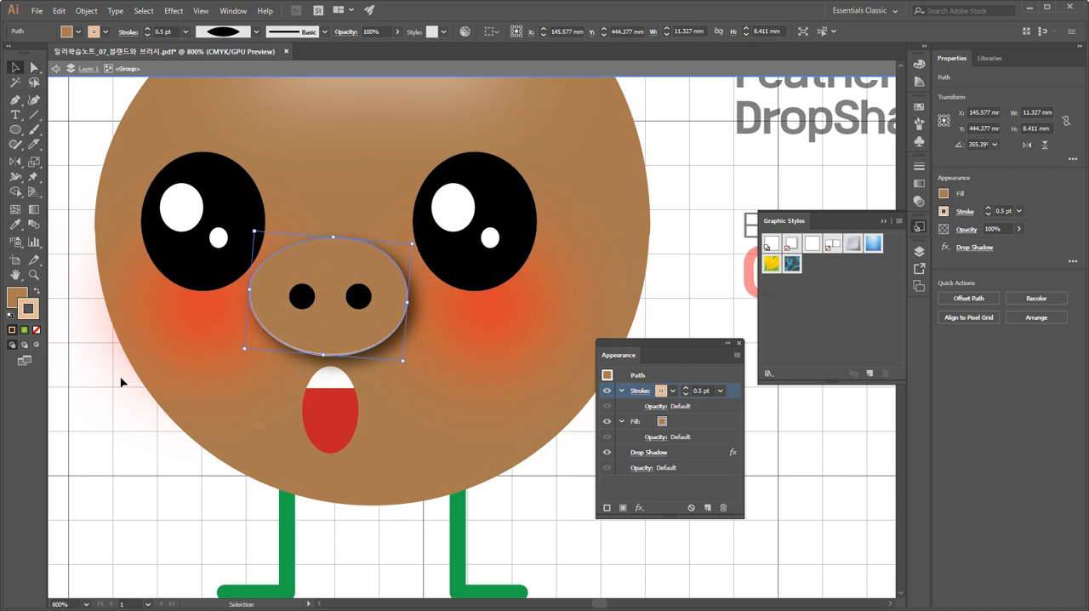
click(116, 443)
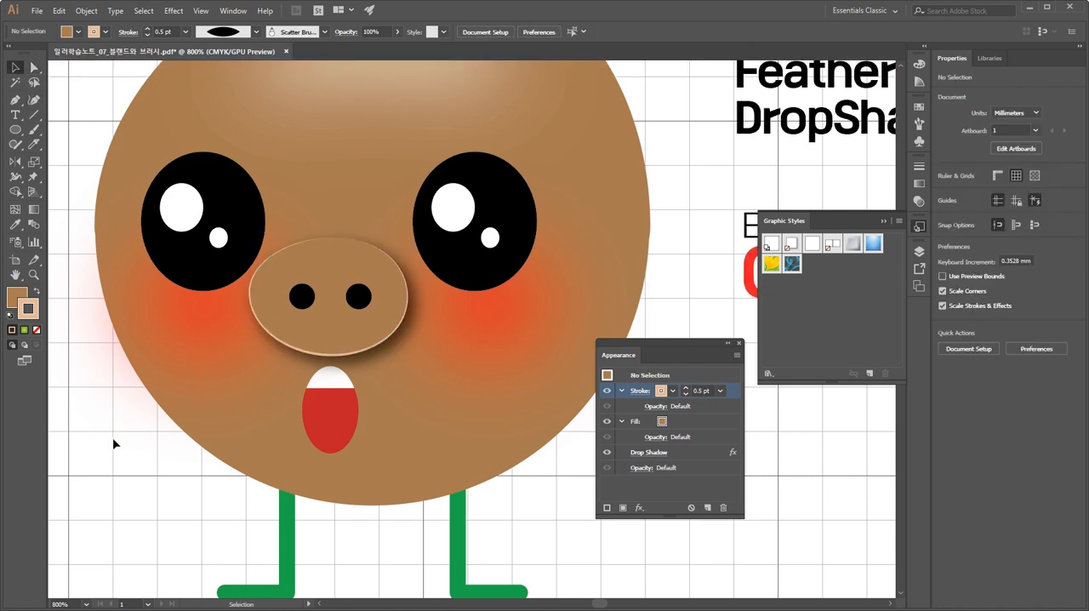
Isolate the snouted character's group, shrink its mouth to a little over half size around its centre, and exit isolation.
key(ctrl+minus)
key(ctrl+minus)
key(ctrl+minus)
key(space)
drag(292, 454, 353, 460)
drag(667, 347, 708, 360)
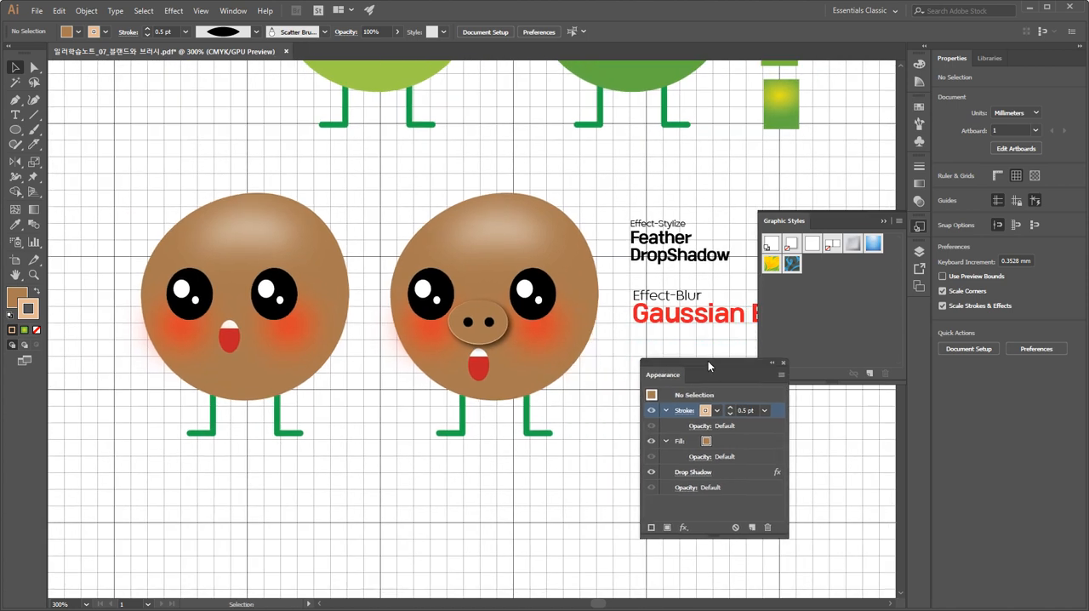
click(479, 373)
double_click(479, 374)
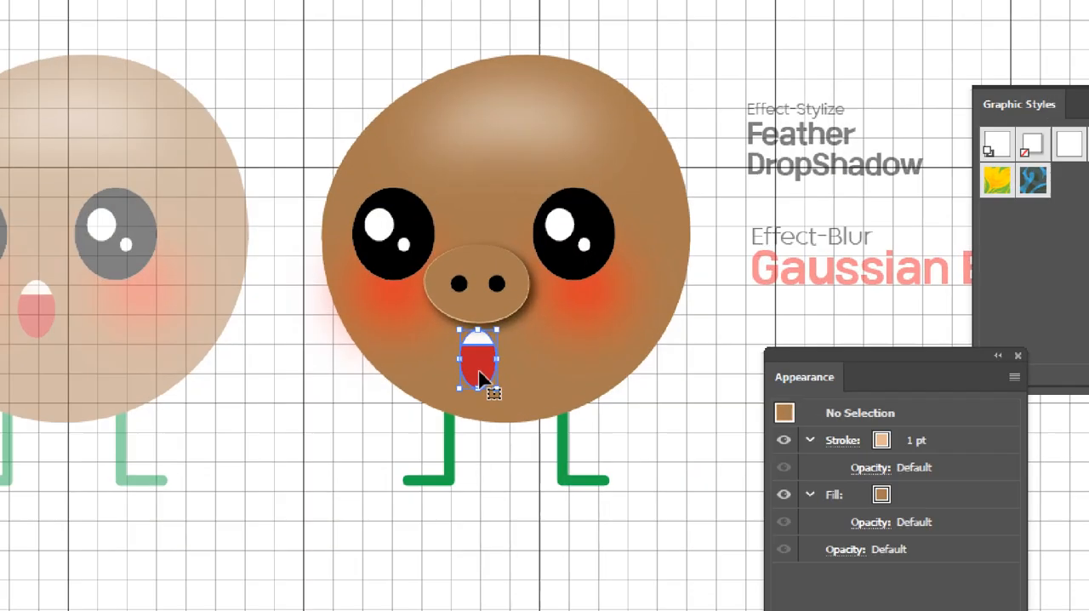
click(481, 376)
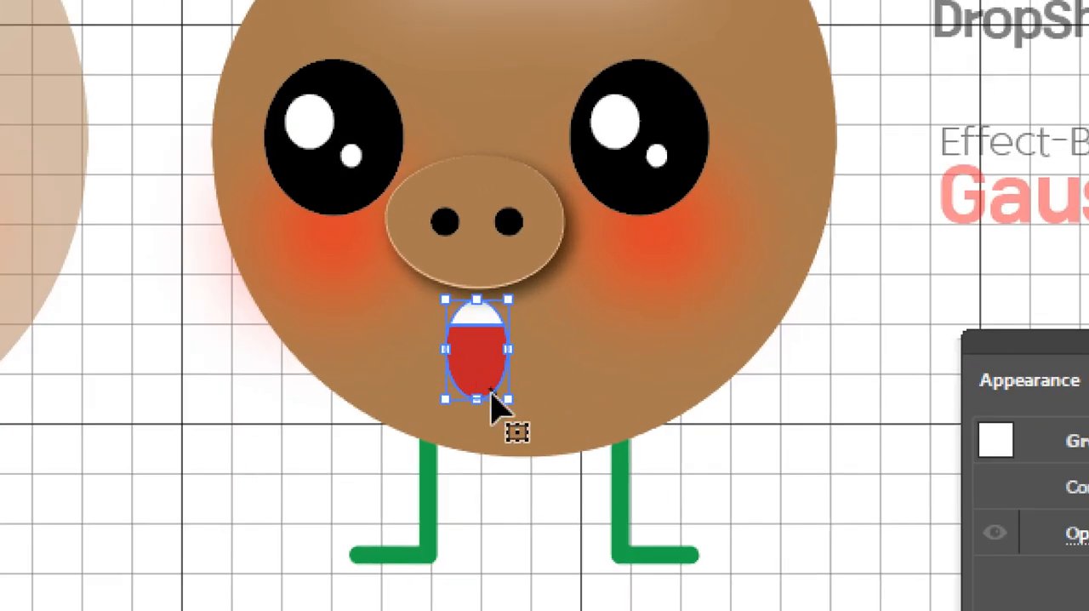
drag(502, 395, 494, 394)
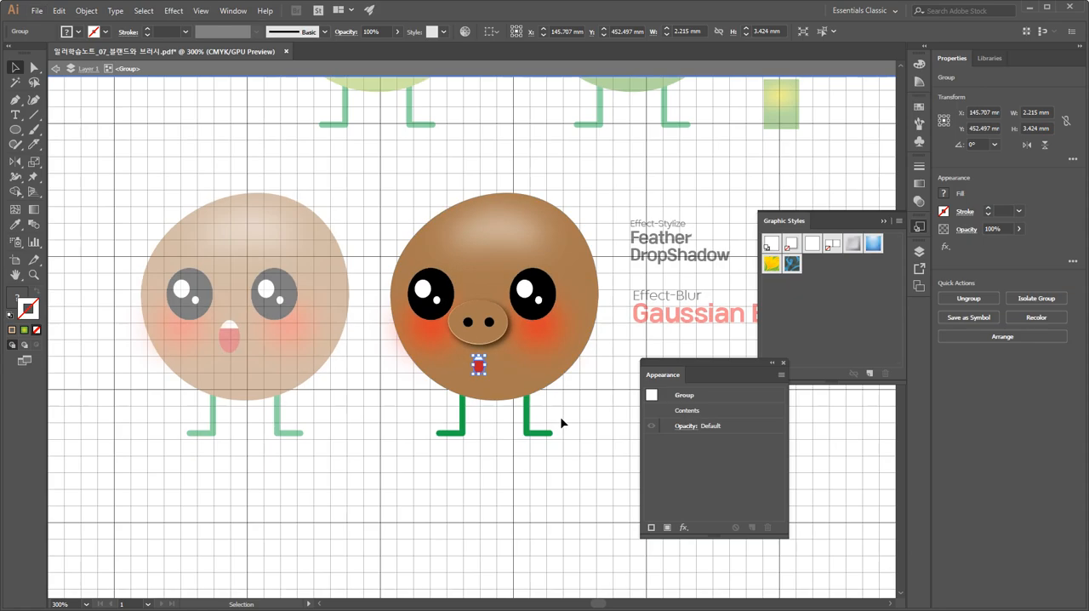
double_click(729, 523)
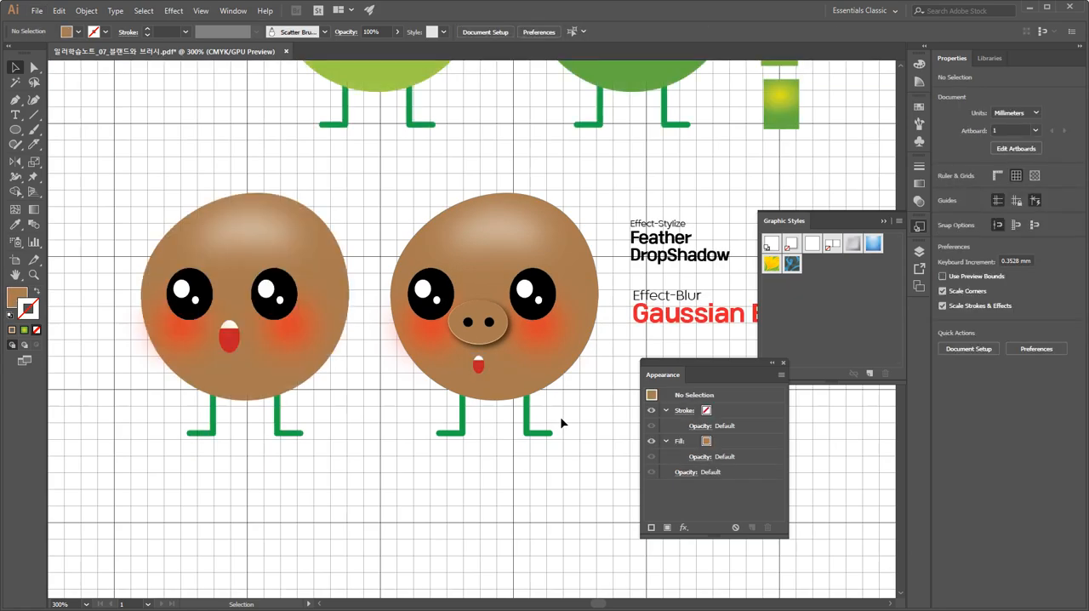
Hide all panels and frame both brown characters at 400% to review the finished variants.
key(Tab)
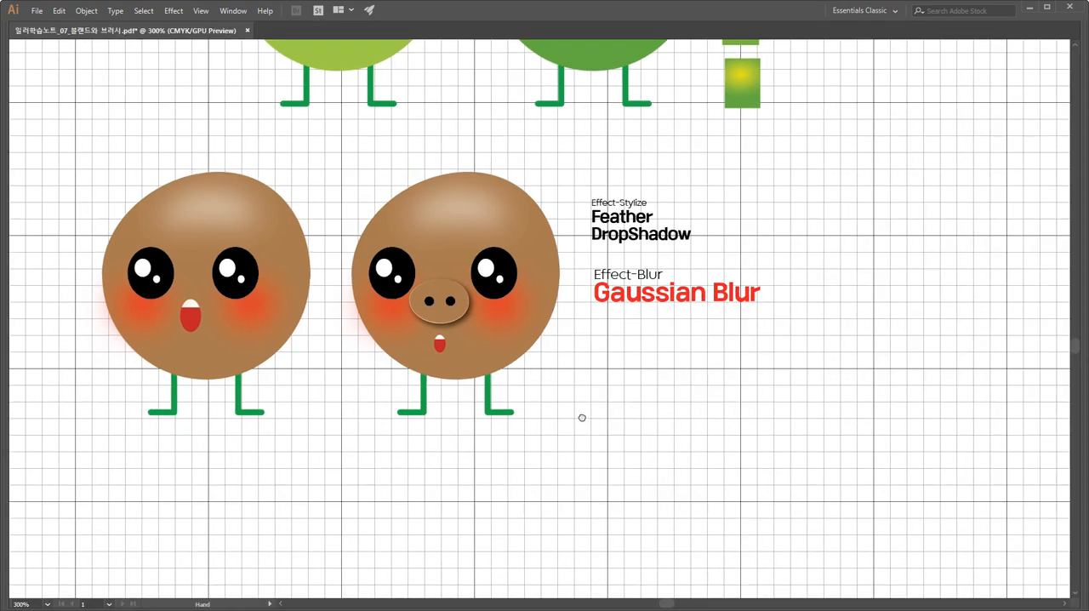
drag(582, 416, 693, 490)
key(ctrl+equal)
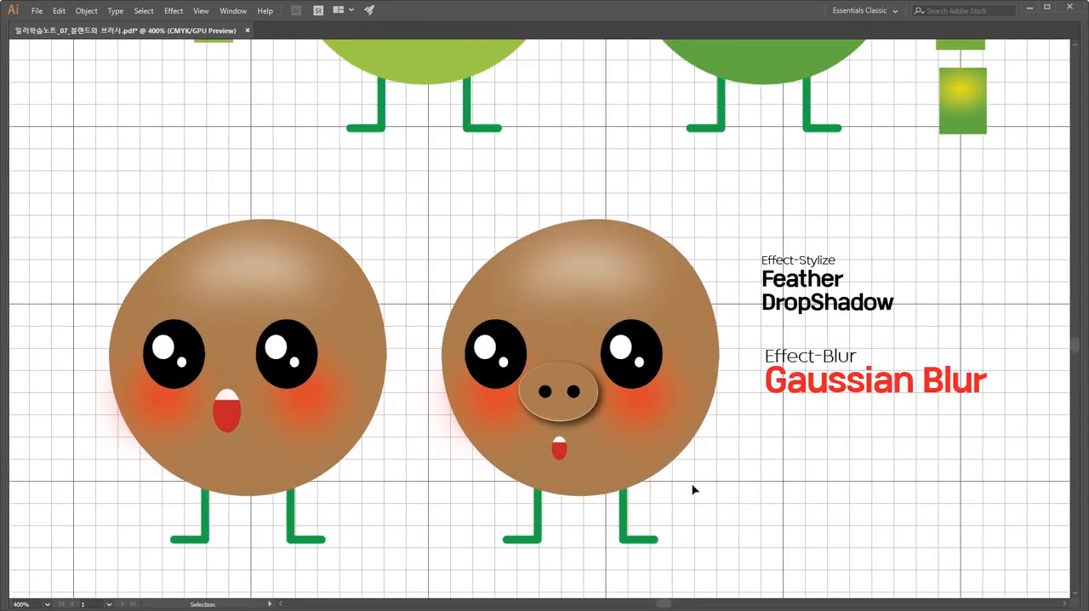